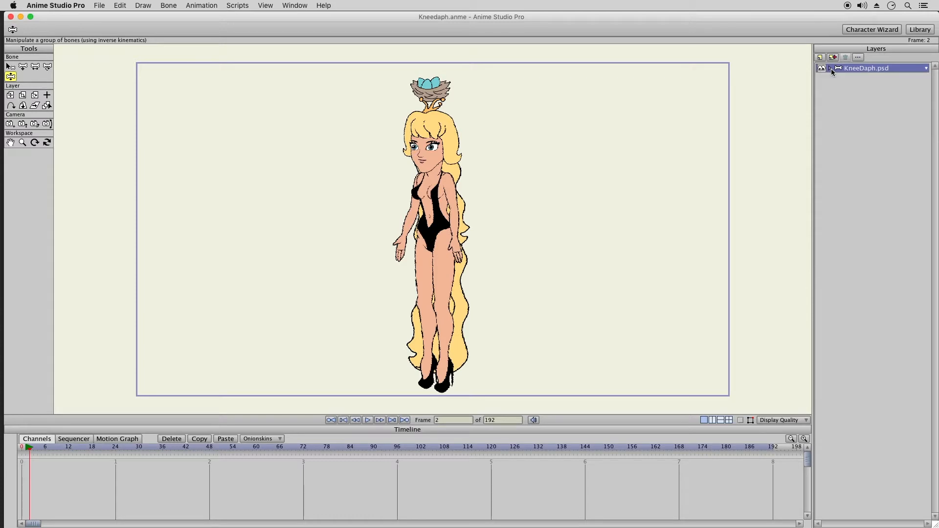
# Expand the KneeDaph.psd bone layer, turn on the display of its bones and go to frame 0.
pyautogui.click(831, 69)
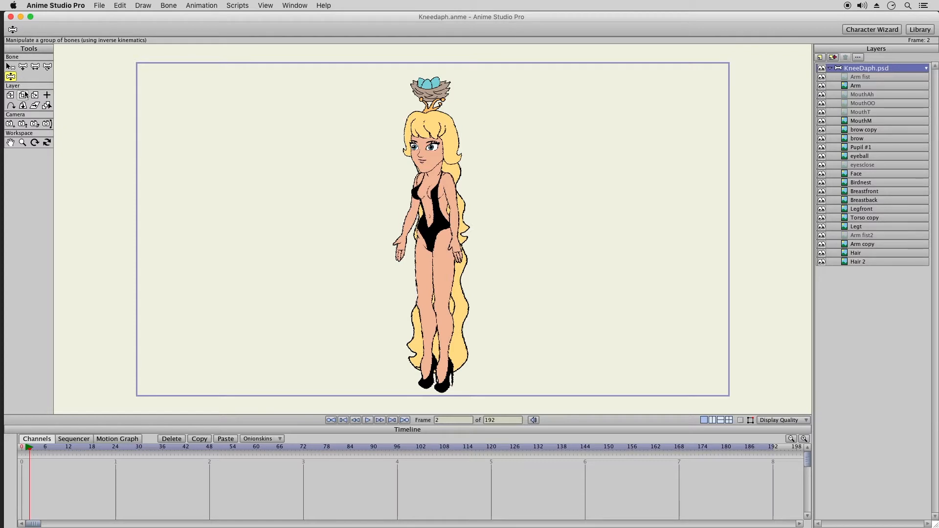
pyautogui.click(741, 420)
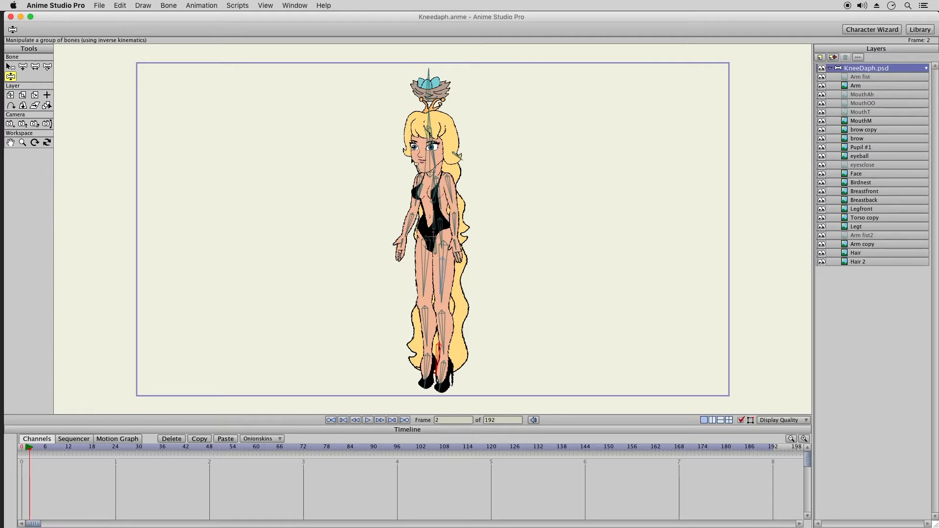
pyautogui.click(25, 449)
pyautogui.click(21, 449)
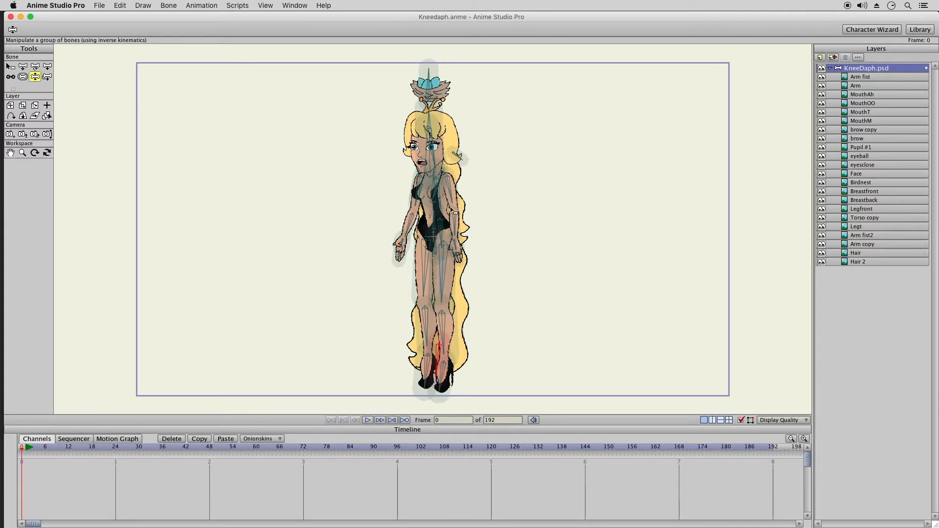
# View the separated body parts at frame 0, then test-bend both arms with Manipulate Bones.
pyautogui.click(10, 66)
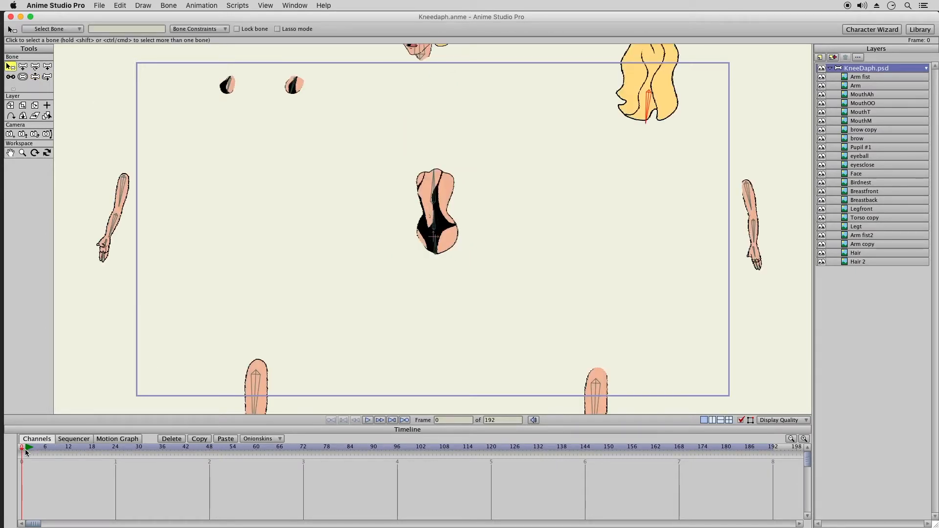
pyautogui.click(35, 78)
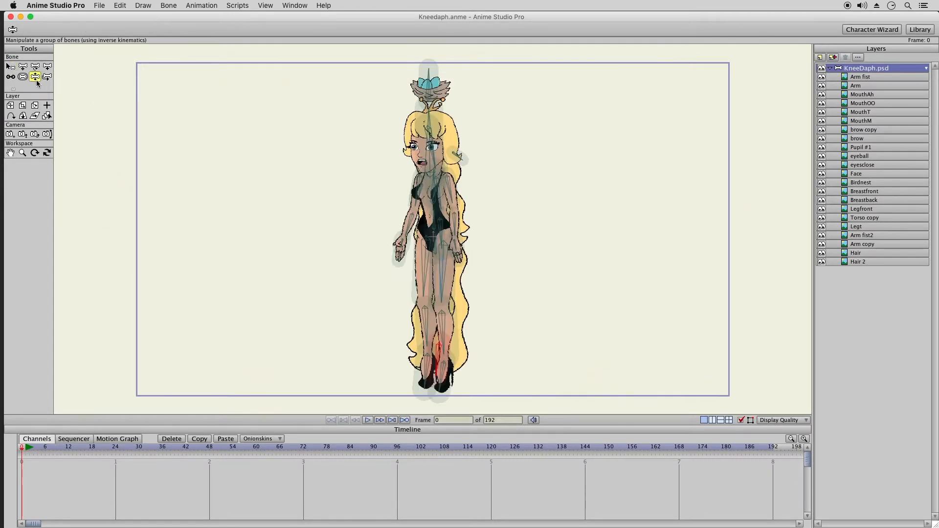
pyautogui.moveTo(477, 199)
pyautogui.mouseDown()
pyautogui.moveTo(489, 200)
pyautogui.moveTo(457, 208)
pyautogui.moveTo(464, 203)
pyautogui.mouseUp()
pyautogui.moveTo(400, 219); pyautogui.dragTo(377, 204)
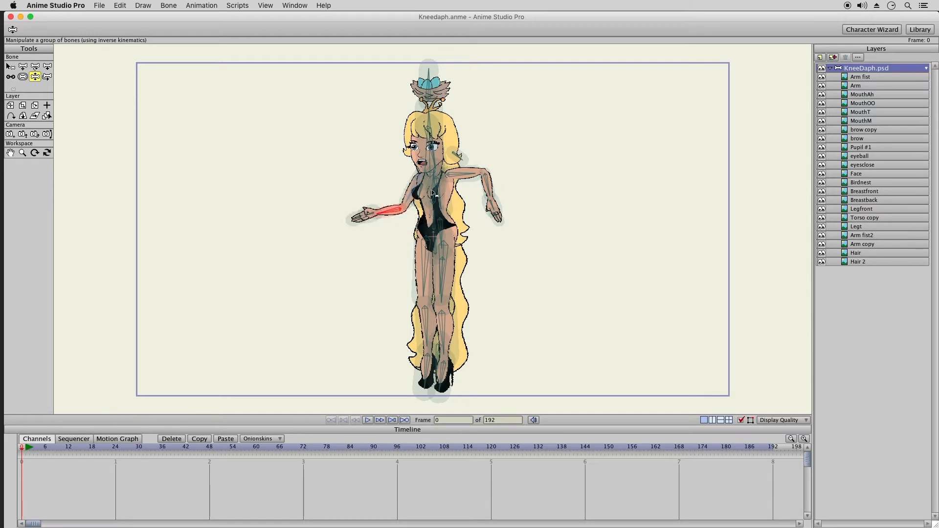
# Test the rig at frame 0 by bending the torso, long hair, head and both legs with Manipulate Bones.
pyautogui.moveTo(431, 185); pyautogui.dragTo(426, 148)
pyautogui.moveTo(542, 191); pyautogui.dragTo(533, 131)
pyautogui.moveTo(365, 99); pyautogui.dragTo(374, 95)
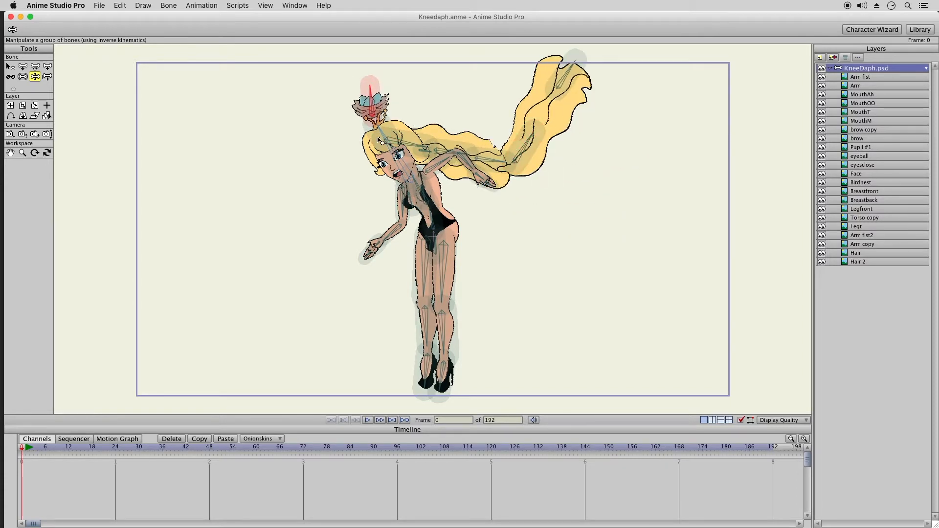
pyautogui.moveTo(385, 133); pyautogui.dragTo(397, 129)
pyautogui.moveTo(444, 333); pyautogui.dragTo(357, 339)
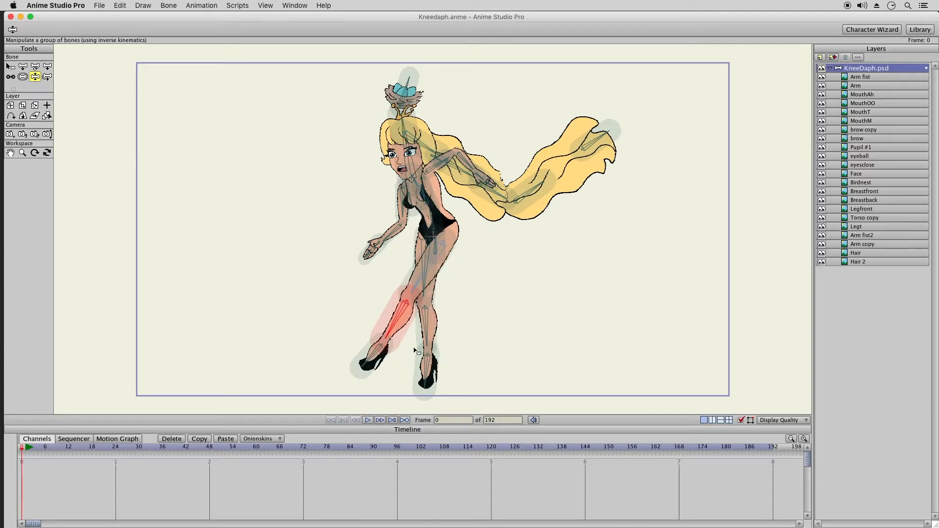
pyautogui.moveTo(466, 315); pyautogui.dragTo(509, 312)
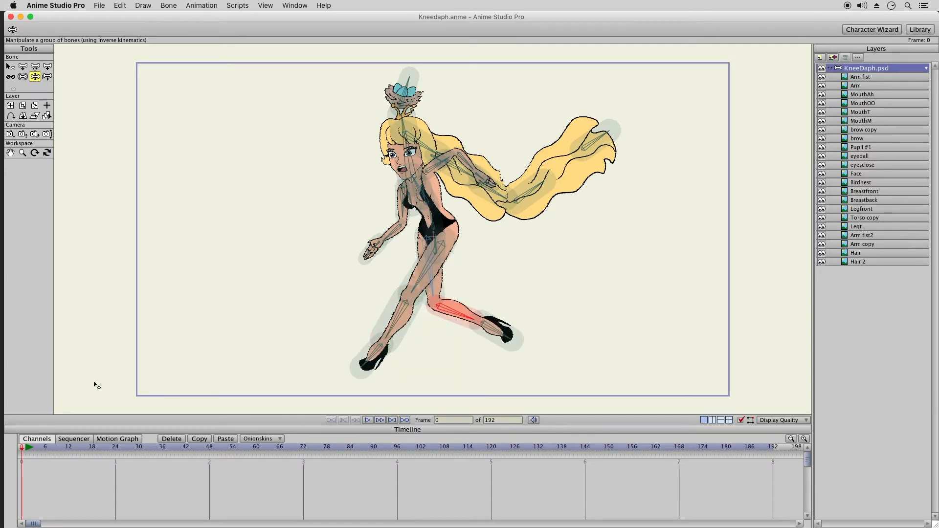
# Pose the character's legs, head and torso at frame 1 with a slight forward lean using Manipulate Bones.
pyautogui.click(27, 446)
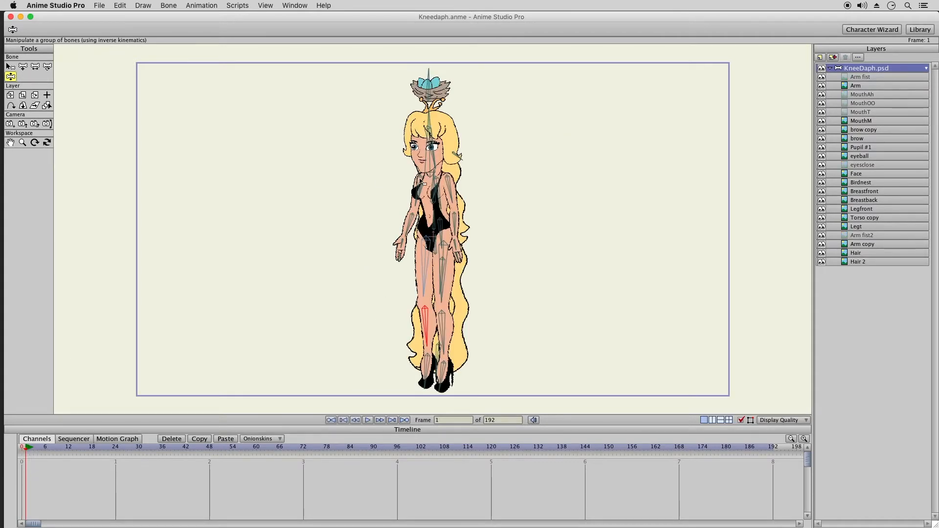
pyautogui.moveTo(441, 383); pyautogui.dragTo(452, 337)
pyautogui.moveTo(426, 371); pyautogui.dragTo(469, 341)
pyautogui.moveTo(429, 158); pyautogui.dragTo(414, 134)
pyautogui.moveTo(431, 184); pyautogui.dragTo(422, 198)
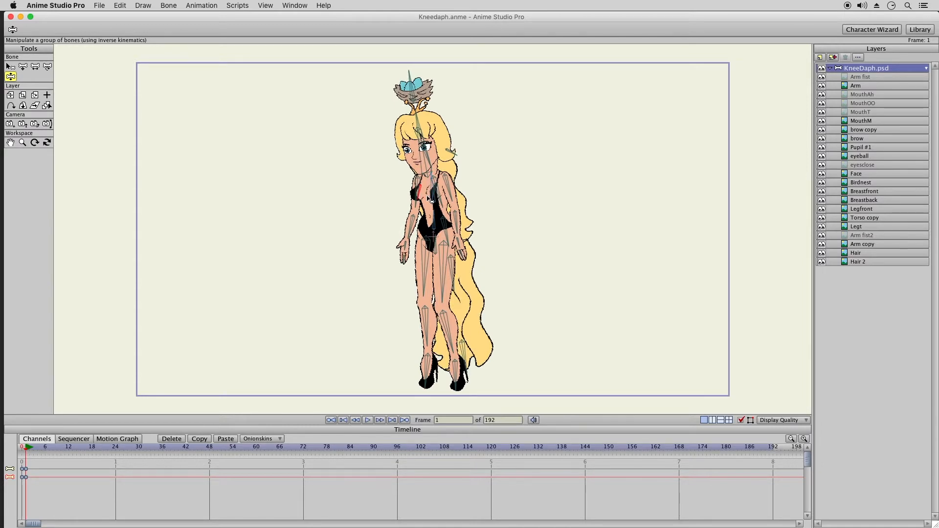
# Swing one arm slightly away from the body and adjust the head's tilt in the frame 1 pose.
pyautogui.click(436, 196)
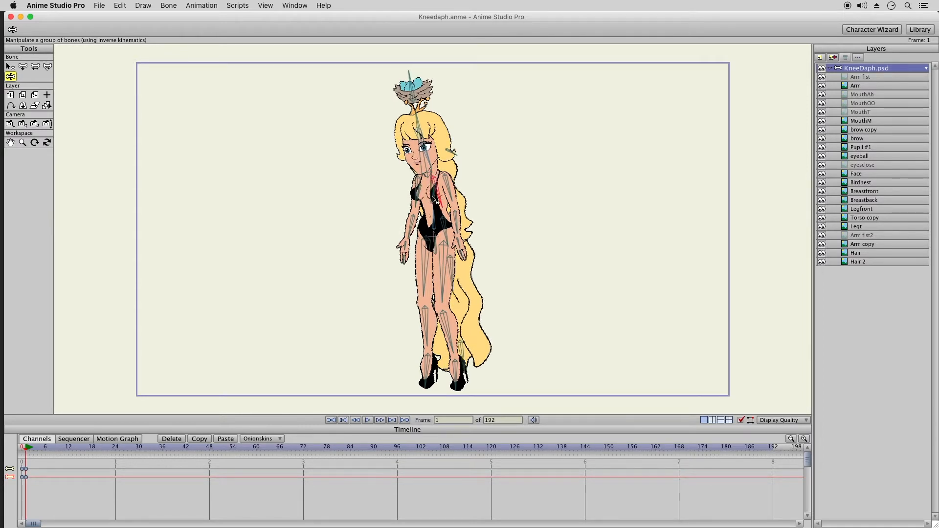
pyautogui.moveTo(451, 196); pyautogui.dragTo(468, 209)
pyautogui.click(469, 243)
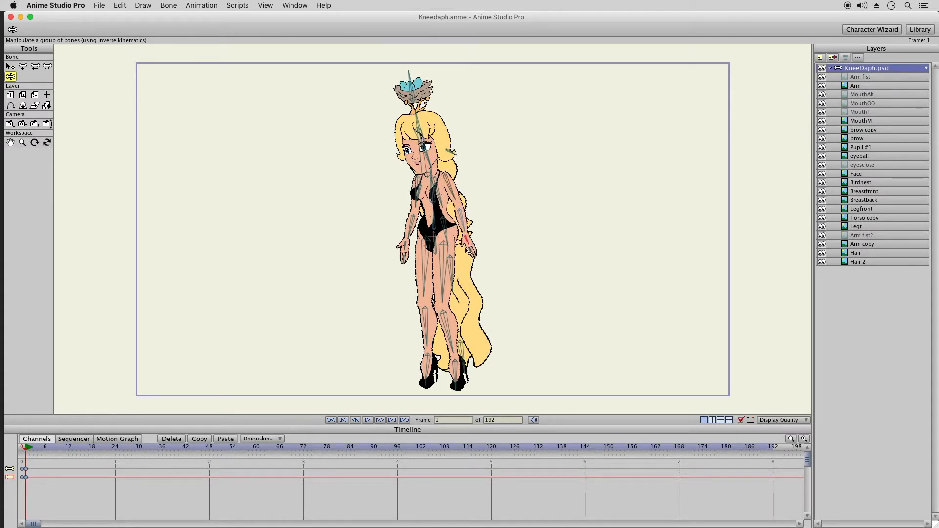
pyautogui.click(414, 236)
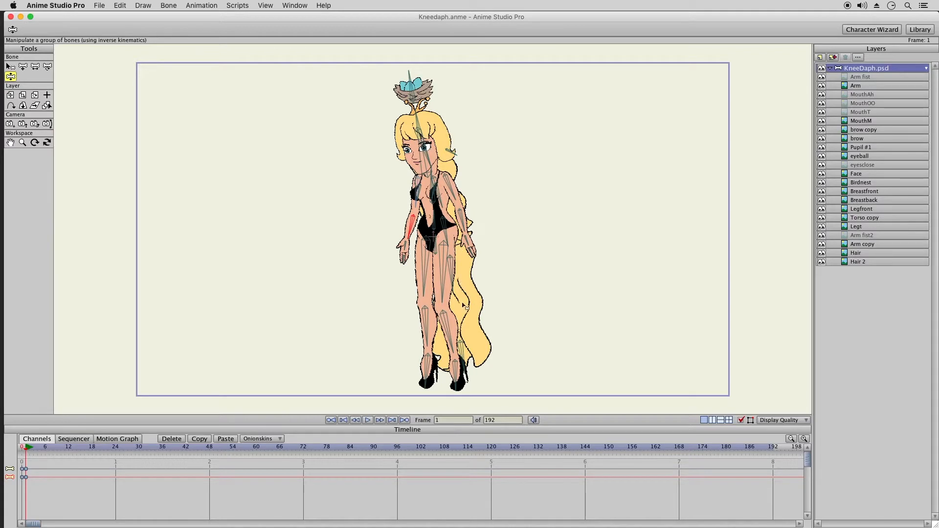
pyautogui.click(463, 353)
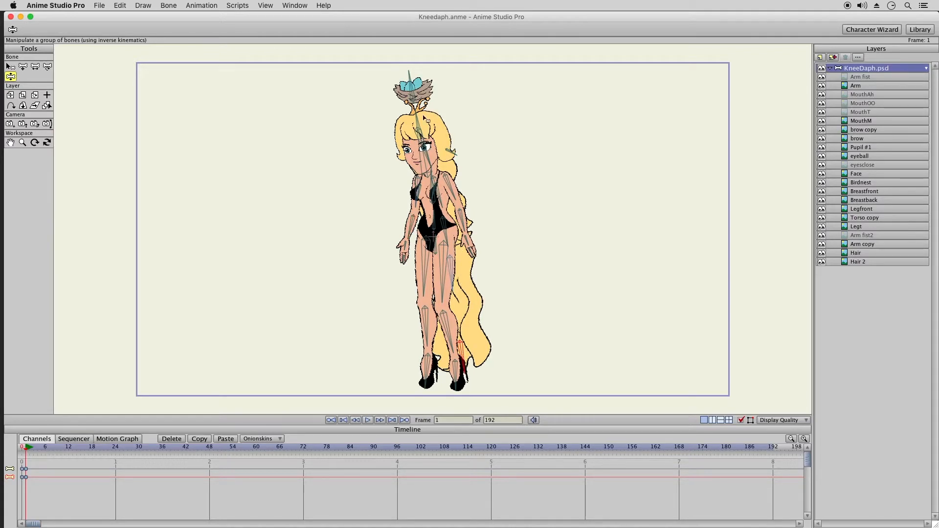
pyautogui.moveTo(420, 122); pyautogui.dragTo(426, 122)
pyautogui.click(415, 81)
pyautogui.click(456, 158)
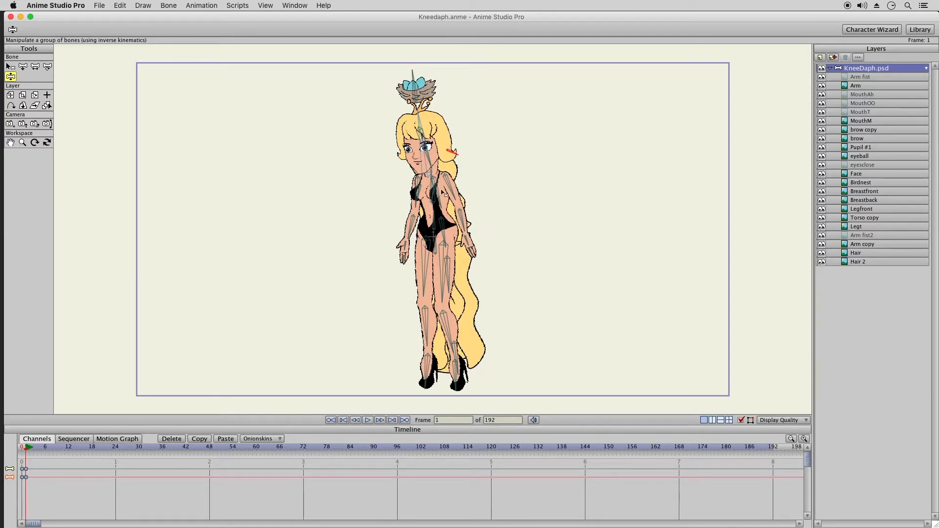
# Nudge the hip bone slightly at frame 1 with the Transform Bone tool and return to Manipulate Bones.
pyautogui.click(23, 67)
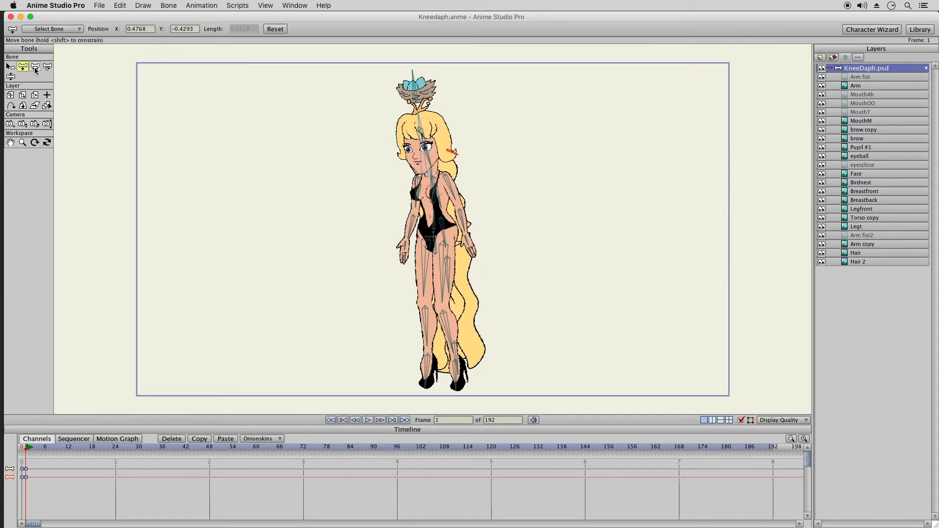
pyautogui.click(438, 246)
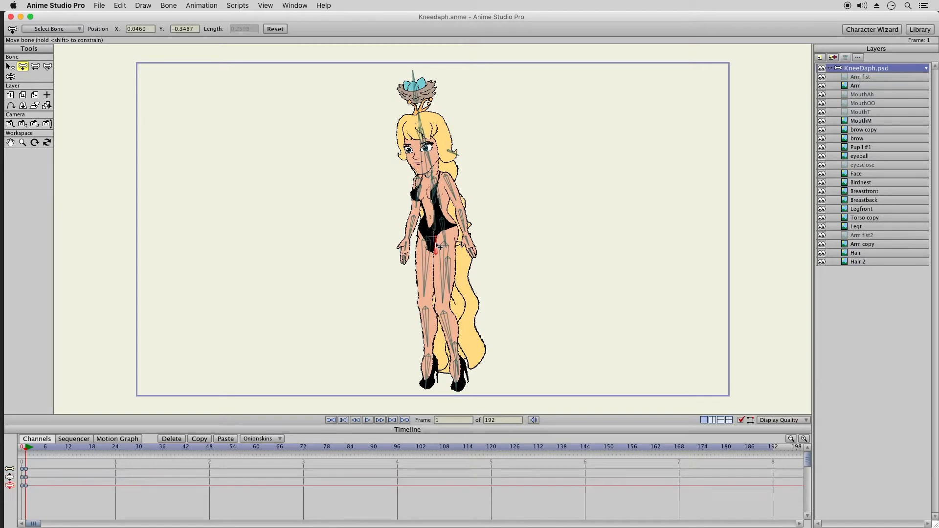
pyautogui.click(11, 77)
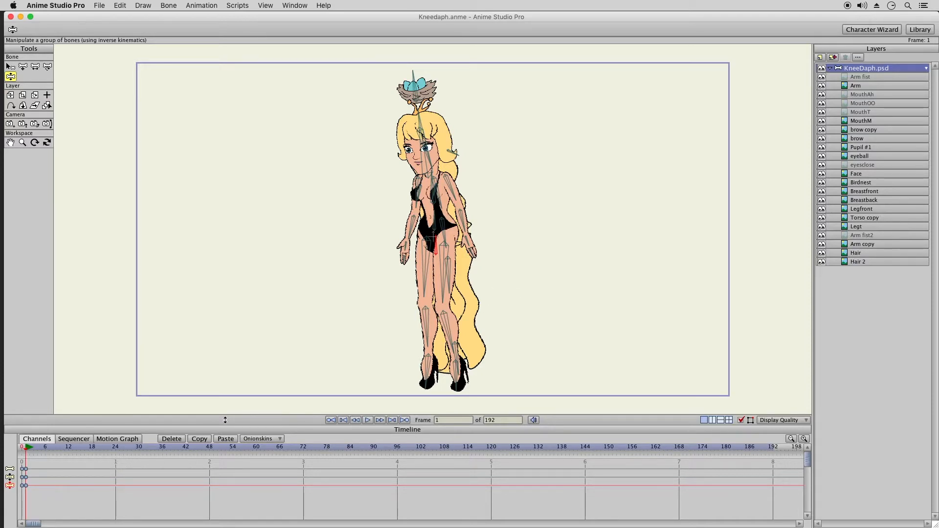
# At frame 6, raise both legs with bent knees into a sitting pose.
pyautogui.moveTo(54, 450); pyautogui.dragTo(45, 450)
pyautogui.click(24, 67)
pyautogui.click(10, 76)
pyautogui.moveTo(429, 334); pyautogui.dragTo(247, 296)
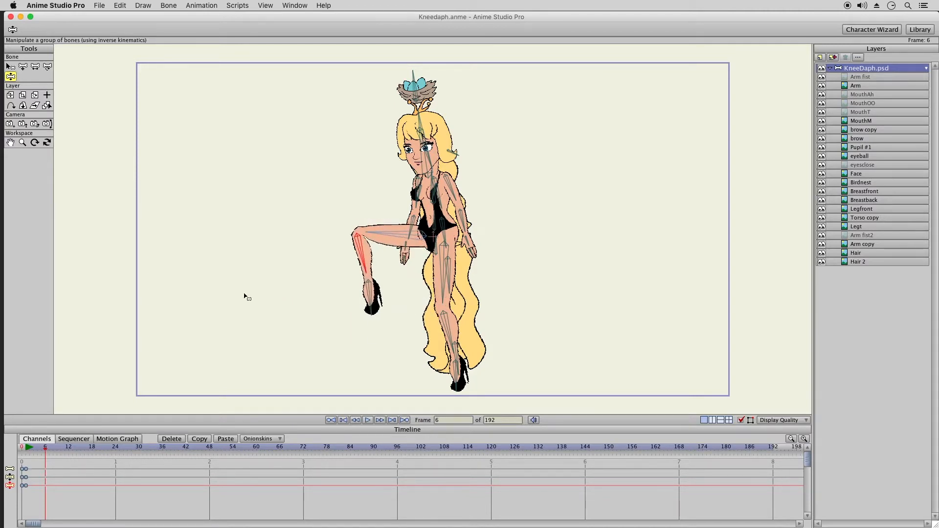
pyautogui.moveTo(342, 314); pyautogui.dragTo(387, 319)
pyautogui.moveTo(454, 344); pyautogui.dragTo(375, 230)
# Lean the torso forward and sweep the long hair out behind the seated character at frame 6.
pyautogui.moveTo(433, 188); pyautogui.dragTo(395, 155)
pyautogui.moveTo(500, 337); pyautogui.dragTo(589, 309)
pyautogui.moveTo(493, 265); pyautogui.dragTo(497, 288)
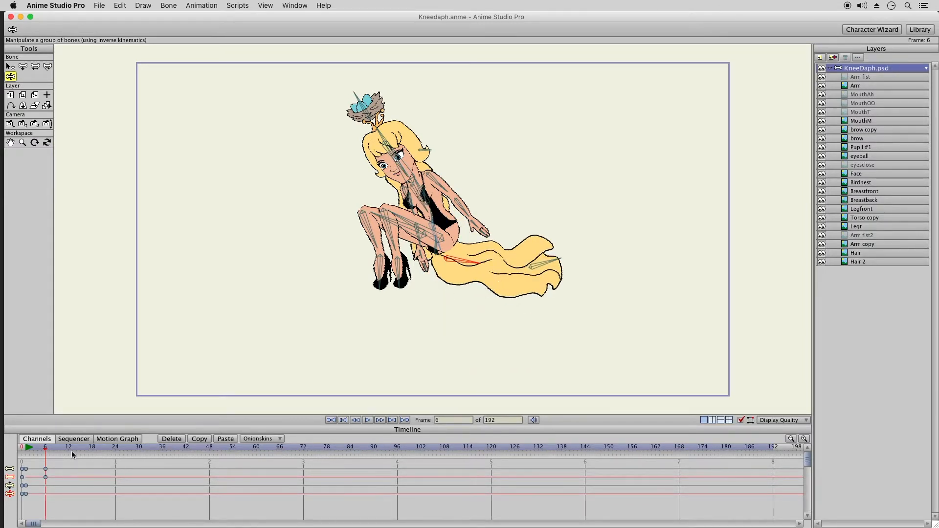
# Delete all the bone keyframes at frames 0, 1 and 6 from the timeline.
pyautogui.moveTo(63, 459); pyautogui.dragTo(17, 516)
pyautogui.click(171, 439)
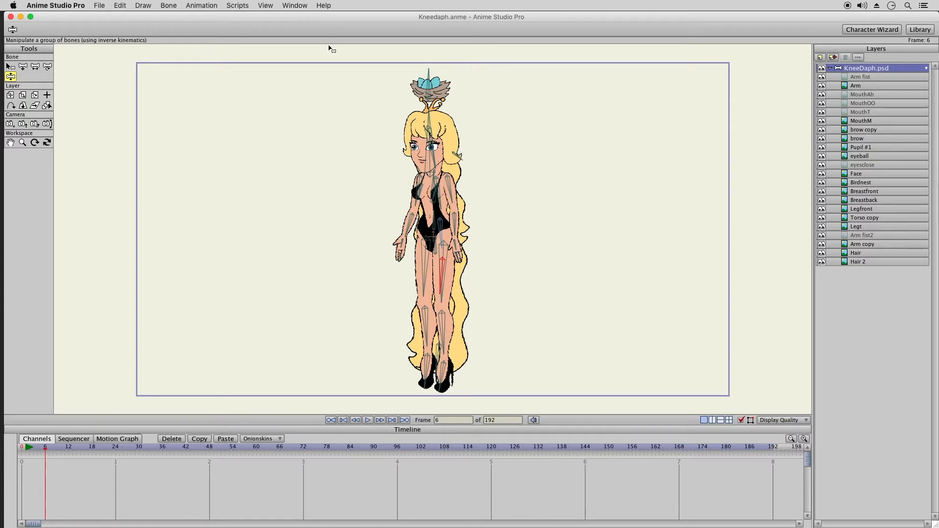
# Open the Actions window and move it clear of the canvas.
pyautogui.click(293, 5)
pyautogui.click(304, 55)
pyautogui.click(295, 5)
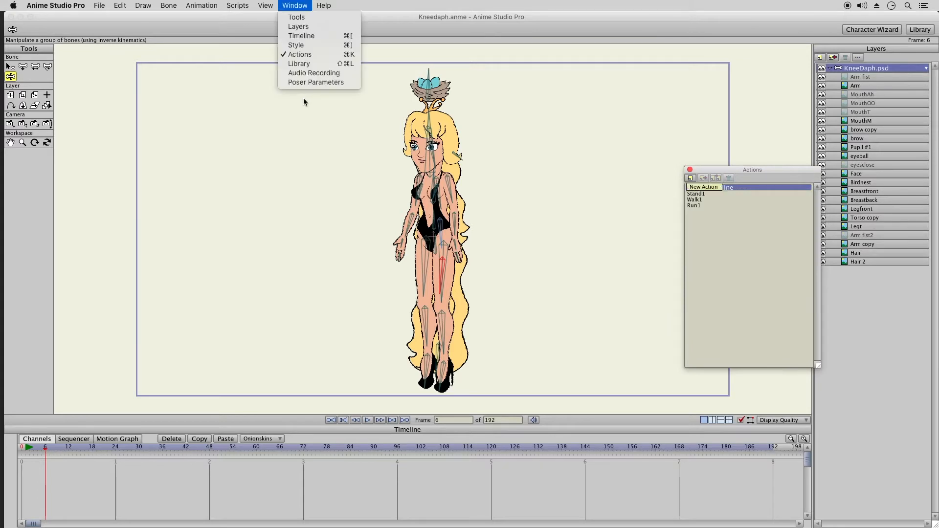
pyautogui.click(311, 54)
pyautogui.moveTo(741, 168); pyautogui.dragTo(794, 282)
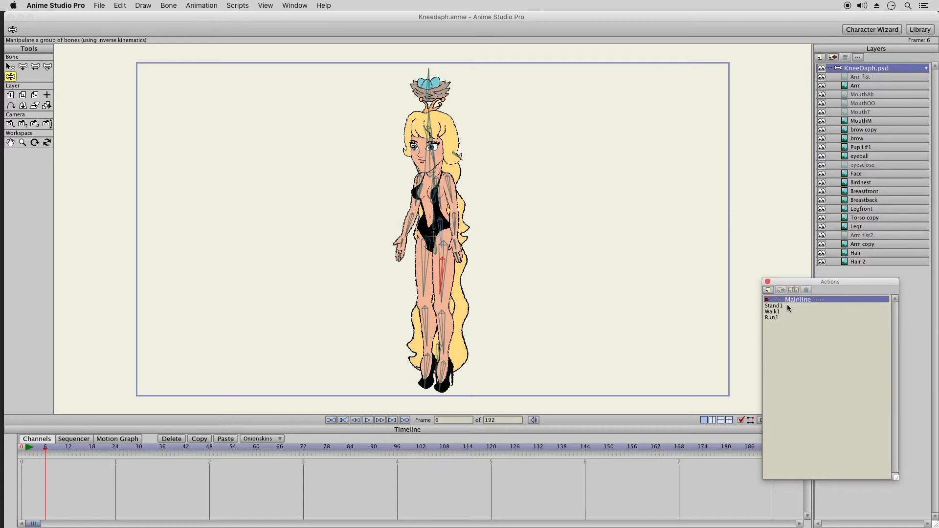
# Highlight the Stand1 and then the Walk1 action, set the timeline to frame 1 and shift the Actions window further aside.
pyautogui.click(786, 305)
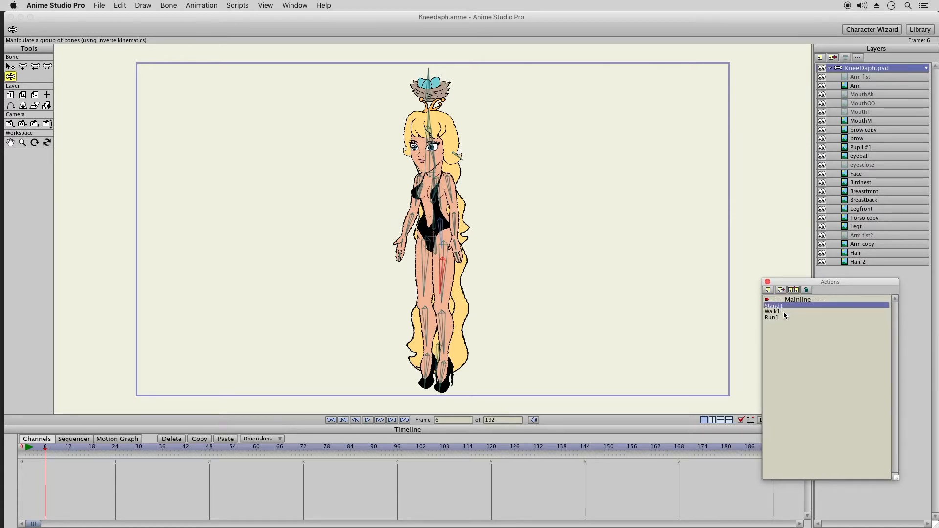
pyautogui.click(782, 313)
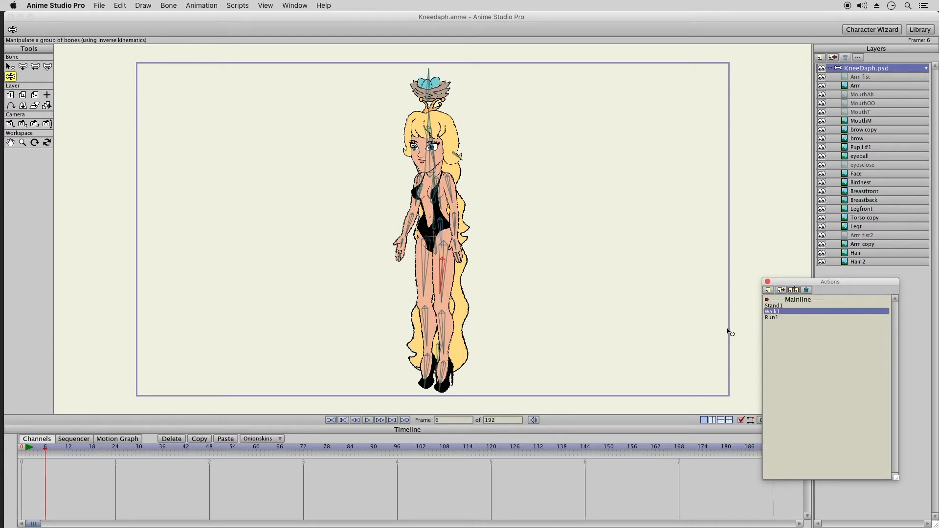
pyautogui.click(27, 447)
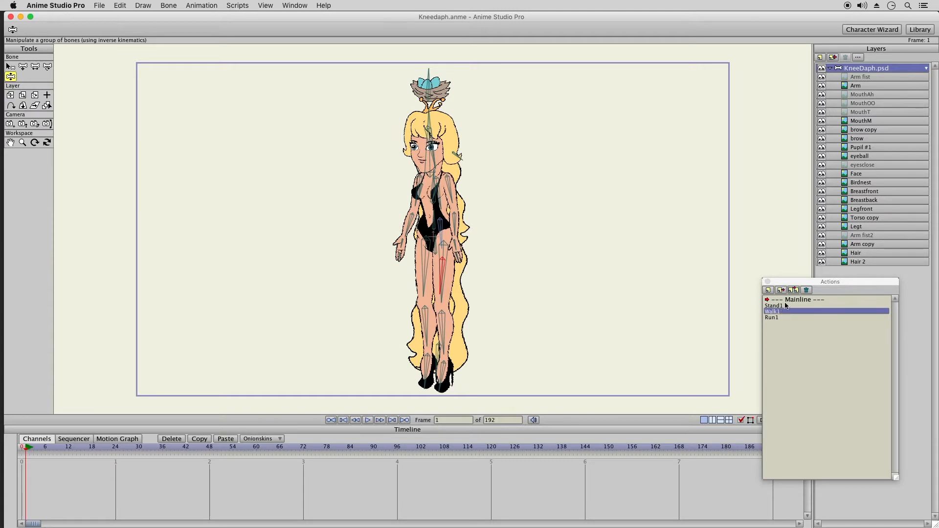
pyautogui.moveTo(790, 282); pyautogui.dragTo(806, 295)
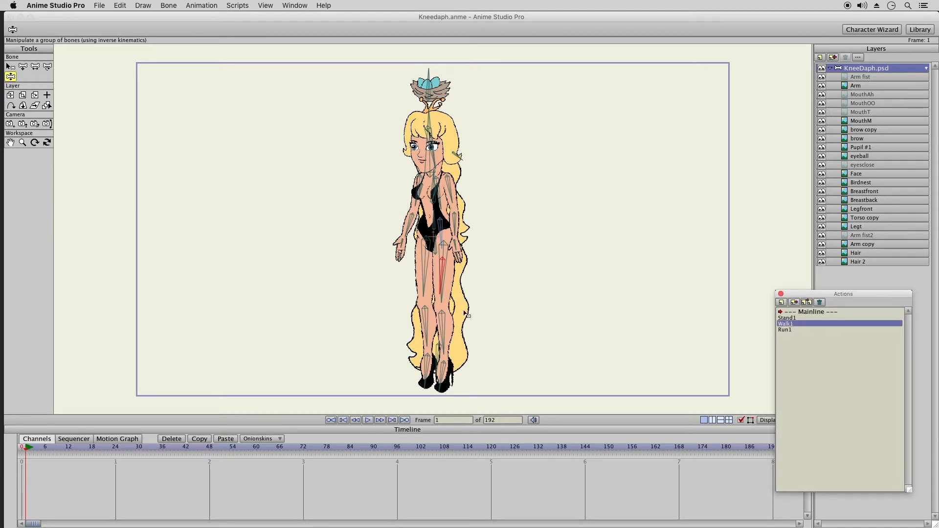
# Go to frame 0 with Select Bone and bring the separated head and hair parts into view.
pyautogui.click(10, 67)
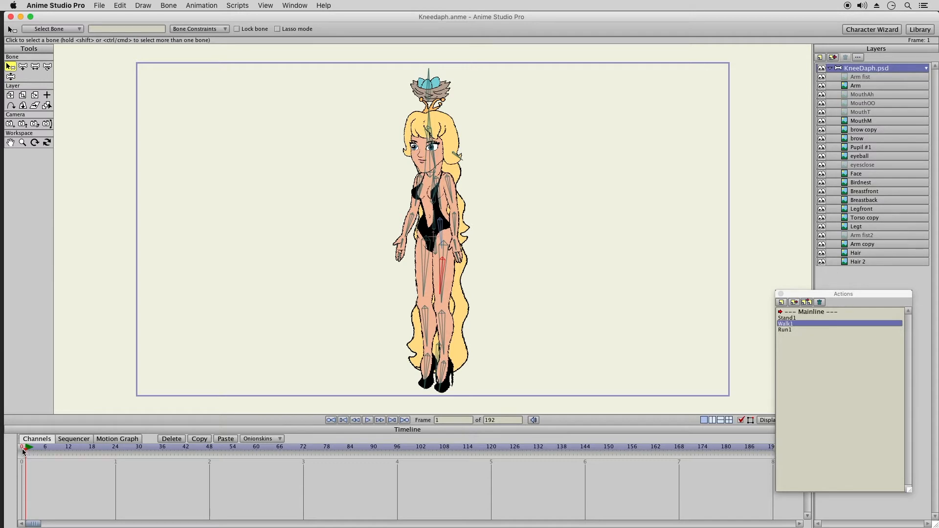
pyautogui.click(21, 447)
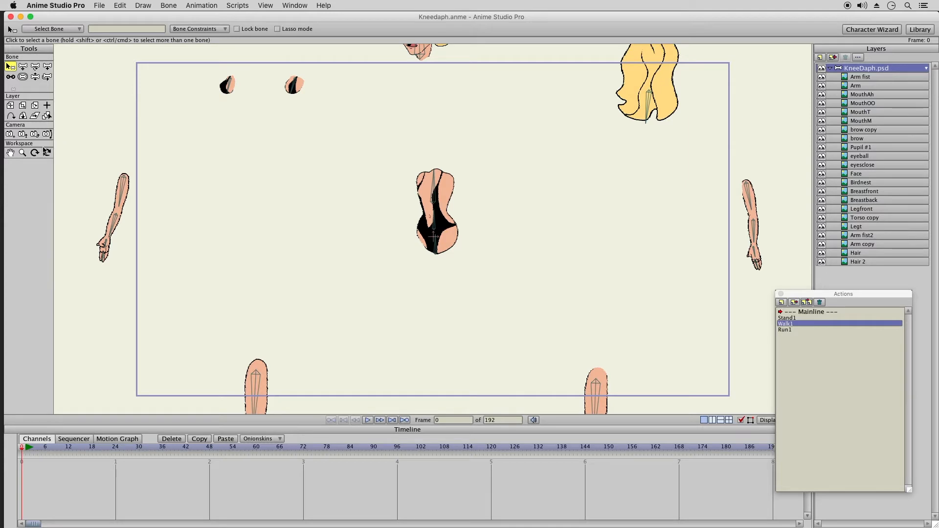
pyautogui.click(10, 153)
pyautogui.moveTo(474, 101); pyautogui.dragTo(461, 238)
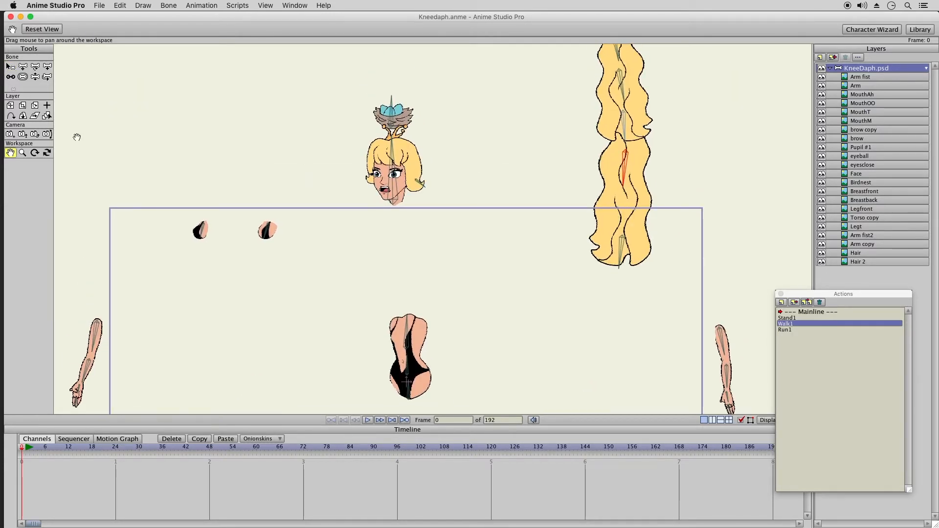
pyautogui.click(10, 66)
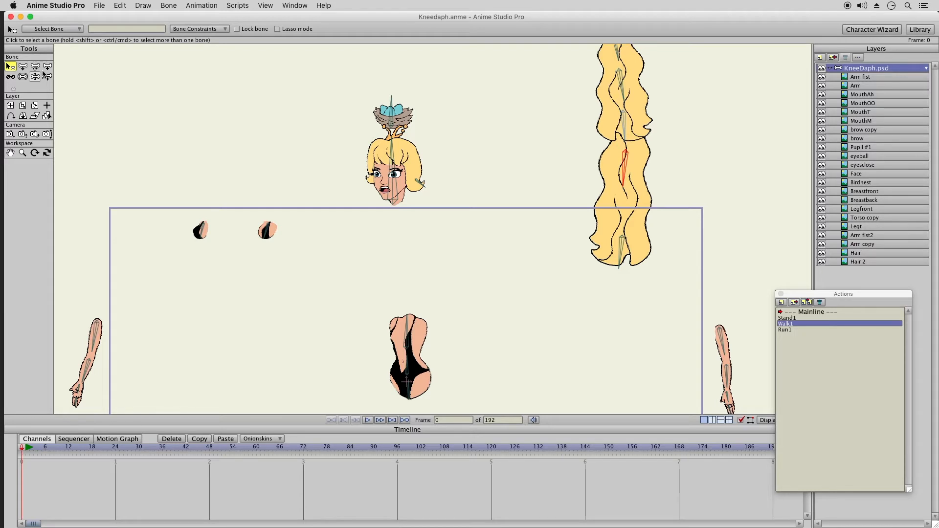
# Save the Kneedaph.anme project.
pyautogui.click(101, 5)
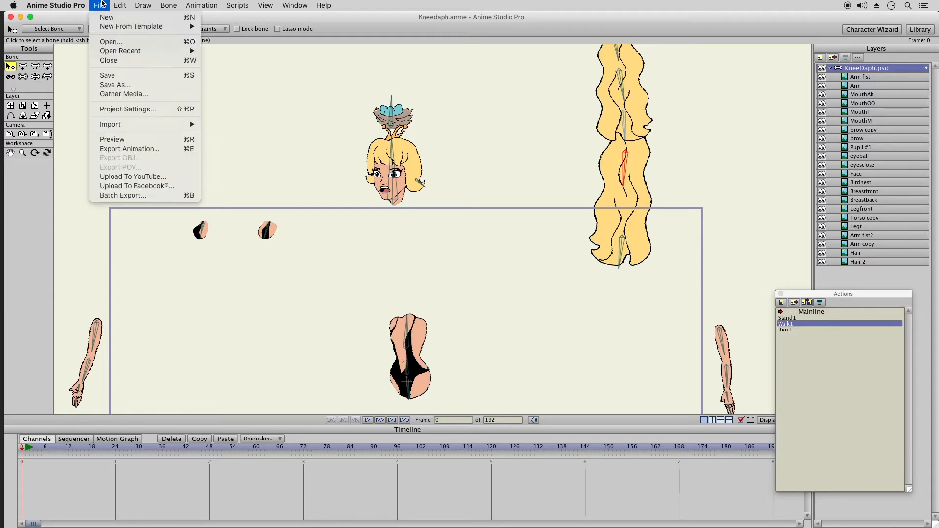
pyautogui.click(120, 78)
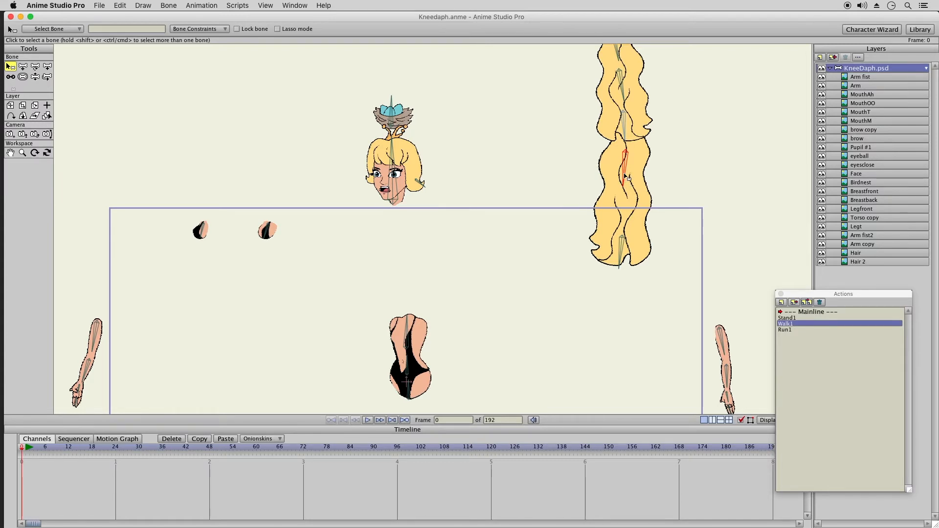
# Add a bone in the gap between the two lowest bones of the long hair and parent it to the hair-tip bone.
pyautogui.click(47, 67)
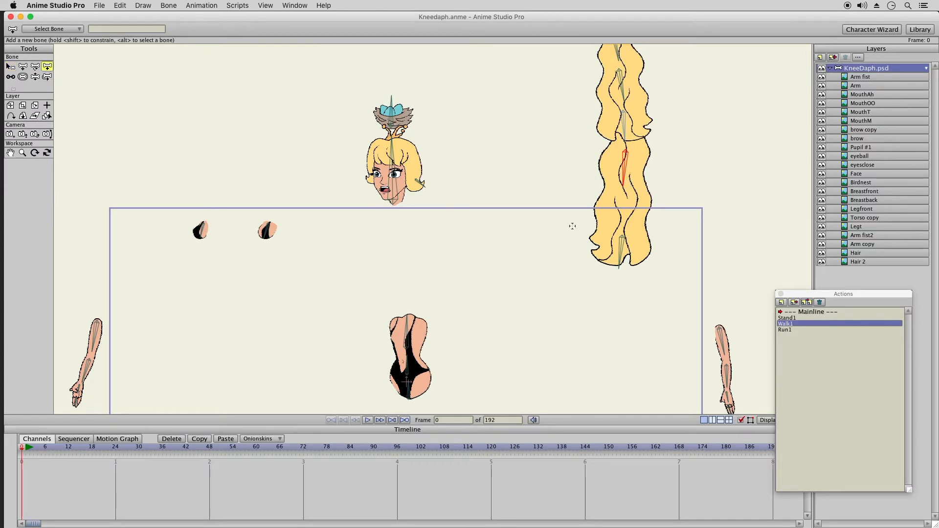
pyautogui.moveTo(625, 195); pyautogui.dragTo(625, 230)
pyautogui.click(10, 67)
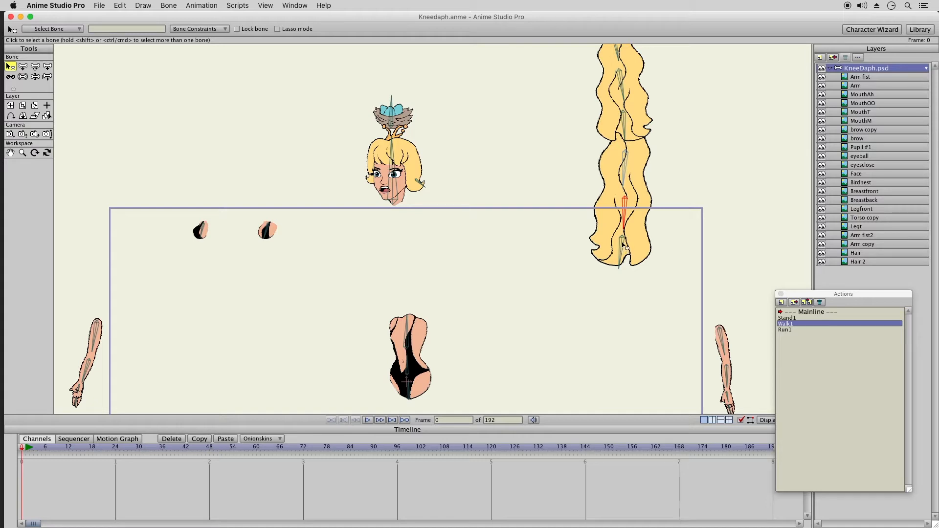
pyautogui.click(10, 77)
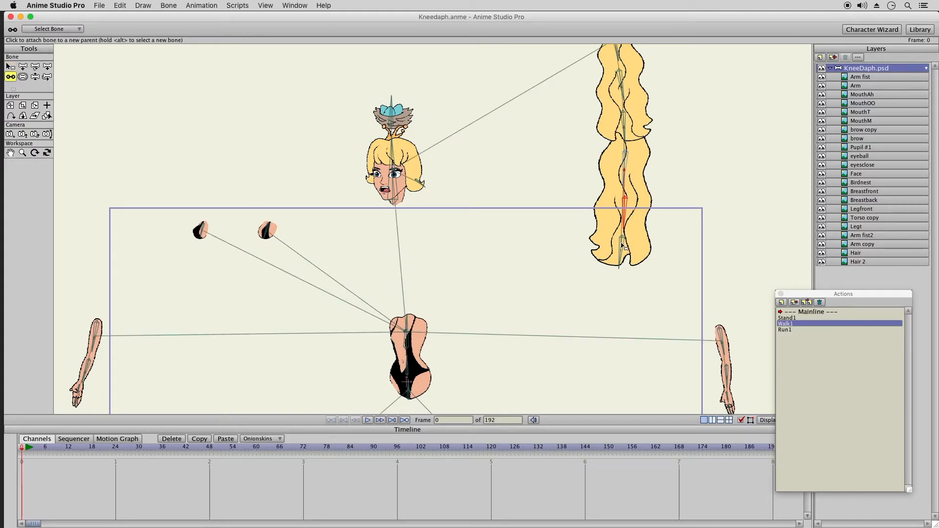
pyautogui.click(621, 246)
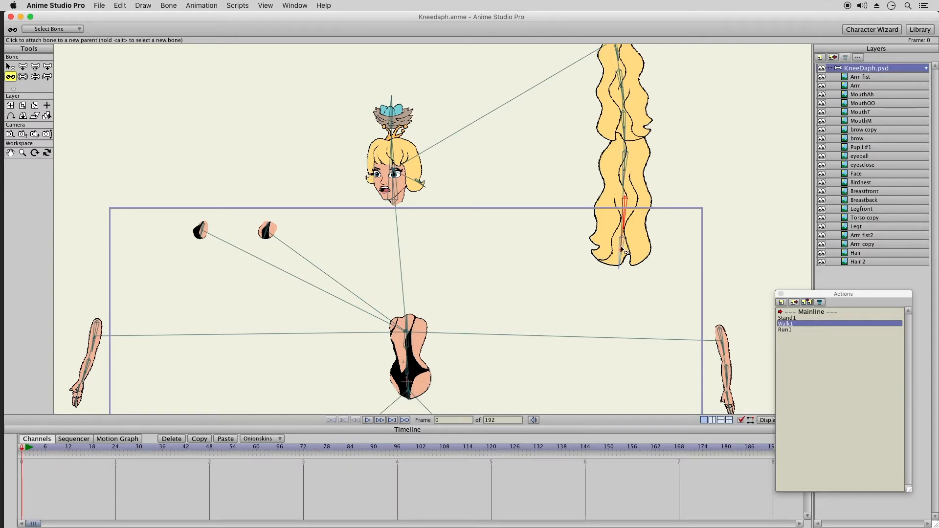
# Select the hair-tip bone and inspect its parent link with Reparent Bone before returning to Select Bone.
pyautogui.click(9, 66)
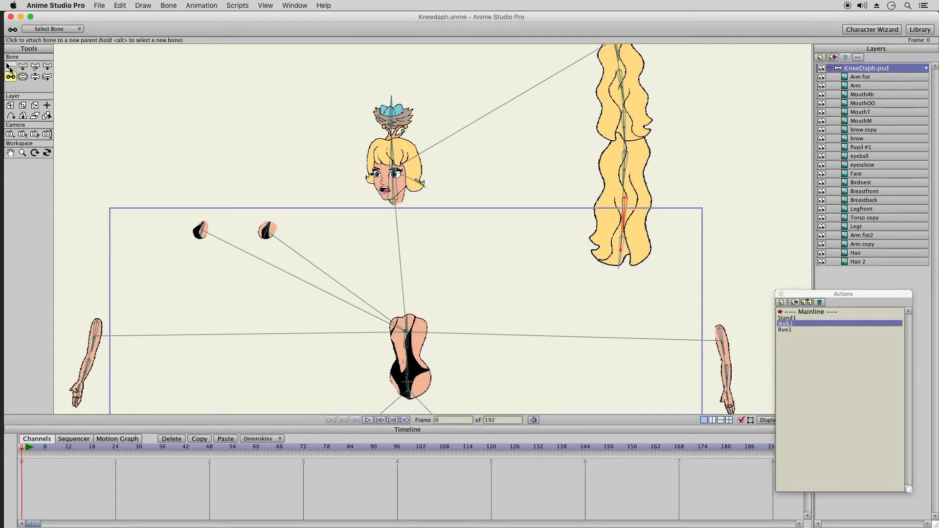
pyautogui.click(623, 246)
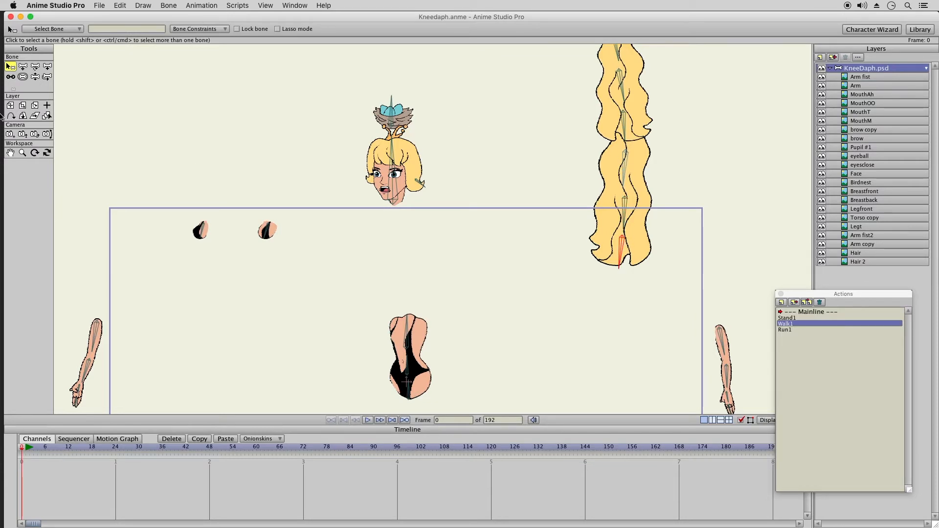
pyautogui.click(10, 77)
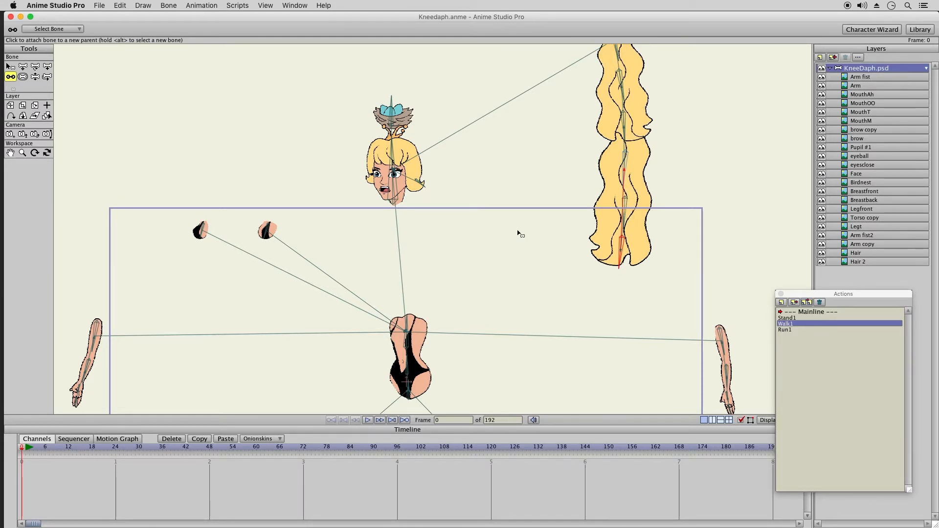
pyautogui.click(9, 66)
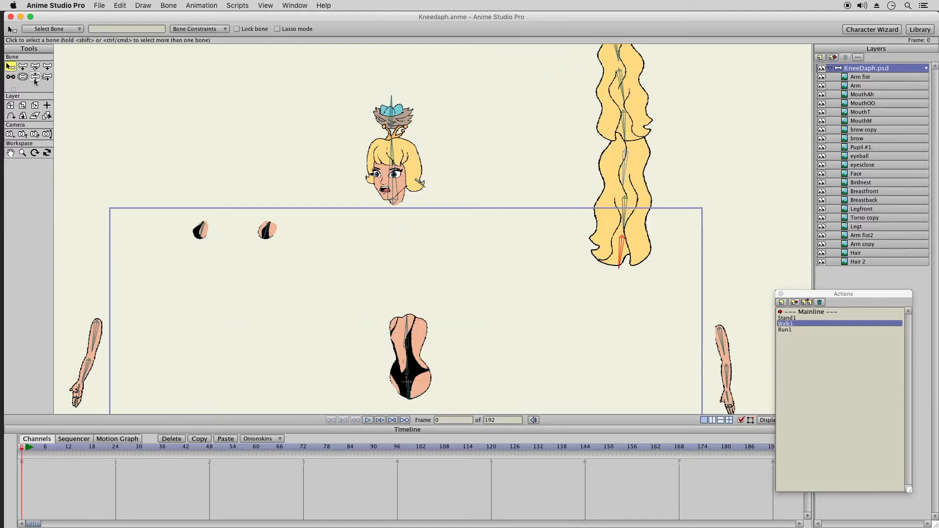
# Test the hair bones with Manipulate Bones by swinging the hair outward and curling its tip upward.
pyautogui.click(37, 77)
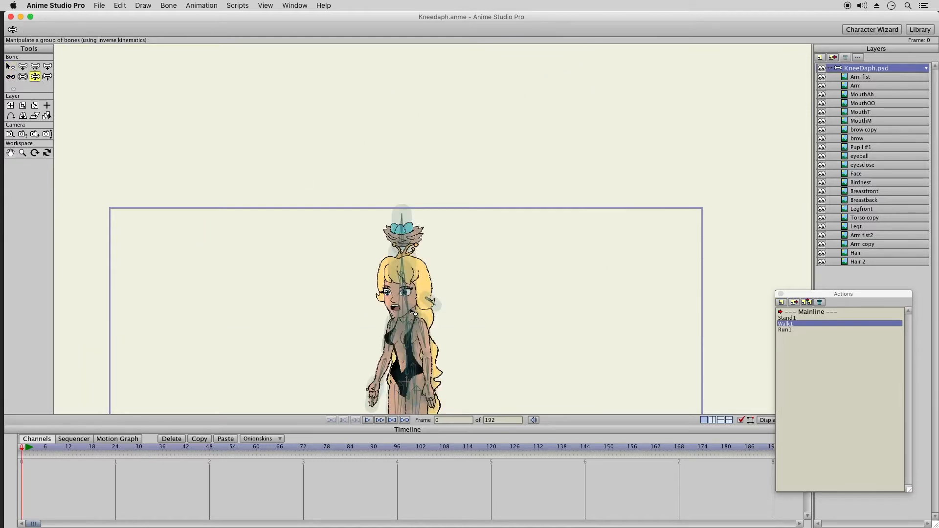
pyautogui.moveTo(418, 311); pyautogui.dragTo(538, 297)
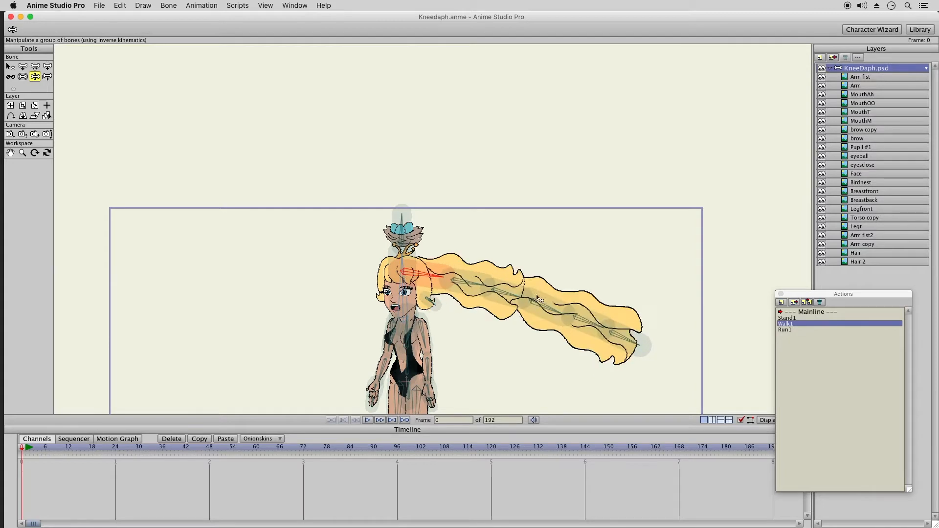
pyautogui.click(638, 319)
pyautogui.moveTo(639, 307); pyautogui.dragTo(629, 270)
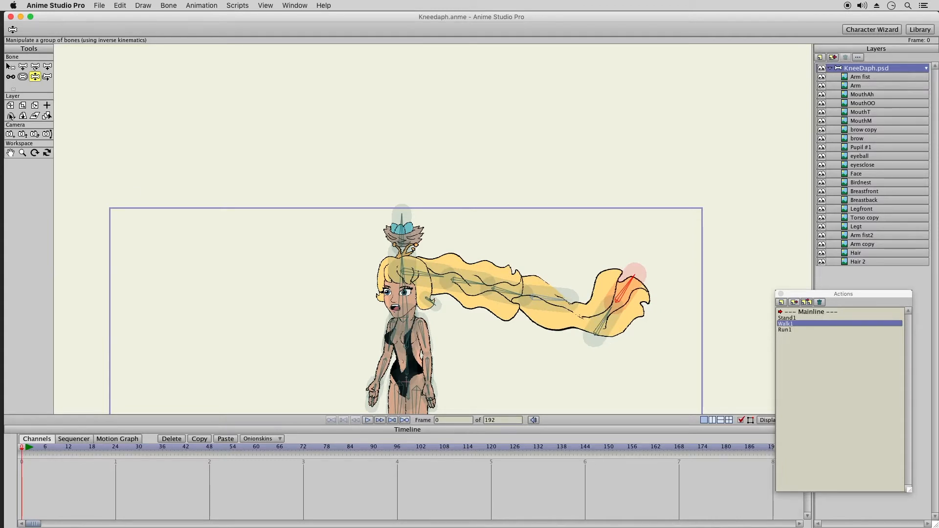
pyautogui.click(10, 67)
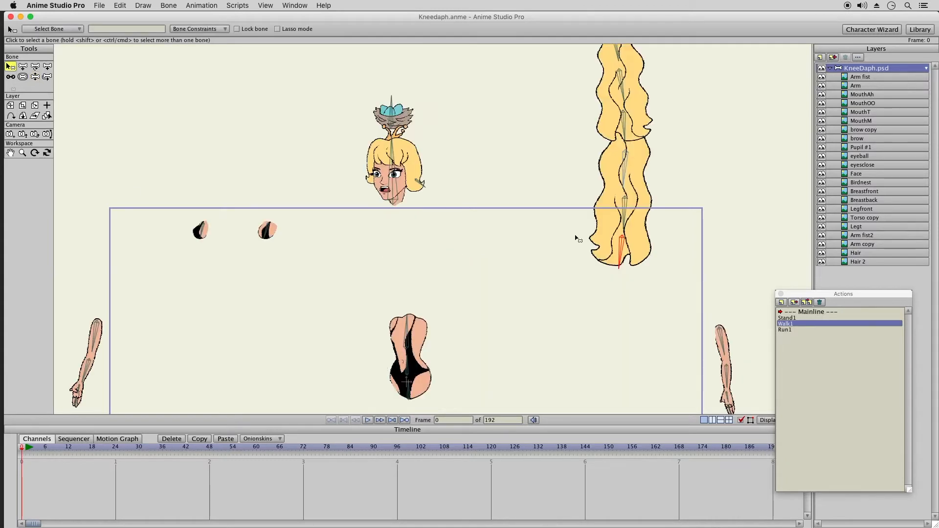
# Bring the whole character into view and open the Run1 action.
pyautogui.click(10, 153)
pyautogui.moveTo(362, 341); pyautogui.dragTo(365, 184)
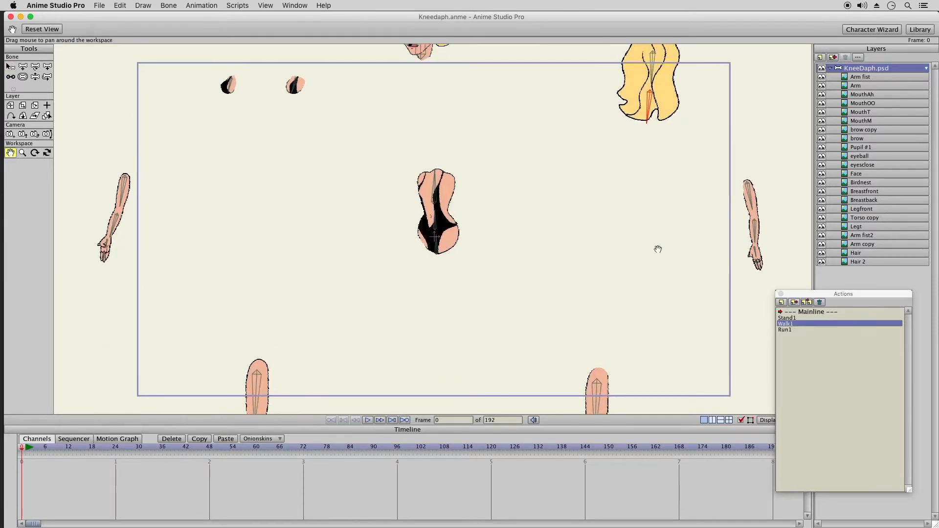
pyautogui.click(799, 323)
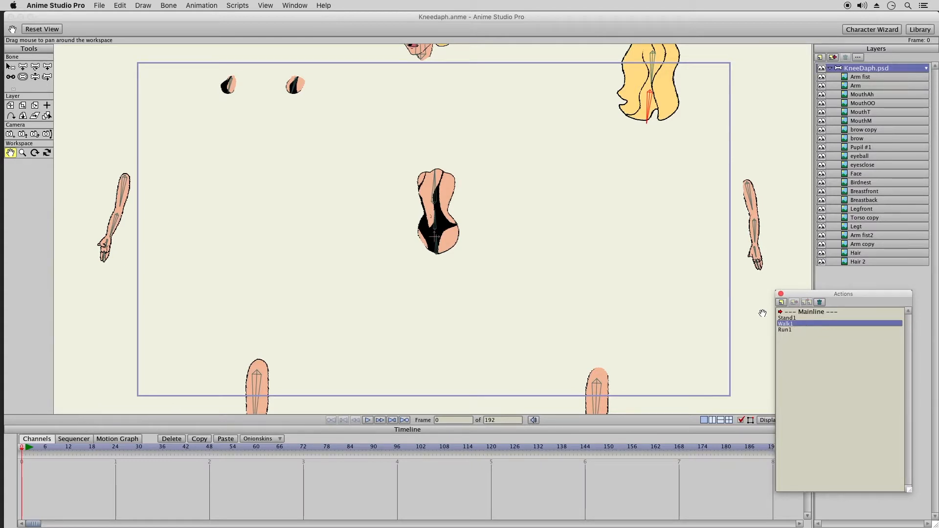
pyautogui.click(785, 330)
pyautogui.doubleClick(785, 329)
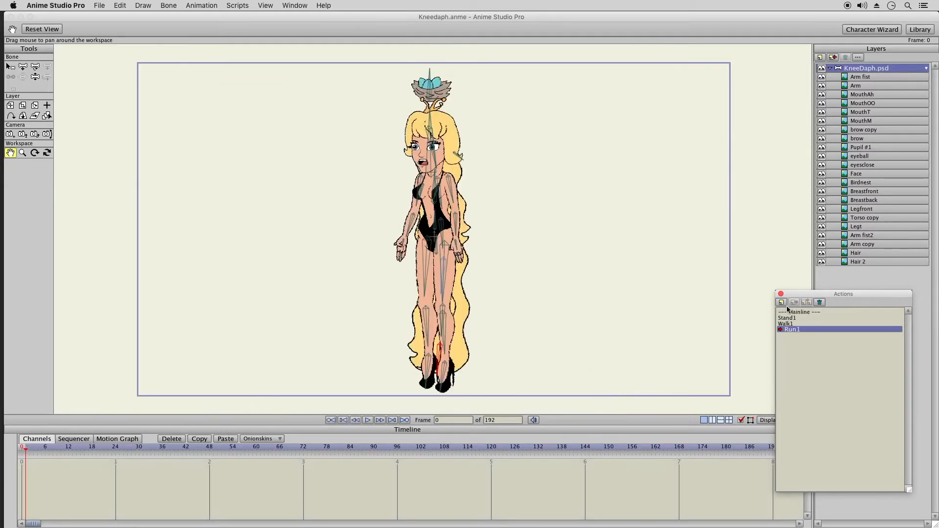
# Open the Walk1 action and scrub its timeline to frame 24 to review the hair motion.
pyautogui.click(785, 324)
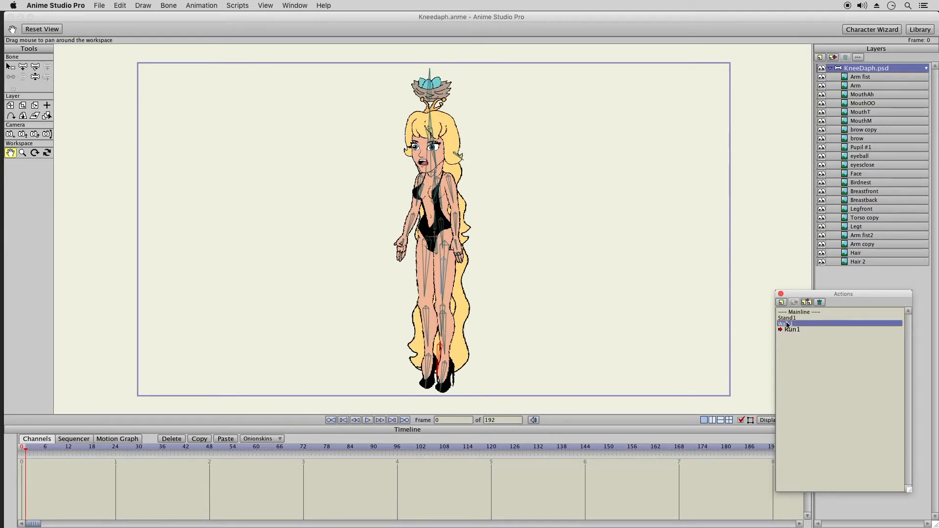
pyautogui.doubleClick(787, 325)
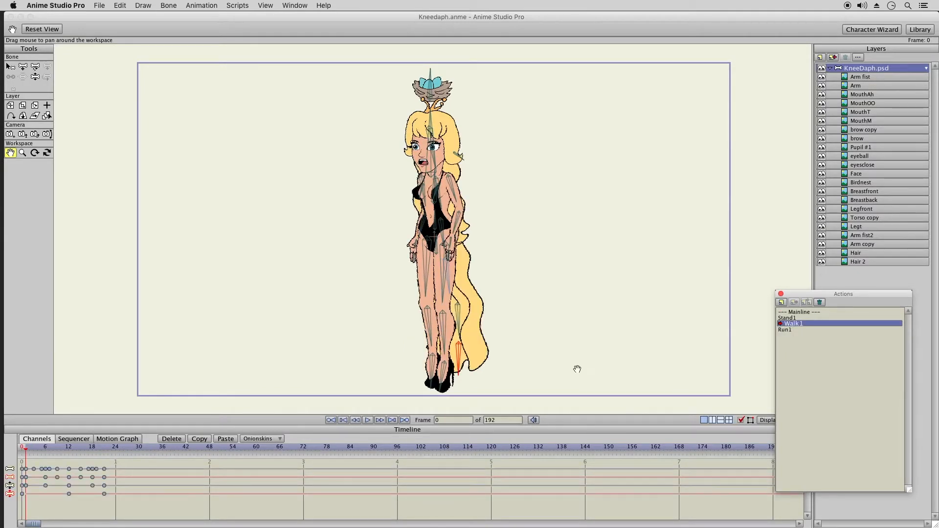
pyautogui.click(37, 451)
pyautogui.moveTo(45, 452); pyautogui.dragTo(116, 451)
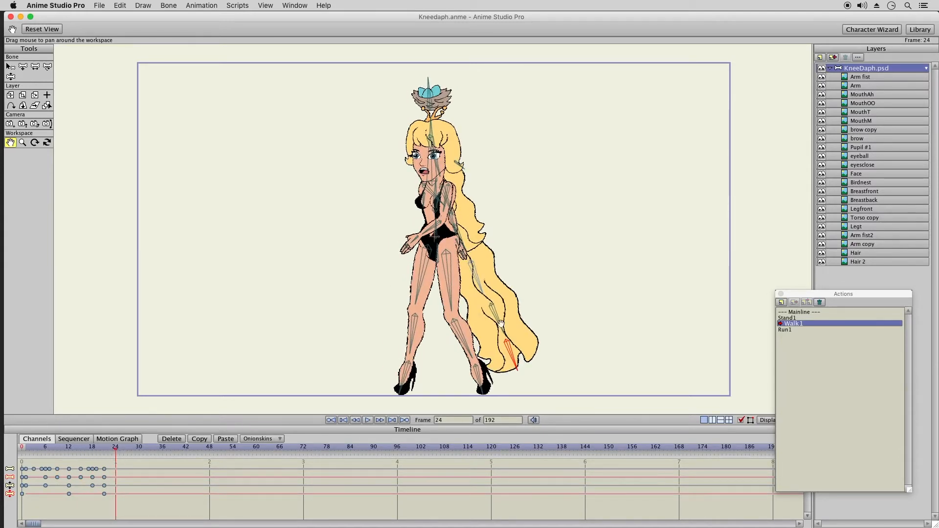
pyautogui.moveTo(502, 324); pyautogui.dragTo(502, 323)
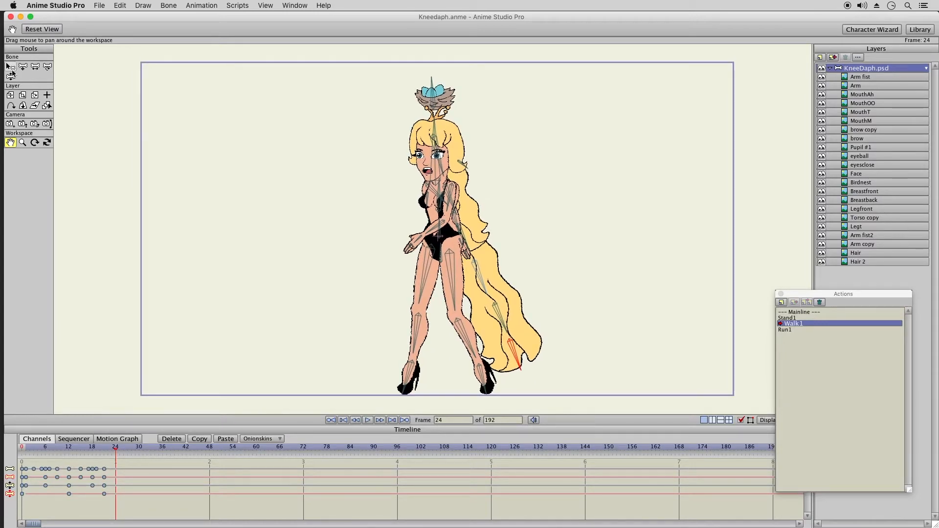
pyautogui.click(10, 68)
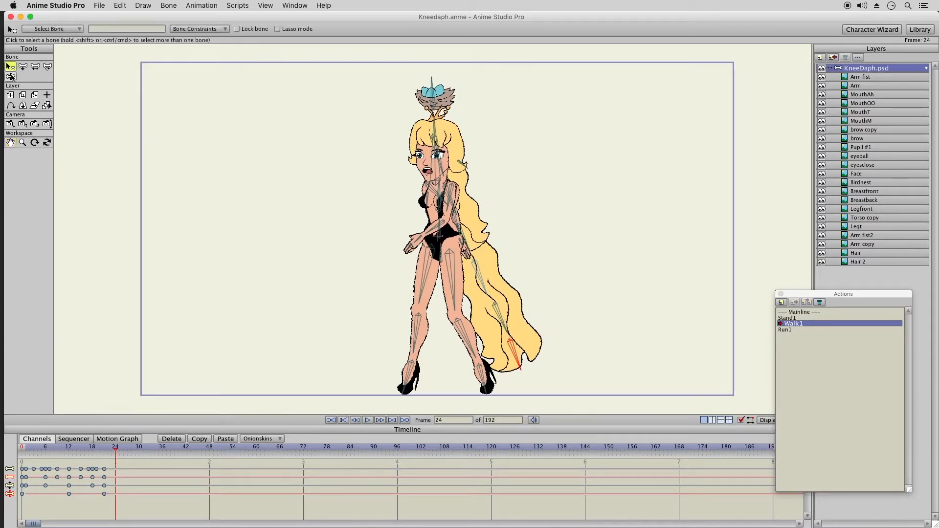
# Open the Run1 action again and select the added hair bone behind the legs.
pyautogui.click(797, 314)
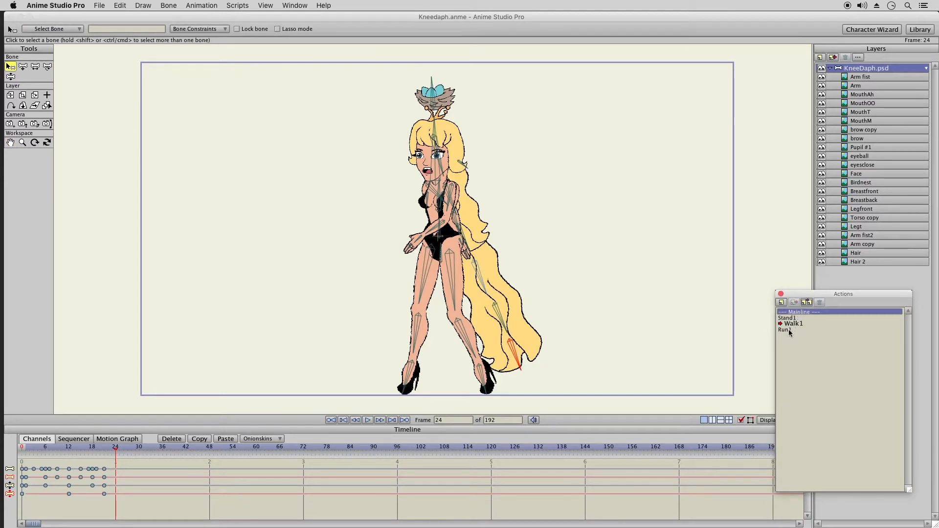
pyautogui.click(788, 330)
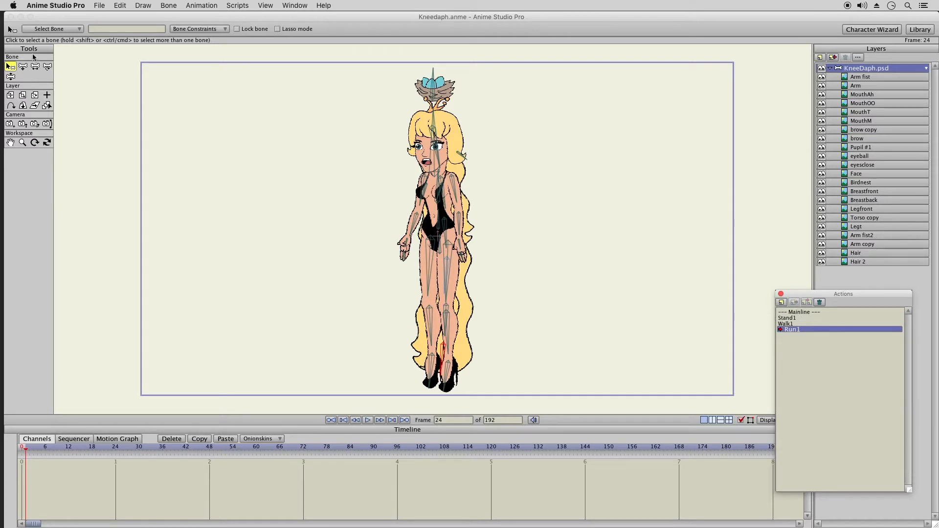
pyautogui.click(10, 67)
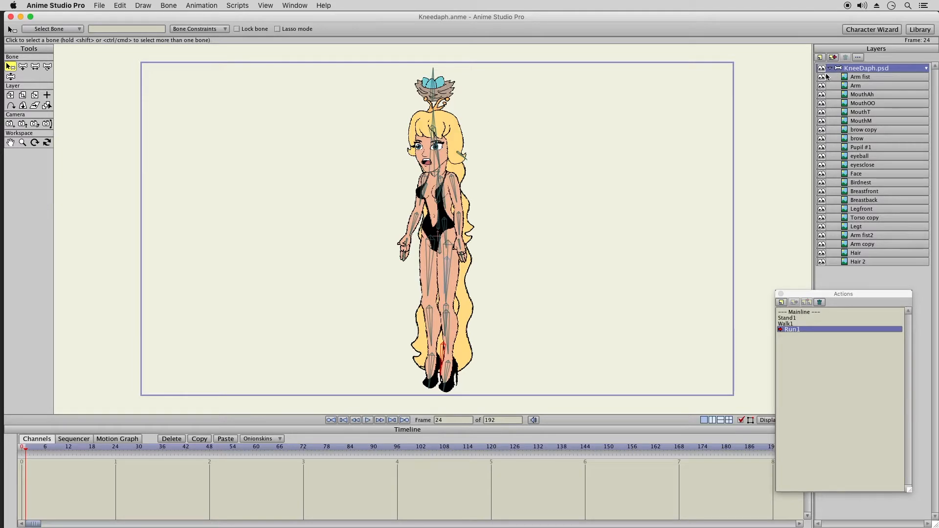
pyautogui.click(447, 309)
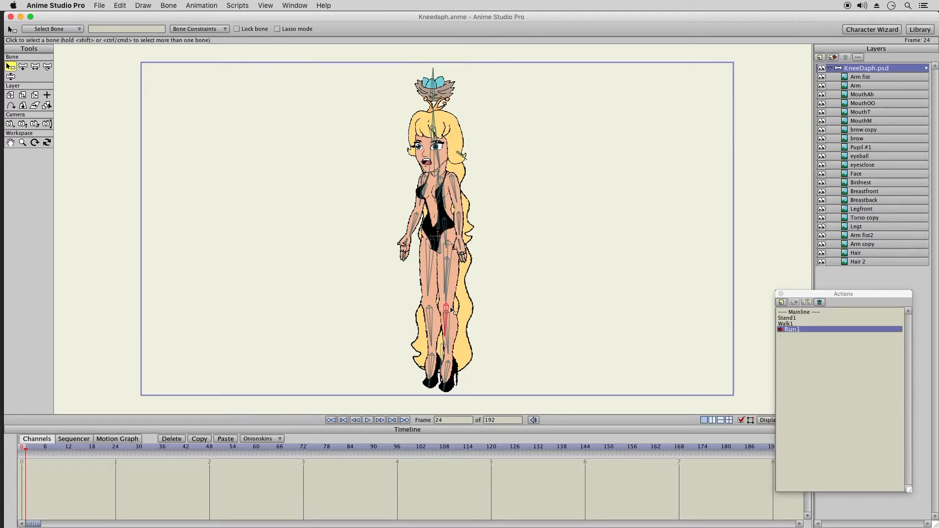
# Return to frame 0 and delete the added bone above the tip bone of the long hair.
pyautogui.click(21, 451)
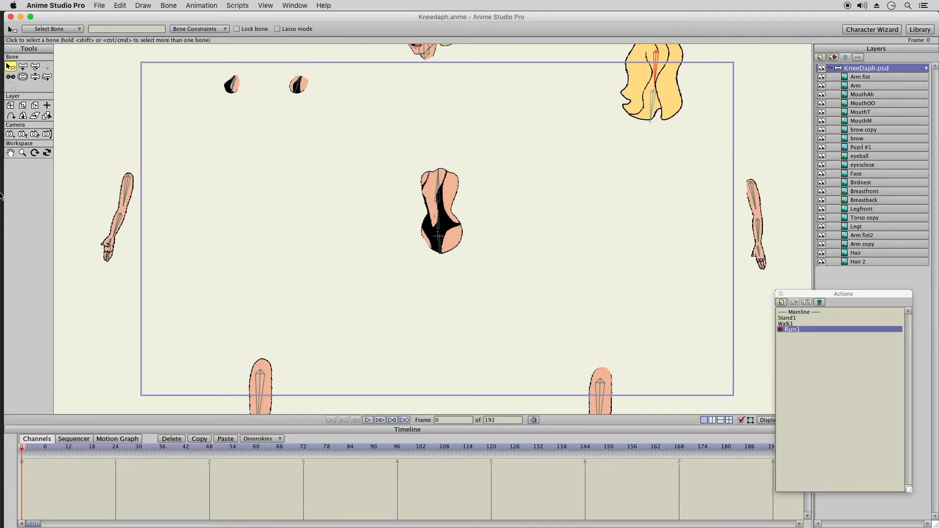
pyautogui.click(10, 152)
pyautogui.moveTo(409, 88); pyautogui.dragTo(360, 281)
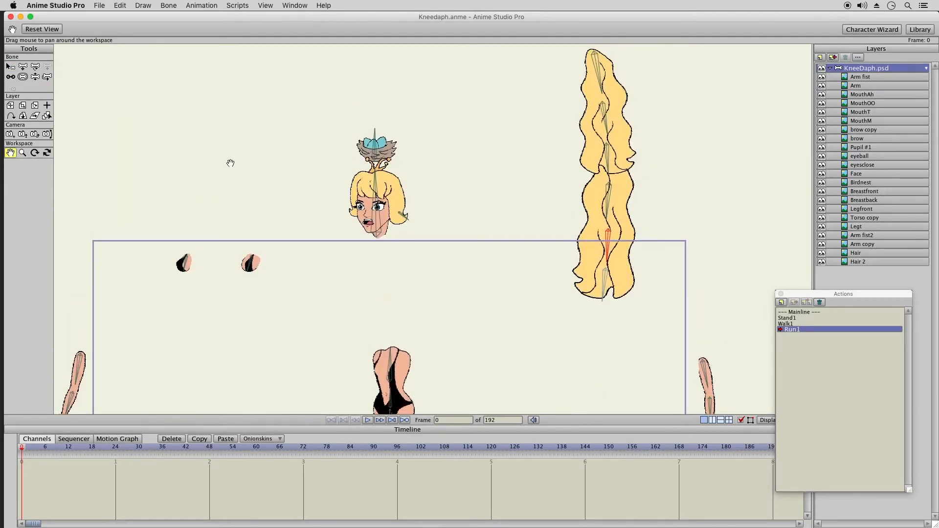
pyautogui.click(9, 66)
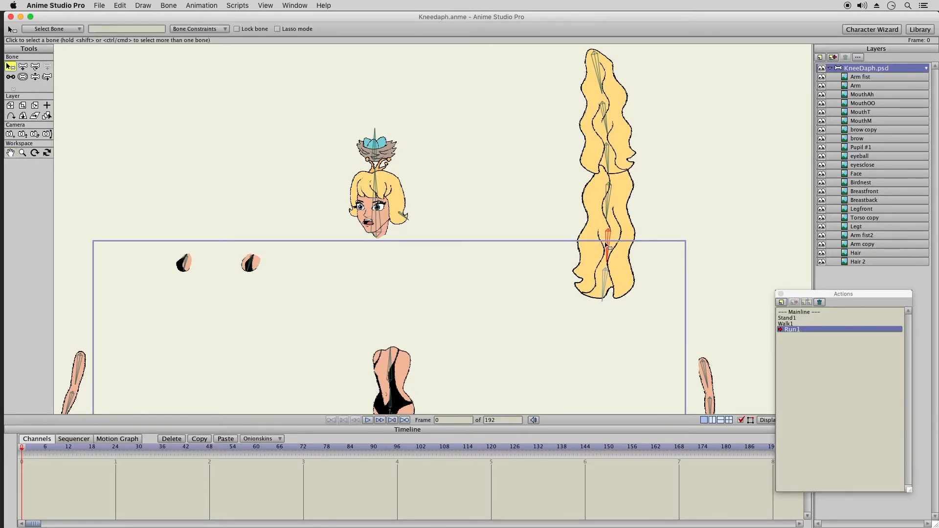
pyautogui.click(610, 248)
pyautogui.click(610, 252)
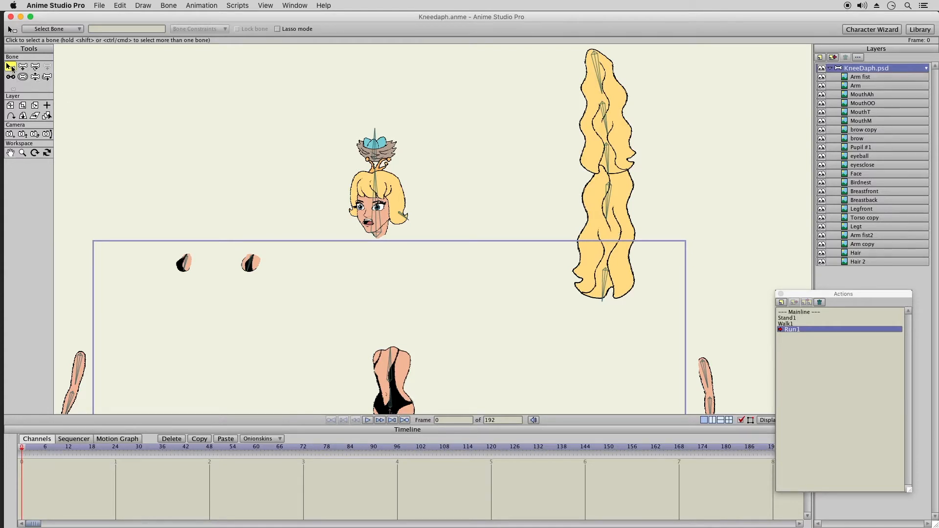
# Extend the hair bone above the gap downward and stretch the tip bone to a length of about 1.06 to close the gap.
pyautogui.click(23, 66)
pyautogui.click(609, 221)
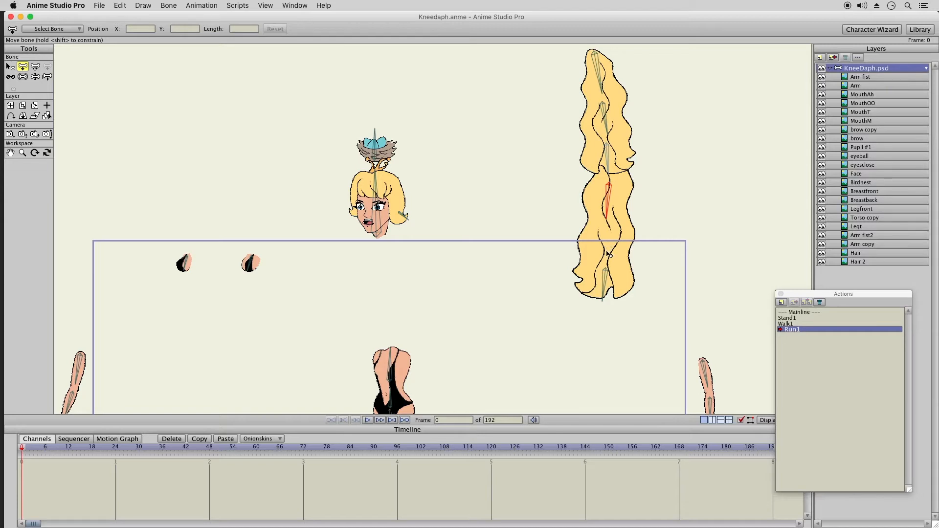
pyautogui.moveTo(609, 255); pyautogui.dragTo(603, 304)
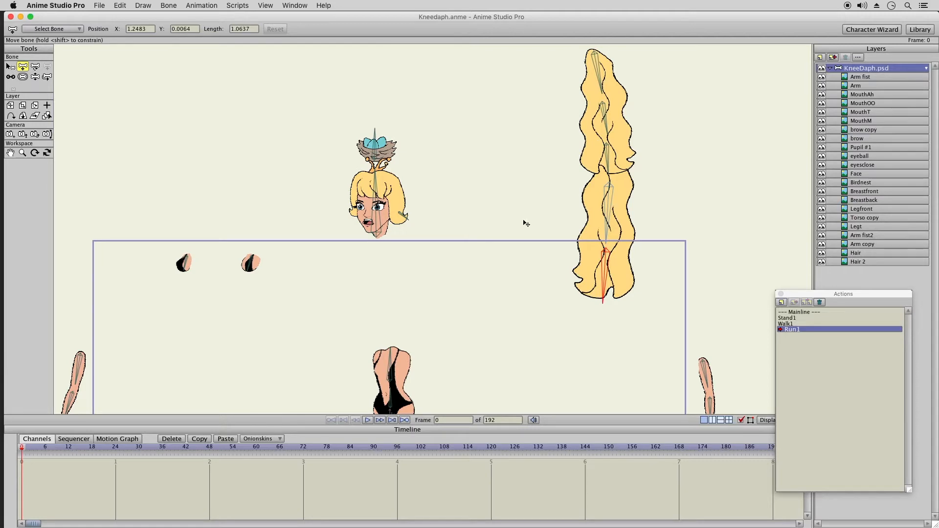
# Test the adjusted hair chain with Manipulate Bones by pulling it outward and bending its end downward.
pyautogui.click(35, 77)
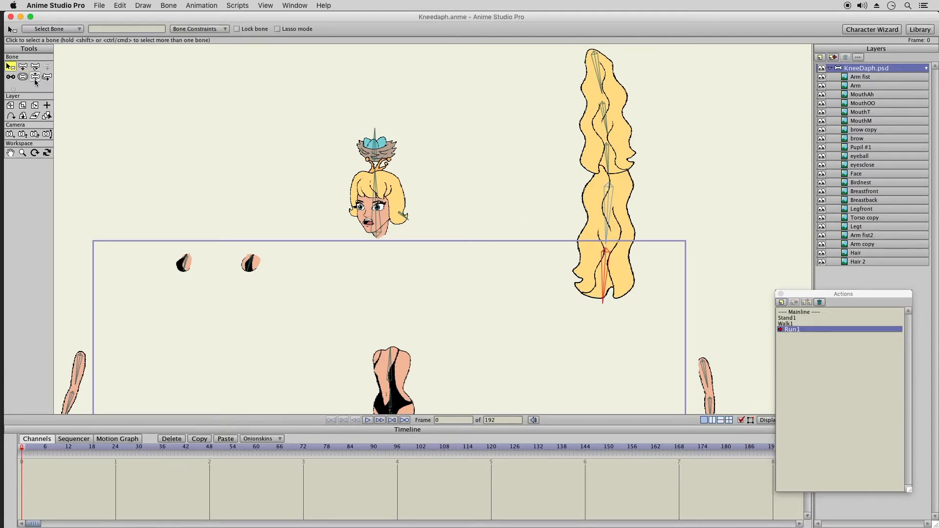
pyautogui.moveTo(396, 341); pyautogui.dragTo(628, 260)
pyautogui.moveTo(651, 311); pyautogui.dragTo(596, 351)
pyautogui.moveTo(515, 331); pyautogui.dragTo(545, 301)
pyautogui.click(10, 66)
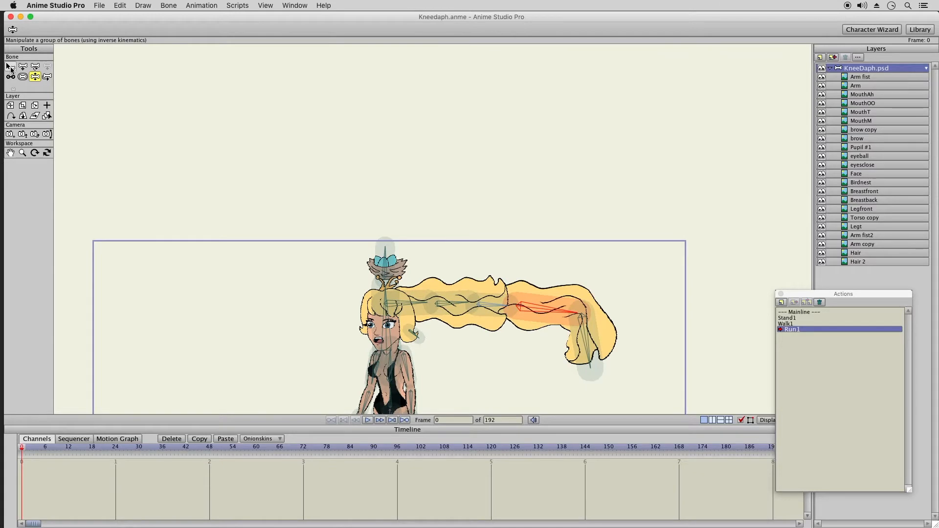
# Open the Stand1 action followed by the Walk1 action to check them with the adjusted hair bones.
pyautogui.doubleClick(799, 318)
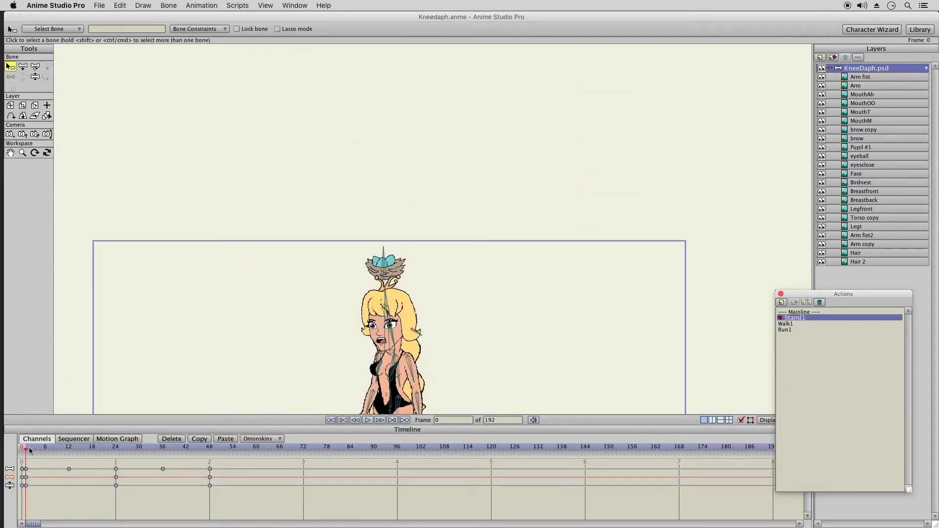
pyautogui.click(800, 328)
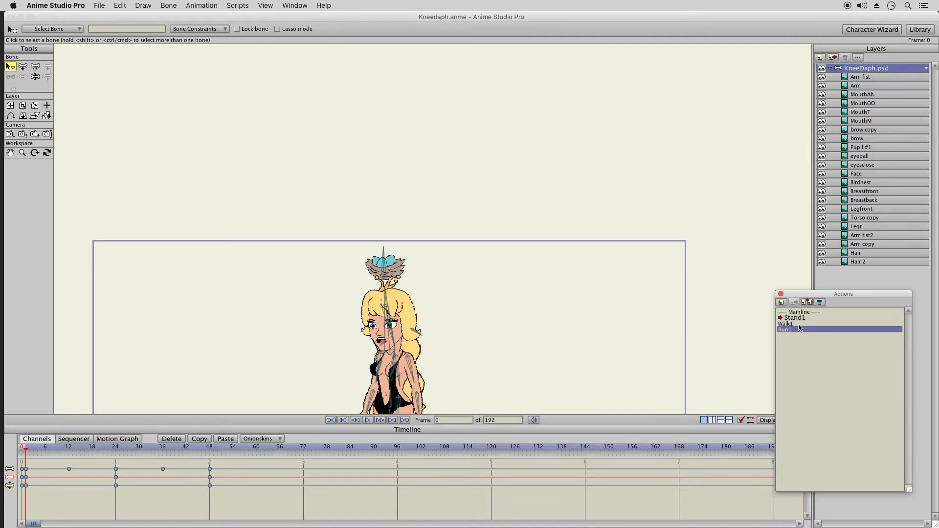
pyautogui.doubleClick(795, 323)
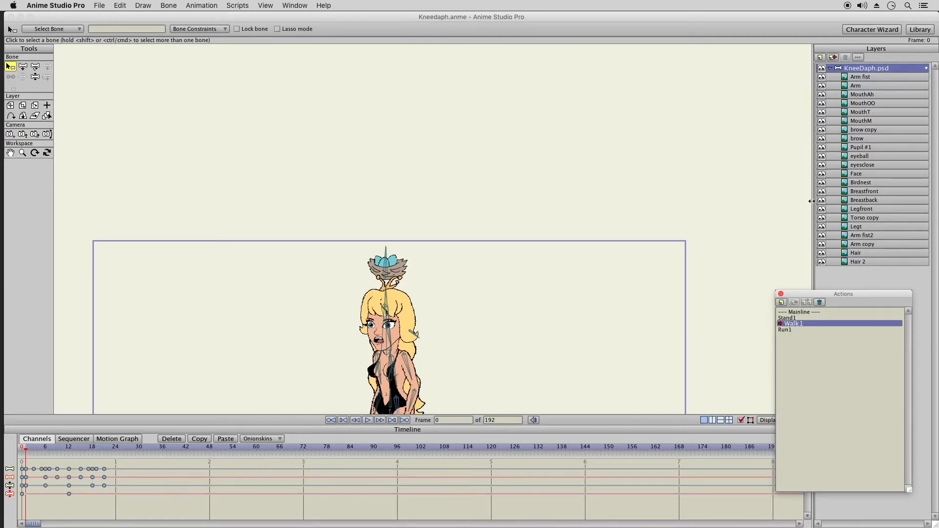
# Scrub the Walk1 action from frame 1 to 21 with the whole character in view to examine the hair bones' motion.
pyautogui.click(10, 153)
pyautogui.moveTo(252, 342); pyautogui.dragTo(295, 172)
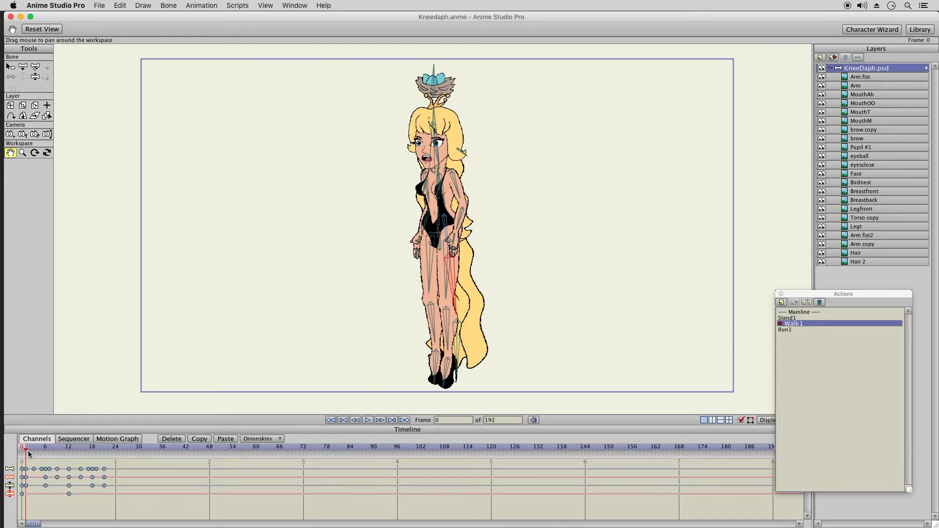
pyautogui.moveTo(39, 453); pyautogui.dragTo(104, 465)
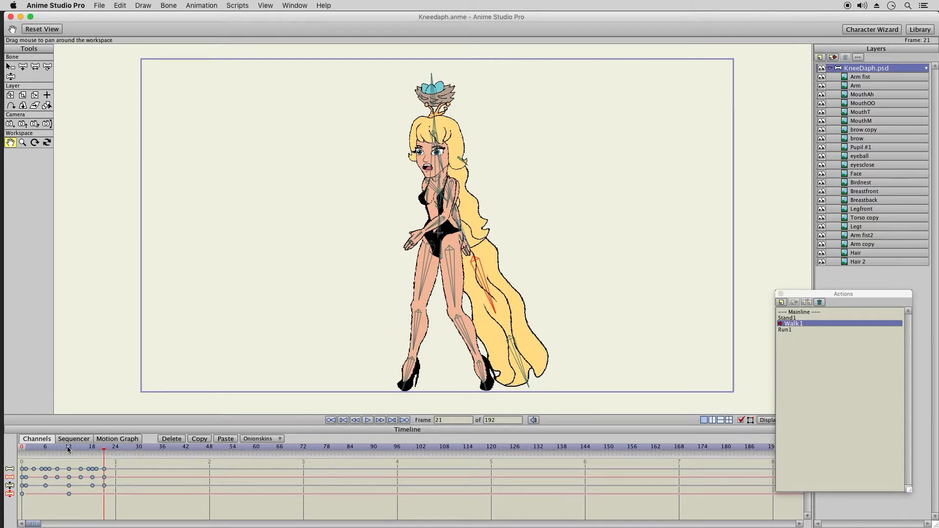
pyautogui.click(28, 452)
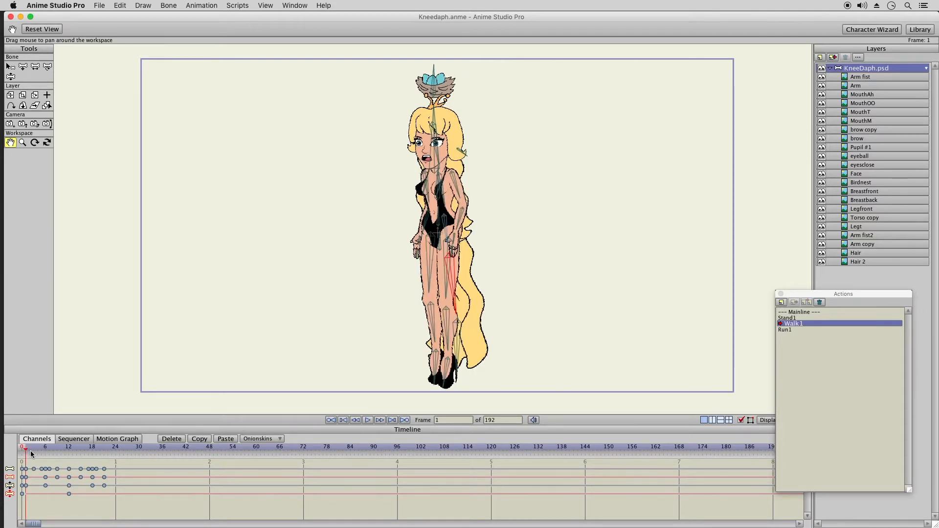
pyautogui.moveTo(27, 452)
pyautogui.mouseDown()
pyautogui.moveTo(41, 457)
pyautogui.moveTo(25, 453)
pyautogui.mouseUp()
# Reposition the long hair's lower bones with Translate Bone at frames 1 and 6 of Walk1 so they join end to end.
pyautogui.click(23, 66)
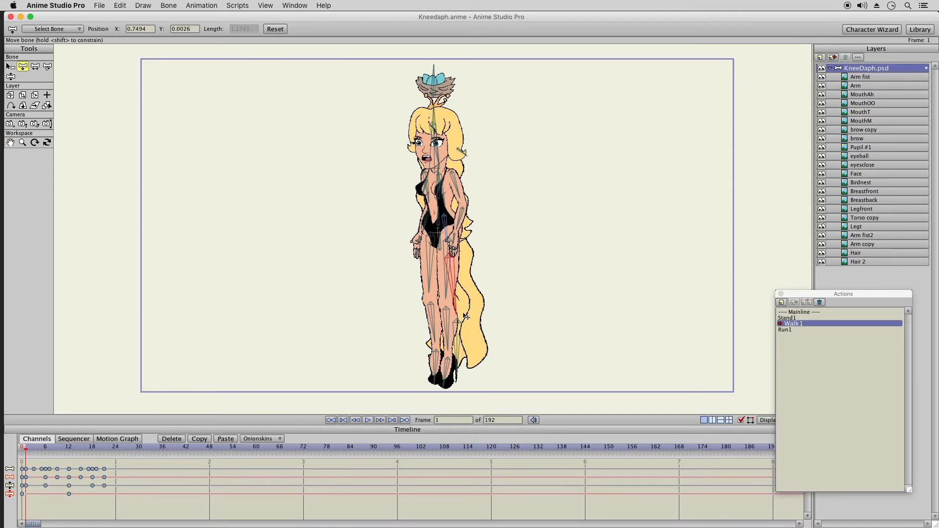
pyautogui.click(463, 331)
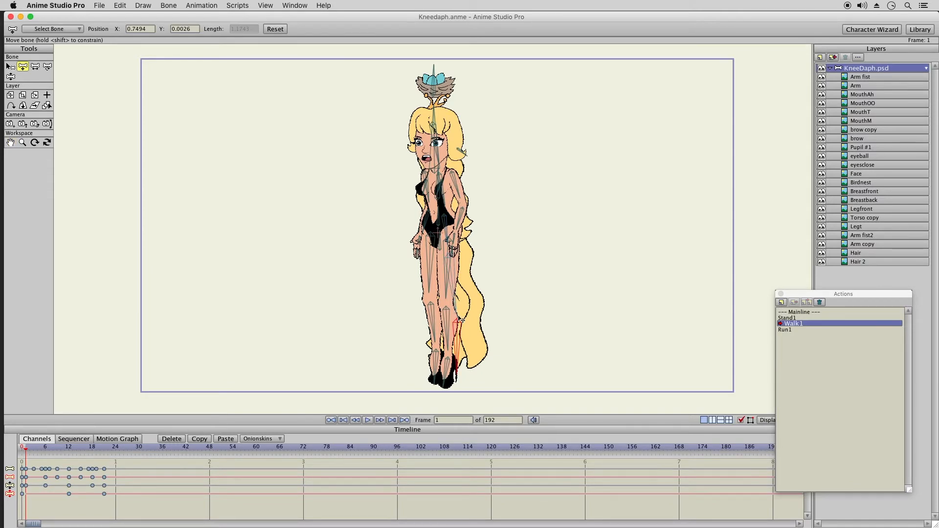
pyautogui.click(458, 302)
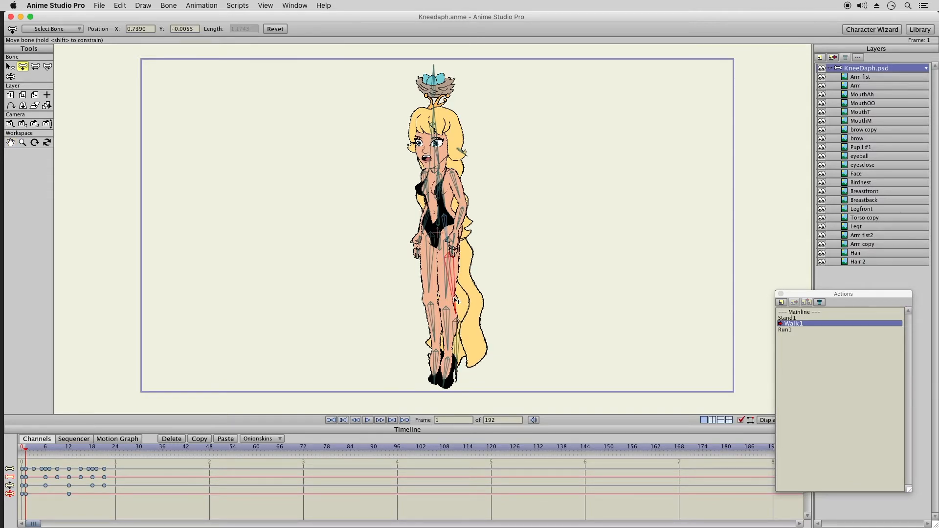
pyautogui.click(45, 446)
pyautogui.moveTo(499, 346); pyautogui.dragTo(467, 296)
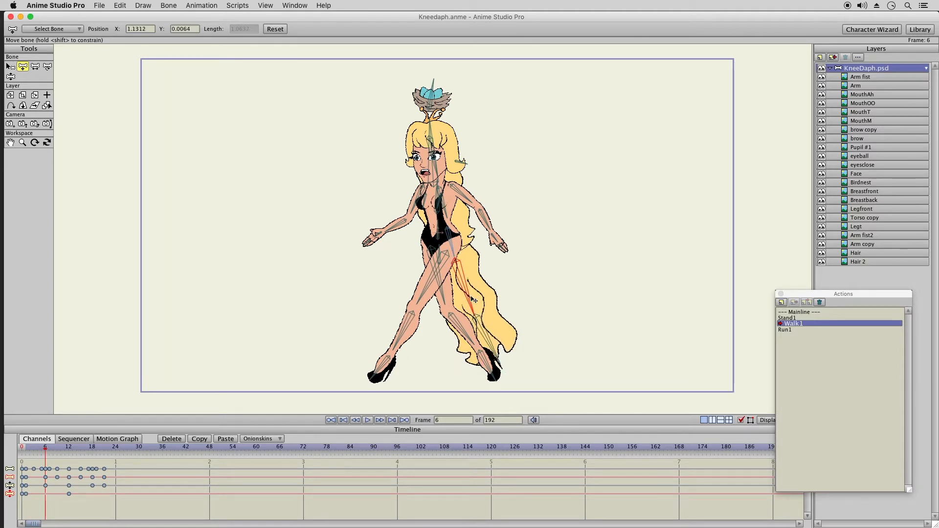
# Move the tip hair bone up against the bone above it at frames 12, 18 and 21 of Walk1.
pyautogui.click(71, 448)
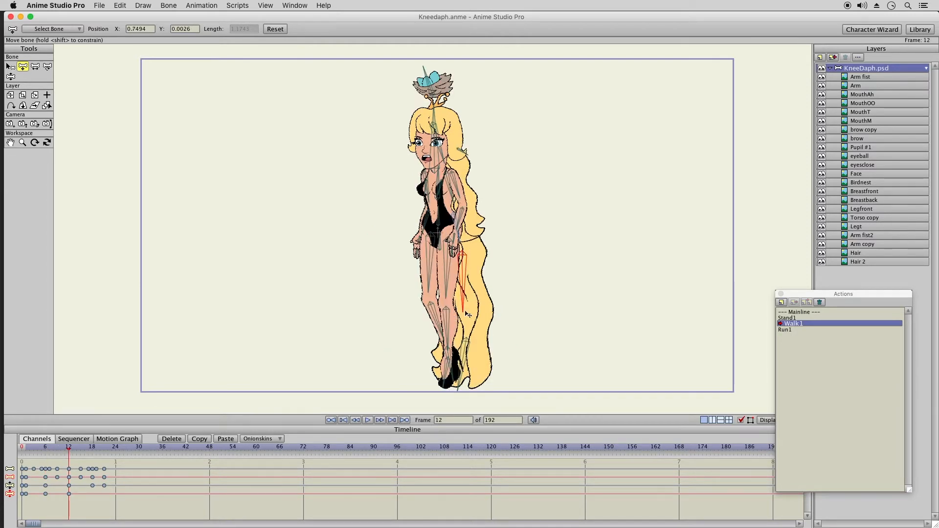
pyautogui.moveTo(468, 363); pyautogui.dragTo(464, 330)
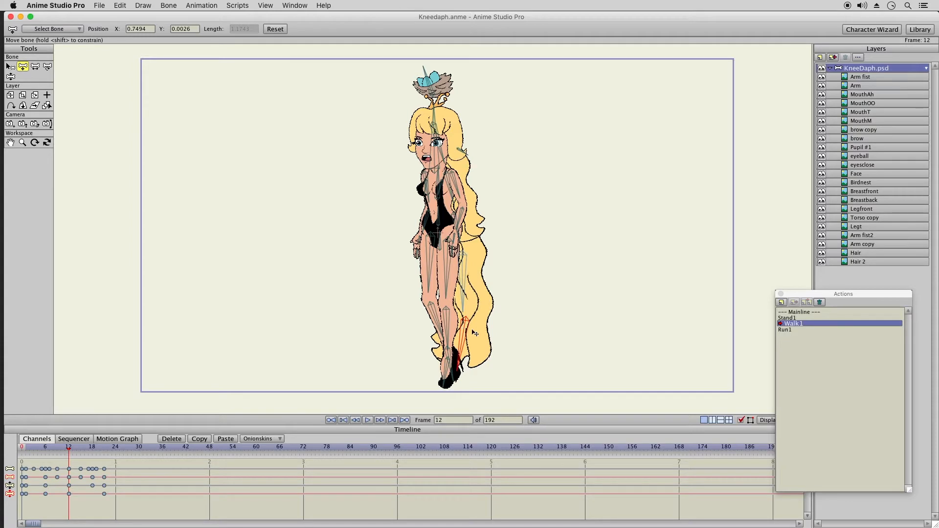
pyautogui.click(94, 449)
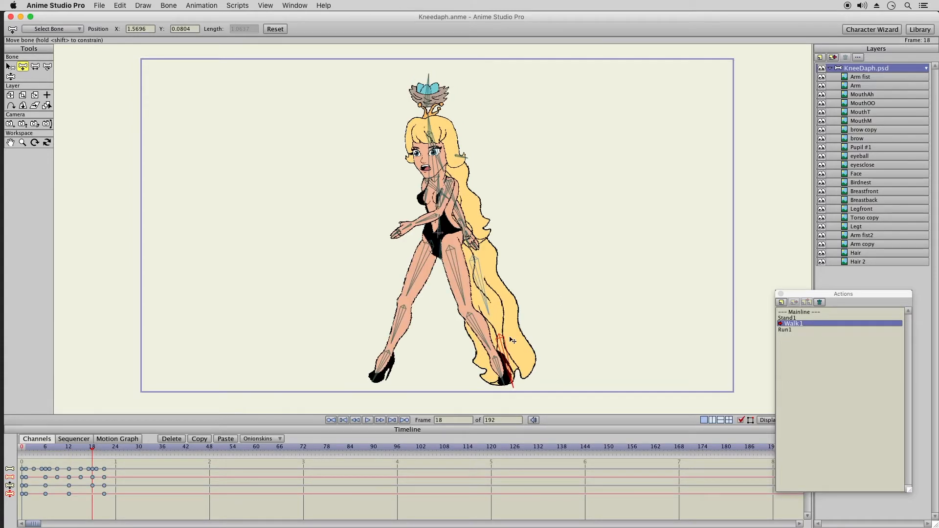
pyautogui.moveTo(508, 335); pyautogui.dragTo(522, 330)
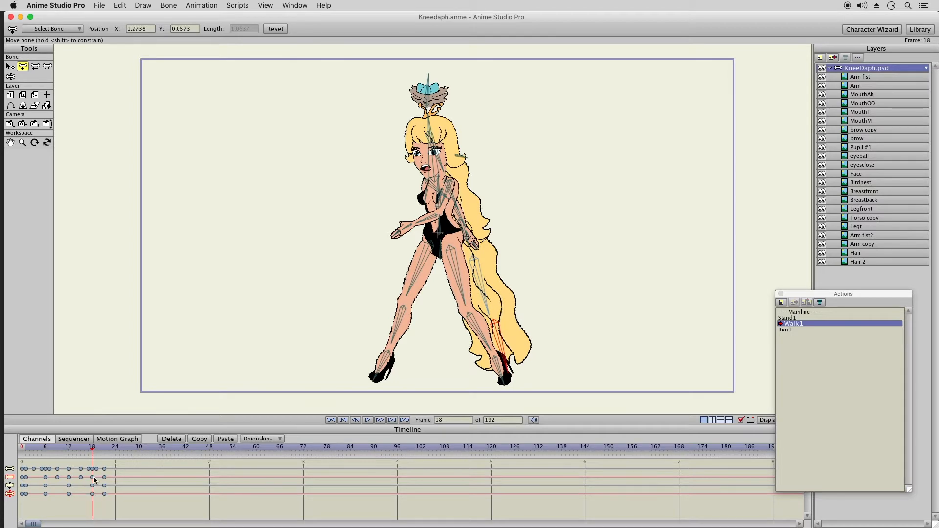
pyautogui.click(104, 451)
pyautogui.moveTo(514, 346); pyautogui.dragTo(514, 339)
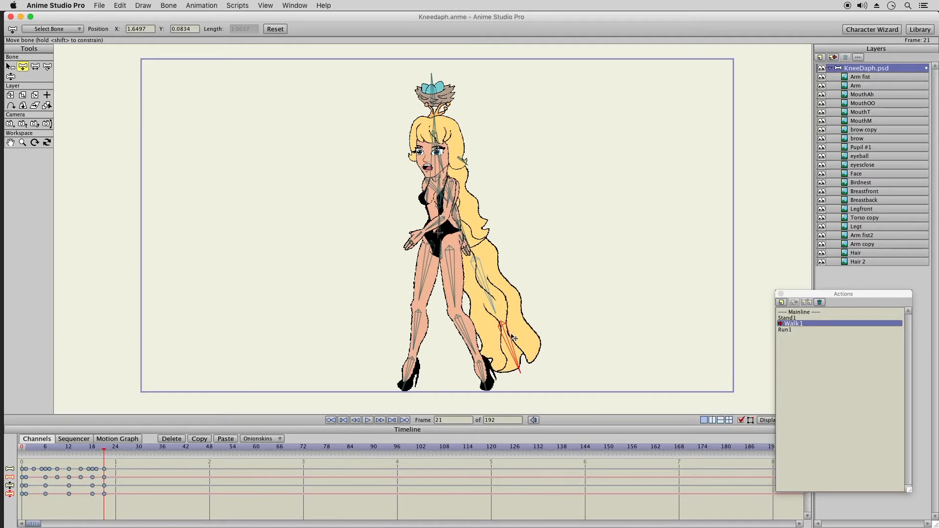
# Scrub through the corrected Walk1 action, and open Stand1 to examine its hair bones from frame 1 to 48.
pyautogui.moveTo(27, 451); pyautogui.dragTo(108, 452)
pyautogui.doubleClick(799, 319)
pyautogui.click(796, 319)
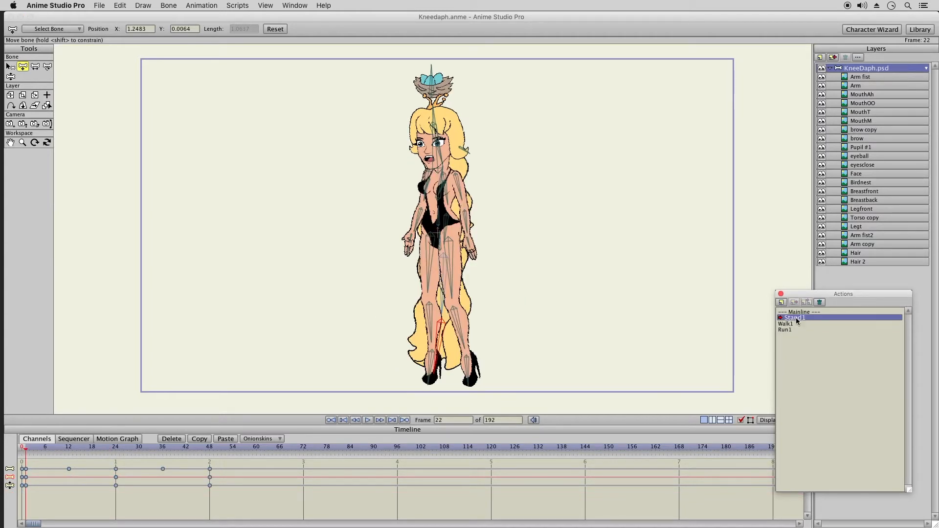
pyautogui.moveTo(31, 451); pyautogui.dragTo(210, 463)
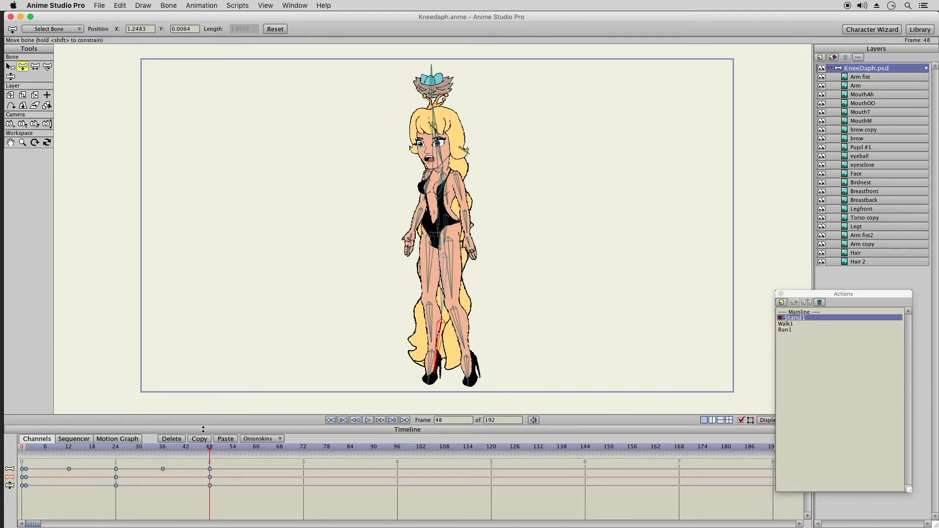
pyautogui.click(27, 451)
# Open the Run1 action at frame 1 and key the leg and forearm bones with Manipulate Bones.
pyautogui.click(796, 330)
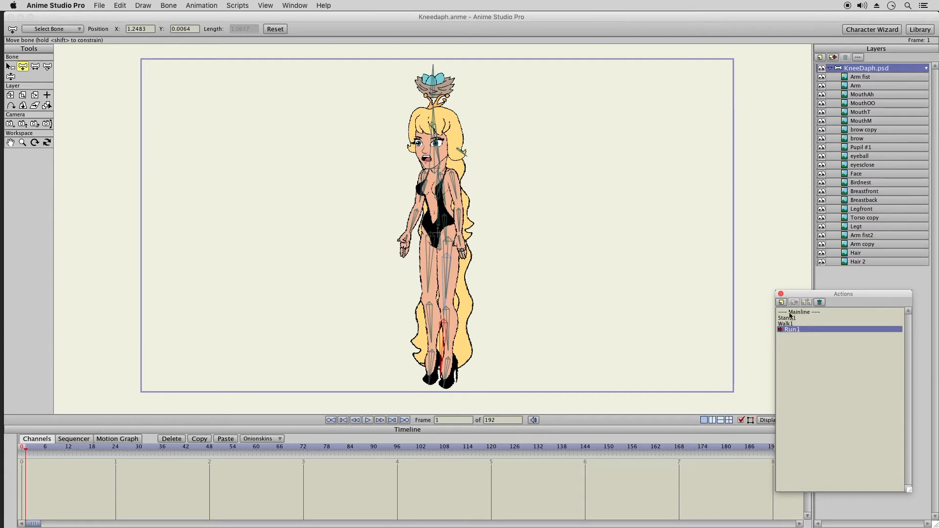
pyautogui.moveTo(795, 297); pyautogui.dragTo(803, 290)
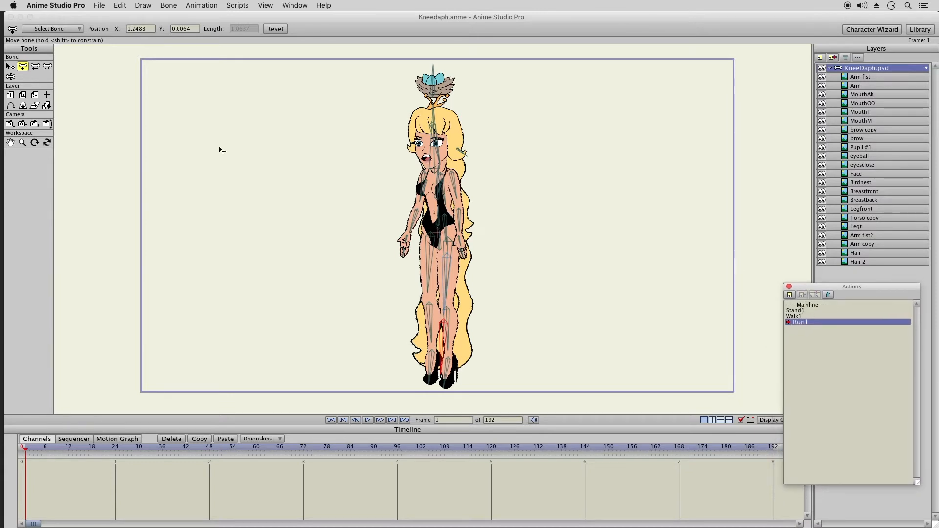
pyautogui.click(10, 77)
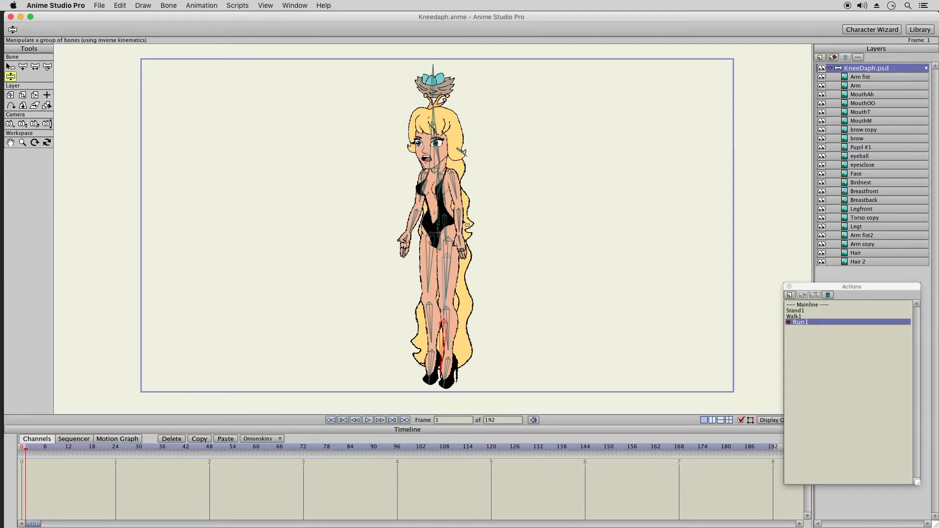
pyautogui.click(431, 373)
pyautogui.click(448, 370)
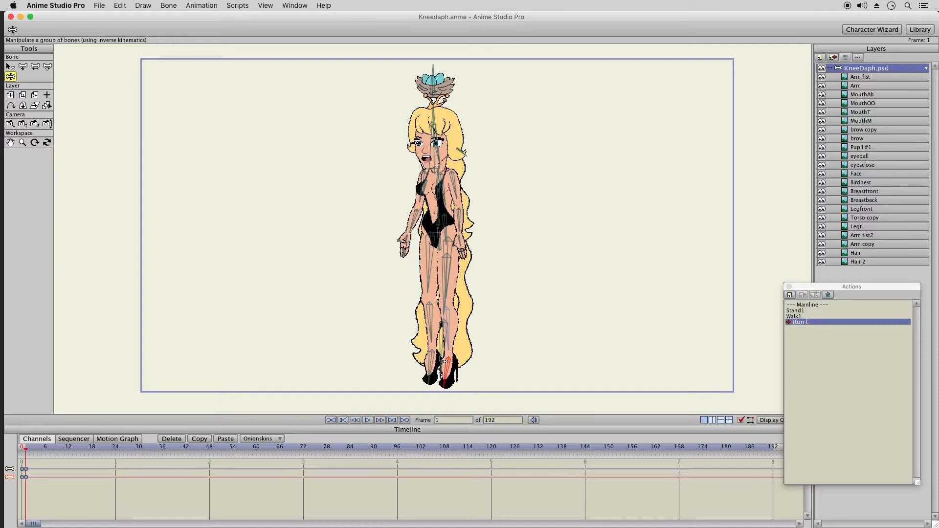
pyautogui.click(442, 354)
pyautogui.click(415, 228)
pyautogui.click(460, 219)
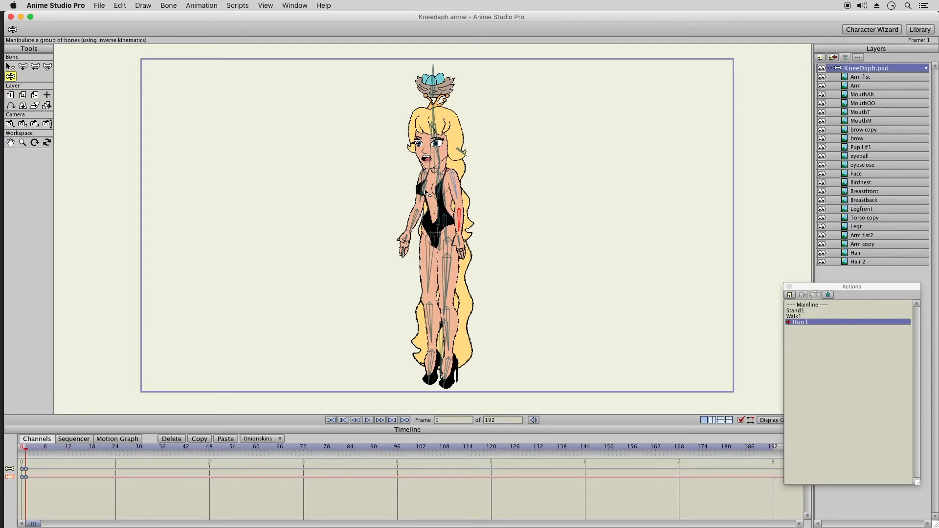
# Key the chest, torso, head, bird nest, side hair and hand bones at frame 1 of Run1.
pyautogui.click(426, 190)
pyautogui.moveTo(436, 195); pyautogui.dragTo(446, 191)
pyautogui.click(438, 169)
pyautogui.click(436, 181)
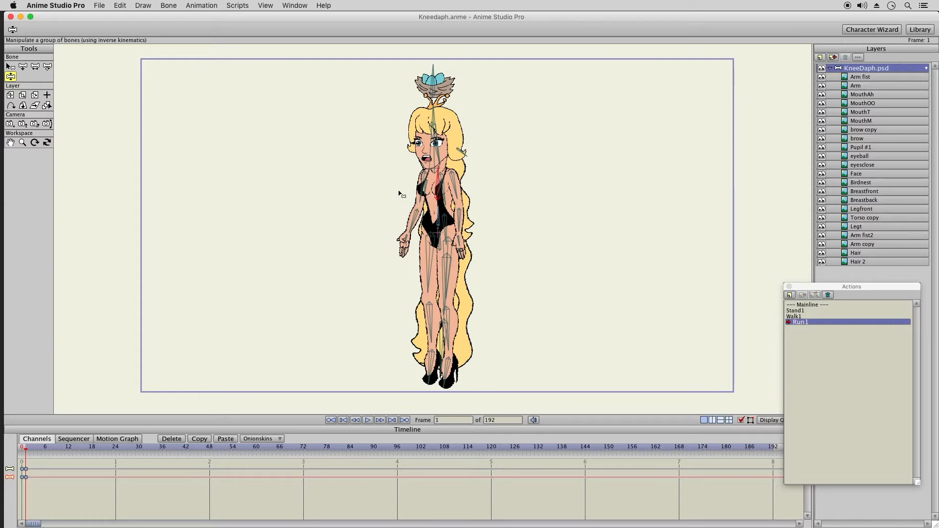
pyautogui.moveTo(432, 115); pyautogui.dragTo(434, 113)
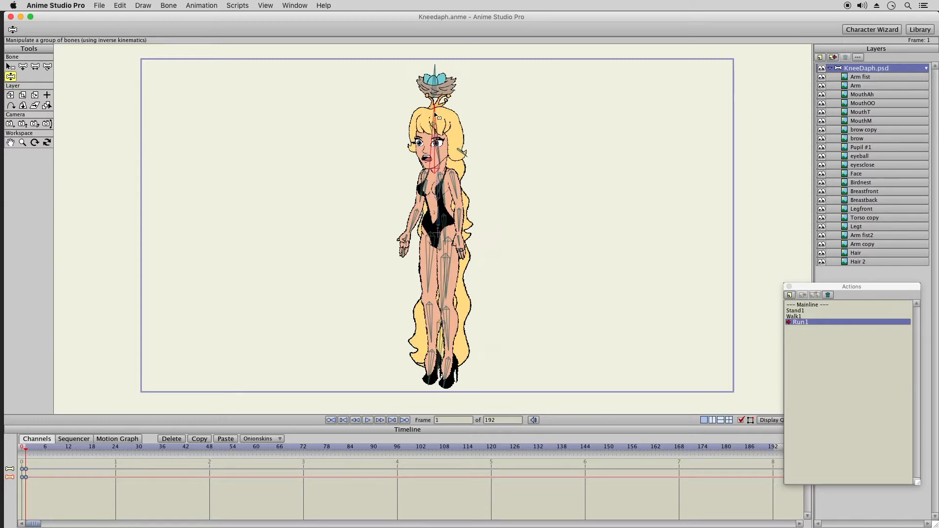
pyautogui.moveTo(434, 79); pyautogui.dragTo(437, 78)
pyautogui.click(465, 156)
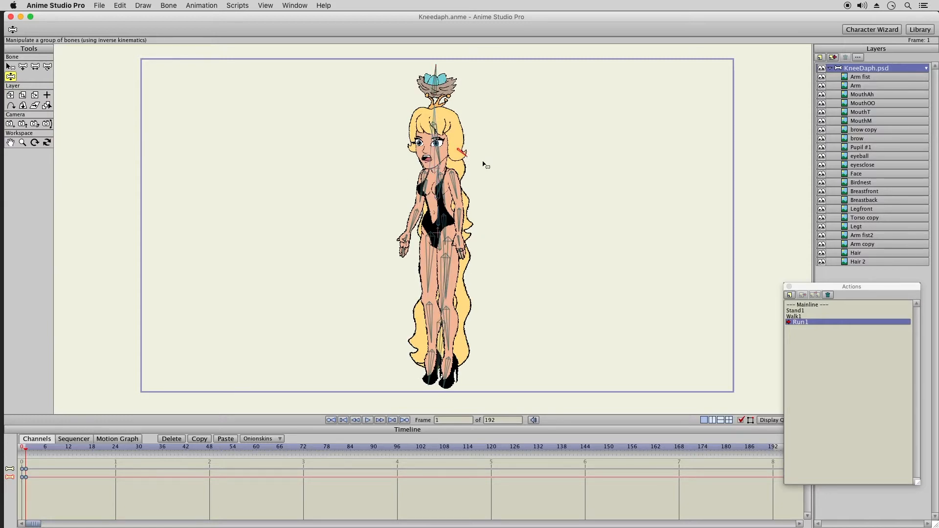
pyautogui.click(403, 253)
pyautogui.moveTo(411, 253); pyautogui.dragTo(409, 248)
pyautogui.click(462, 251)
# Hide the Arm fist, Arm fist2, MouthAh, MouthOO and MouthT layers and key the hip bone's position at frame 1.
pyautogui.click(822, 78)
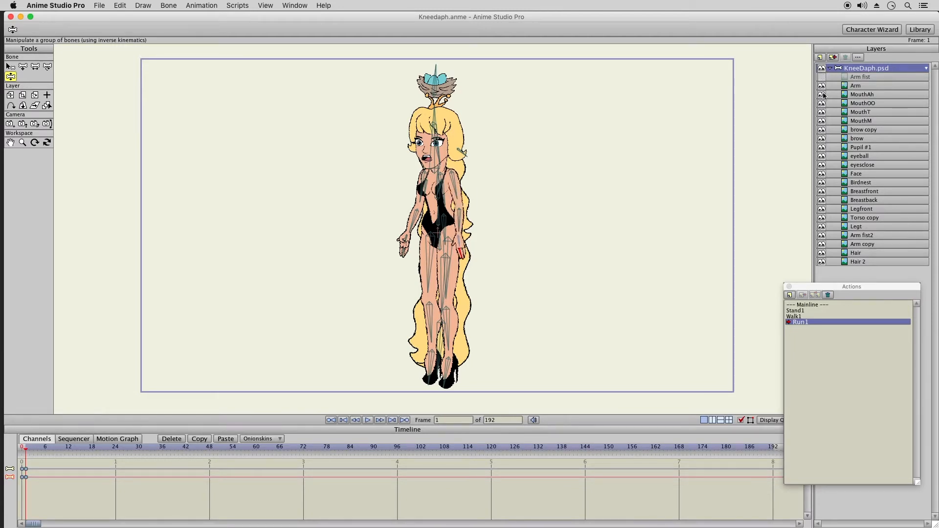
pyautogui.click(822, 236)
pyautogui.click(821, 95)
pyautogui.click(822, 103)
pyautogui.click(821, 112)
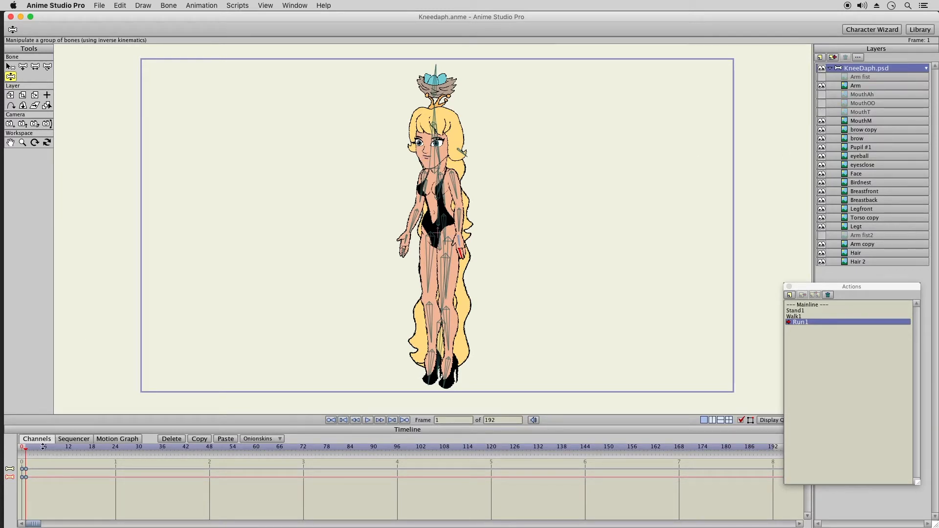
pyautogui.click(23, 66)
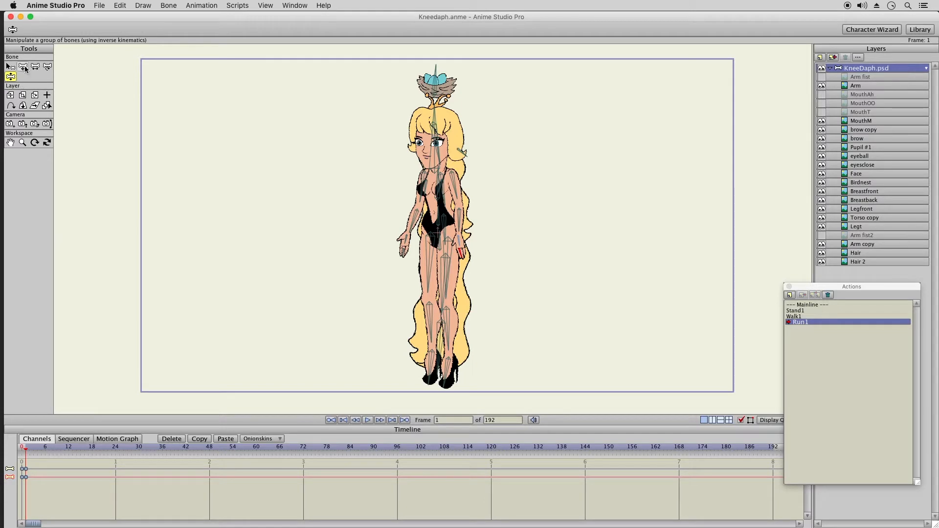
pyautogui.click(442, 245)
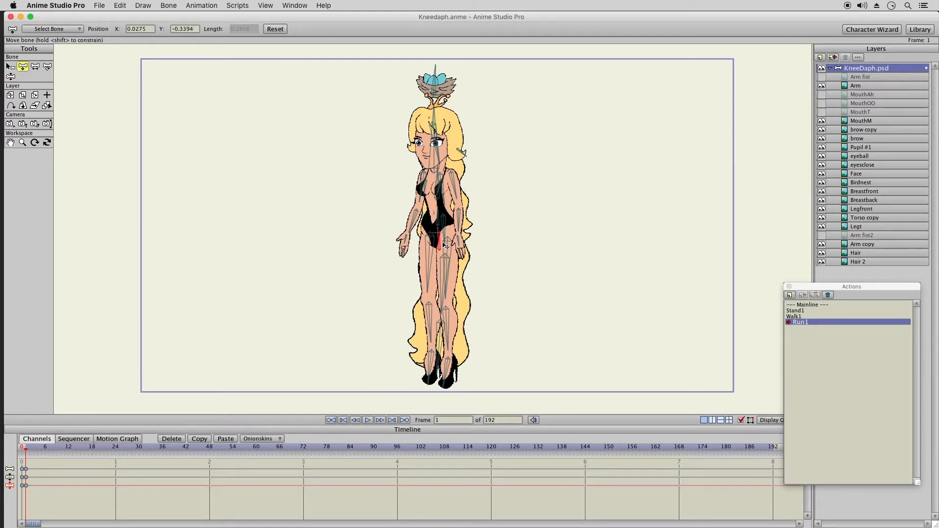
# Copy all the frame 1 keys of Run1 and paste them at frames 12 and 24.
pyautogui.moveTo(41, 451); pyautogui.dragTo(25, 498)
pyautogui.click(199, 439)
pyautogui.click(224, 439)
pyautogui.click(113, 451)
pyautogui.click(225, 439)
pyautogui.moveTo(121, 465); pyautogui.dragTo(118, 487)
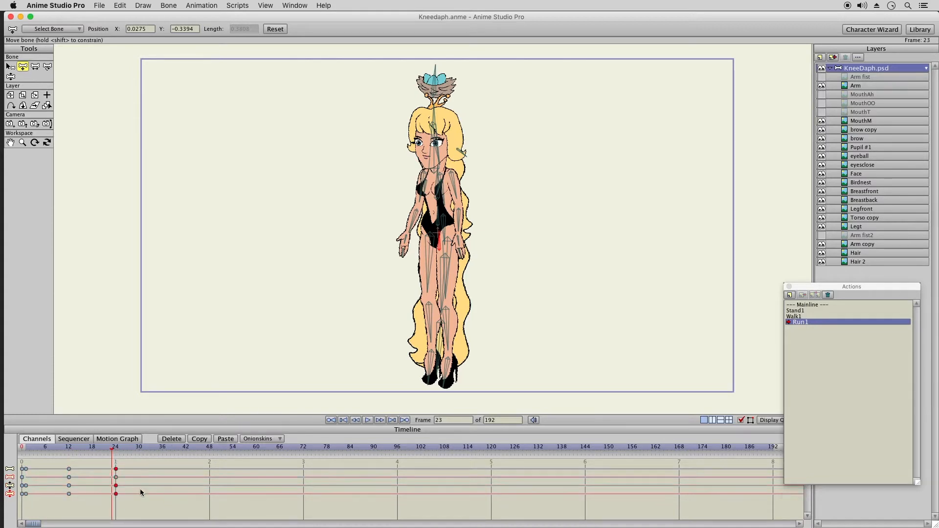
# Delete the pasted keys at frames 12 and 24 of Run1 and return to frame 1.
pyautogui.click(41, 448)
pyautogui.click(11, 77)
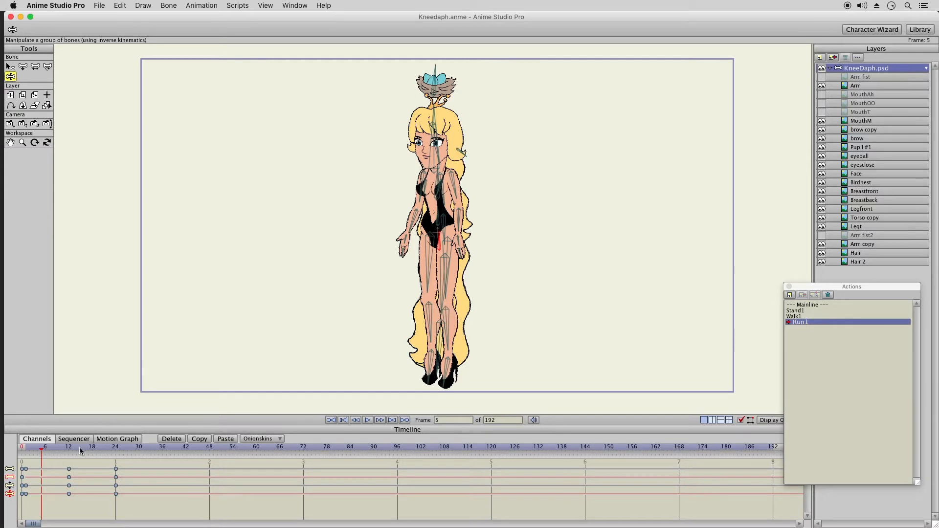
pyautogui.moveTo(121, 464); pyautogui.dragTo(48, 511)
pyautogui.press('Delete')
pyautogui.click(26, 447)
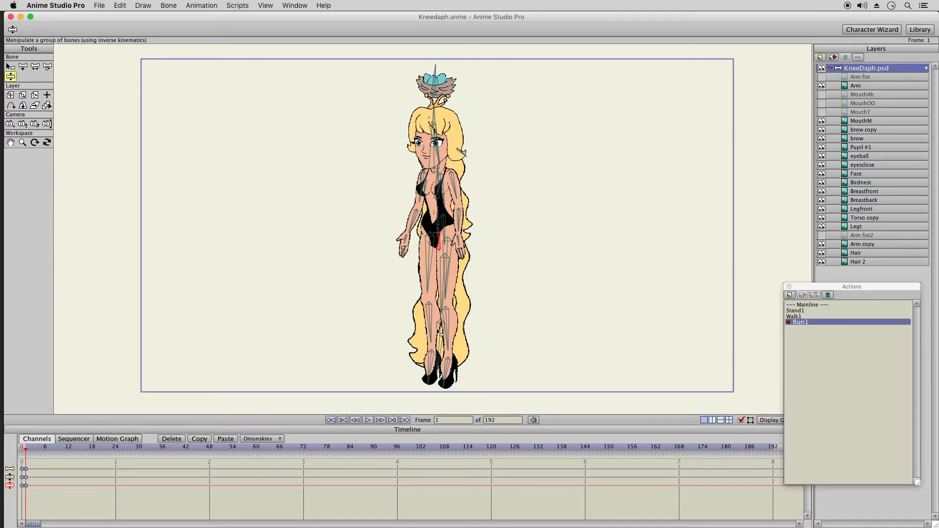
# Pose frame 1 of Run1 with one lower leg kicked back, the long hair swung backward and the arms bent in front.
pyautogui.moveTo(448, 336); pyautogui.dragTo(501, 370)
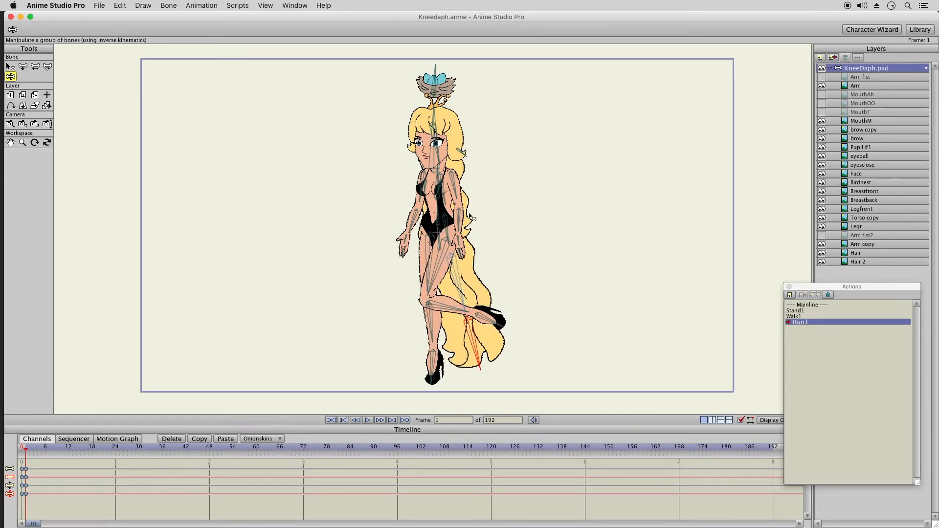
pyautogui.click(456, 195)
pyautogui.moveTo(457, 199); pyautogui.dragTo(466, 218)
pyautogui.moveTo(467, 218); pyautogui.dragTo(446, 215)
pyautogui.moveTo(446, 215); pyautogui.dragTo(402, 202)
pyautogui.moveTo(429, 198)
pyautogui.mouseDown()
pyautogui.moveTo(436, 202)
pyautogui.moveTo(422, 195)
pyautogui.mouseUp()
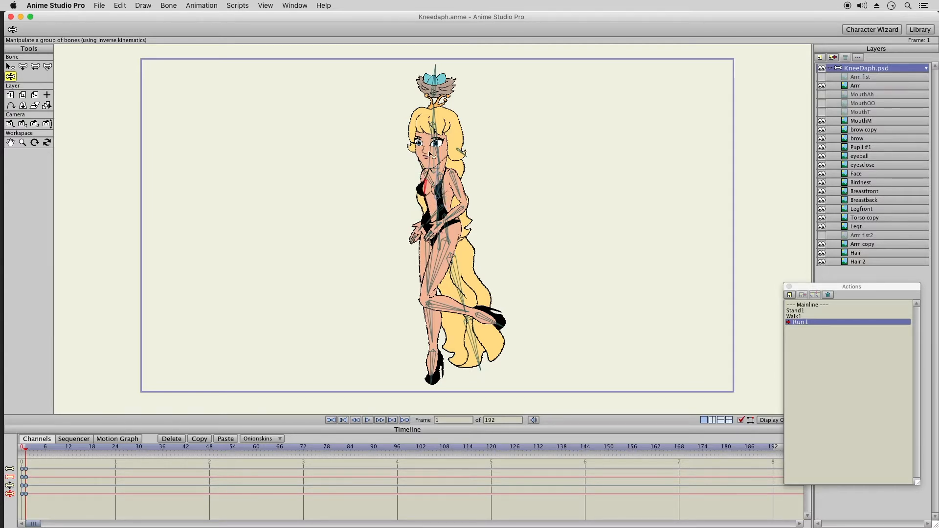
# Lean the upper body and head forward, swing the long hair farther back, and adjust the arm and bird nest at frame 1.
pyautogui.moveTo(431, 157)
pyautogui.mouseDown()
pyautogui.moveTo(436, 180)
pyautogui.moveTo(426, 170)
pyautogui.mouseUp()
pyautogui.moveTo(413, 118); pyautogui.dragTo(418, 119)
pyautogui.moveTo(448, 209); pyautogui.dragTo(457, 209)
pyautogui.moveTo(505, 310); pyautogui.dragTo(491, 274)
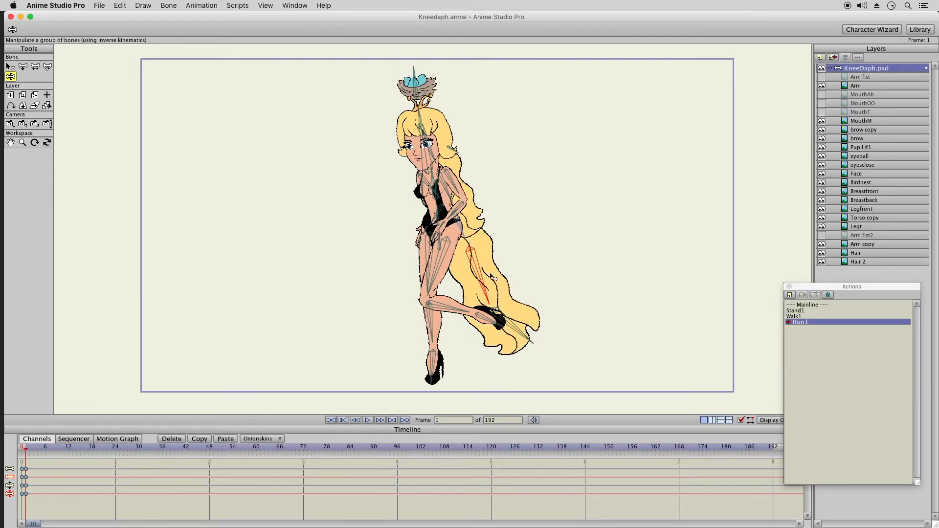
pyautogui.moveTo(415, 72); pyautogui.dragTo(421, 72)
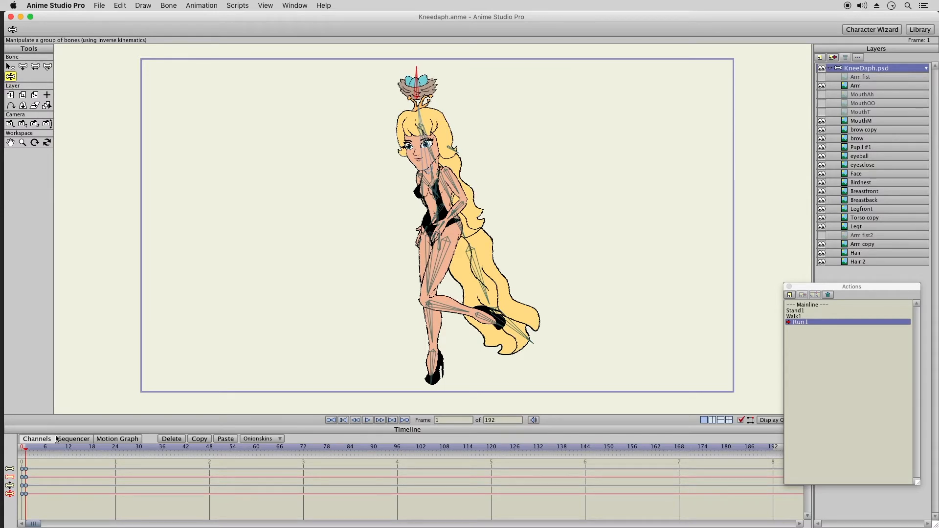
# Copy the running pose keys from frame 1 and paste them at frames 12 and 24.
pyautogui.moveTo(36, 465); pyautogui.dragTo(25, 499)
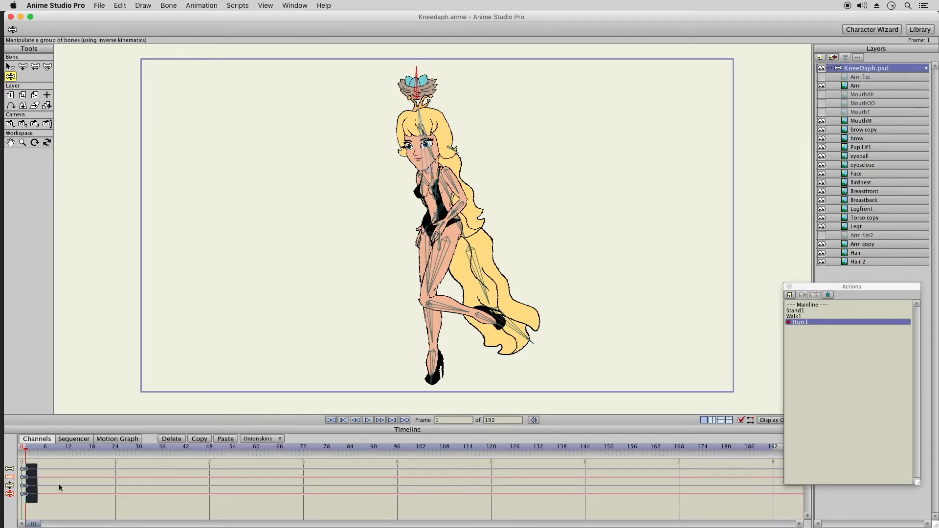
pyautogui.click(69, 453)
pyautogui.click(227, 439)
pyautogui.click(116, 449)
pyautogui.click(227, 439)
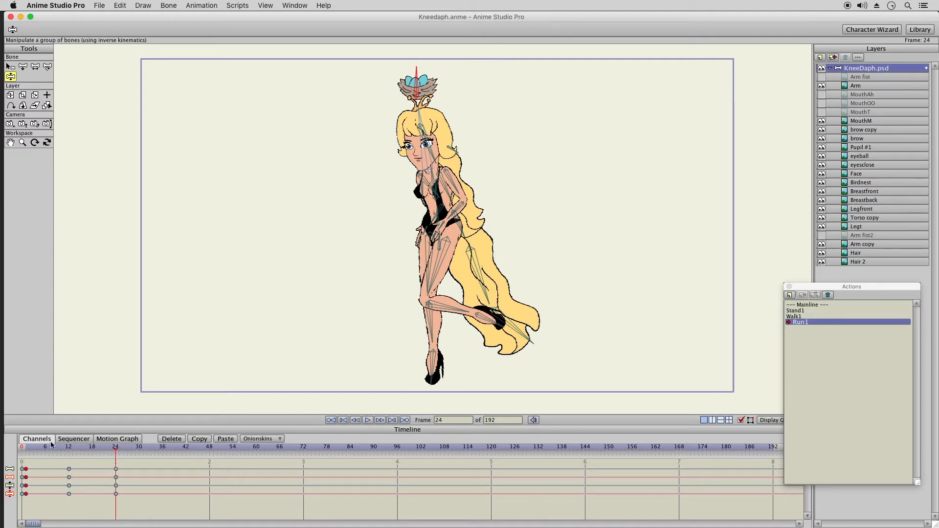
# At frame 6 of Run1, spread the legs into a wide stride, swing the hair back, lean the torso forward and bend the near arm back.
pyautogui.click(45, 446)
pyautogui.moveTo(441, 279); pyautogui.dragTo(326, 302)
pyautogui.moveTo(433, 322); pyautogui.dragTo(513, 261)
pyautogui.moveTo(571, 313); pyautogui.dragTo(577, 306)
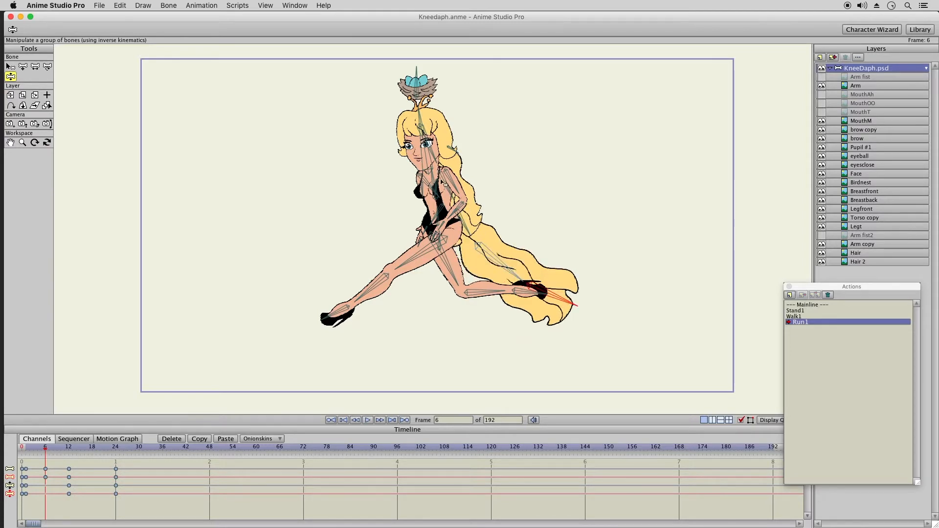
pyautogui.moveTo(433, 181); pyautogui.dragTo(449, 205)
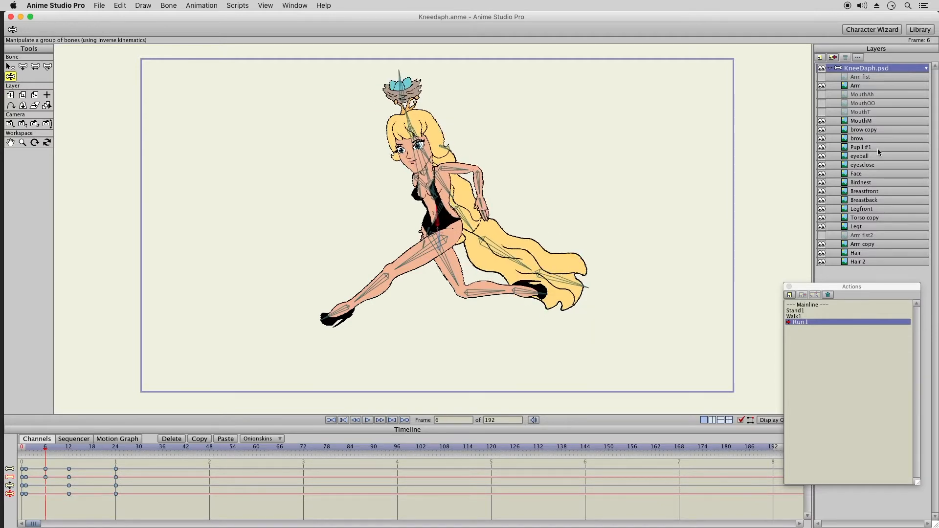
# Show the Arm fist and Arm fist2 layers and hide the Arm and Arm copy layers.
pyautogui.click(822, 77)
pyautogui.click(822, 85)
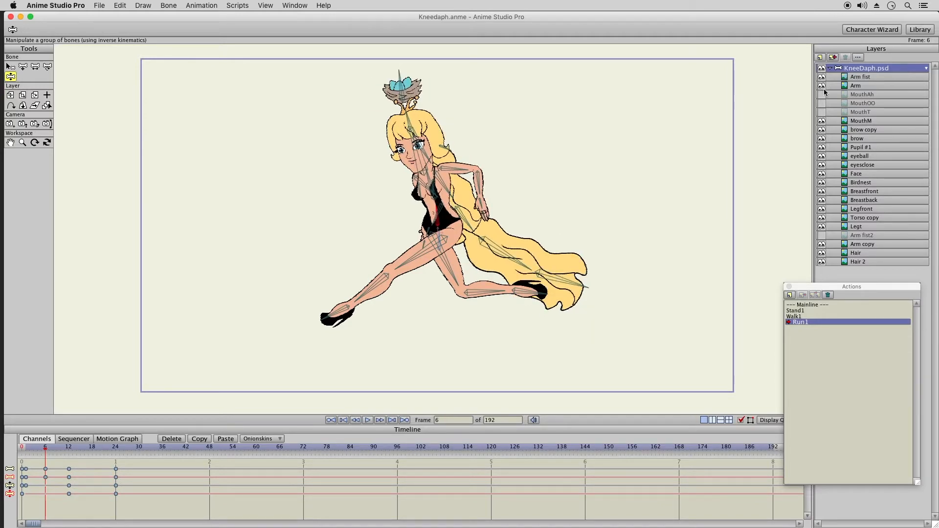
pyautogui.click(821, 235)
pyautogui.click(821, 244)
# Swing the far arm forward with its elbow bent and straighten the bird nest at frame 6.
pyautogui.moveTo(427, 187); pyautogui.dragTo(376, 206)
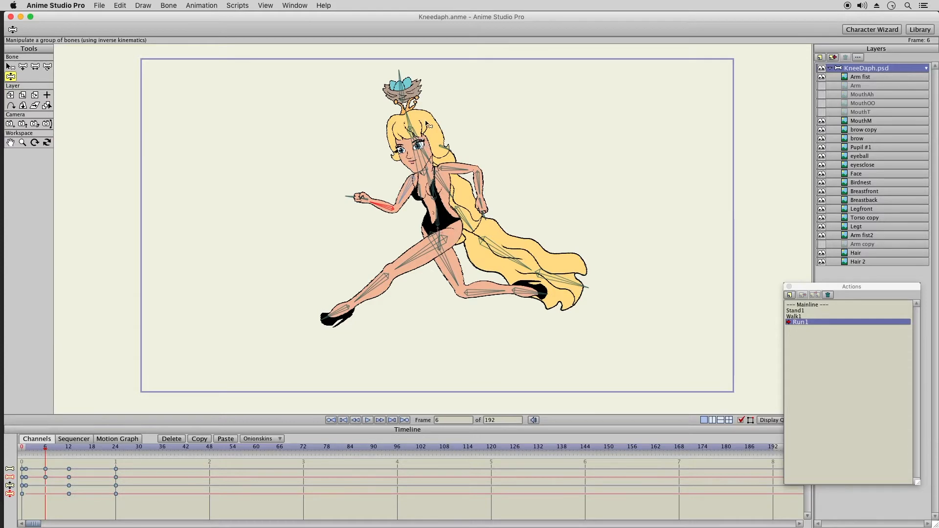
pyautogui.click(455, 155)
pyautogui.moveTo(400, 73); pyautogui.dragTo(404, 73)
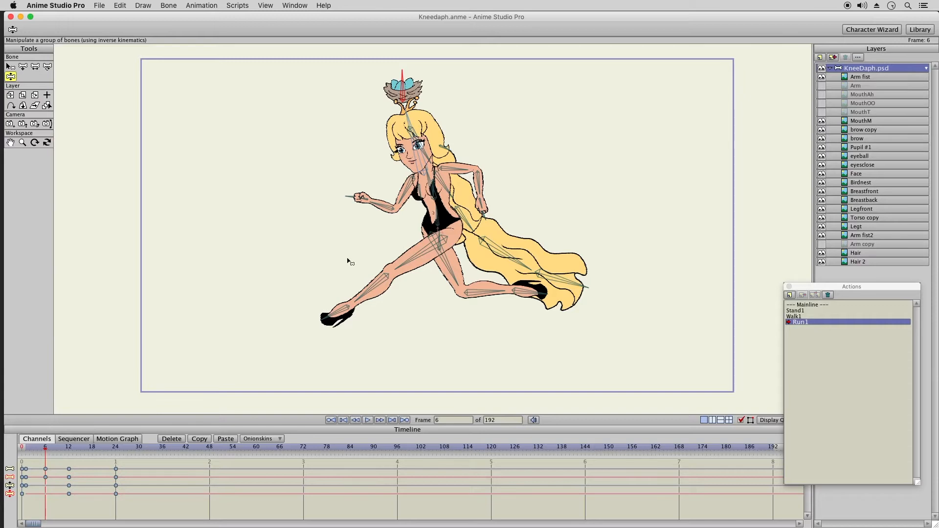
# At frame 18, pose the legs in the opposite stride, with the near leg kicked back and the far leg reaching forward.
pyautogui.click(93, 448)
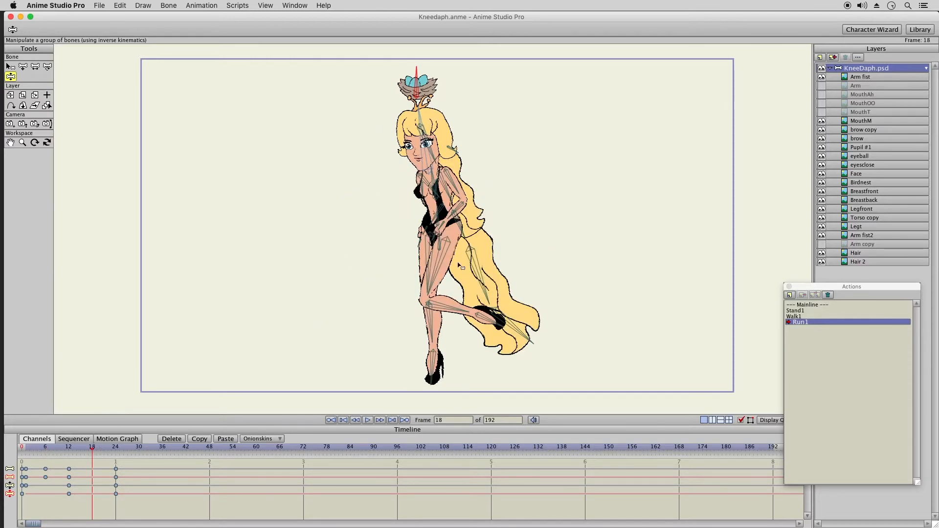
pyautogui.moveTo(442, 311); pyautogui.dragTo(521, 303)
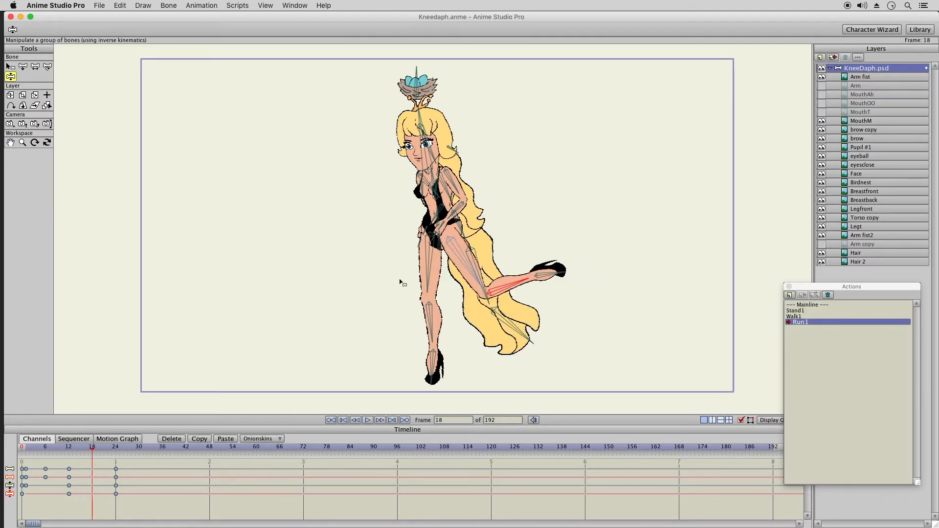
pyautogui.moveTo(382, 283); pyautogui.dragTo(353, 307)
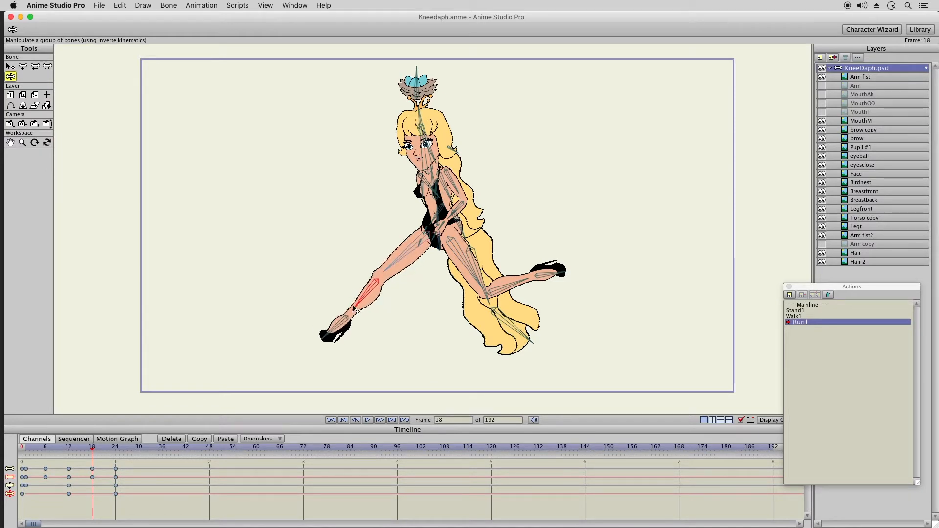
# At frame 18, swing the near arm forward, lean the torso forward and swing the far arm behind the body.
pyautogui.moveTo(459, 186); pyautogui.dragTo(426, 206)
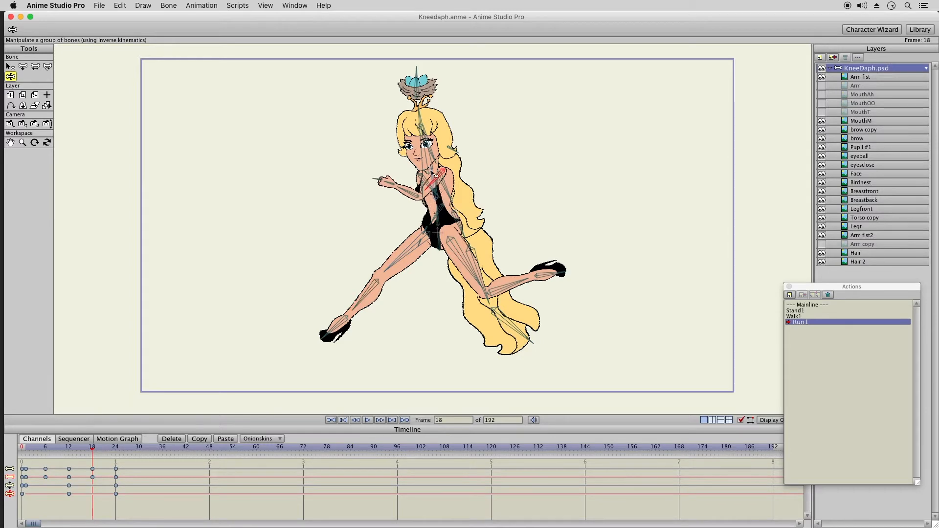
pyautogui.moveTo(435, 171); pyautogui.dragTo(427, 186)
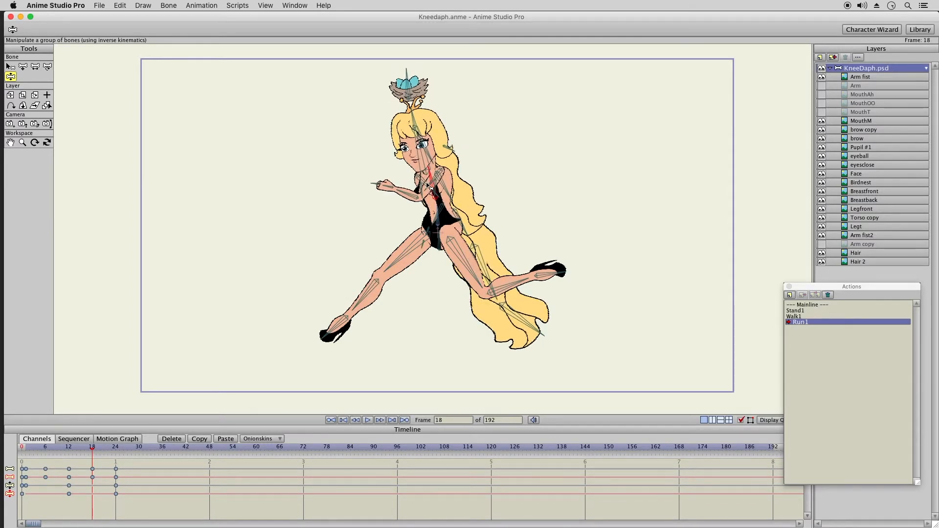
pyautogui.click(431, 186)
pyautogui.moveTo(426, 181); pyautogui.dragTo(431, 182)
pyautogui.click(453, 201)
pyautogui.moveTo(472, 195); pyautogui.dragTo(485, 195)
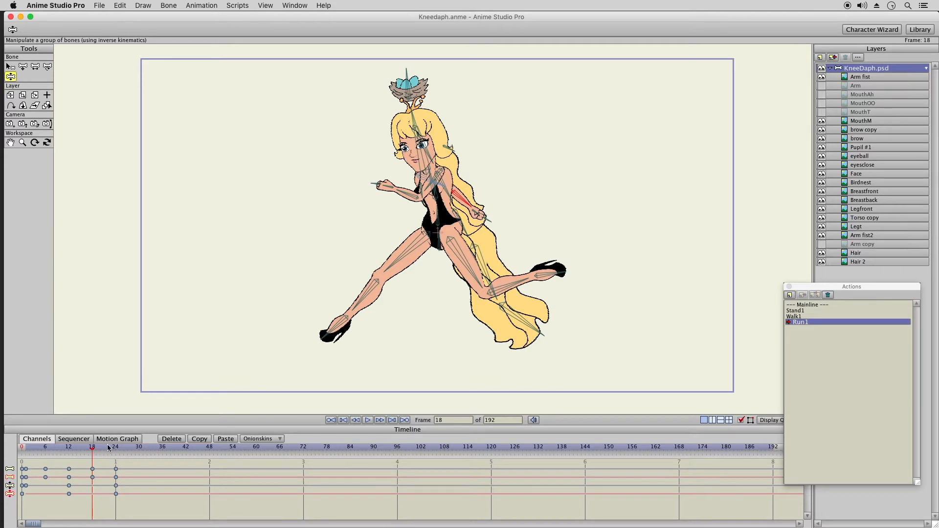
# Compare with frame 6, then adjust the head, the long hair and the bird nest at frame 18.
pyautogui.click(45, 446)
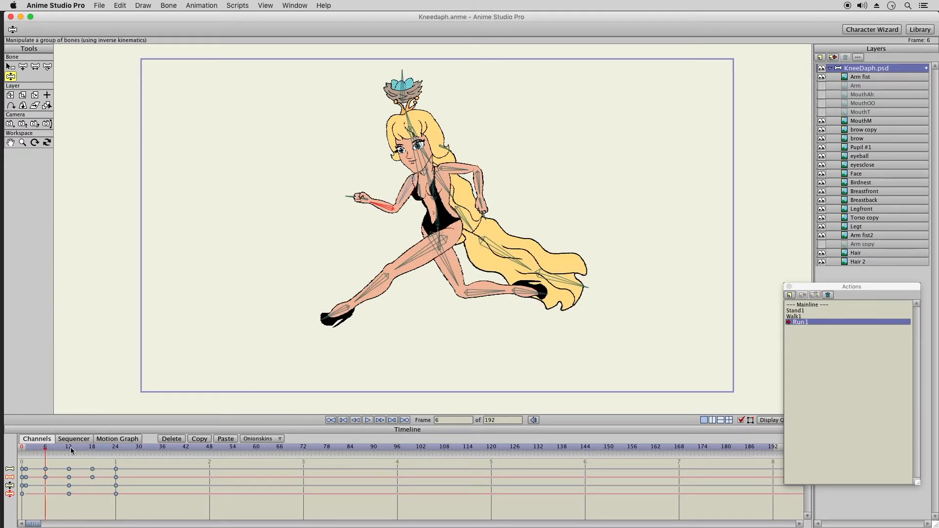
pyautogui.click(93, 448)
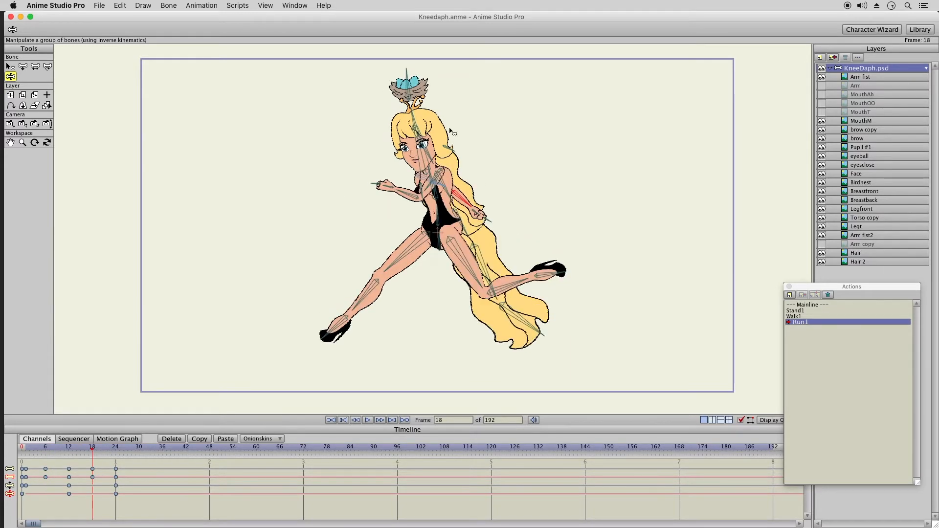
pyautogui.moveTo(414, 119); pyautogui.dragTo(439, 165)
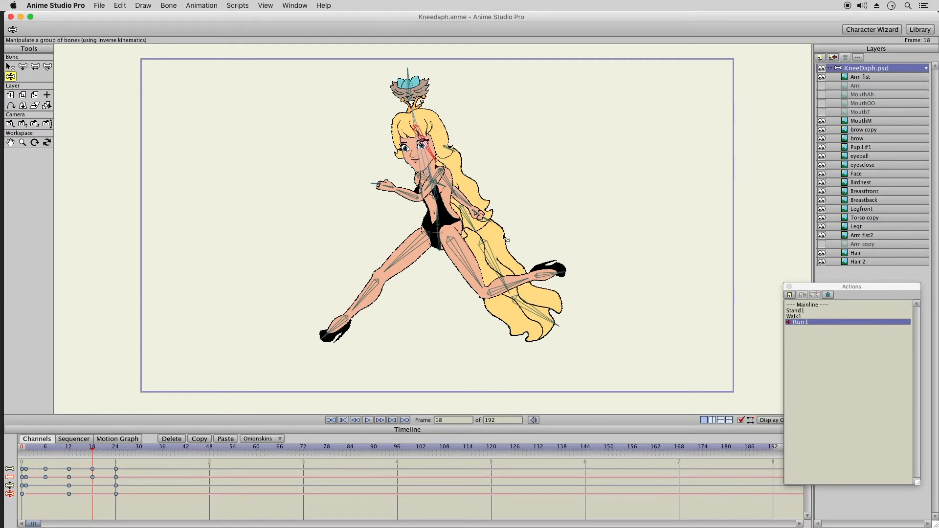
pyautogui.moveTo(505, 269); pyautogui.dragTo(561, 276)
pyautogui.click(410, 75)
pyautogui.moveTo(411, 72); pyautogui.dragTo(447, 67)
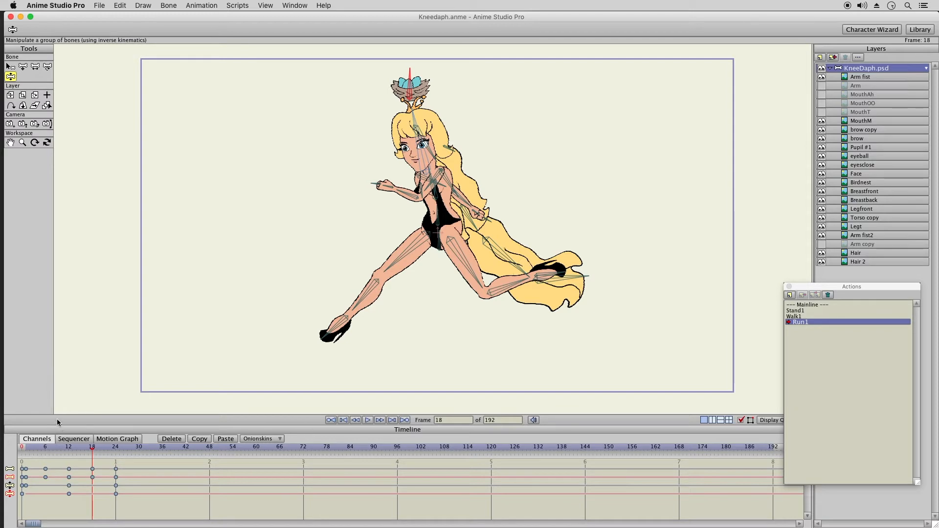
# Raise the whole character at frames 6 and 18 by moving the root hip bone upward.
pyautogui.click(45, 447)
pyautogui.click(23, 67)
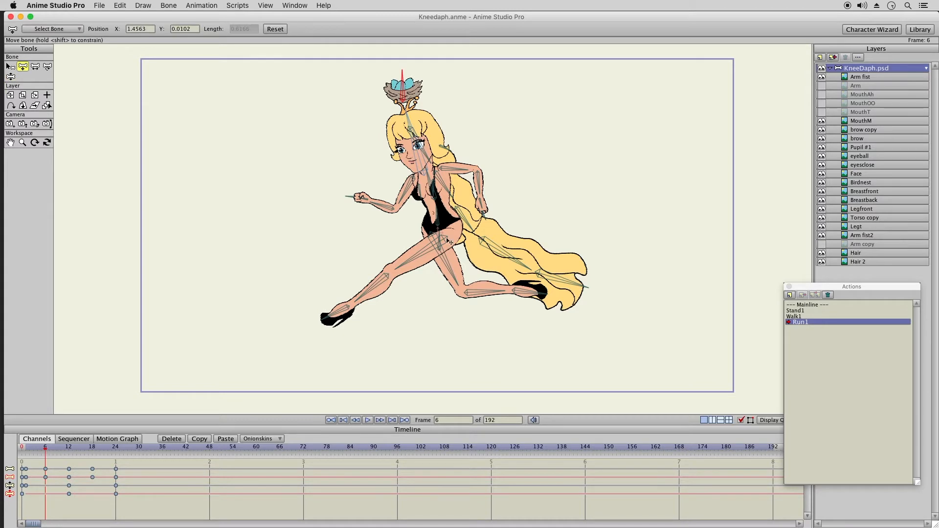
pyautogui.moveTo(441, 237); pyautogui.dragTo(443, 209)
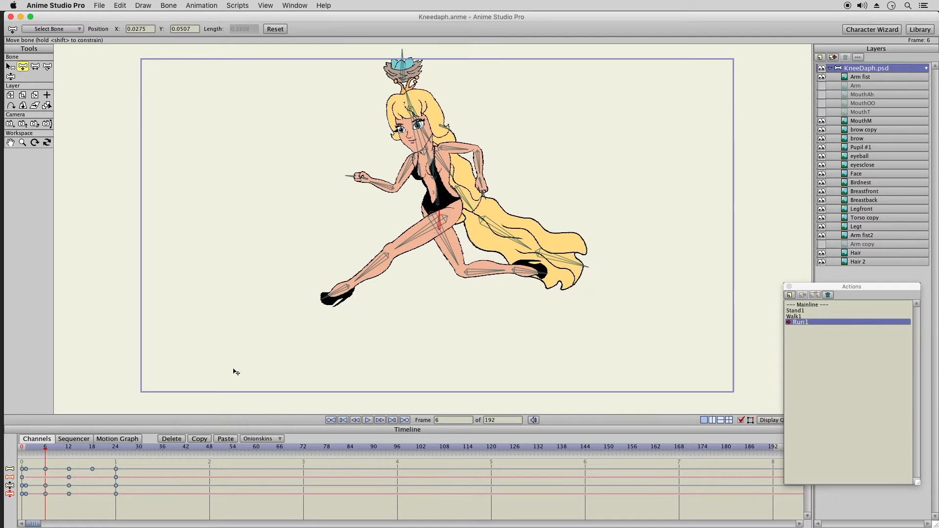
pyautogui.click(93, 448)
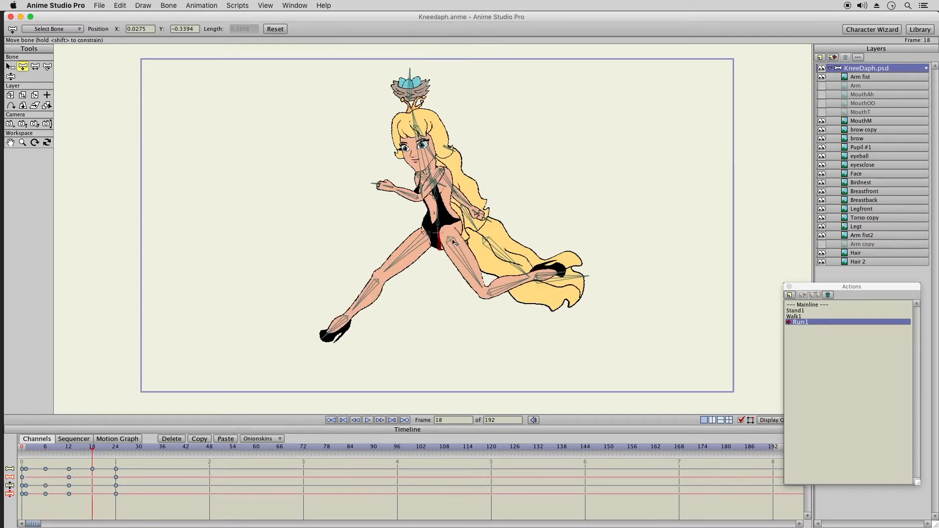
pyautogui.moveTo(442, 247); pyautogui.dragTo(442, 220)
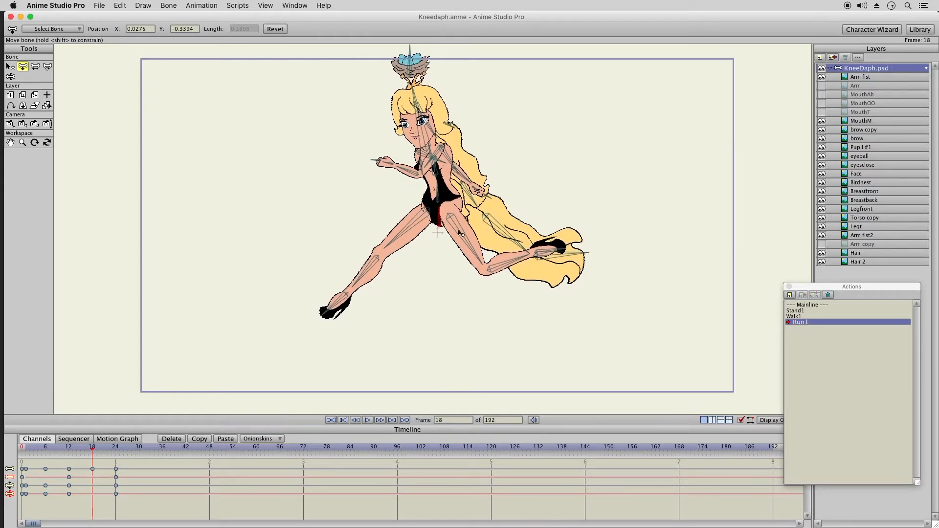
# Scrub Run1 between frames 1 and 24 to examine how the legs move from pose to pose.
pyautogui.click(27, 451)
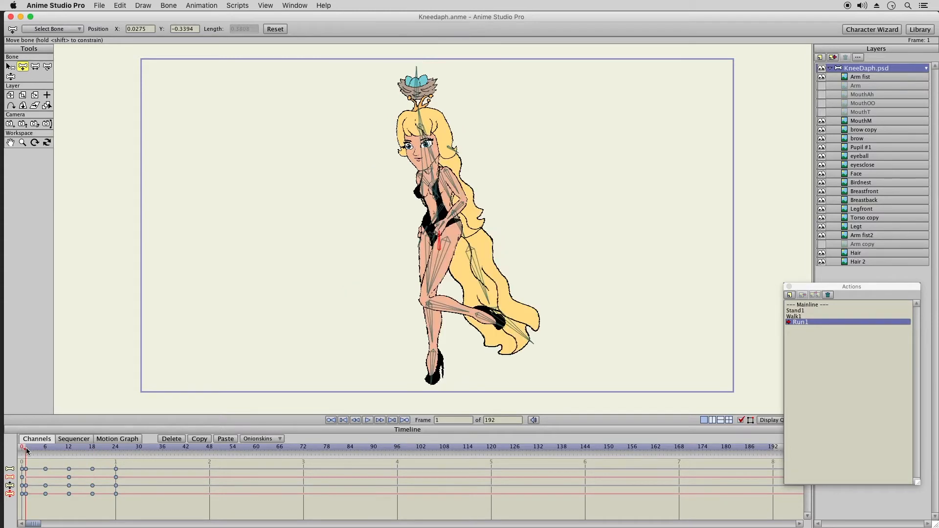
pyautogui.click(30, 452)
pyautogui.moveTo(34, 453); pyautogui.dragTo(123, 454)
pyautogui.click(26, 447)
pyautogui.moveTo(28, 450); pyautogui.dragTo(71, 451)
pyautogui.moveTo(449, 304); pyautogui.dragTo(425, 362)
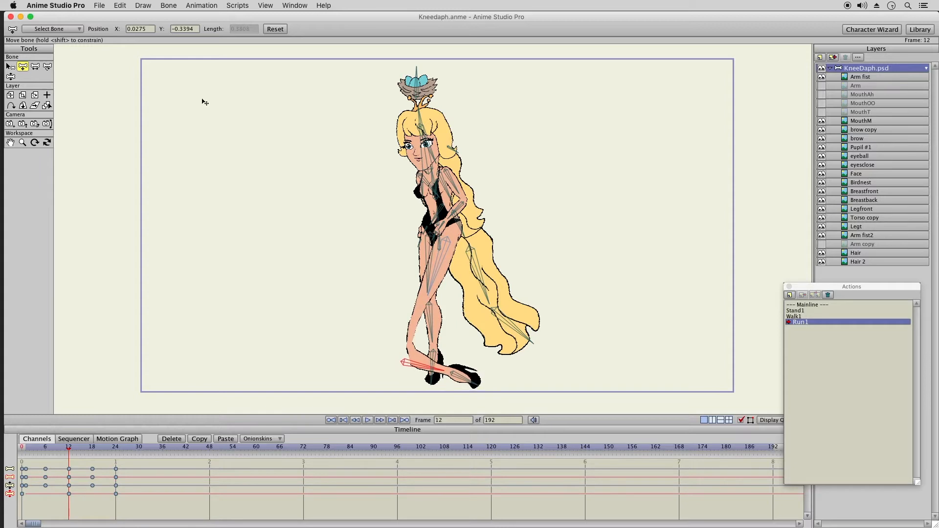
pyautogui.click(120, 5)
pyautogui.click(125, 15)
# Straighten the near lower leg down to the ground at frame 12 and raise the trailing lower leg higher at frame 9.
pyautogui.click(10, 78)
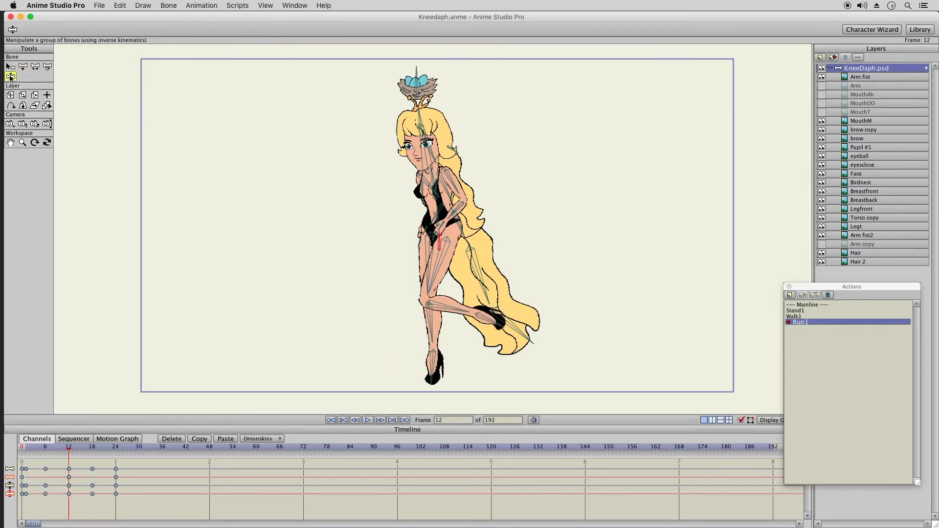
pyautogui.moveTo(454, 315); pyautogui.dragTo(426, 362)
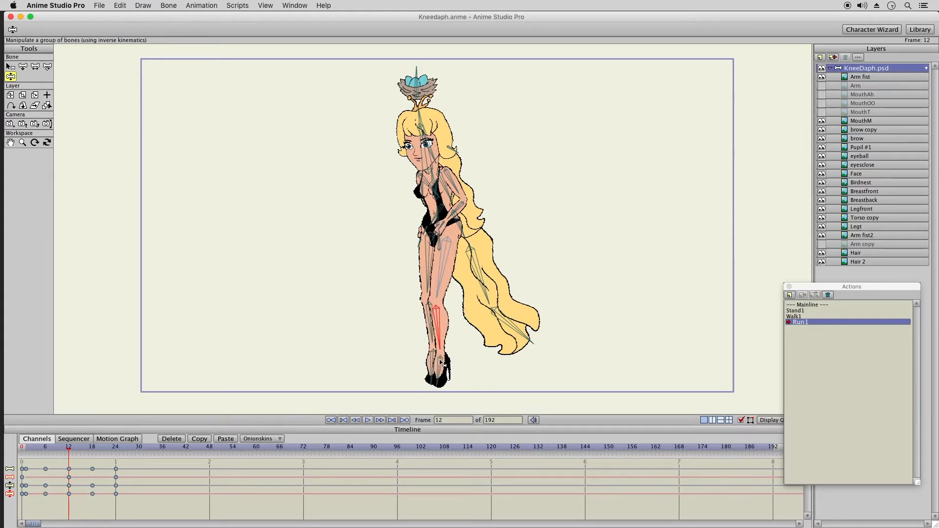
pyautogui.click(26, 451)
pyautogui.moveTo(29, 452); pyautogui.dragTo(57, 453)
pyautogui.moveTo(484, 298); pyautogui.dragTo(474, 269)
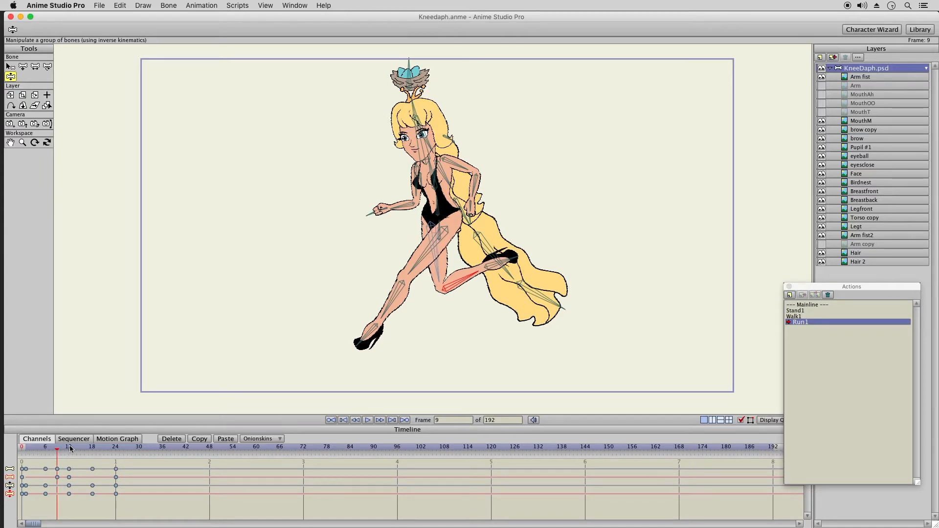
# Kick the far lower leg back at frame 12 and bend the front knee slightly more at frame 15.
pyautogui.click(69, 449)
pyautogui.moveTo(440, 334); pyautogui.dragTo(468, 305)
pyautogui.click(442, 342)
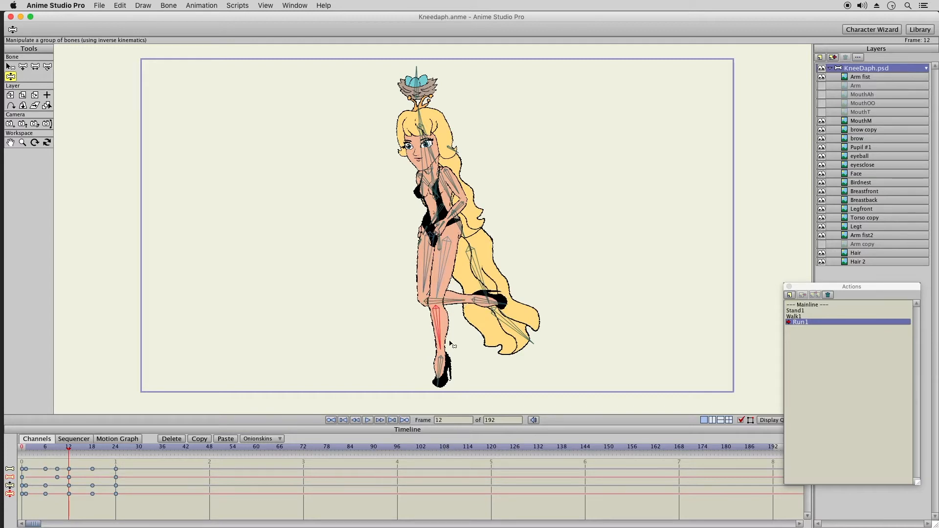
pyautogui.moveTo(51, 448); pyautogui.dragTo(80, 452)
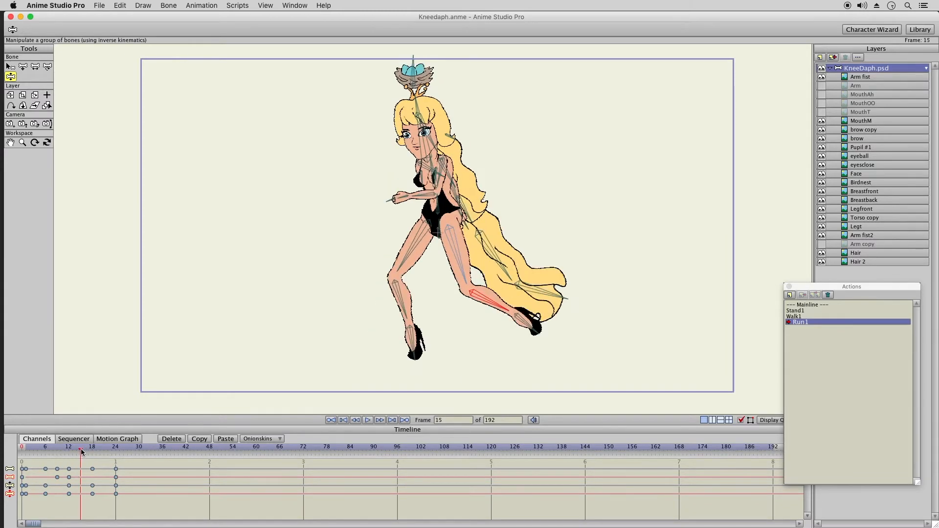
pyautogui.moveTo(404, 309); pyautogui.dragTo(407, 301)
pyautogui.press('super+z')
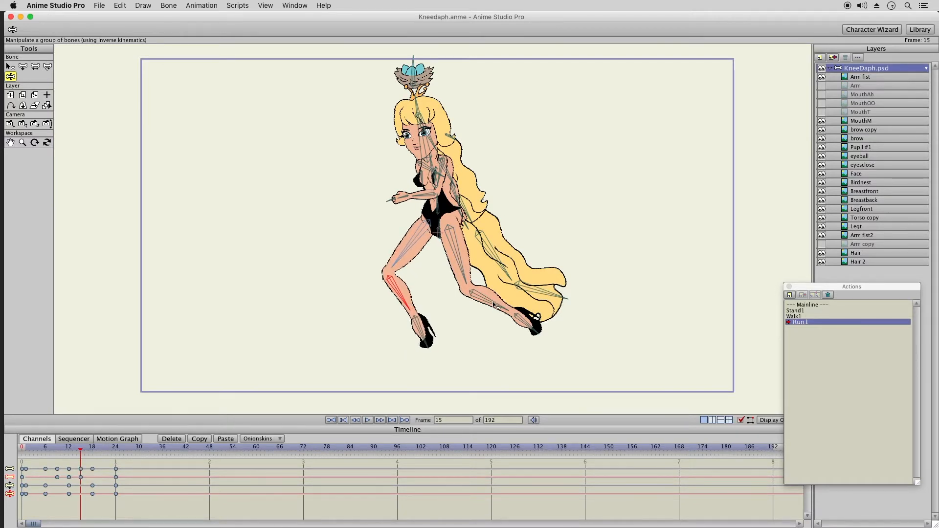
# Scrub through Run1 from frame 1 to 24 to review the leg, arm and hair motion.
pyautogui.click(69, 449)
pyautogui.moveTo(79, 450); pyautogui.dragTo(92, 450)
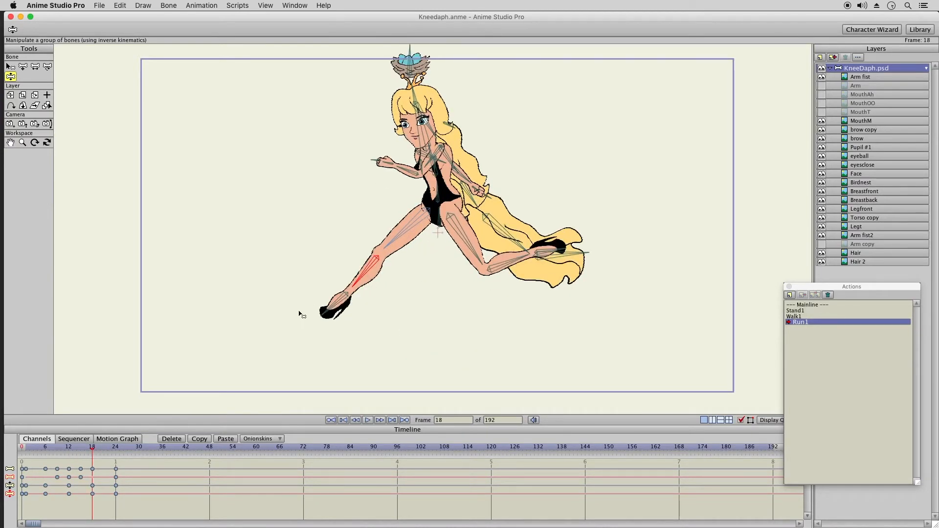
pyautogui.moveTo(89, 450); pyautogui.dragTo(116, 453)
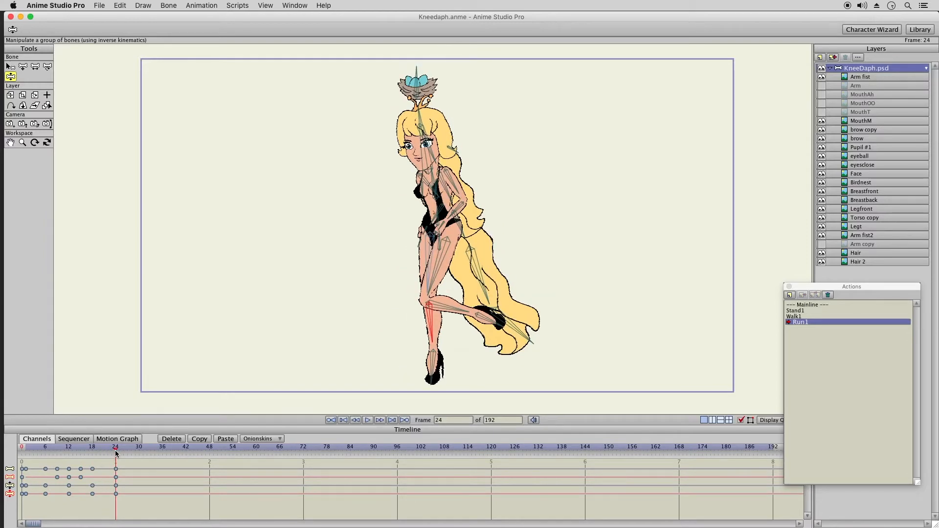
pyautogui.moveTo(27, 449); pyautogui.dragTo(116, 461)
pyautogui.click(30, 450)
pyautogui.moveTo(34, 449); pyautogui.dragTo(115, 459)
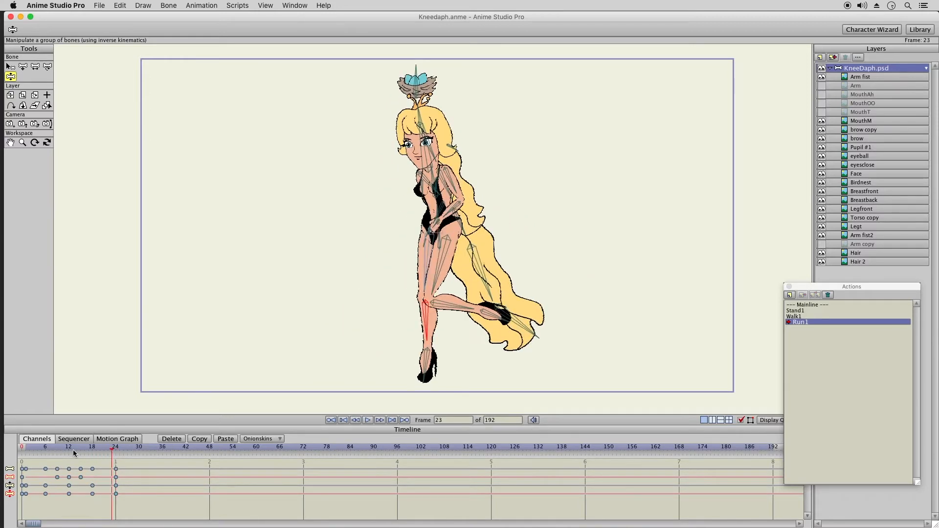
# At frame 21, key the front foot and raise the trailing lower leg higher.
pyautogui.moveTo(60, 450); pyautogui.dragTo(103, 456)
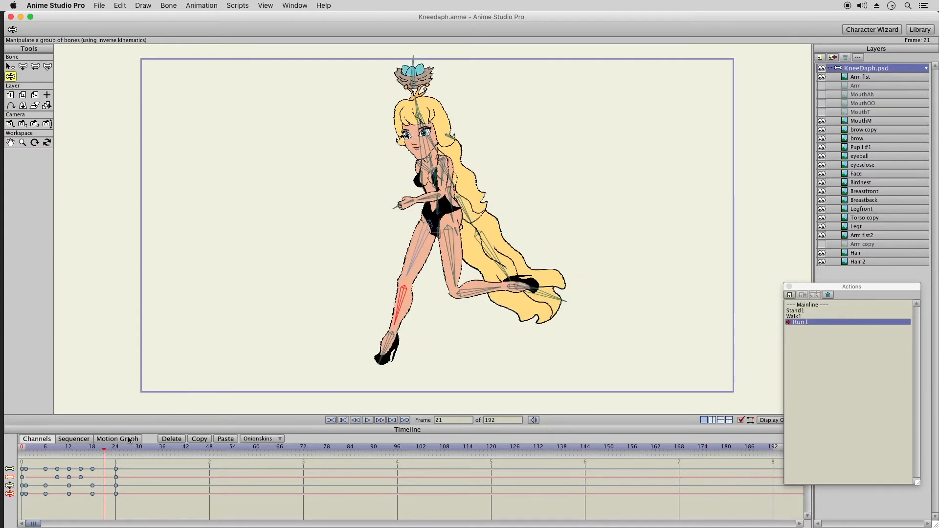
pyautogui.click(393, 350)
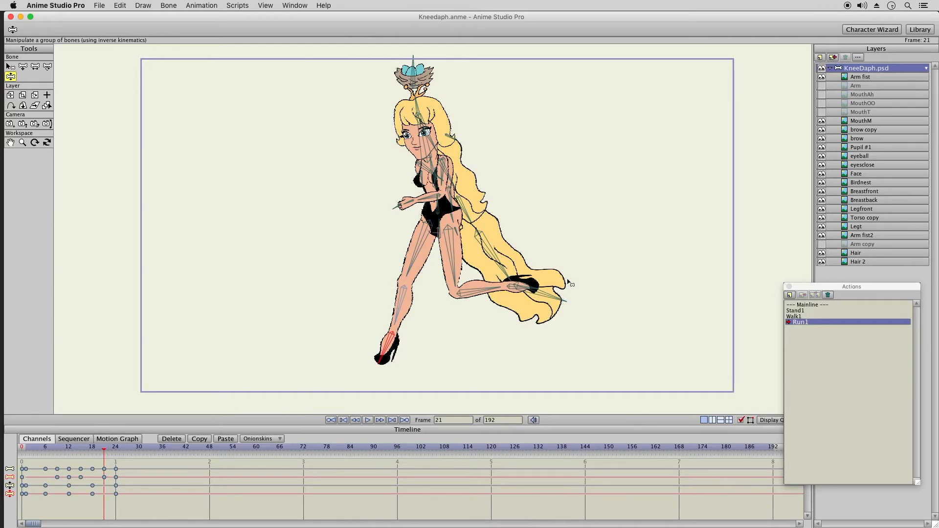
pyautogui.click(491, 287)
pyautogui.moveTo(490, 288); pyautogui.dragTo(484, 269)
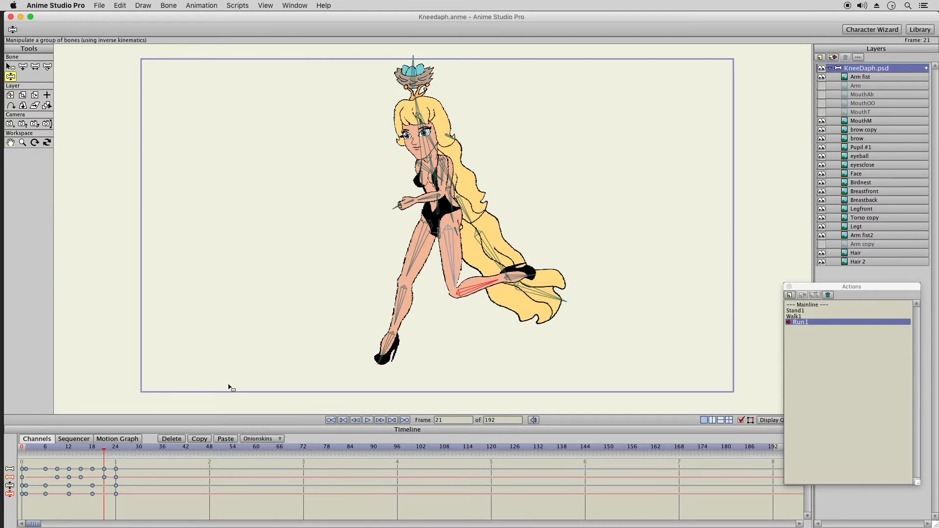
# Select the bird nest bone and tilt the nest slightly back at frame 3 of Run1.
pyautogui.click(25, 449)
pyautogui.click(26, 448)
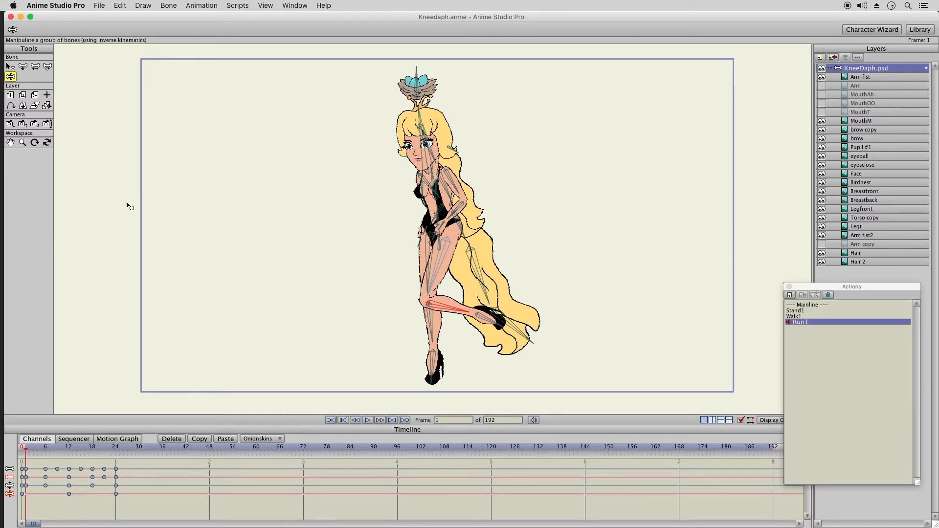
pyautogui.click(416, 77)
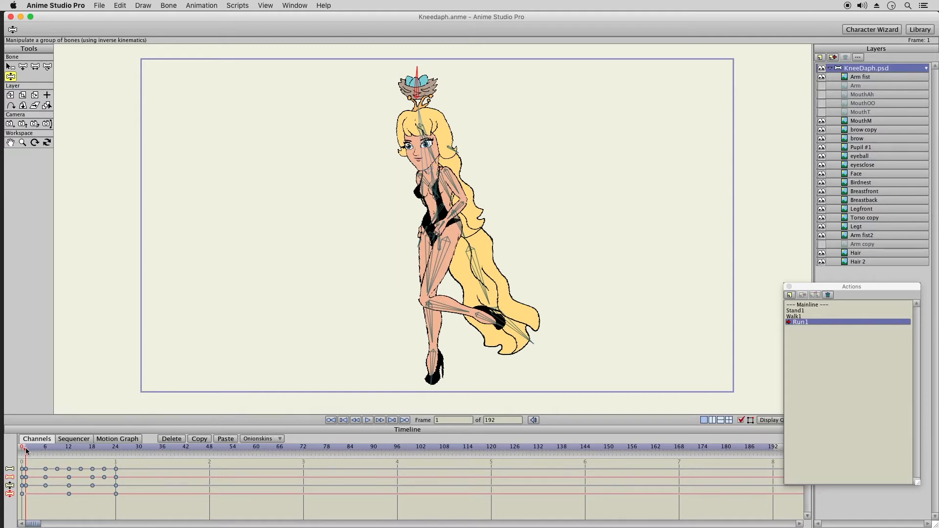
pyautogui.moveTo(28, 452); pyautogui.dragTo(34, 454)
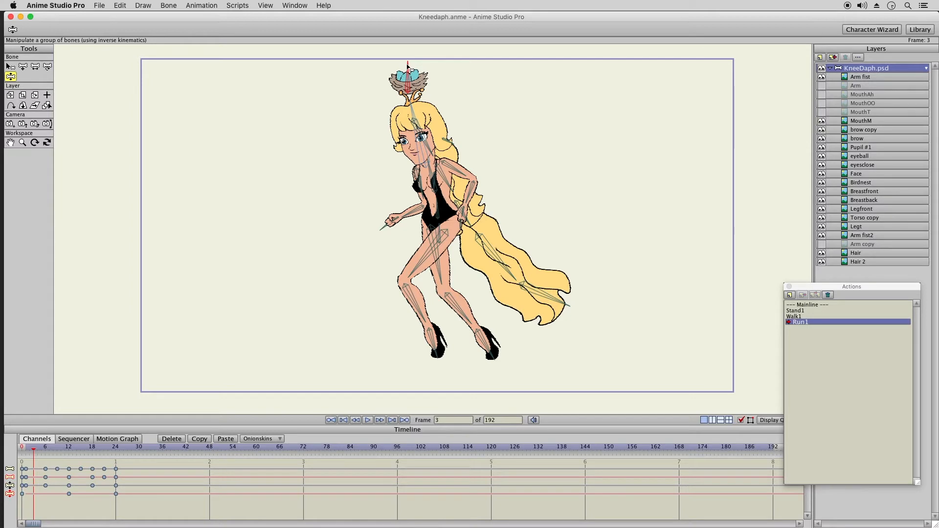
pyautogui.moveTo(409, 66)
pyautogui.mouseDown()
pyautogui.moveTo(415, 73)
pyautogui.moveTo(413, 64)
pyautogui.mouseUp()
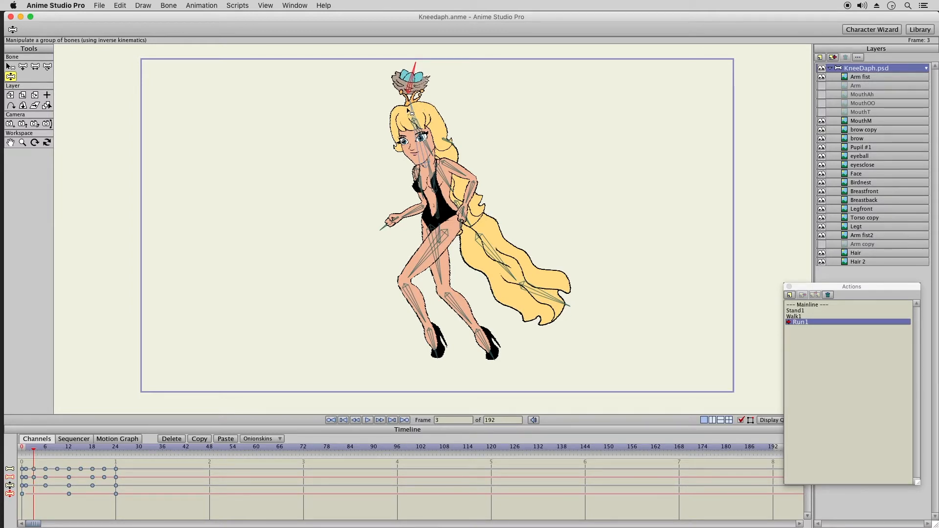
# Tilt the bird nest back at frame 6 and forward at frame 9.
pyautogui.moveTo(35, 453); pyautogui.dragTo(45, 454)
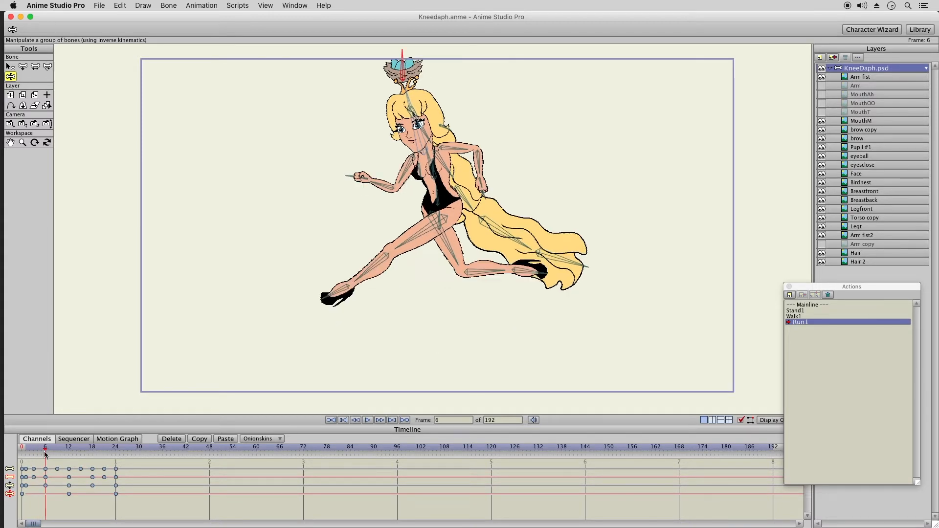
pyautogui.click(41, 454)
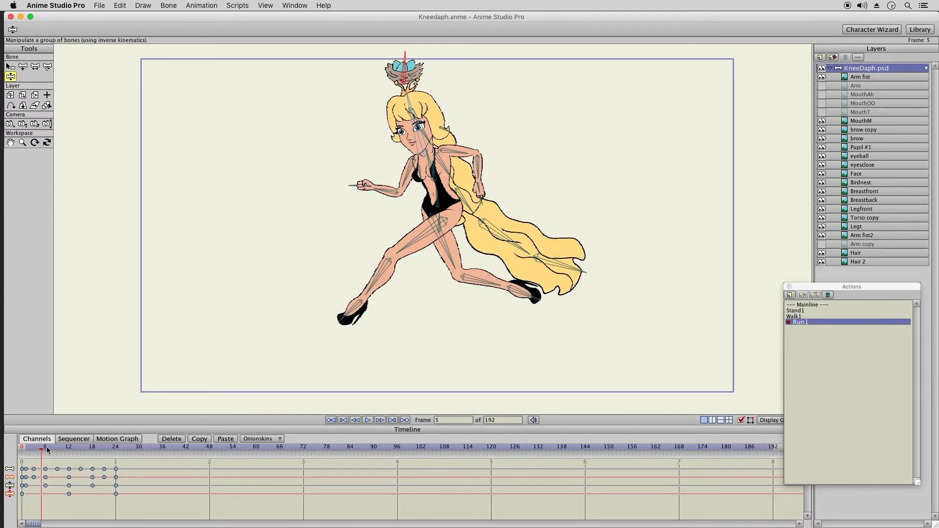
pyautogui.click(46, 449)
pyautogui.moveTo(409, 57); pyautogui.dragTo(417, 61)
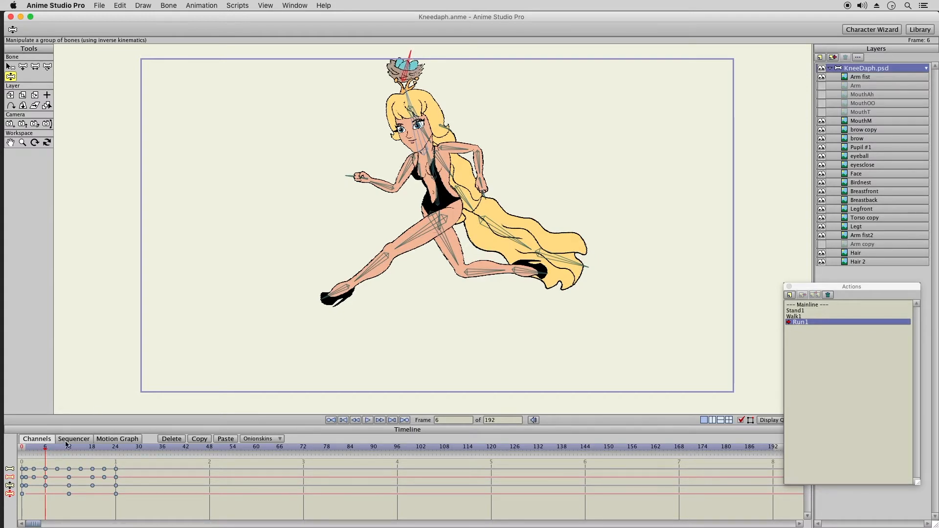
pyautogui.moveTo(47, 449); pyautogui.dragTo(57, 451)
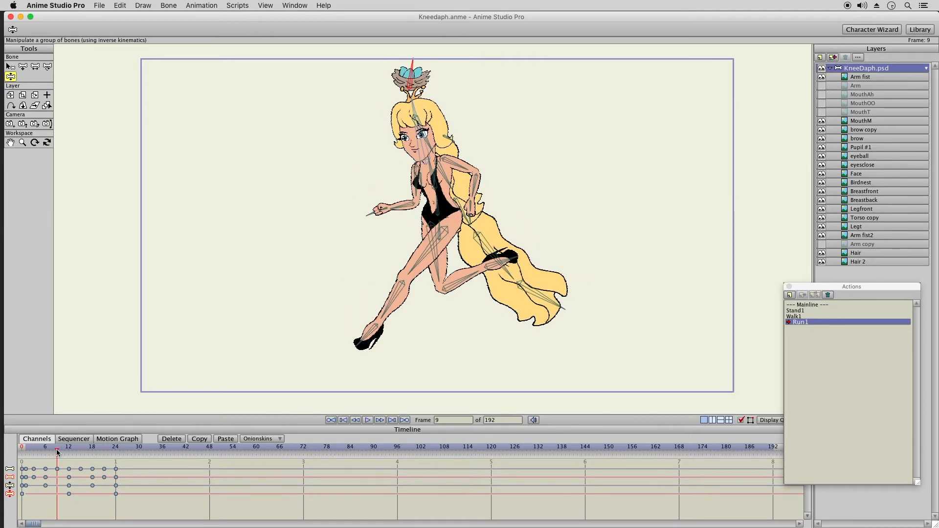
pyautogui.moveTo(412, 69); pyautogui.dragTo(412, 62)
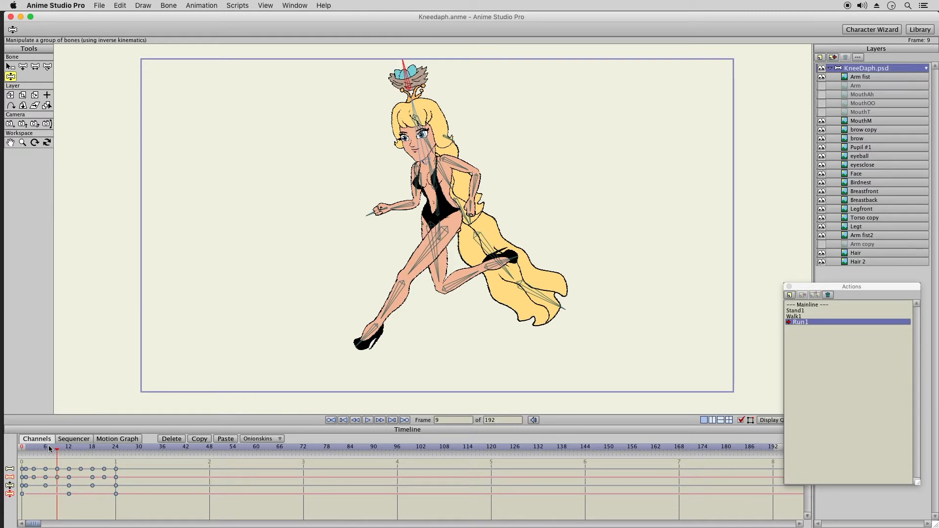
# Key a new bird nest angle at frame 13 and tilt the nest back at frame 18.
pyautogui.moveTo(35, 453); pyautogui.dragTo(69, 456)
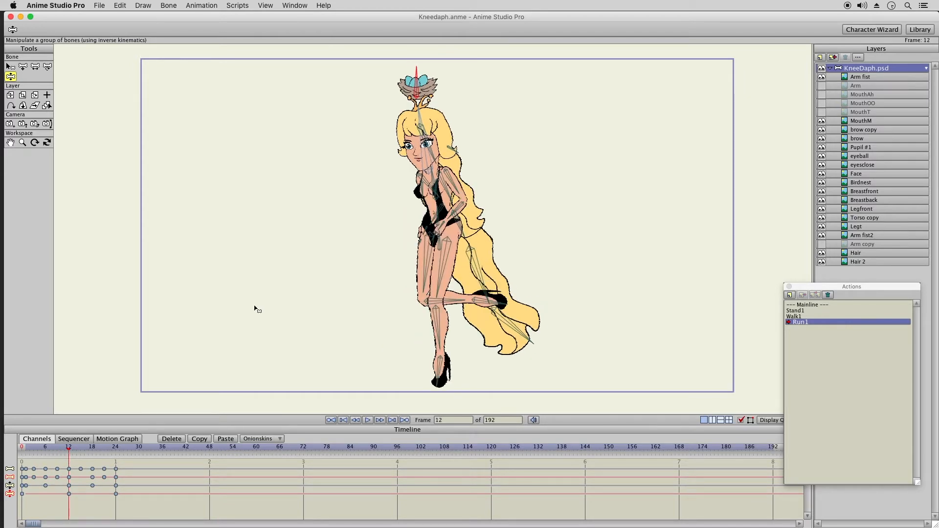
pyautogui.moveTo(73, 448); pyautogui.dragTo(74, 450)
pyautogui.moveTo(423, 75); pyautogui.dragTo(443, 79)
pyautogui.moveTo(68, 451); pyautogui.dragTo(92, 456)
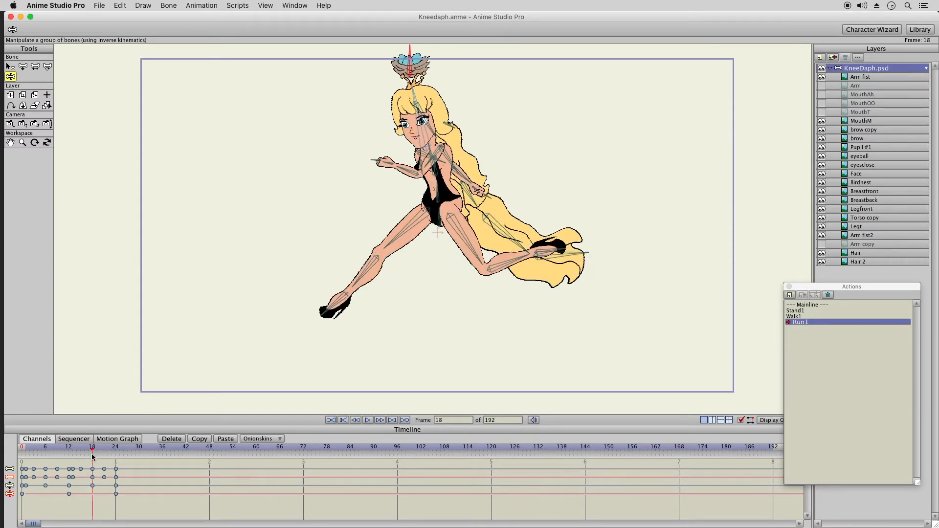
pyautogui.moveTo(416, 52); pyautogui.dragTo(424, 55)
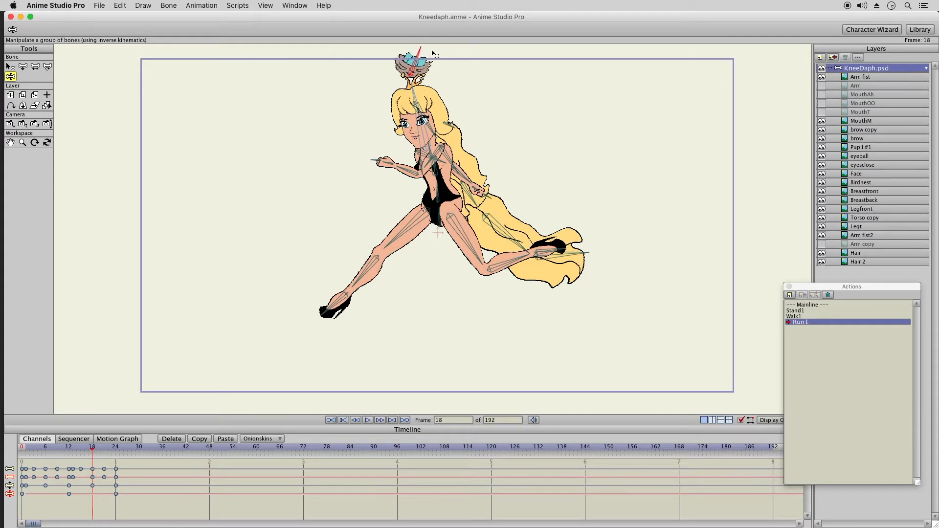
# Tilt the bird nest forward at frame 21 and review its motion from frame 1 to 24.
pyautogui.click(96, 453)
pyautogui.moveTo(99, 454); pyautogui.dragTo(105, 454)
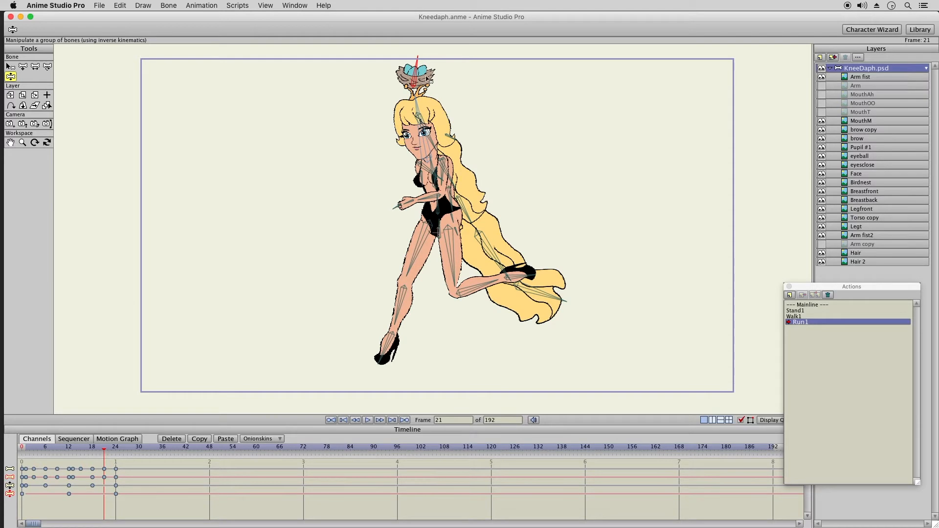
pyautogui.moveTo(424, 74); pyautogui.dragTo(419, 63)
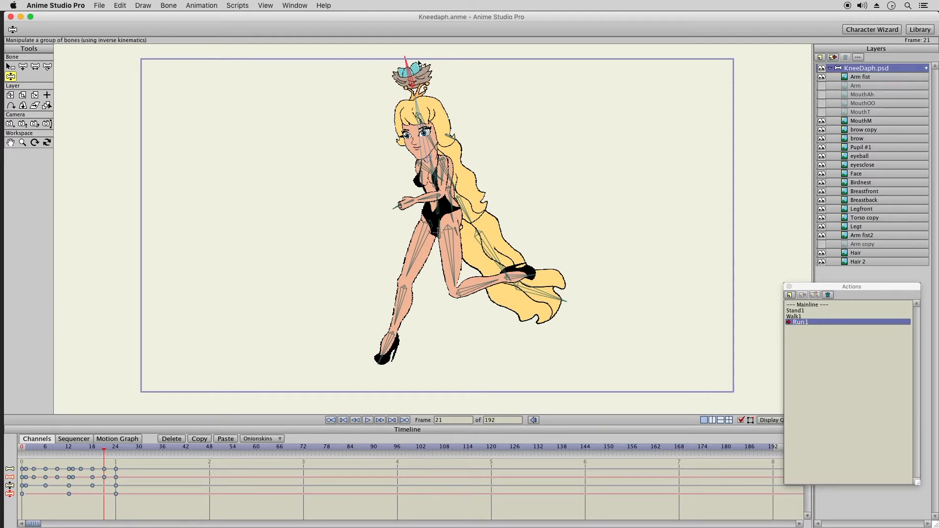
pyautogui.click(108, 453)
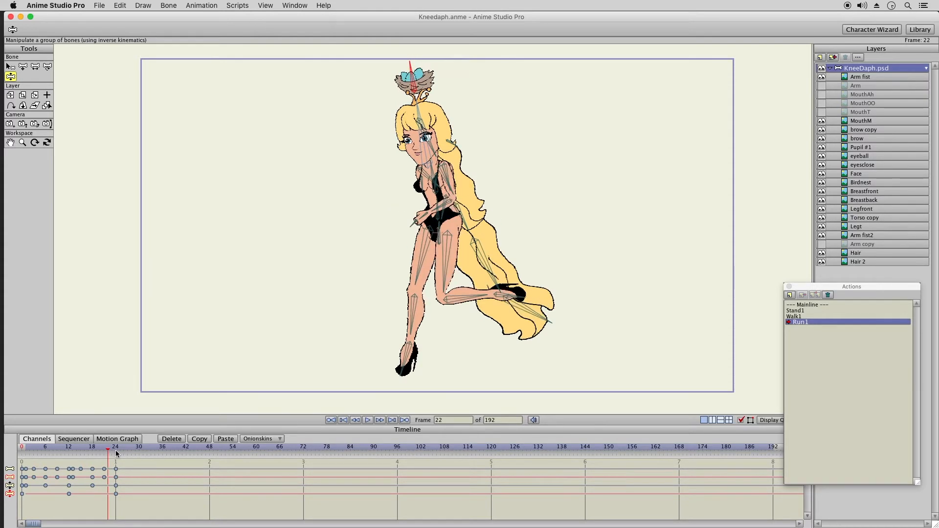
pyautogui.moveTo(117, 453); pyautogui.dragTo(119, 454)
pyautogui.moveTo(24, 454); pyautogui.dragTo(117, 462)
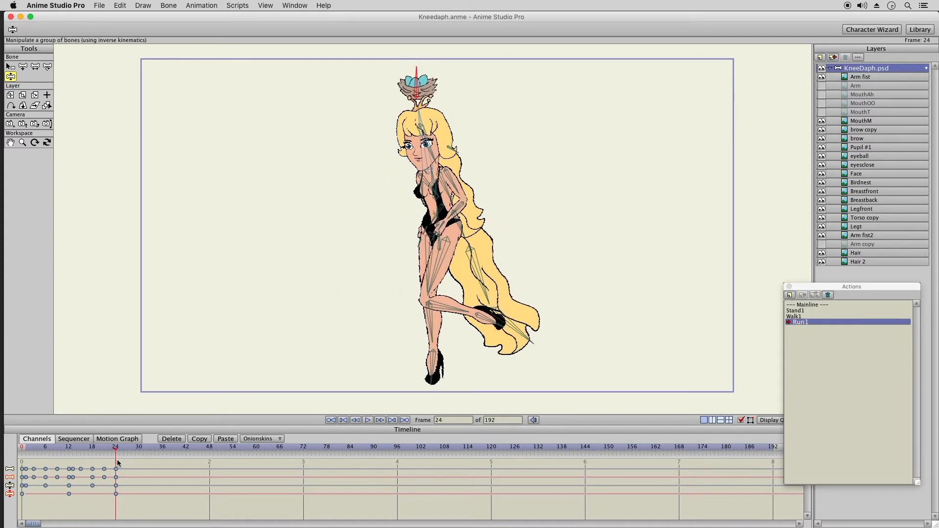
pyautogui.click(26, 451)
# Pose the front and back breast bones at frame 3 in a close-up of the torso.
pyautogui.click(23, 142)
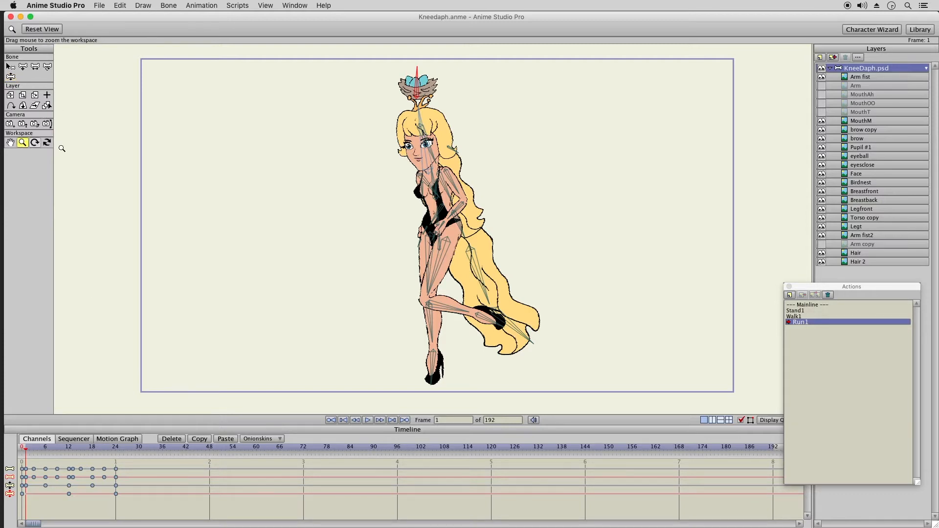
pyautogui.moveTo(199, 182); pyautogui.dragTo(456, 184)
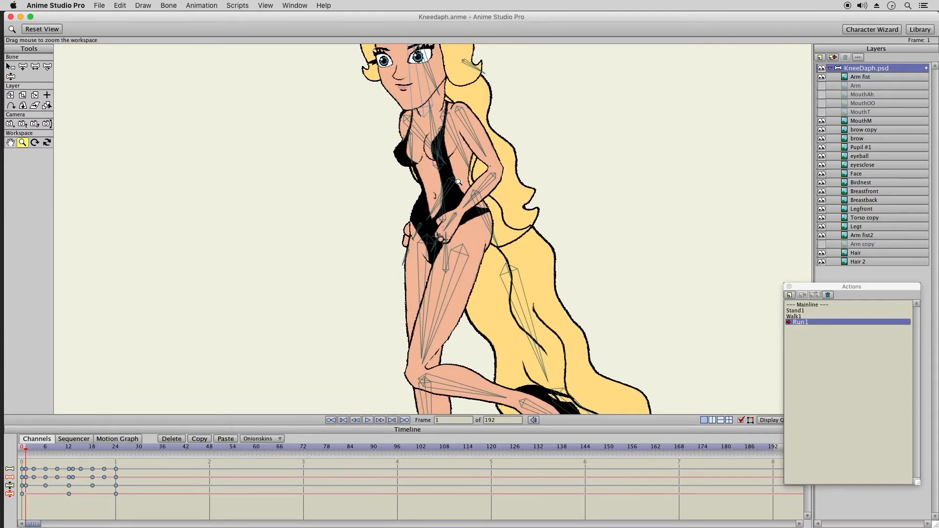
pyautogui.click(11, 77)
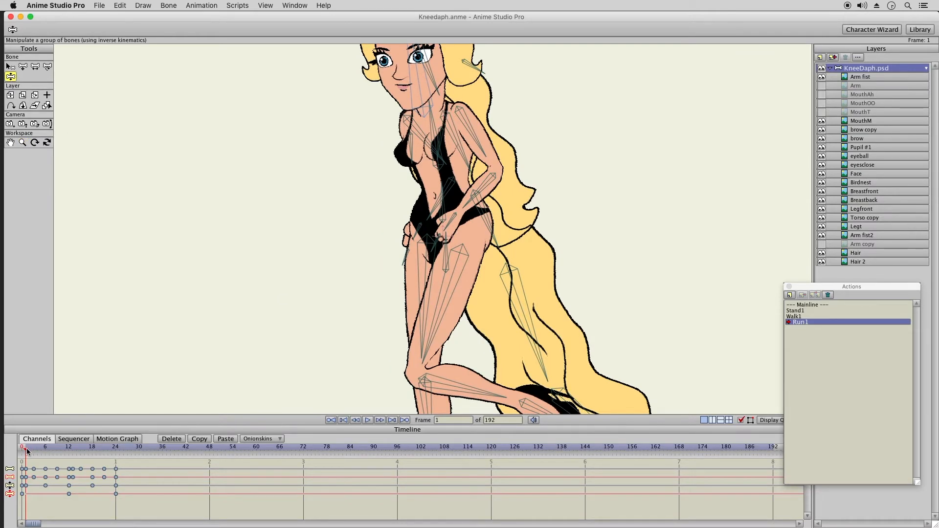
pyautogui.moveTo(27, 451); pyautogui.dragTo(35, 452)
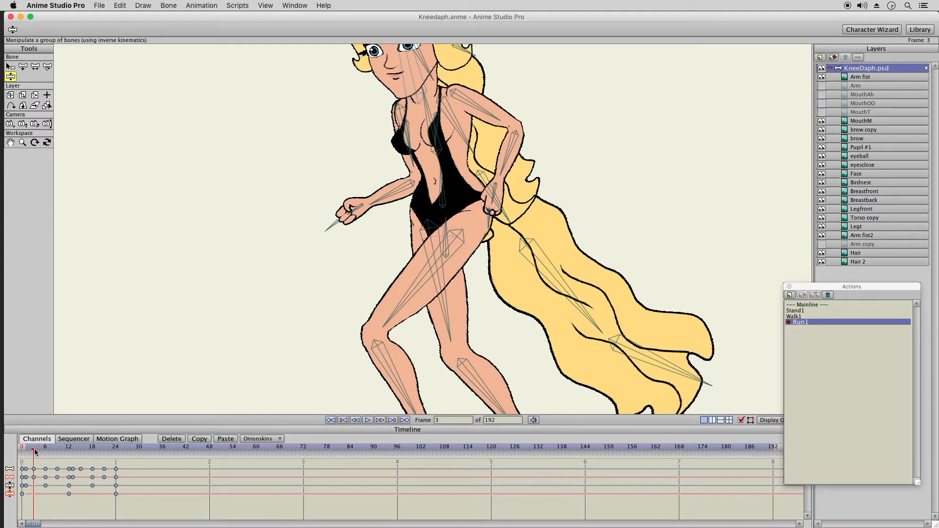
pyautogui.click(432, 149)
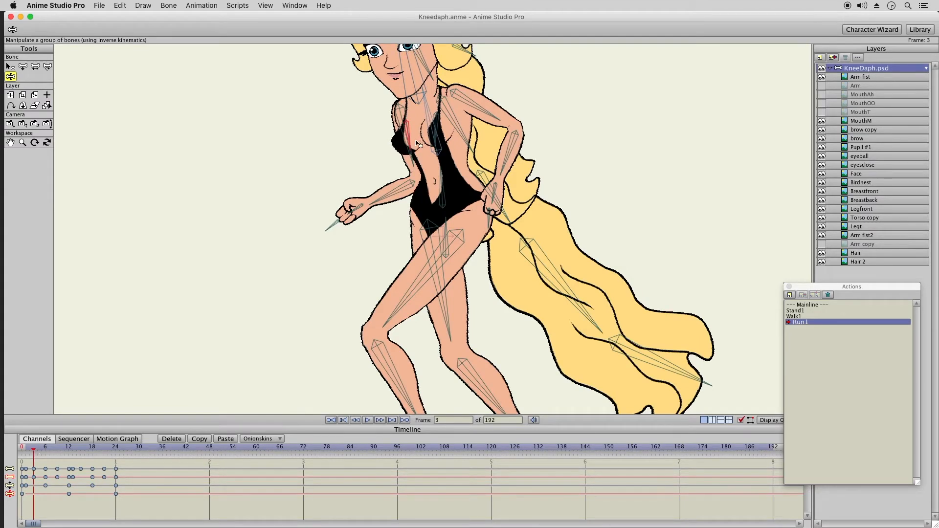
pyautogui.click(439, 124)
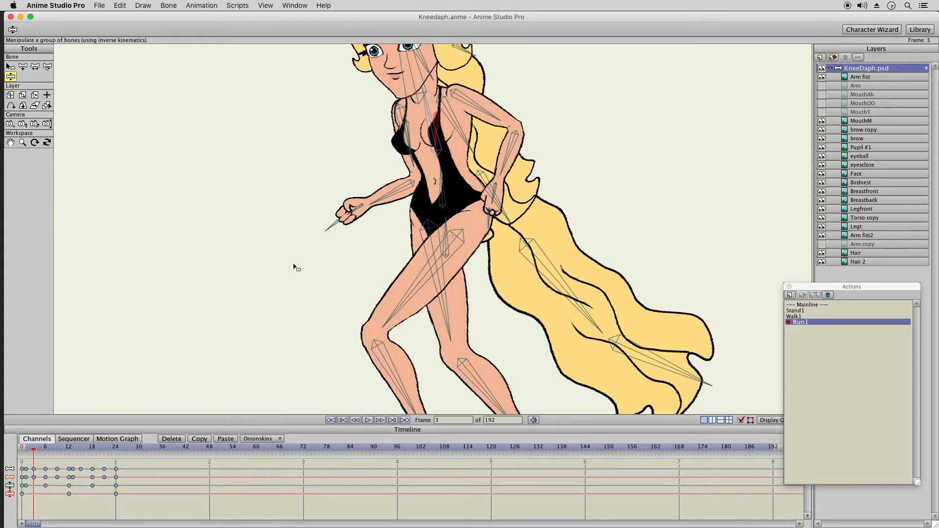
# Swing the front and back breast bones slightly at frame 6.
pyautogui.moveTo(27, 451); pyautogui.dragTo(47, 450)
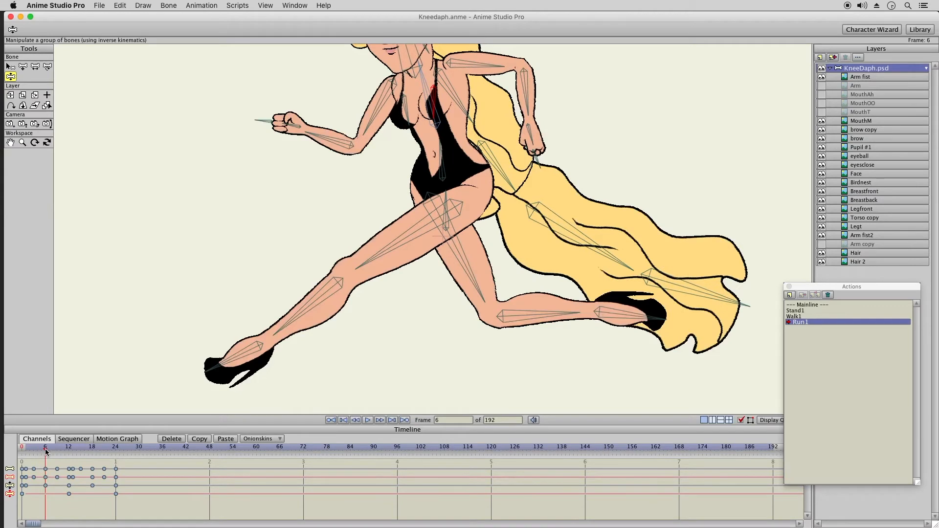
pyautogui.click(412, 123)
pyautogui.moveTo(411, 122); pyautogui.dragTo(445, 102)
pyautogui.click(441, 98)
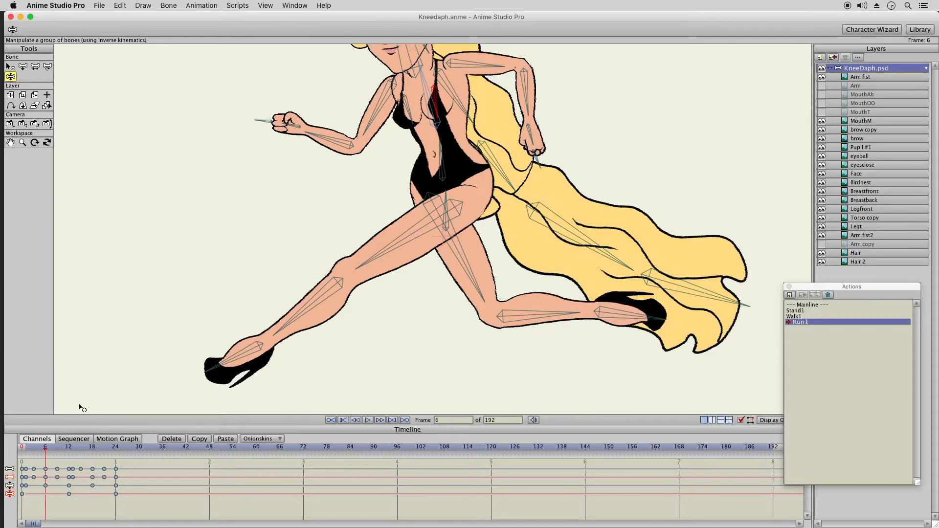
# Raise the front and back breast bones toward the front at frame 9.
pyautogui.moveTo(49, 449); pyautogui.dragTo(56, 451)
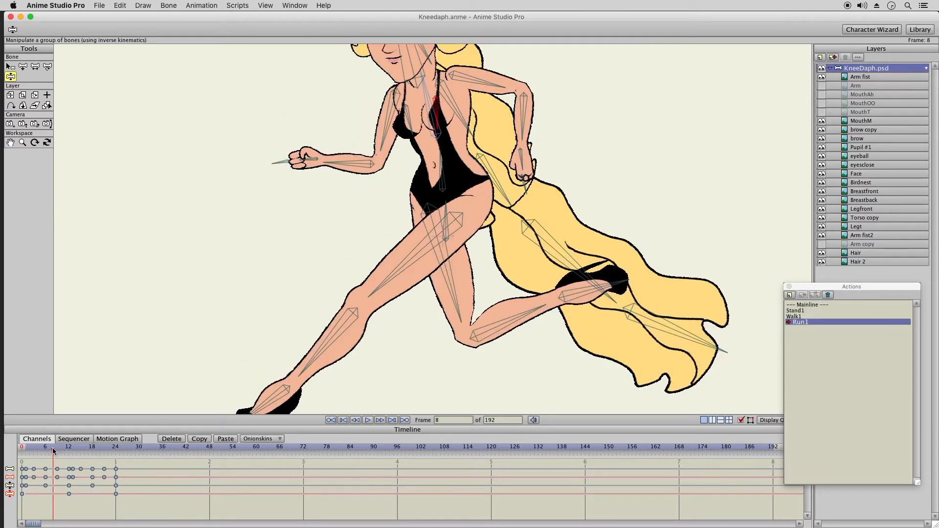
pyautogui.moveTo(54, 451)
pyautogui.mouseDown()
pyautogui.moveTo(45, 452)
pyautogui.moveTo(57, 453)
pyautogui.mouseUp()
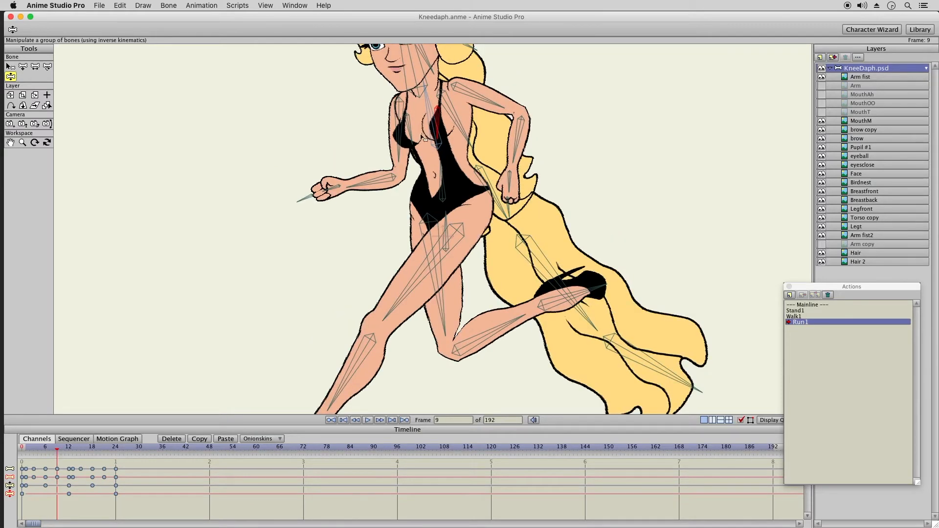
pyautogui.click(410, 146)
pyautogui.moveTo(408, 144); pyautogui.dragTo(436, 129)
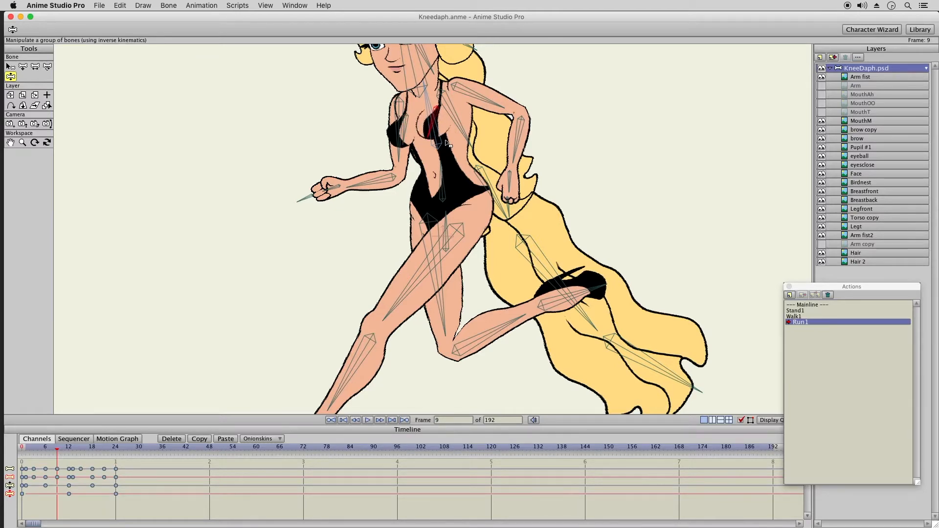
# Raise both breast bones slightly at frame 12 and pose them again at frame 13.
pyautogui.moveTo(58, 451); pyautogui.dragTo(68, 452)
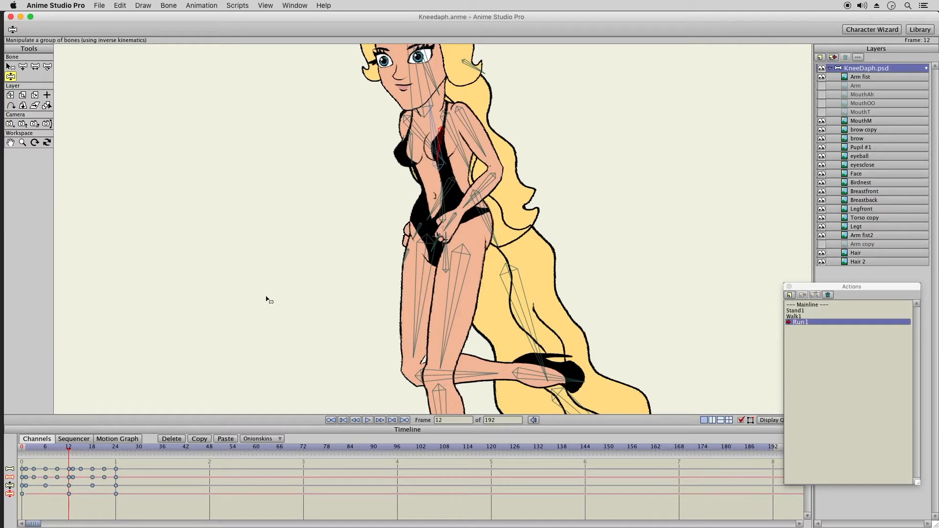
pyautogui.moveTo(412, 163); pyautogui.dragTo(440, 146)
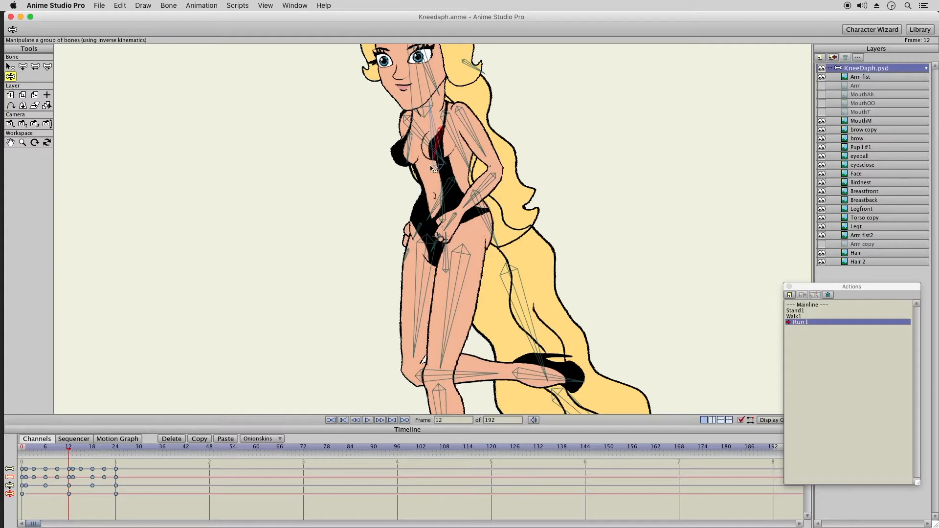
pyautogui.click(74, 451)
pyautogui.moveTo(410, 159); pyautogui.dragTo(449, 140)
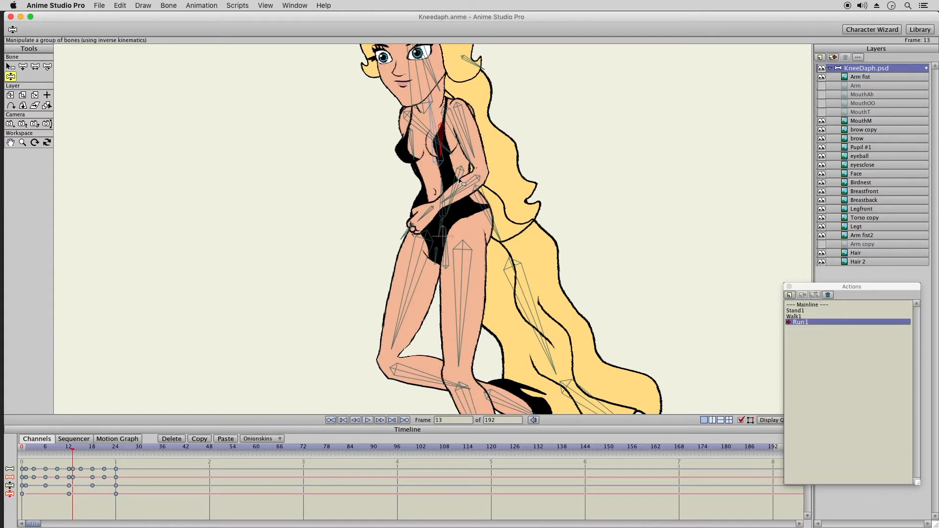
# Swing the front and back breast bones up and forward at frame 21.
pyautogui.click(65, 450)
pyautogui.moveTo(69, 453); pyautogui.dragTo(104, 453)
pyautogui.moveTo(435, 141); pyautogui.dragTo(405, 142)
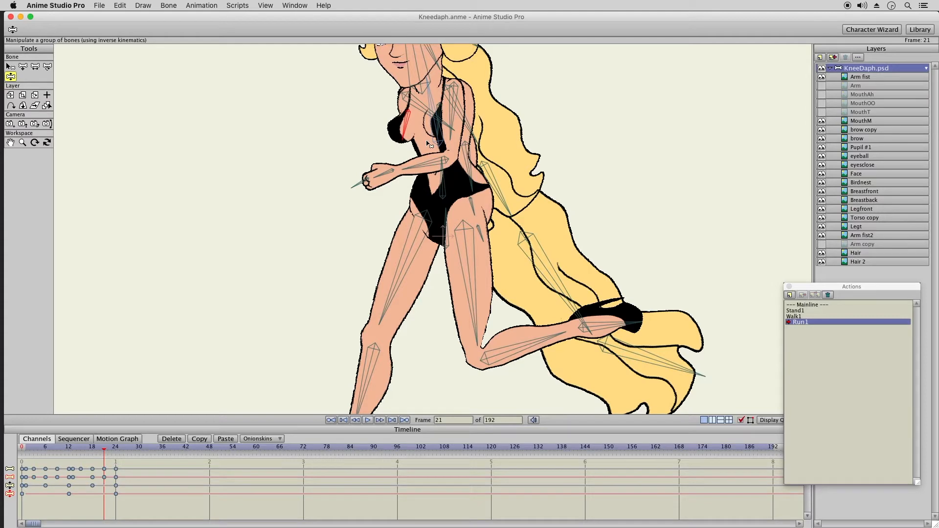
pyautogui.click(440, 119)
pyautogui.moveTo(440, 119); pyautogui.dragTo(442, 129)
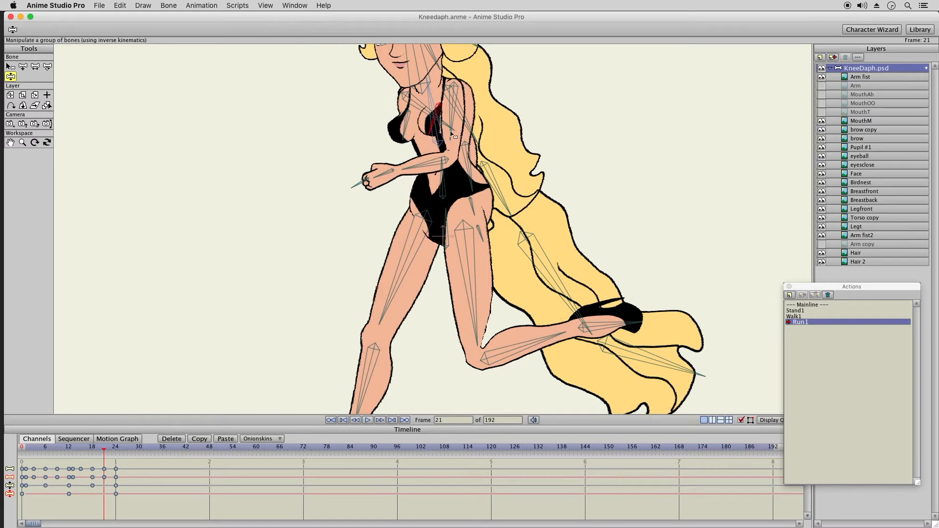
# Raise both breast bones slightly at frame 24 and return to frame 1.
pyautogui.moveTo(110, 452); pyautogui.dragTo(117, 455)
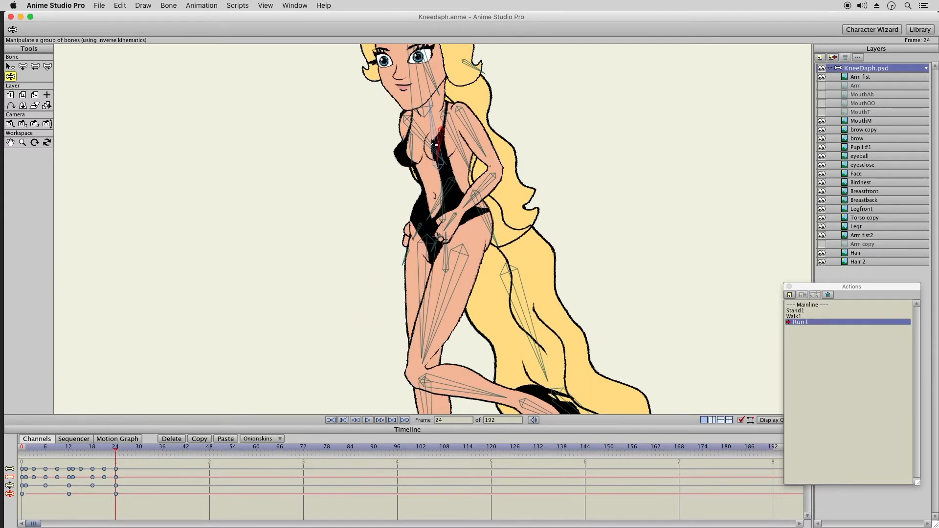
pyautogui.moveTo(412, 161); pyautogui.dragTo(435, 153)
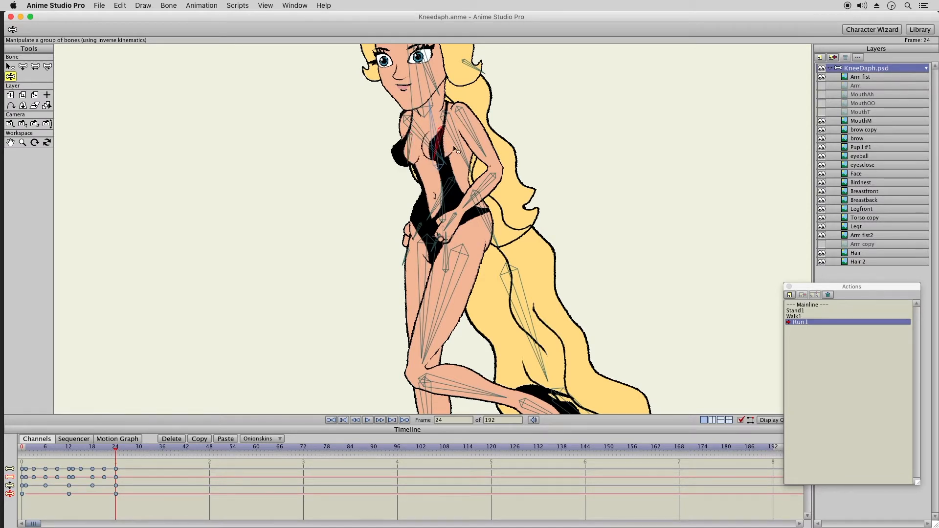
pyautogui.click(26, 450)
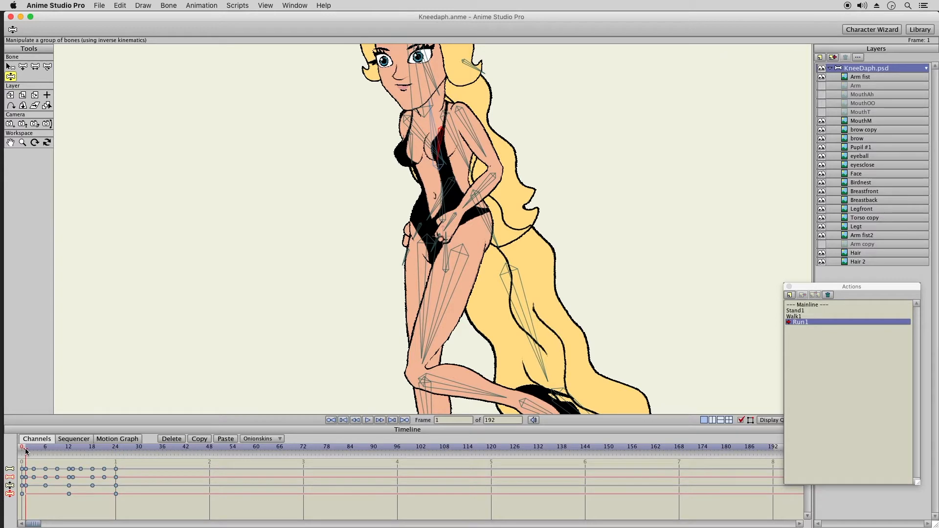
# Pose the front and back breast bones at frame 1 and review the motion up to frame 9.
pyautogui.click(413, 166)
pyautogui.moveTo(411, 164); pyautogui.dragTo(434, 158)
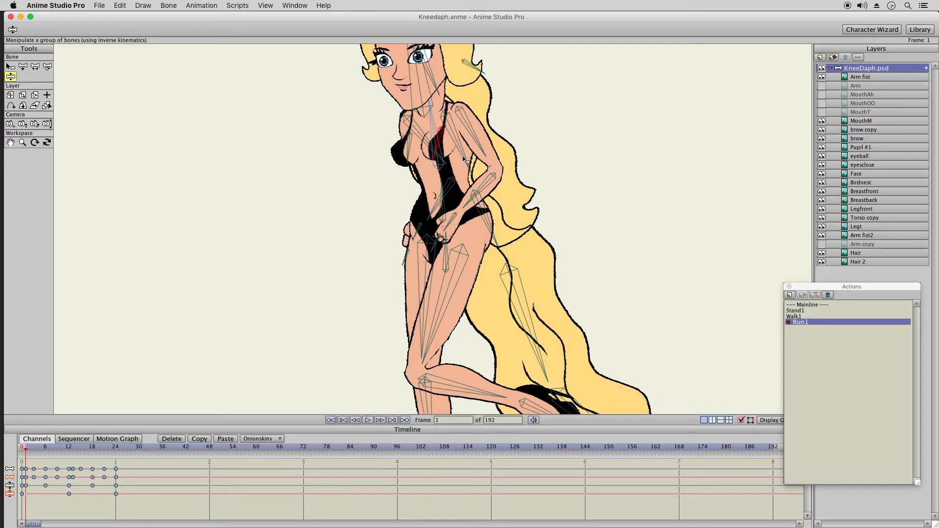
pyautogui.click(30, 449)
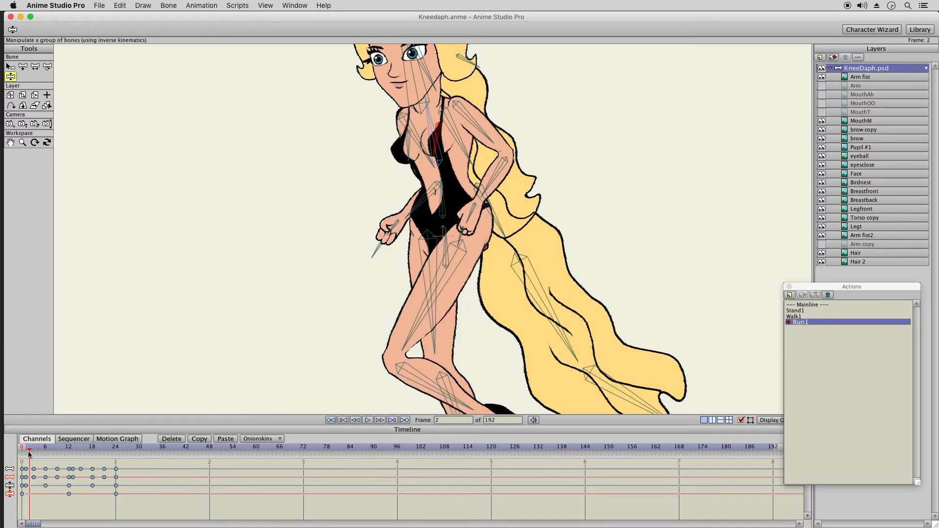
pyautogui.moveTo(35, 454); pyautogui.dragTo(38, 452)
pyautogui.click(22, 142)
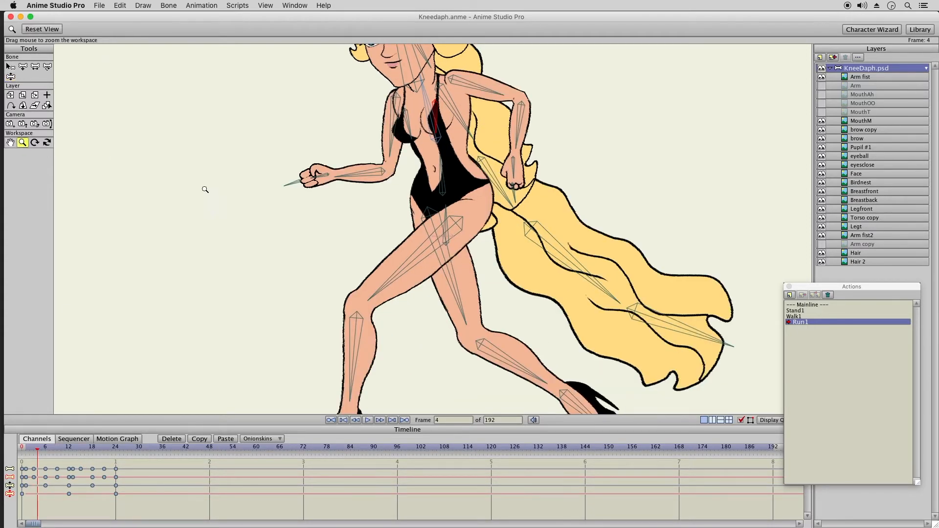
pyautogui.moveTo(503, 245); pyautogui.dragTo(280, 243)
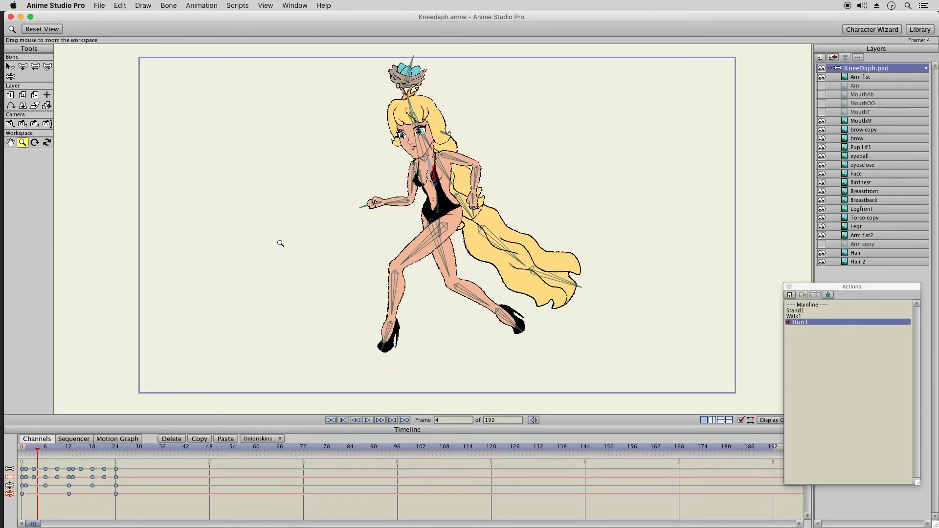
pyautogui.moveTo(27, 449); pyautogui.dragTo(57, 450)
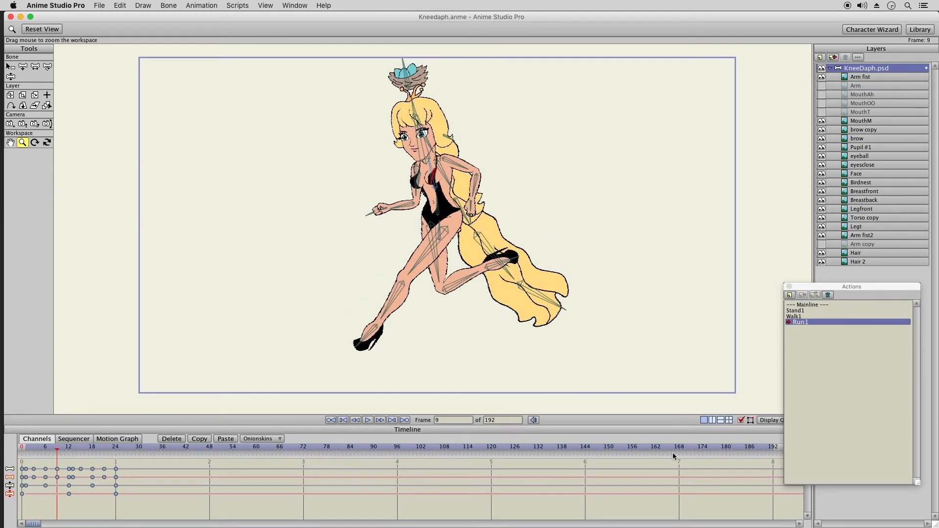
# Save the file and review the run cycle through frame 24 with the bones hidden.
pyautogui.click(743, 420)
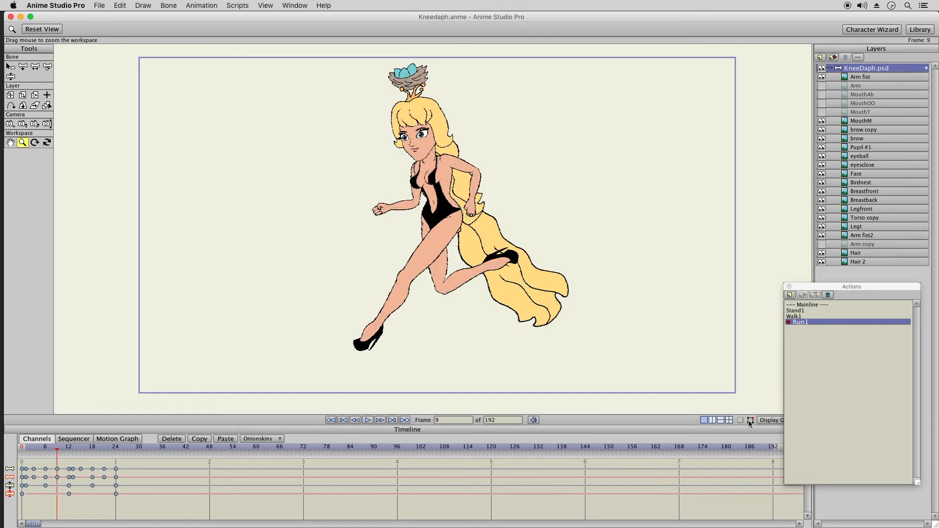
pyautogui.click(105, 7)
pyautogui.click(105, 74)
pyautogui.moveTo(25, 451); pyautogui.dragTo(124, 462)
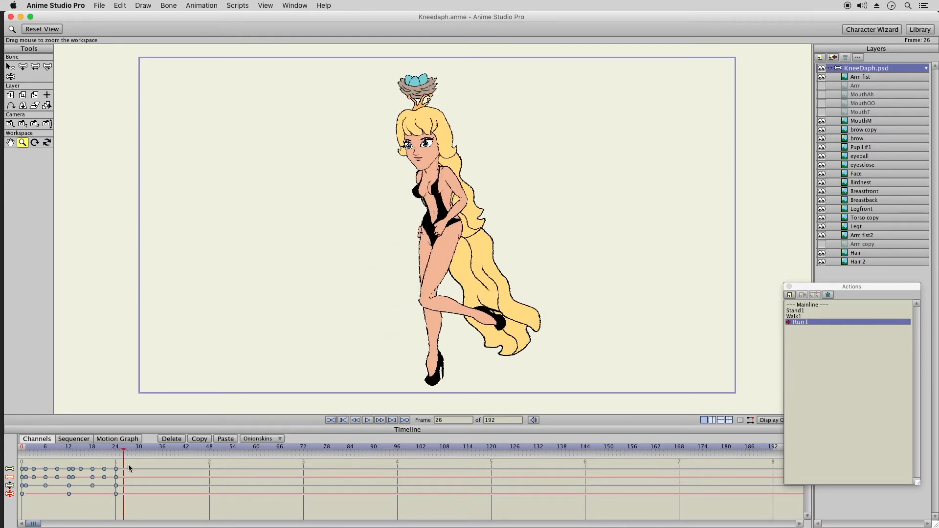
pyautogui.click(116, 449)
# Show the bones again and key the hip, hand, upper-body and nest bones at frame 21.
pyautogui.click(104, 450)
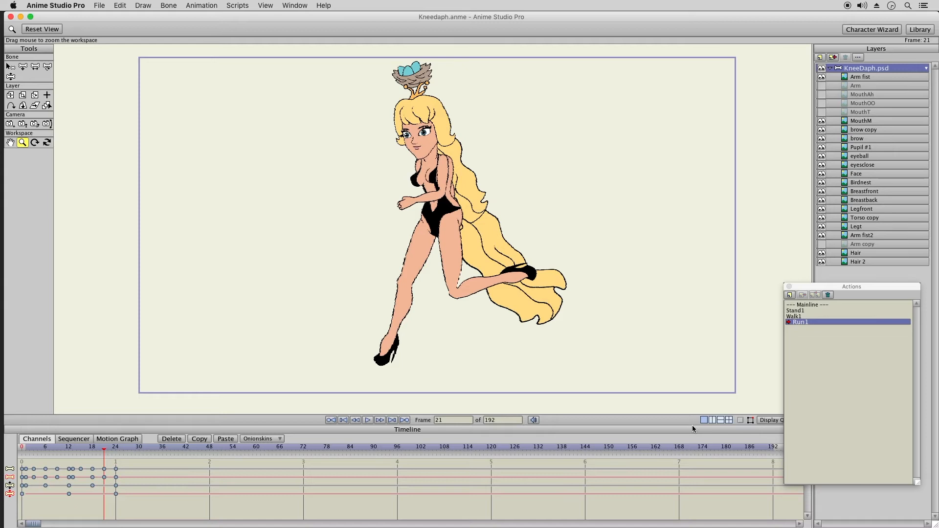
pyautogui.click(740, 420)
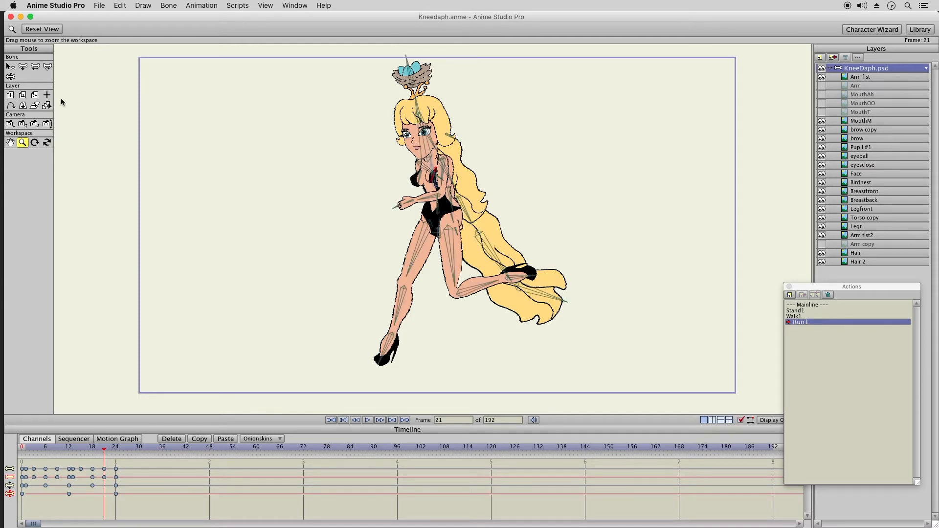
pyautogui.click(22, 67)
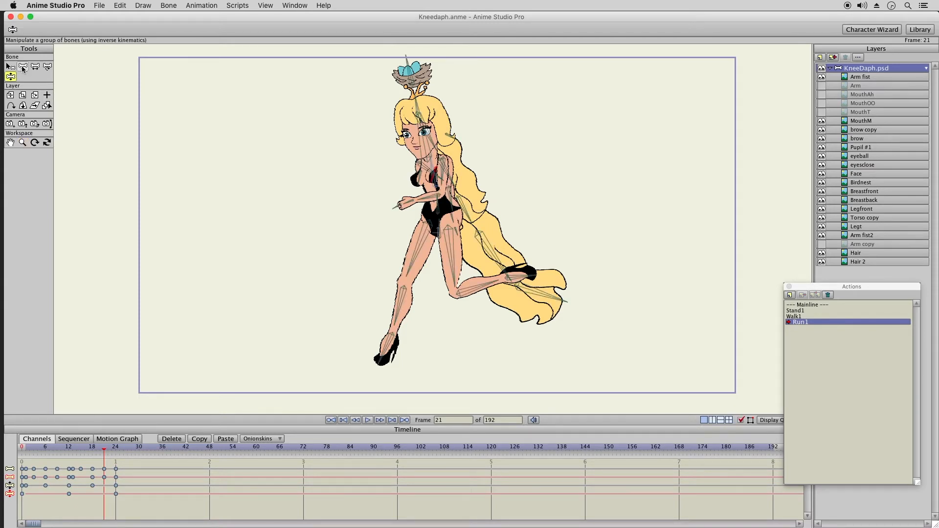
pyautogui.click(442, 227)
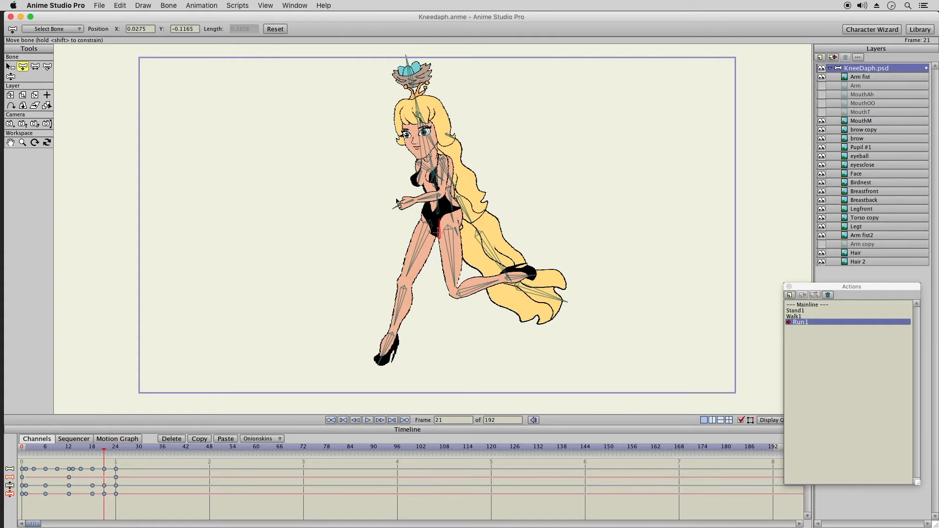
pyautogui.click(10, 67)
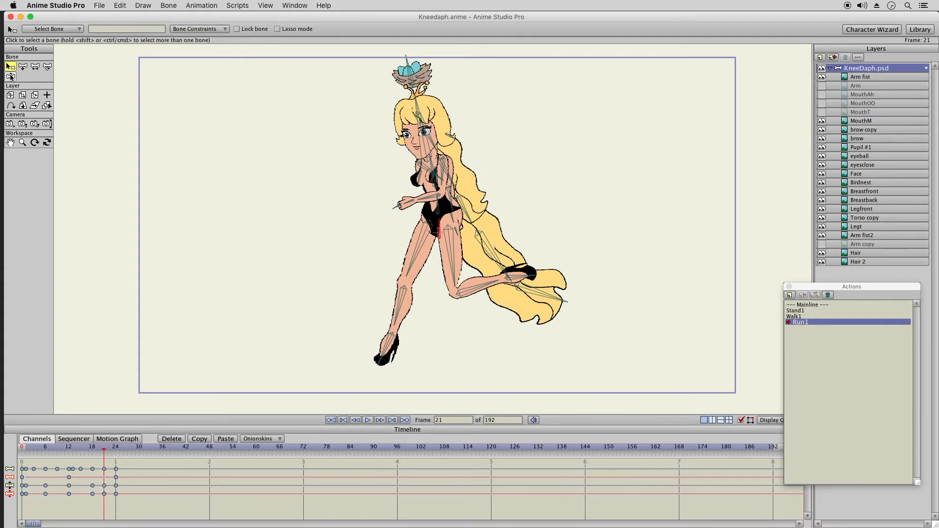
pyautogui.click(10, 76)
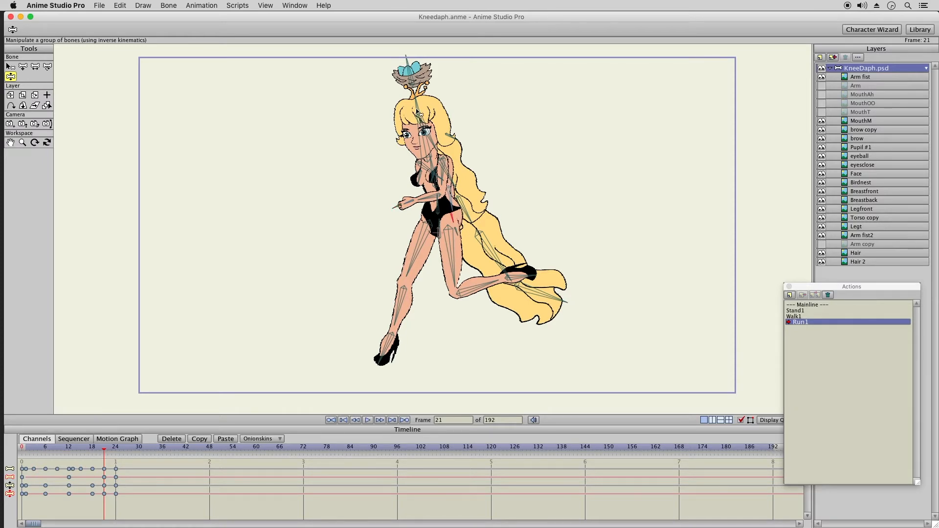
pyautogui.moveTo(433, 163); pyautogui.dragTo(431, 163)
pyautogui.click(409, 66)
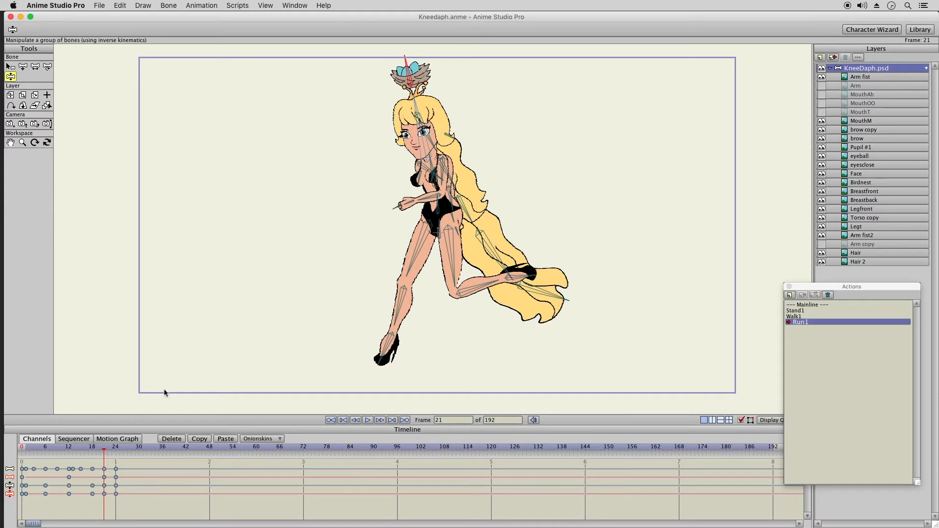
# Delete all keyframes at frame 24 of the Run1 action and return to frame 1.
pyautogui.moveTo(123, 460); pyautogui.dragTo(113, 514)
pyautogui.click(115, 450)
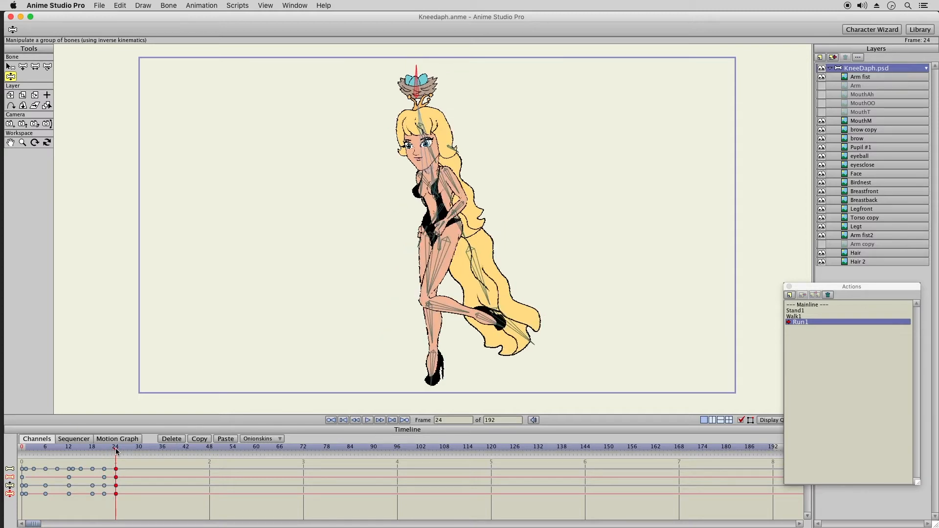
pyautogui.click(26, 450)
# Try repeating the run by pasting copies of the frame 1 to 21 keyframes at frame 24, and delete the pasted copies.
pyautogui.moveTo(115, 459); pyautogui.dragTo(23, 519)
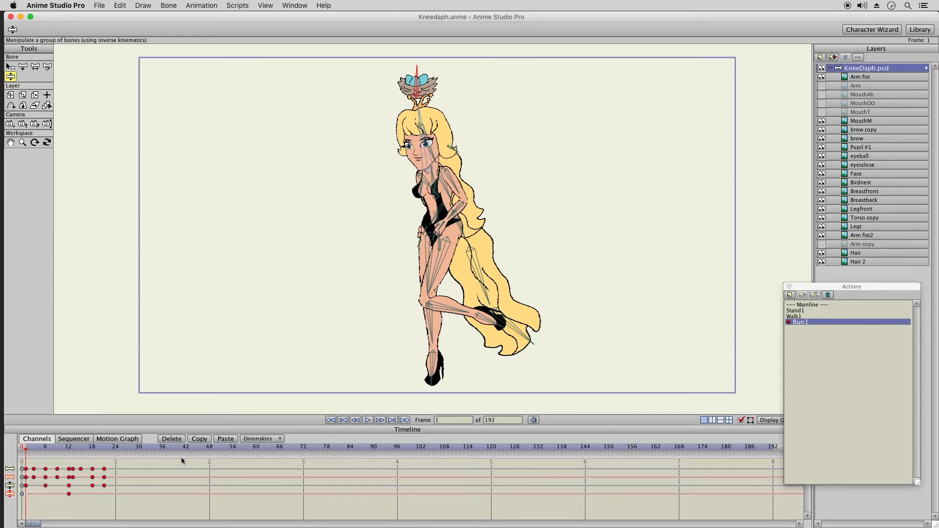
pyautogui.click(116, 447)
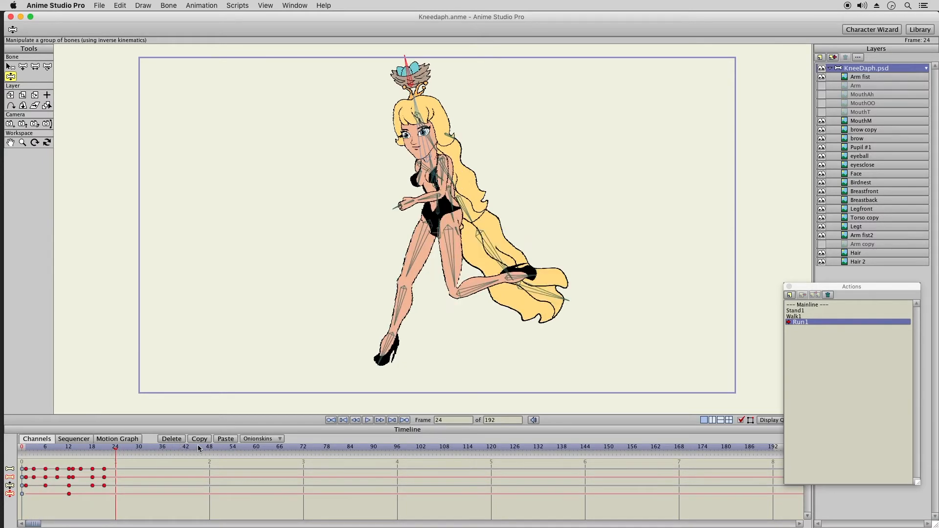
pyautogui.click(225, 439)
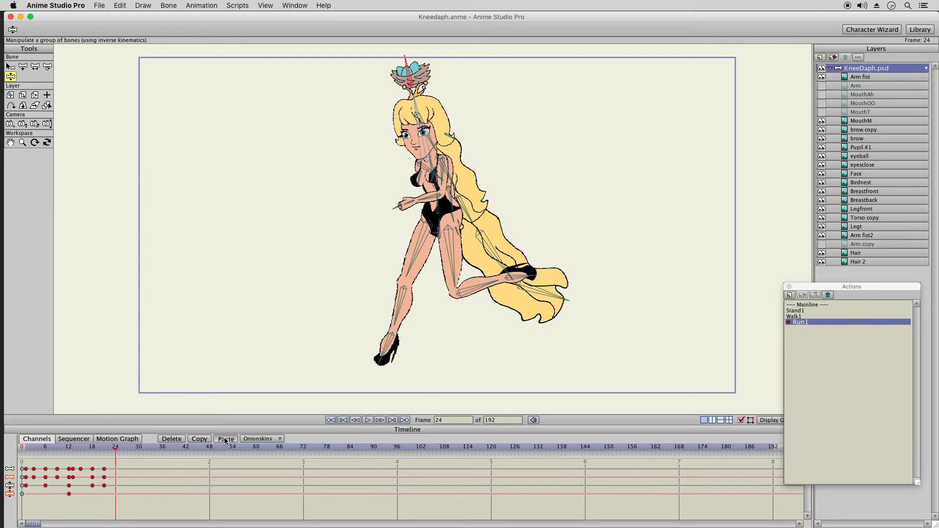
pyautogui.click(86, 448)
pyautogui.moveTo(87, 447); pyautogui.dragTo(186, 450)
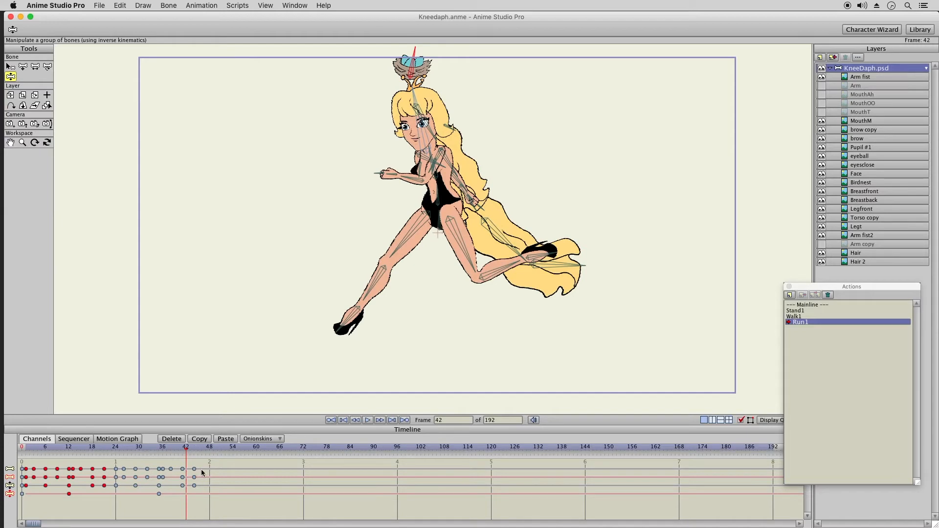
pyautogui.moveTo(201, 462); pyautogui.dragTo(114, 512)
pyautogui.click(179, 442)
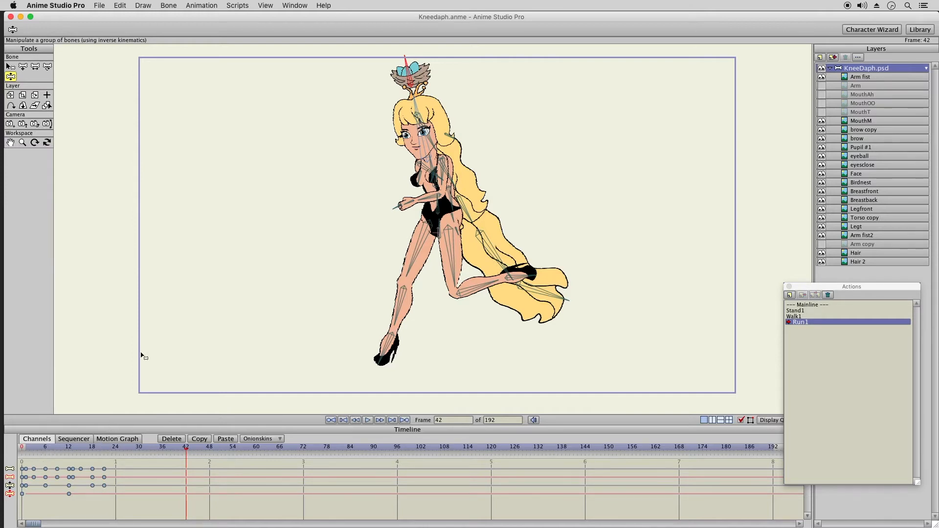
# Hide the bones and save the file.
pyautogui.click(743, 420)
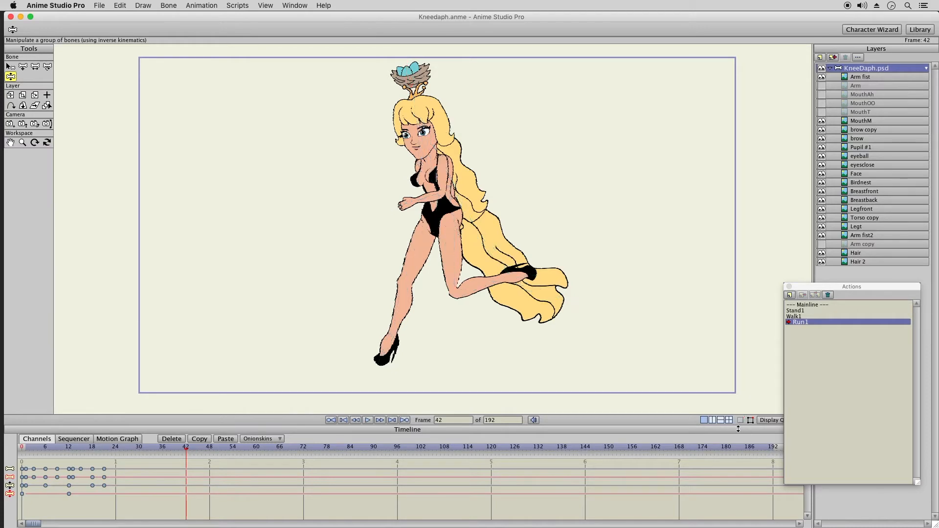
pyautogui.click(99, 5)
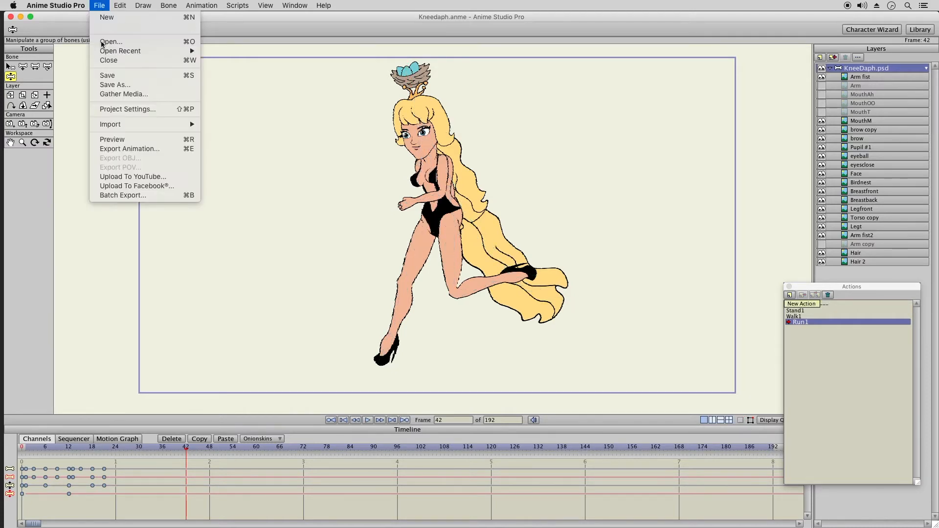
pyautogui.click(110, 70)
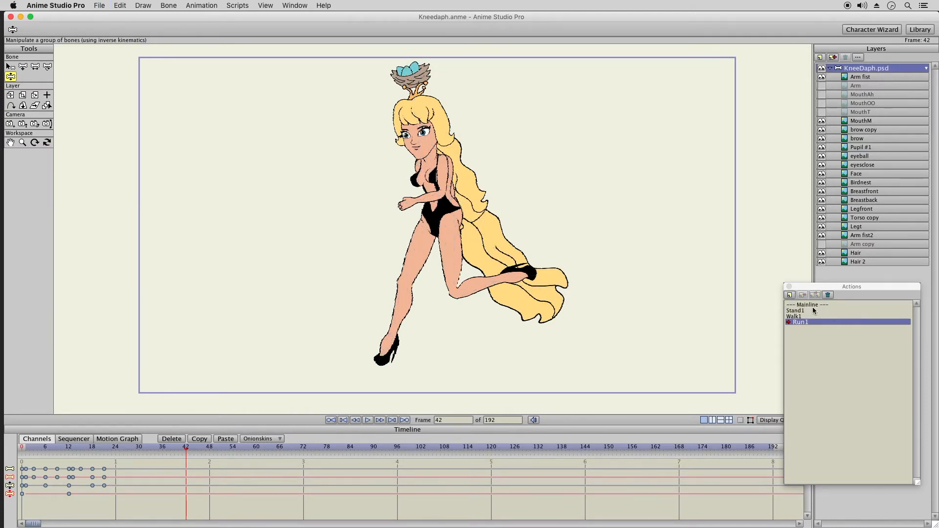
# Return to the Mainline and create a new action named Jump1.
pyautogui.click(813, 304)
pyautogui.click(790, 295)
pyautogui.write('Ju')
pyautogui.press('Return')
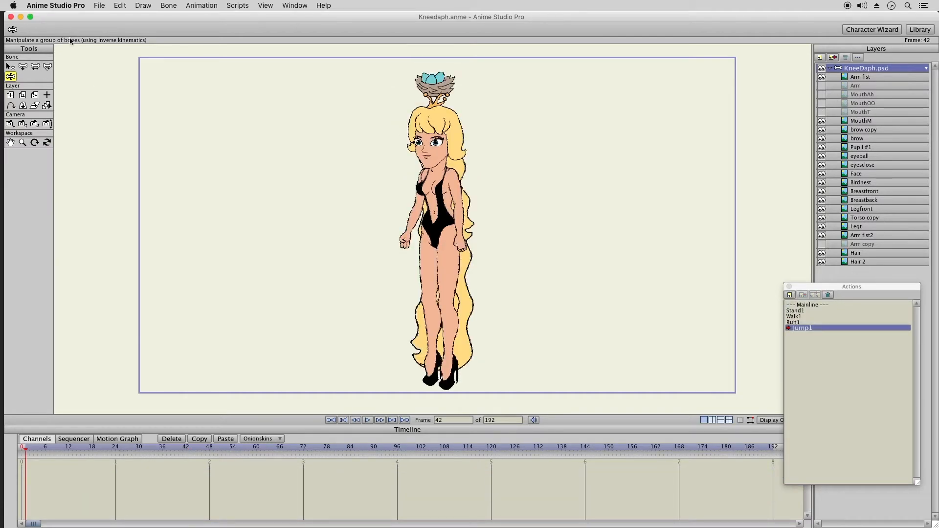
# Show the bones and key the lower leg, both hand bones and the chest bone at the start of the Jump1 action.
pyautogui.click(11, 68)
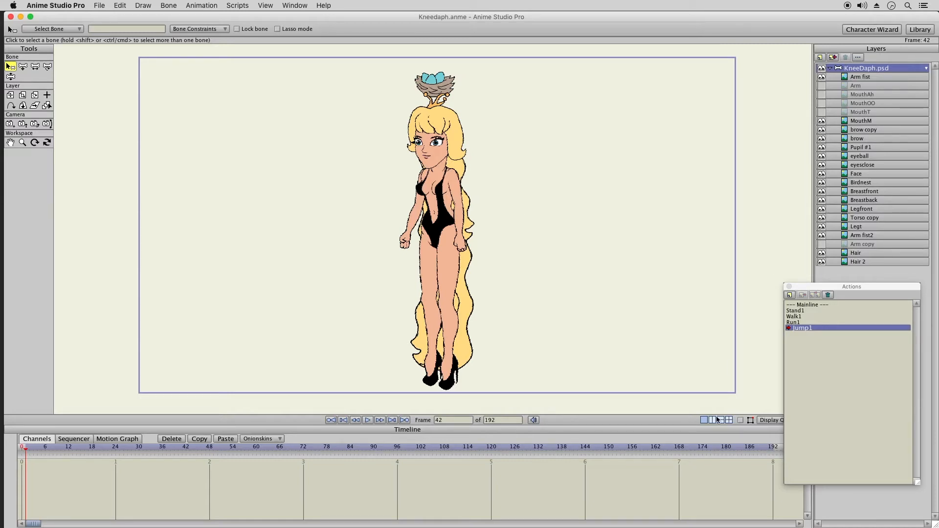
pyautogui.click(740, 420)
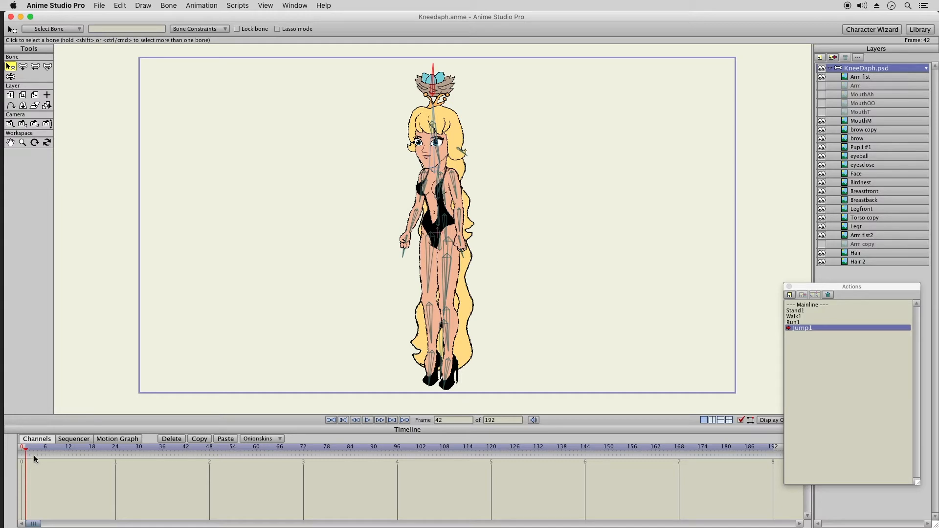
pyautogui.click(11, 76)
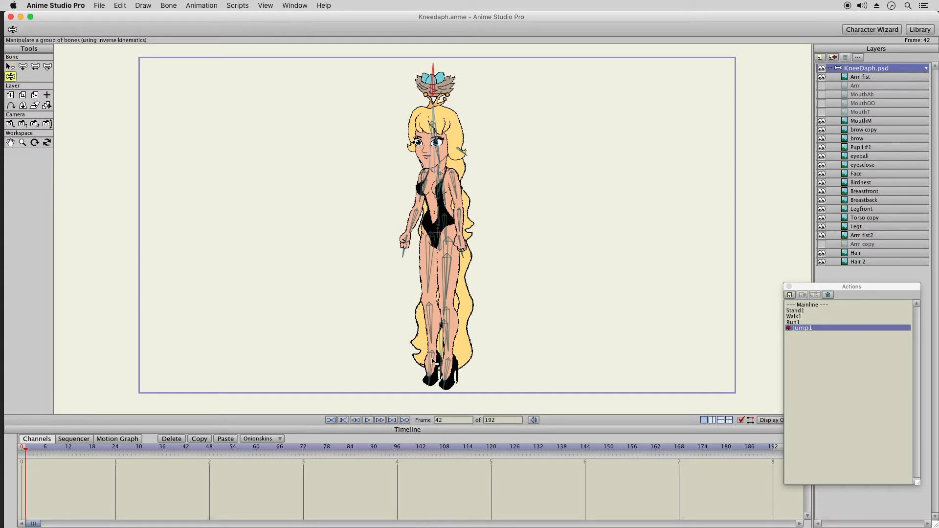
pyautogui.click(446, 368)
pyautogui.click(405, 240)
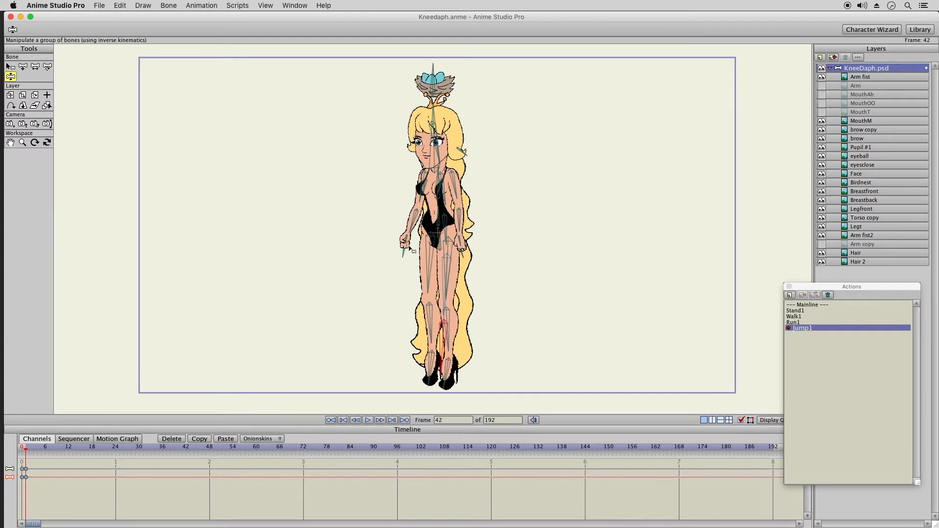
pyautogui.click(460, 241)
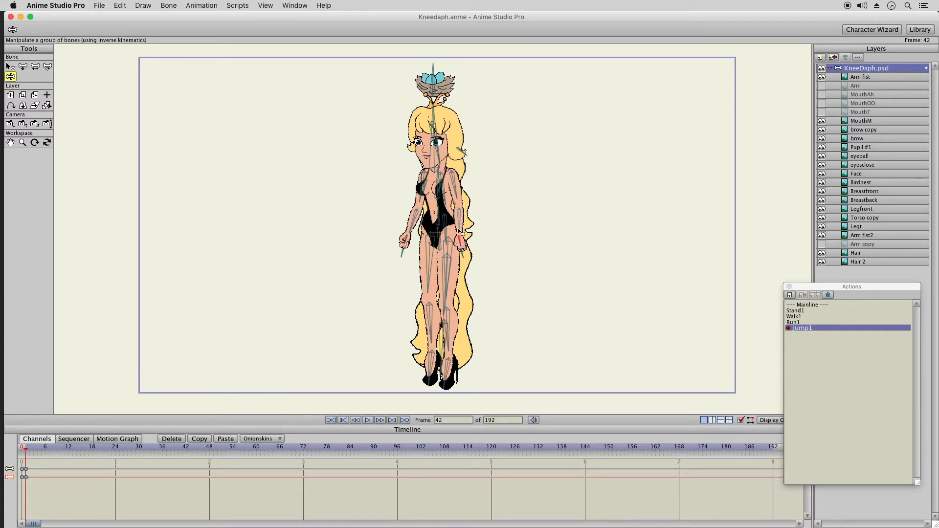
pyautogui.click(439, 182)
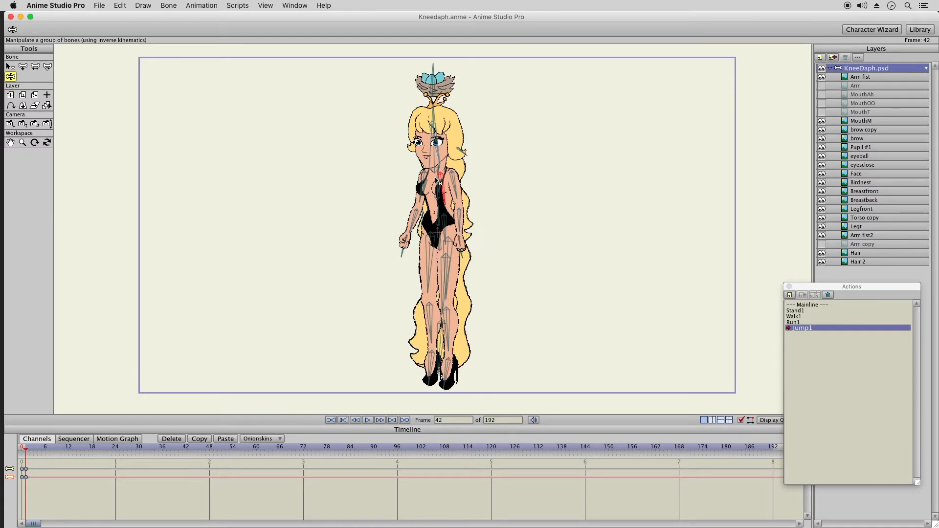
# Key the head, hair and nest bones at frame 1 of Jump1, keeping the head in its standing pose.
pyautogui.click(434, 123)
pyautogui.click(466, 155)
pyautogui.click(433, 113)
pyautogui.moveTo(434, 112); pyautogui.dragTo(431, 111)
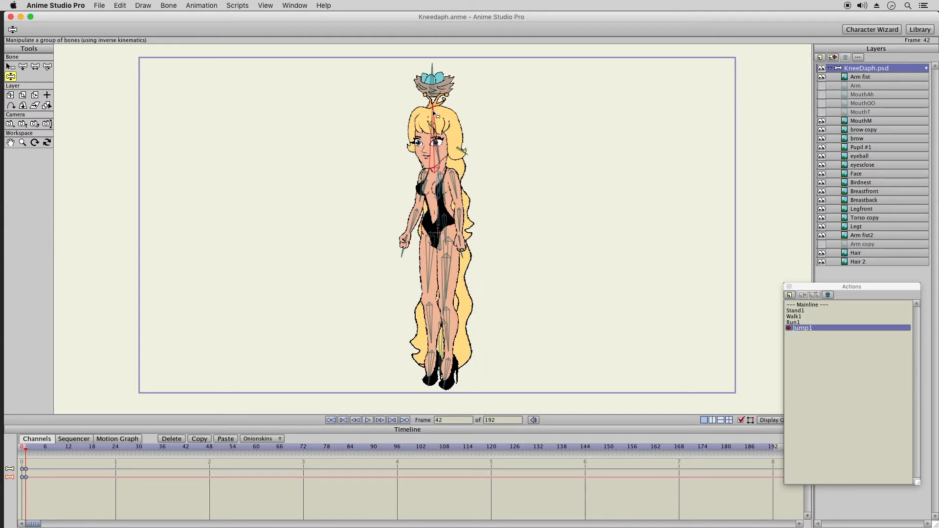
pyautogui.click(434, 76)
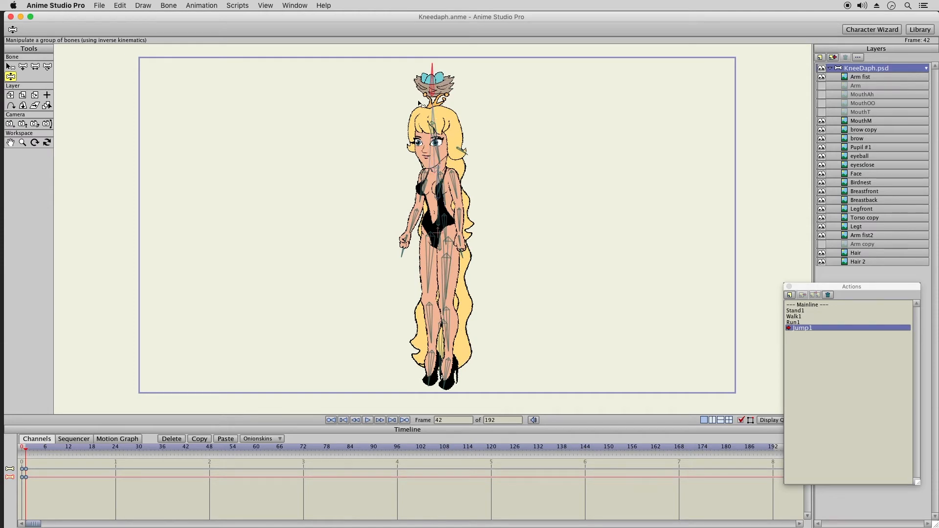
# Key the hip bone's position at frame 1 of Jump1.
pyautogui.click(26, 68)
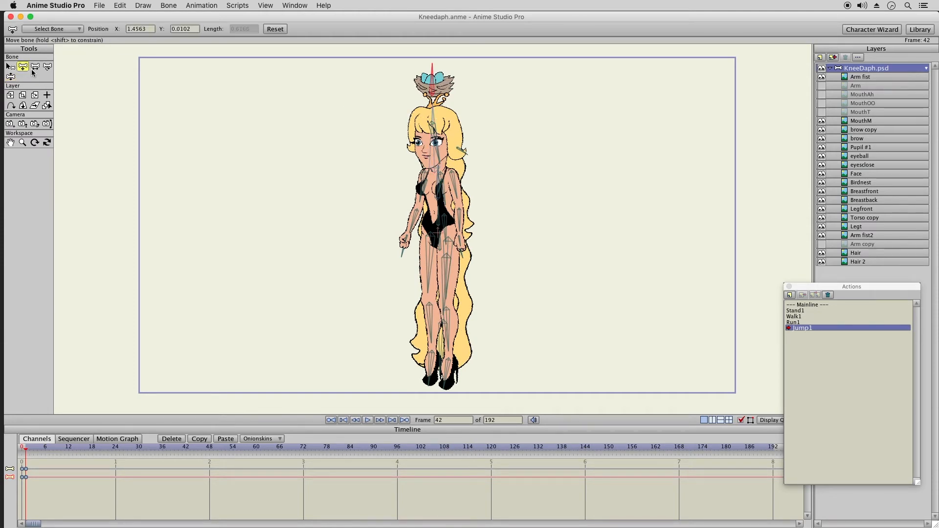
pyautogui.click(442, 243)
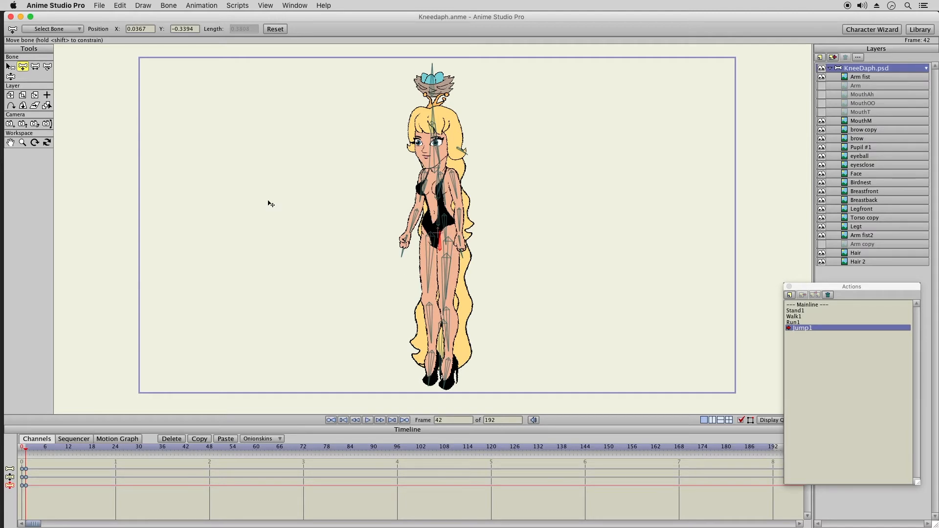
pyautogui.click(10, 66)
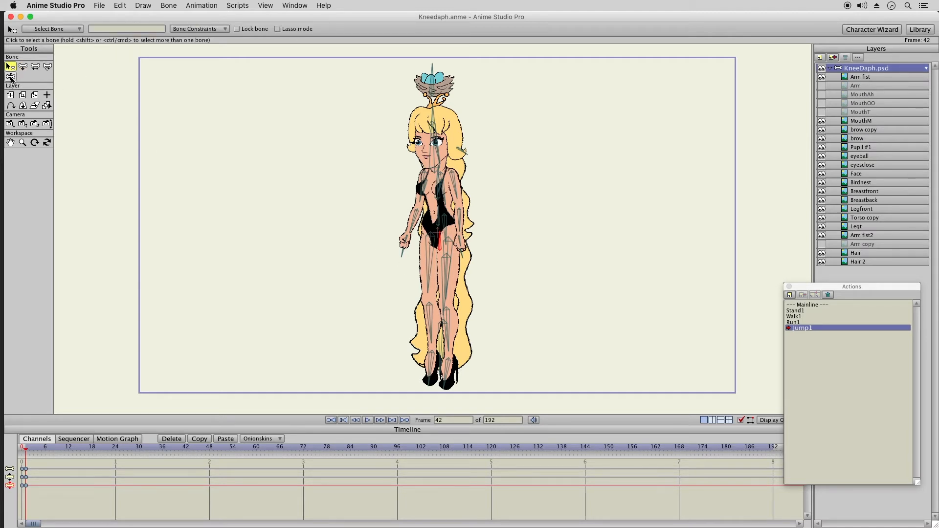
# At frame 6 of Jump1, raise the leading leg's thigh to horizontal with the shin hanging down and bend the trailing leg's shin straight back.
pyautogui.click(10, 77)
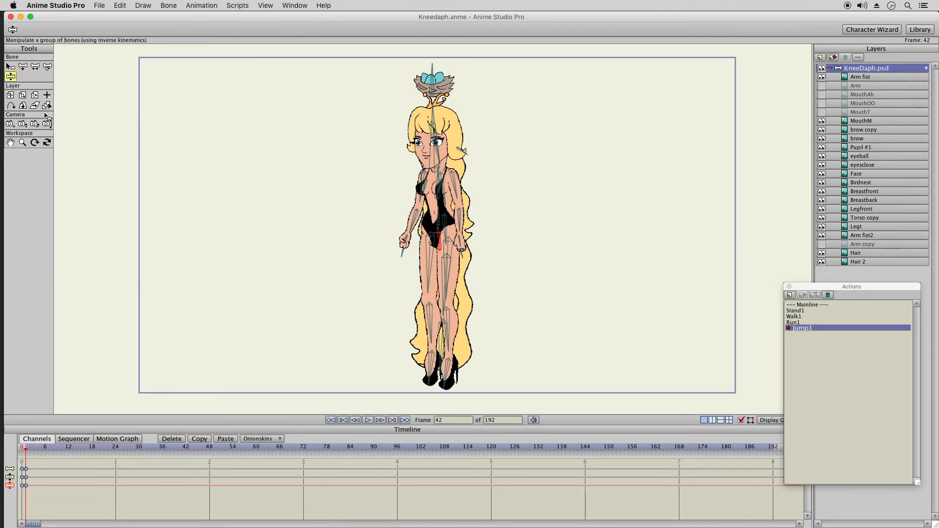
pyautogui.click(45, 449)
pyautogui.moveTo(435, 327); pyautogui.dragTo(266, 318)
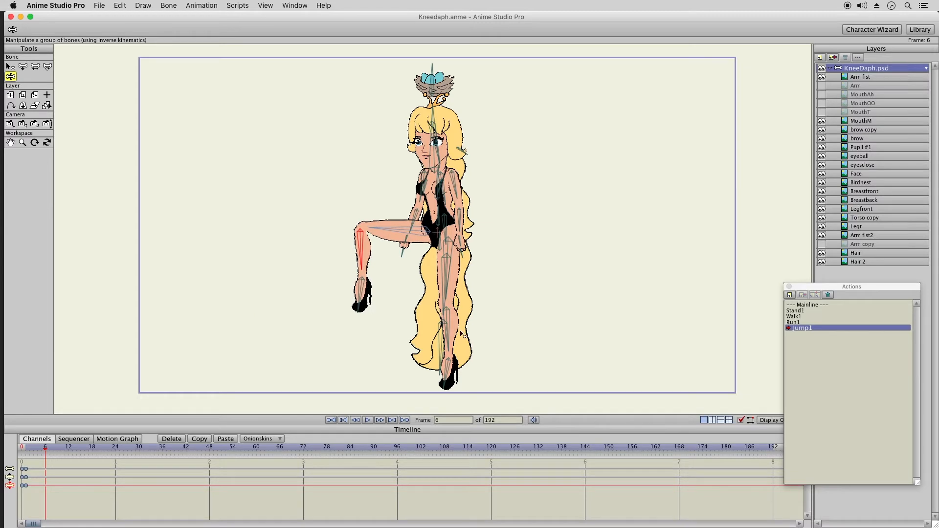
pyautogui.moveTo(454, 338); pyautogui.dragTo(498, 292)
# Bend the long hair bones at frame 6 so the hair sweeps out behind the character above the trailing leg.
pyautogui.click(465, 279)
pyautogui.moveTo(467, 281); pyautogui.dragTo(506, 259)
pyautogui.moveTo(524, 321); pyautogui.dragTo(531, 258)
pyautogui.moveTo(481, 281); pyautogui.dragTo(461, 274)
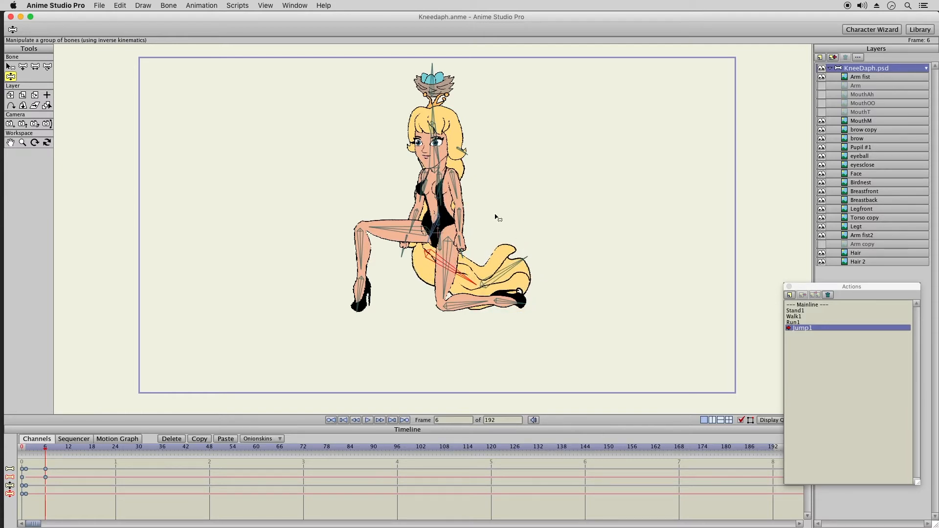
pyautogui.click(518, 262)
pyautogui.moveTo(522, 269)
pyautogui.mouseDown()
pyautogui.moveTo(530, 289)
pyautogui.moveTo(536, 277)
pyautogui.mouseUp()
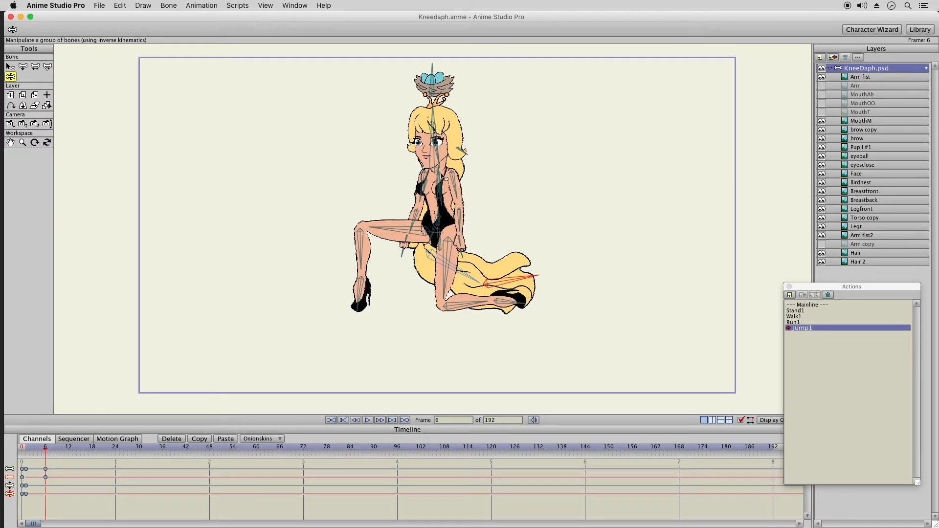
# Tilt the head slightly forward at frame 6 and fine-tune the hair and nest bones to follow it.
pyautogui.click(433, 117)
pyautogui.moveTo(431, 115); pyautogui.dragTo(433, 115)
pyautogui.moveTo(434, 261); pyautogui.dragTo(422, 260)
pyautogui.moveTo(518, 285); pyautogui.dragTo(519, 276)
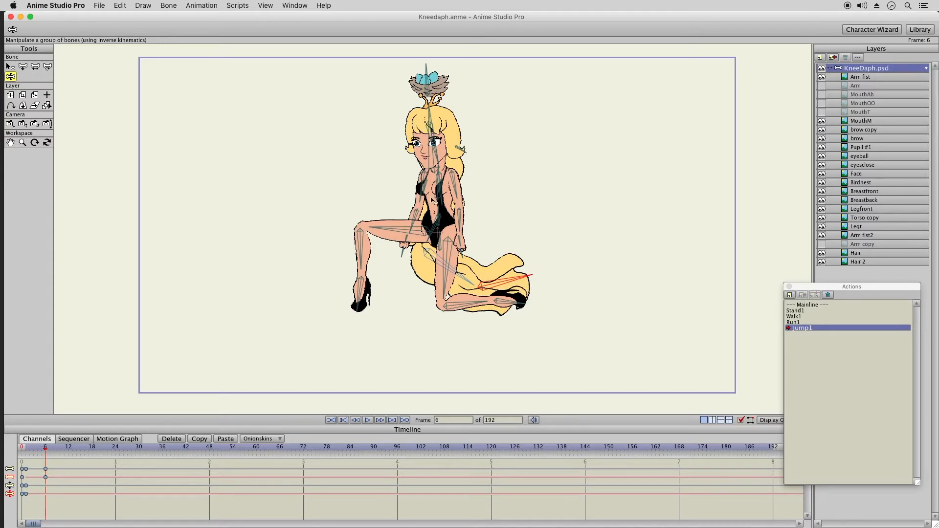
pyautogui.click(444, 169)
pyautogui.moveTo(443, 168); pyautogui.dragTo(443, 167)
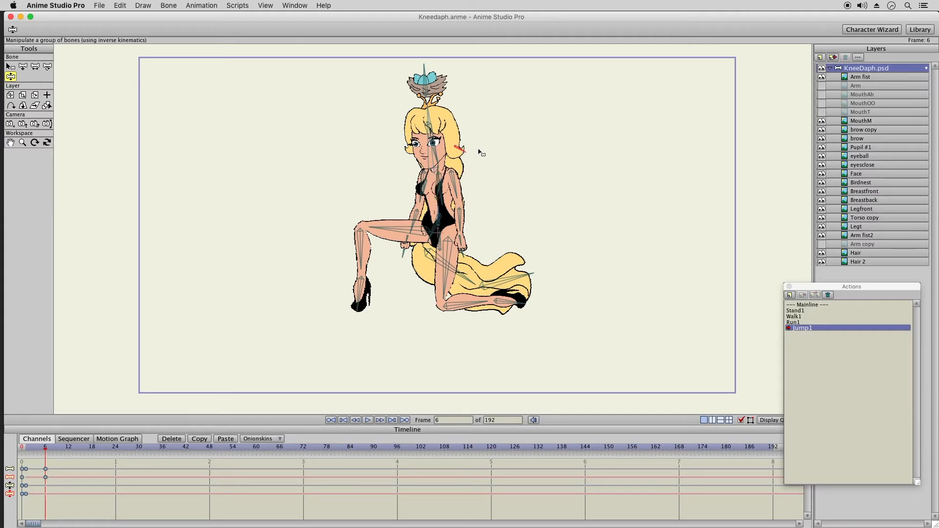
pyautogui.click(426, 78)
pyautogui.moveTo(425, 77); pyautogui.dragTo(425, 76)
# Swing the arms slightly away from the body at frame 6 and adjust both chest bones.
pyautogui.moveTo(414, 223); pyautogui.dragTo(479, 225)
pyautogui.click(430, 197)
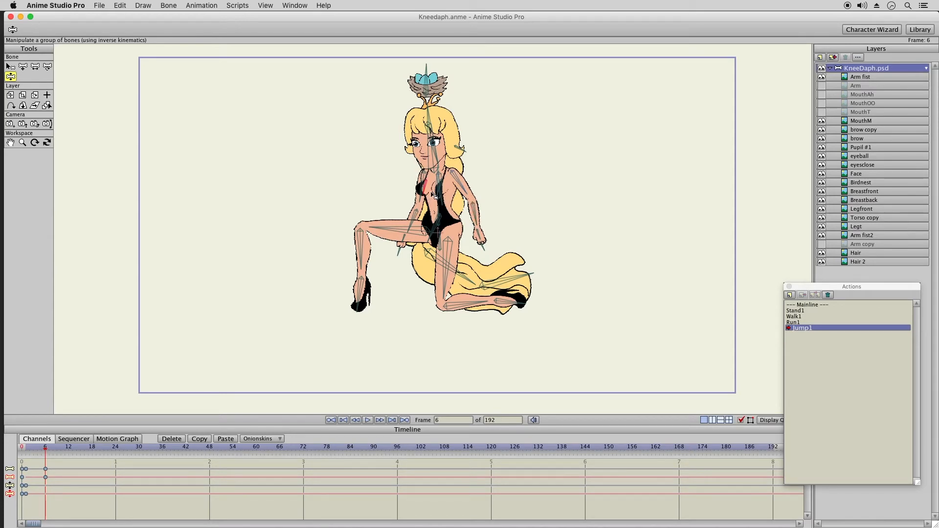
pyautogui.moveTo(437, 196); pyautogui.dragTo(448, 195)
pyautogui.click(438, 191)
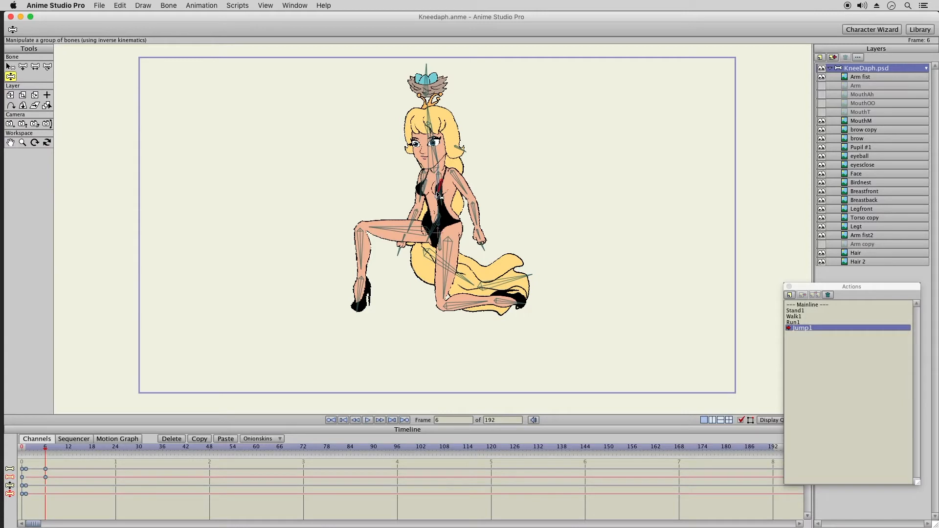
# Compare the standing pose at frame 1 with the leap pose, return to frame 6 and activate the tool for moving bones.
pyautogui.click(24, 447)
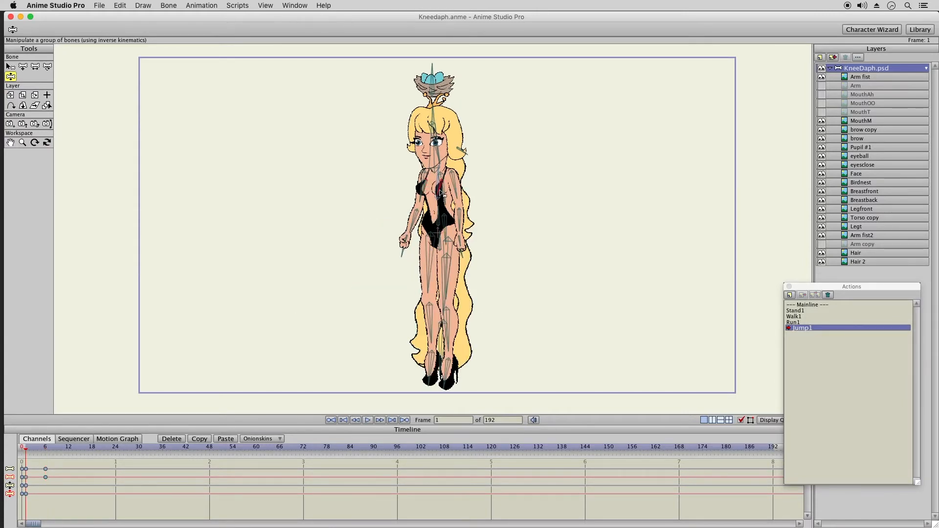
pyautogui.moveTo(32, 465); pyautogui.dragTo(35, 487)
pyautogui.click(45, 454)
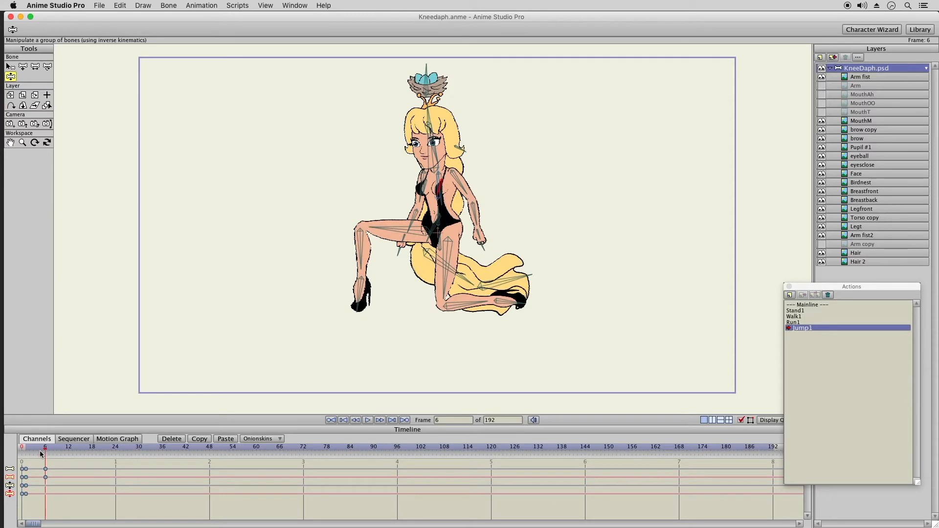
pyautogui.click(23, 67)
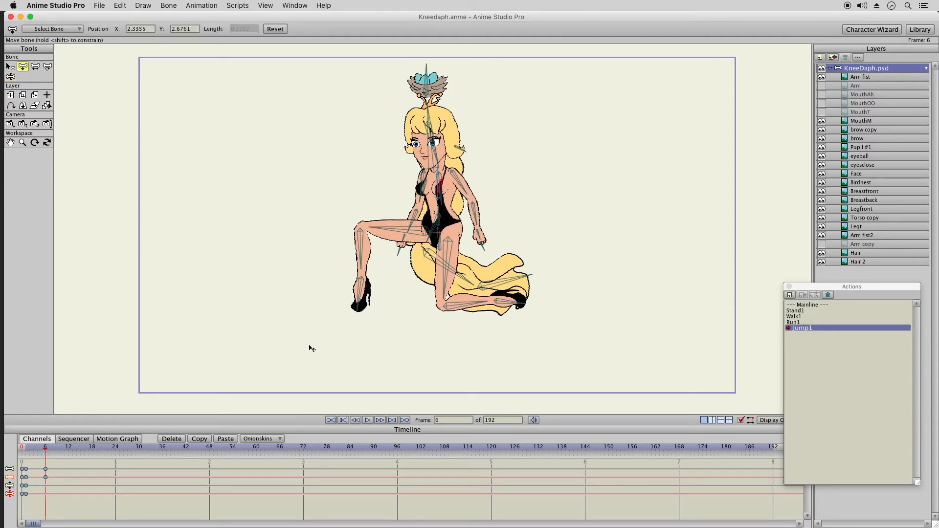
# At frame 6, move the root bone of the kneeling pose down to ground level, to about X 1.25, Y -1.72.
pyautogui.click(26, 450)
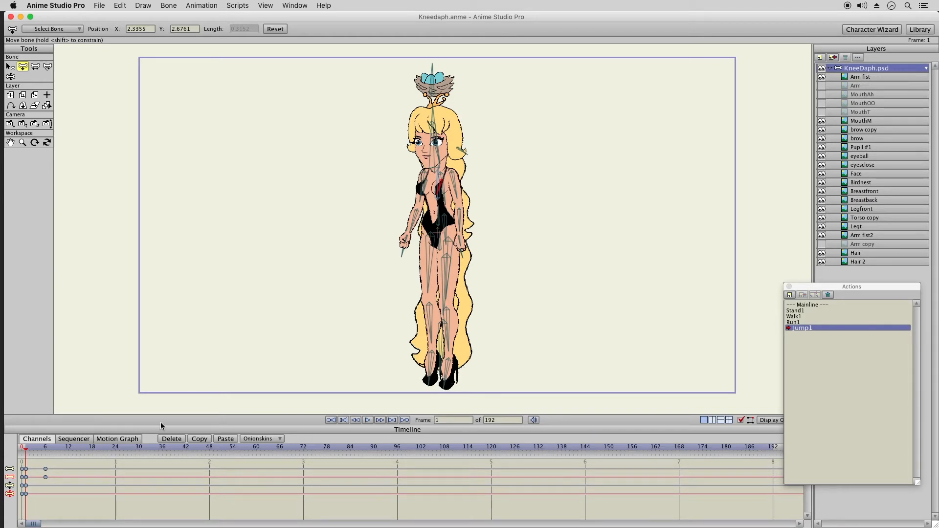
pyautogui.click(46, 450)
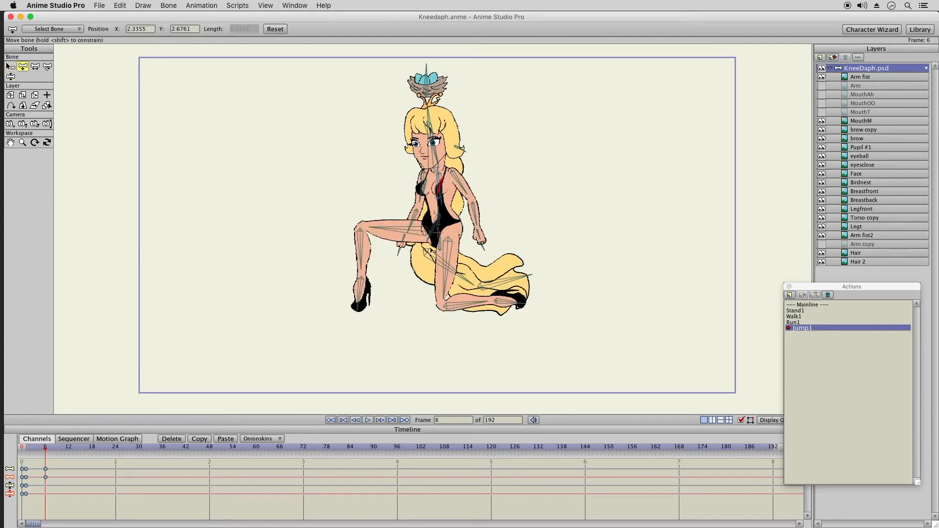
pyautogui.moveTo(439, 243); pyautogui.dragTo(507, 317)
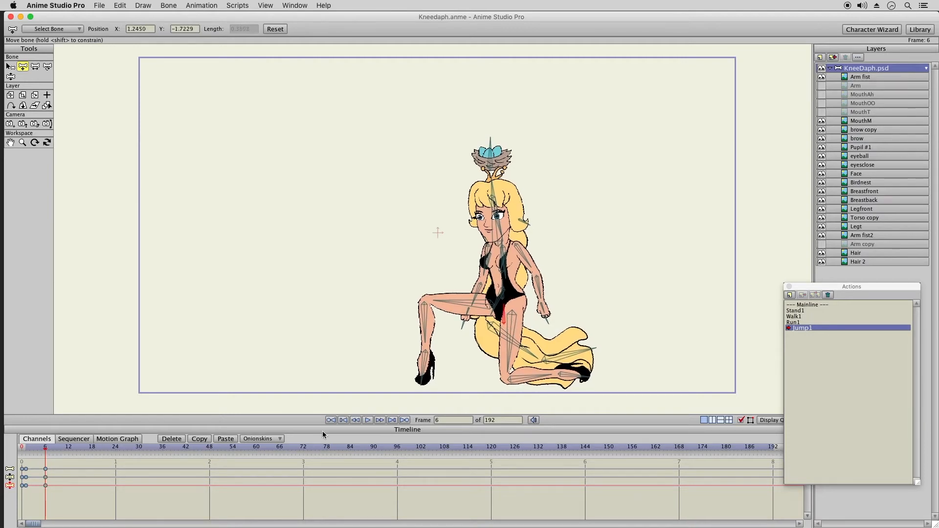
# Scrub between frames 1 and 6 to check the descent into the kneel, stopping at frame 3.
pyautogui.click(26, 451)
pyautogui.moveTo(26, 451); pyautogui.dragTo(45, 455)
pyautogui.click(27, 450)
pyautogui.moveTo(27, 451); pyautogui.dragTo(48, 455)
pyautogui.click(33, 450)
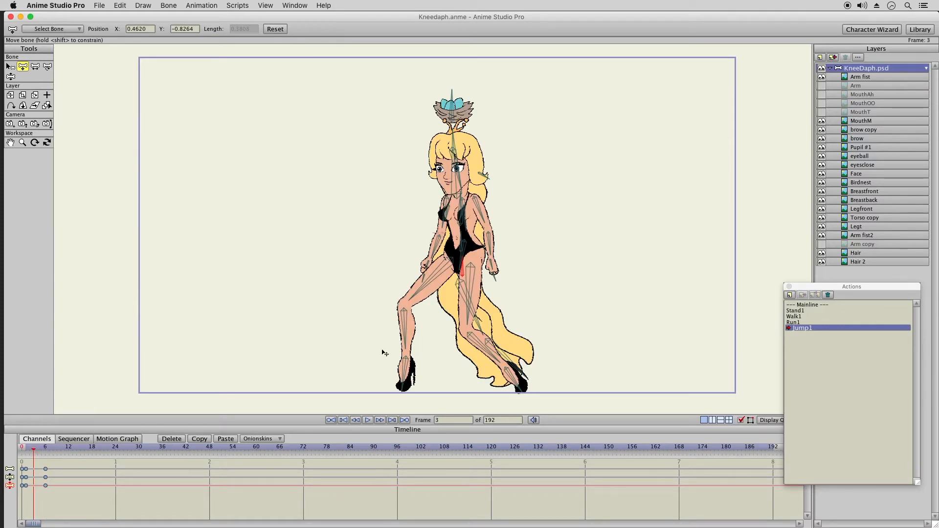
pyautogui.moveTo(427, 357); pyautogui.dragTo(435, 355)
pyautogui.click(121, 6)
pyautogui.click(129, 84)
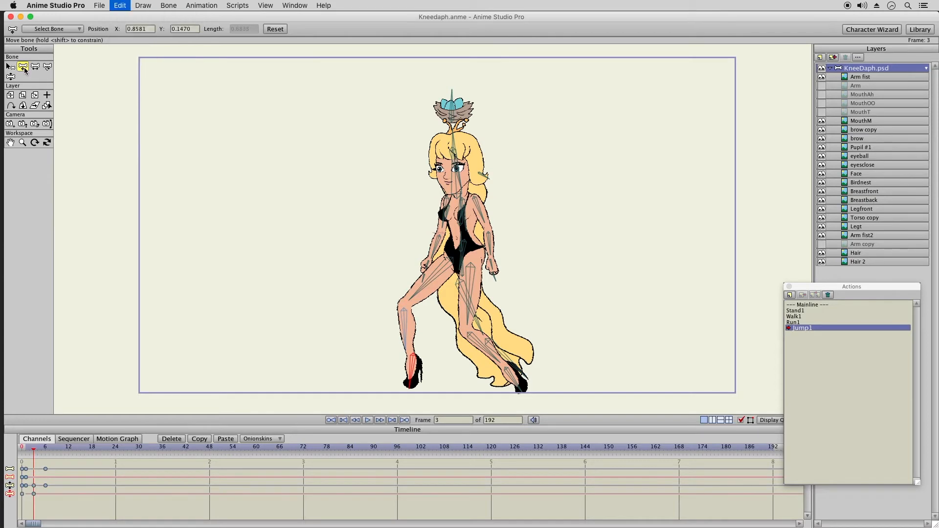
# At frame 3, move the root bone to about X 0.83, Y -0.73 and scrub through the descent to frame 6.
pyautogui.click(464, 275)
pyautogui.moveTo(465, 275); pyautogui.dragTo(481, 269)
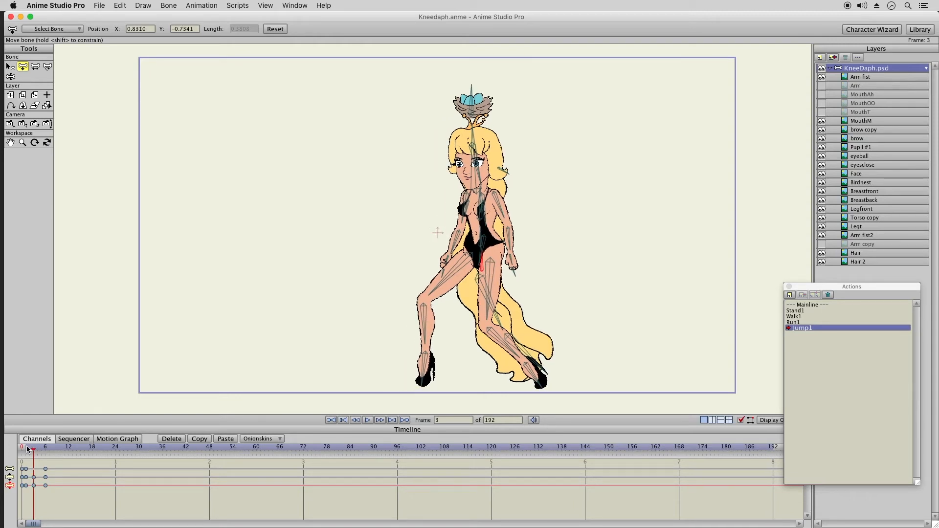
pyautogui.moveTo(26, 448); pyautogui.dragTo(47, 453)
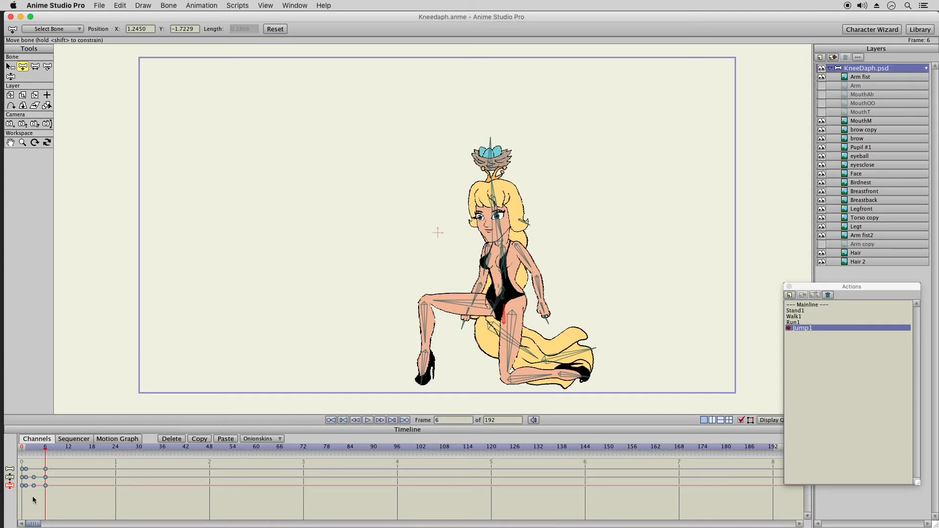
pyautogui.moveTo(33, 459); pyautogui.dragTo(34, 497)
pyautogui.rightClick(45, 486)
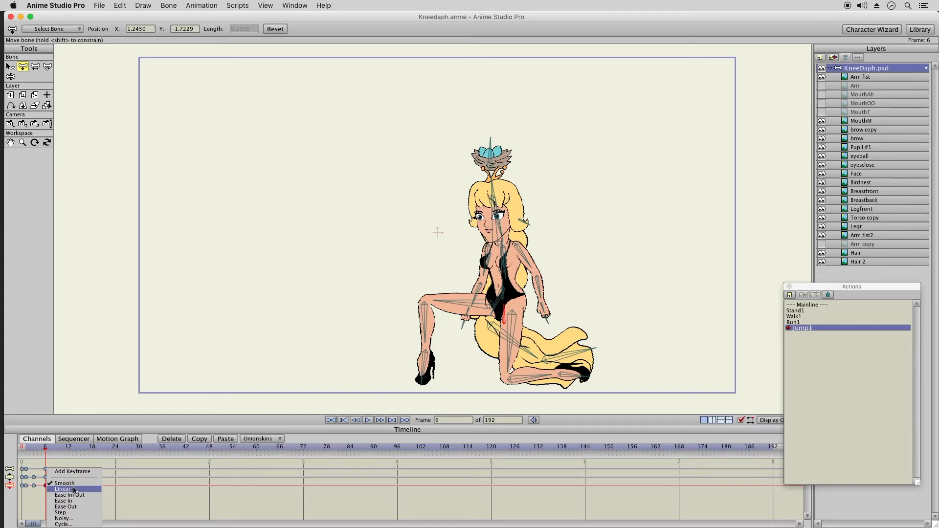
pyautogui.click(157, 478)
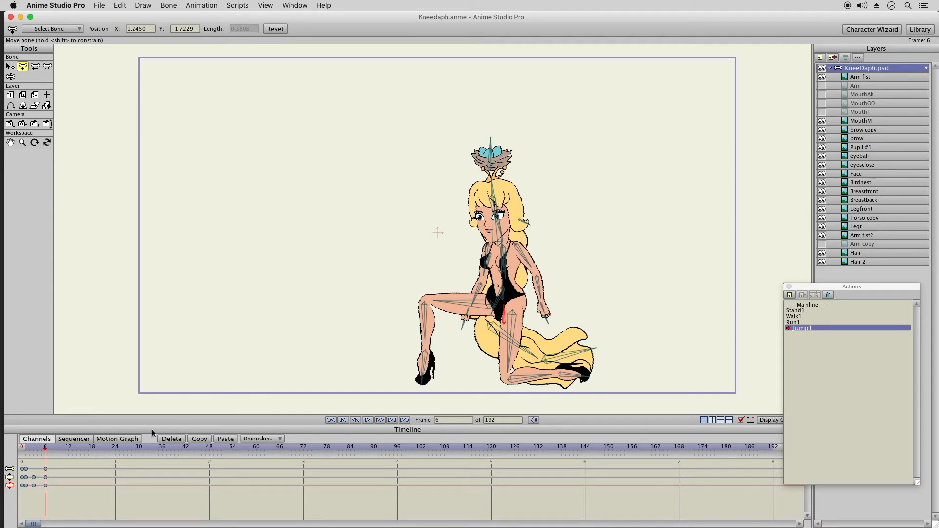
# At frame 3, nudge the chest bones slightly with the Manipulate Bones tool.
pyautogui.moveTo(27, 451); pyautogui.dragTo(46, 452)
pyautogui.moveTo(45, 450)
pyautogui.mouseDown()
pyautogui.moveTo(25, 453)
pyautogui.moveTo(45, 457)
pyautogui.mouseUp()
pyautogui.moveTo(31, 453); pyautogui.dragTo(34, 453)
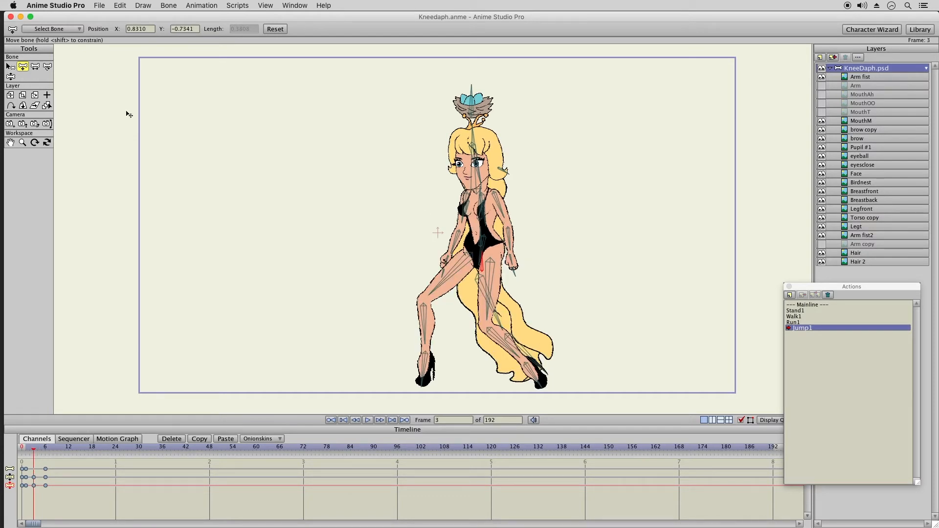
pyautogui.click(10, 76)
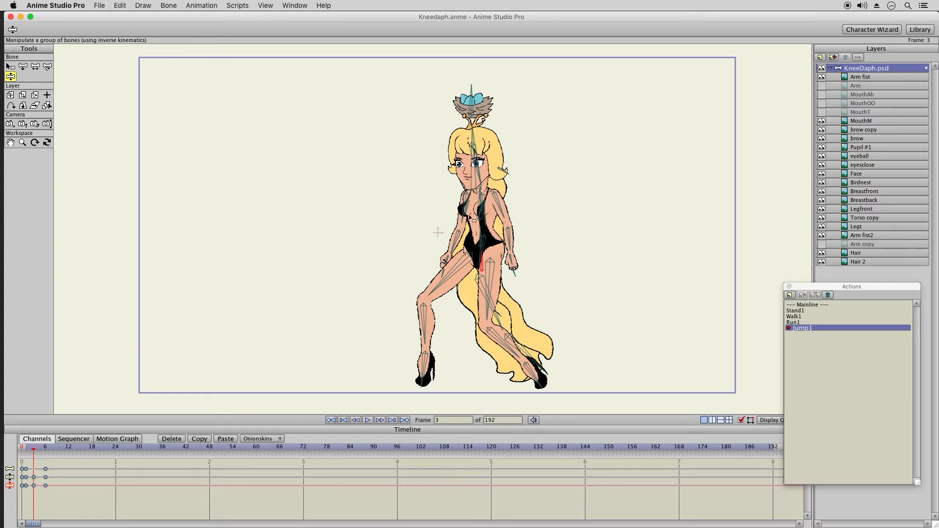
pyautogui.click(474, 215)
pyautogui.moveTo(488, 213); pyautogui.dragTo(489, 214)
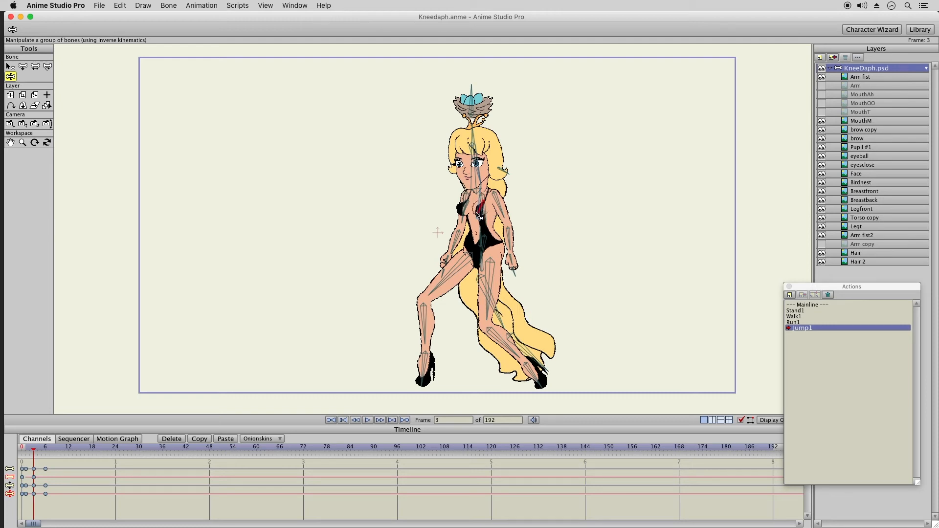
# At frame 6, shift the chest bones, tilt the head slightly forward and lift the trailing hair.
pyautogui.click(45, 451)
pyautogui.press('Left')
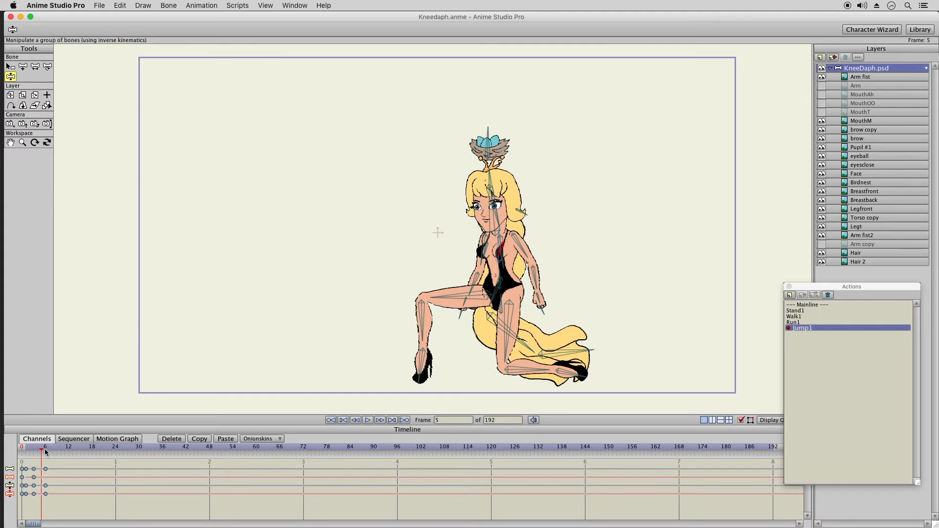
pyautogui.click(47, 453)
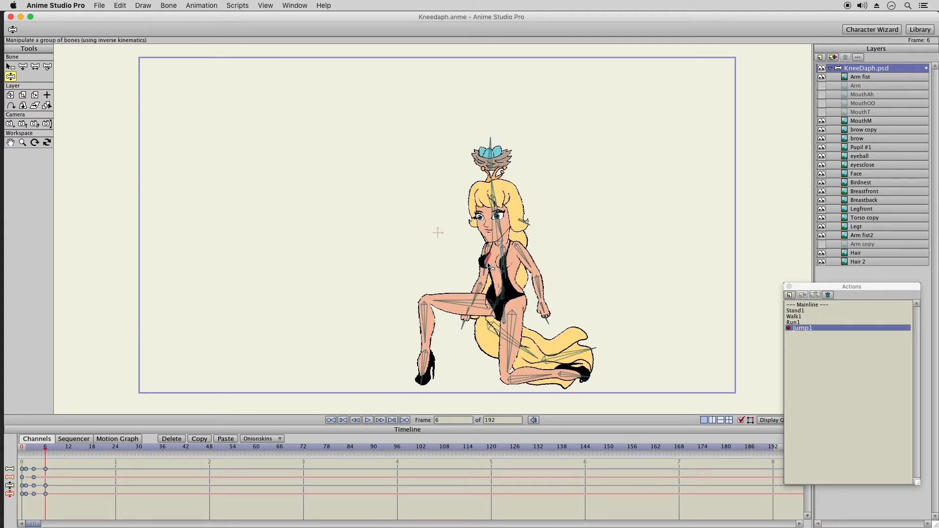
pyautogui.moveTo(502, 271)
pyautogui.mouseDown()
pyautogui.moveTo(511, 268)
pyautogui.moveTo(498, 267)
pyautogui.mouseUp()
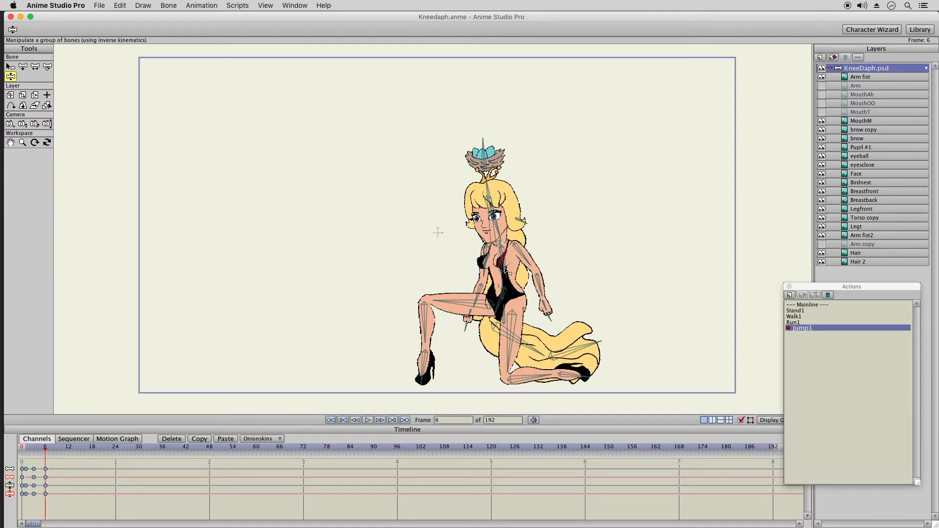
# At frame 7, lower the trailing hair, adjust the side hair lock and tilt the bird nest slightly back.
pyautogui.click(50, 448)
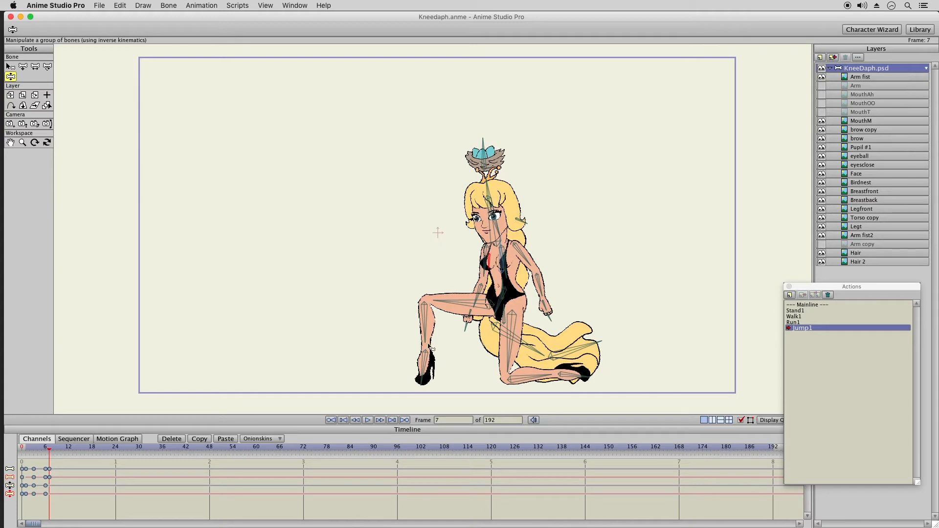
pyautogui.moveTo(604, 347); pyautogui.dragTo(612, 353)
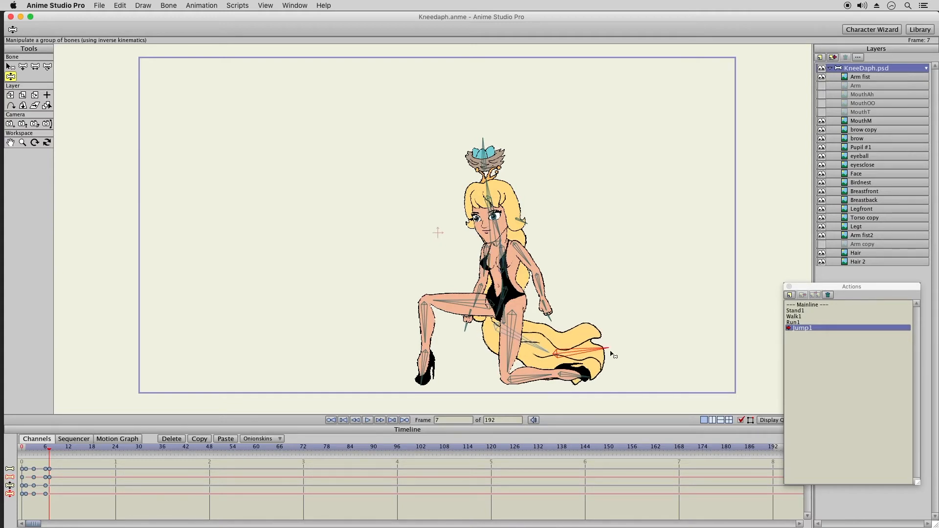
pyautogui.moveTo(489, 188); pyautogui.dragTo(525, 215)
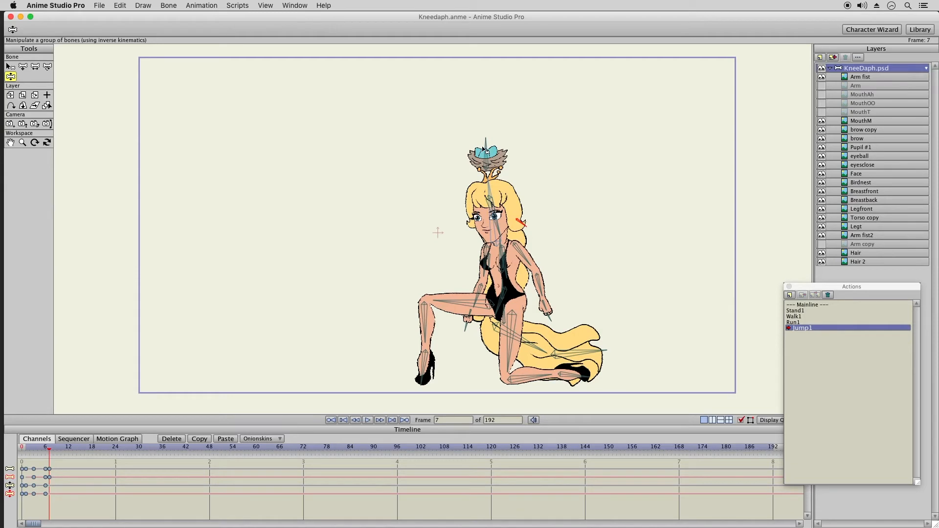
pyautogui.moveTo(487, 148); pyautogui.dragTo(493, 149)
# Add a keyframe at frame 7, copy frame 7's keyframes to frame 12 and scrub through the hold.
pyautogui.moveTo(27, 451); pyautogui.dragTo(70, 453)
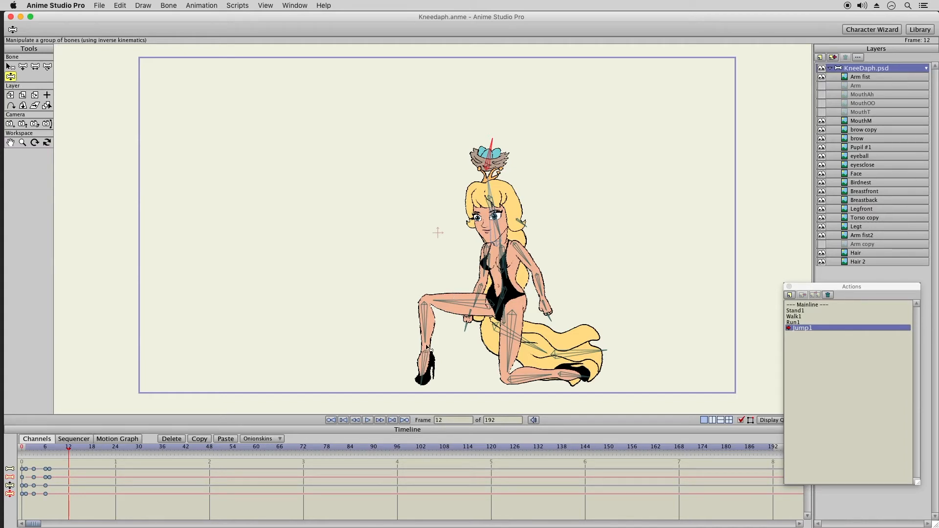
pyautogui.rightClick(48, 486)
pyautogui.click(67, 474)
pyautogui.moveTo(55, 463); pyautogui.dragTo(48, 500)
pyautogui.click(198, 440)
pyautogui.click(221, 438)
pyautogui.click(46, 450)
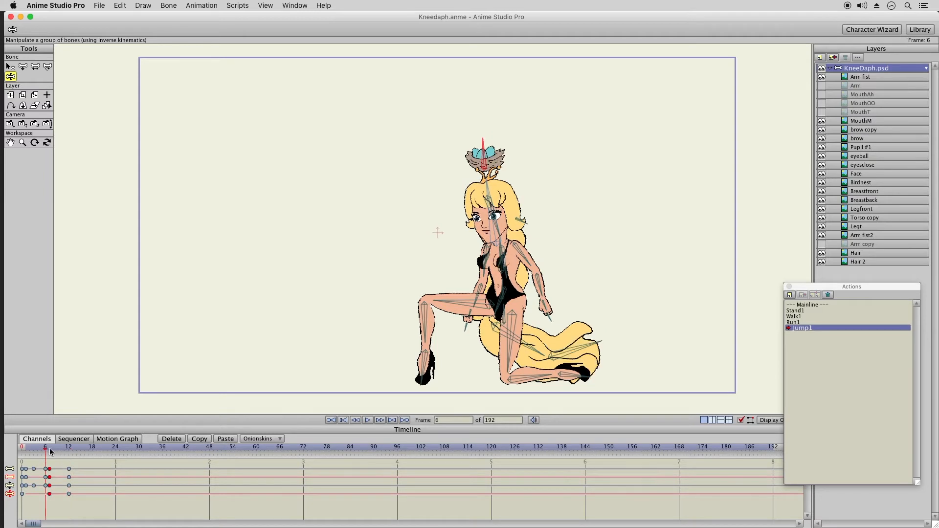
pyautogui.moveTo(53, 453); pyautogui.dragTo(69, 452)
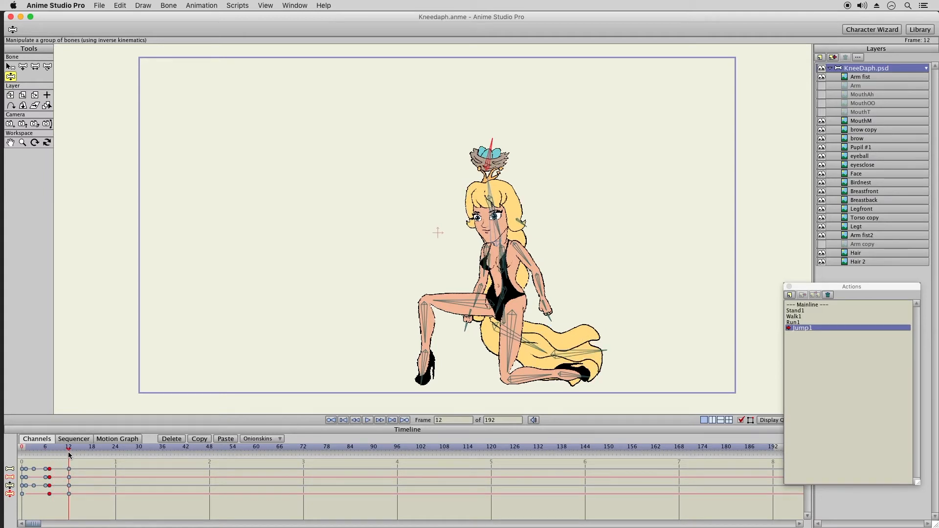
# Copy the keyframes of frame 6 and paste them at frame 12.
pyautogui.click(47, 450)
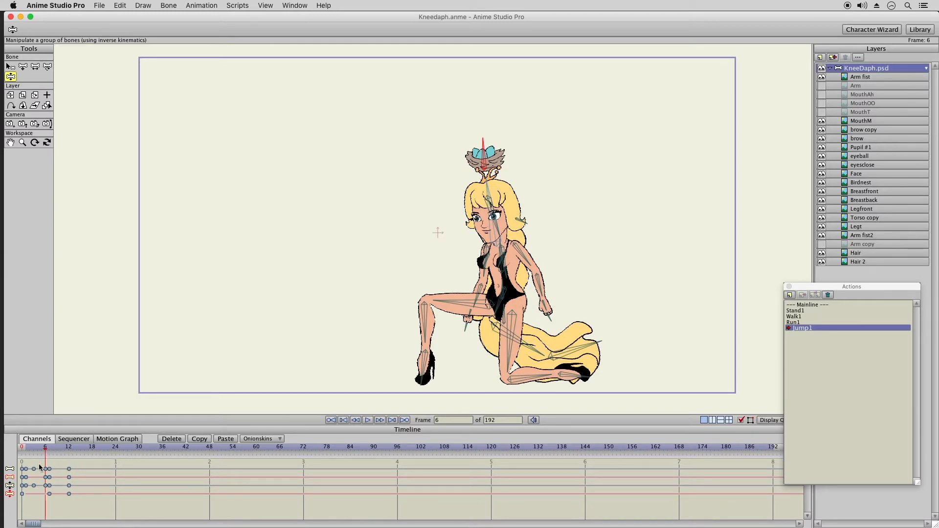
pyautogui.moveTo(41, 466); pyautogui.dragTo(48, 507)
pyautogui.click(68, 448)
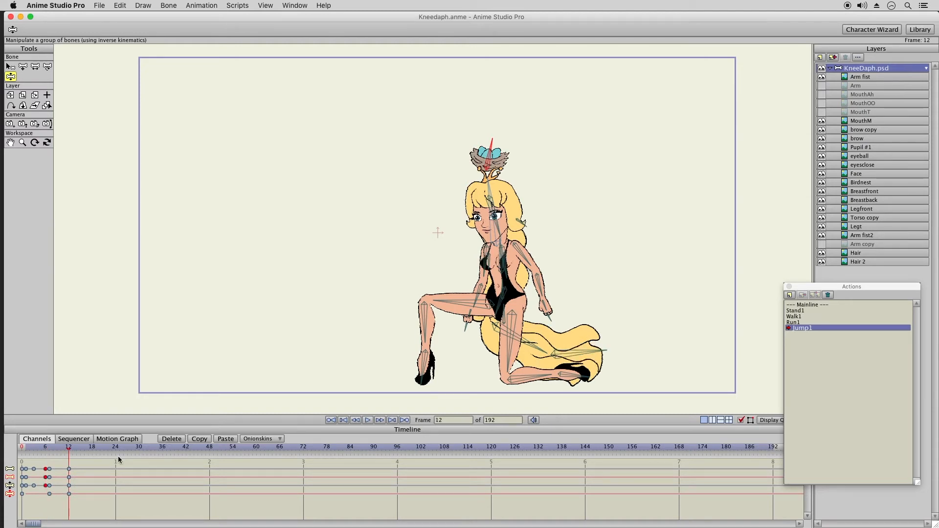
pyautogui.click(225, 438)
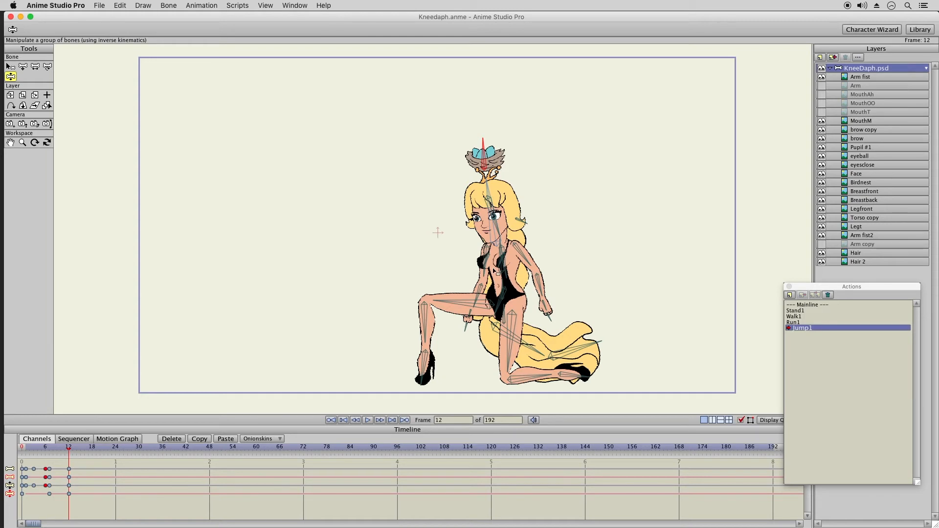
# At frame 12, lean the torso and head forward and swing both arms back behind the body.
pyautogui.moveTo(485, 266); pyautogui.dragTo(468, 228)
pyautogui.click(120, 6)
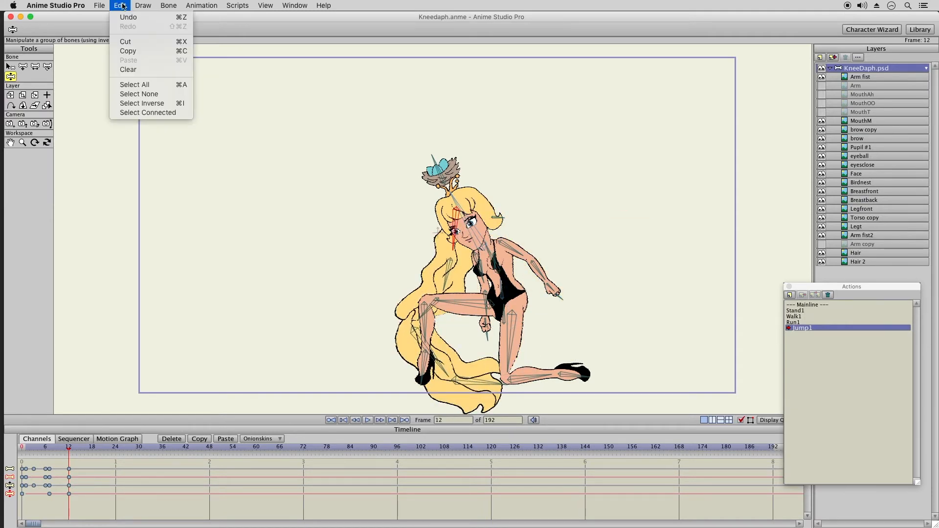
pyautogui.click(285, 103)
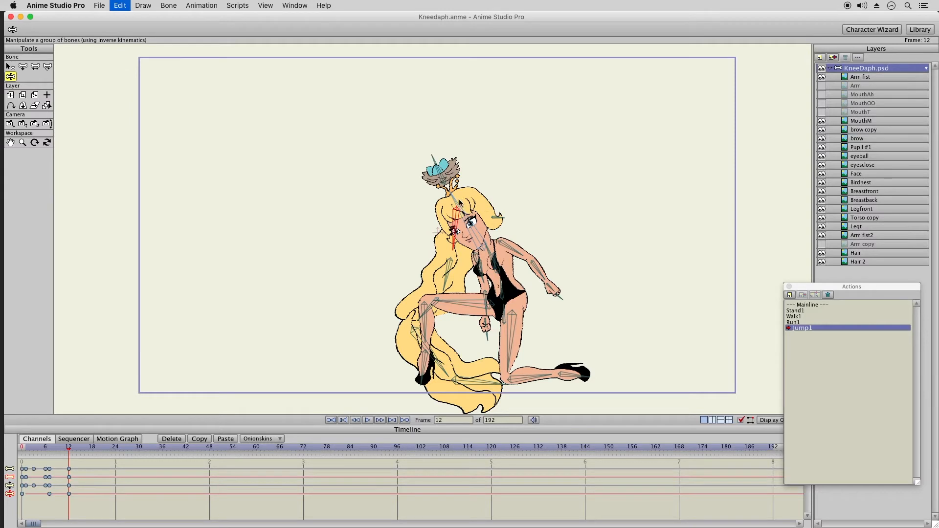
pyautogui.press('super+z')
pyautogui.moveTo(460, 202); pyautogui.dragTo(468, 198)
pyautogui.moveTo(522, 252); pyautogui.dragTo(539, 244)
pyautogui.moveTo(482, 284); pyautogui.dragTo(530, 255)
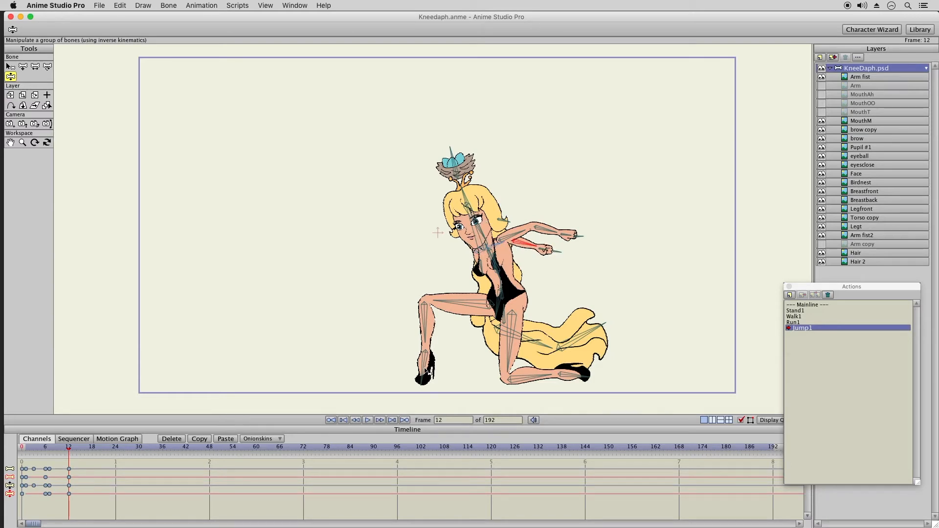
# At frame 12, lower the trailing hair toward the ground and tilt the bird nest upright.
pyautogui.click(571, 376)
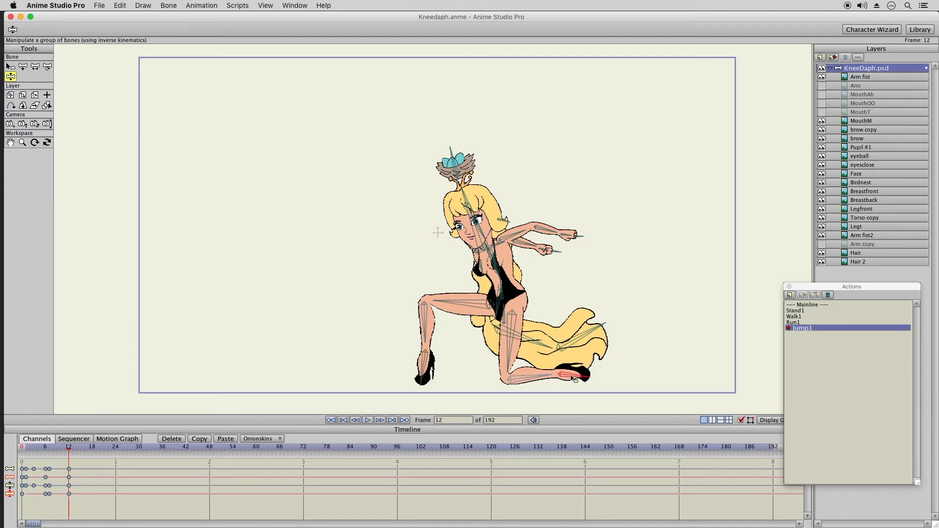
pyautogui.moveTo(581, 344); pyautogui.dragTo(595, 353)
pyautogui.moveTo(543, 338); pyautogui.dragTo(599, 355)
pyautogui.click(601, 355)
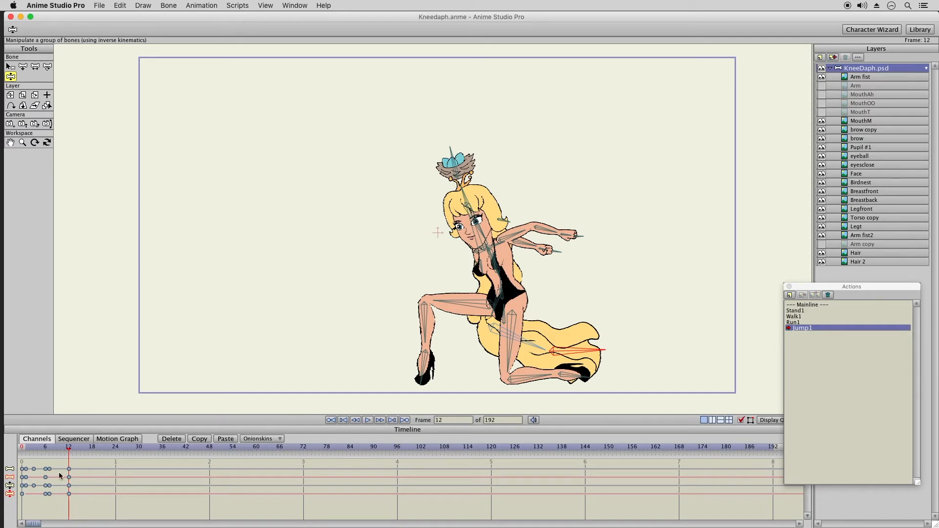
pyautogui.click(451, 156)
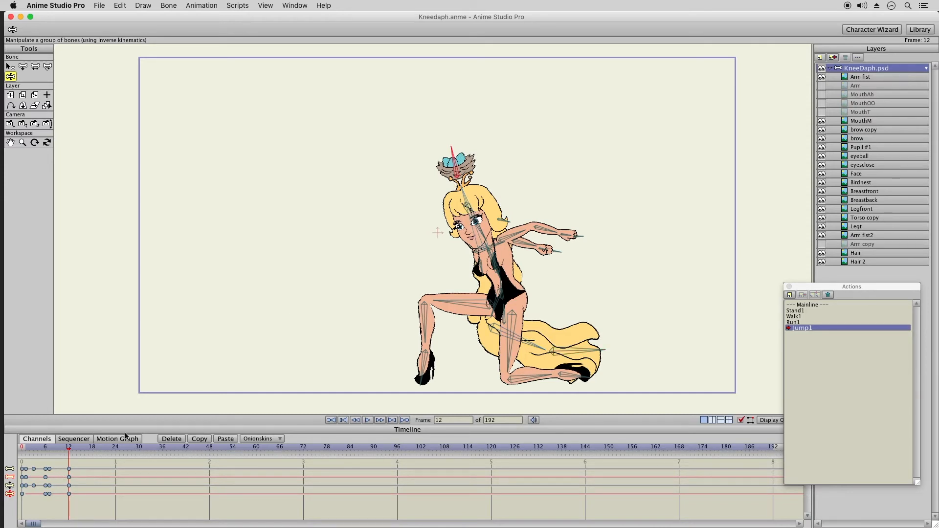
pyautogui.moveTo(26, 451); pyautogui.dragTo(69, 461)
pyautogui.moveTo(461, 152); pyautogui.dragTo(478, 154)
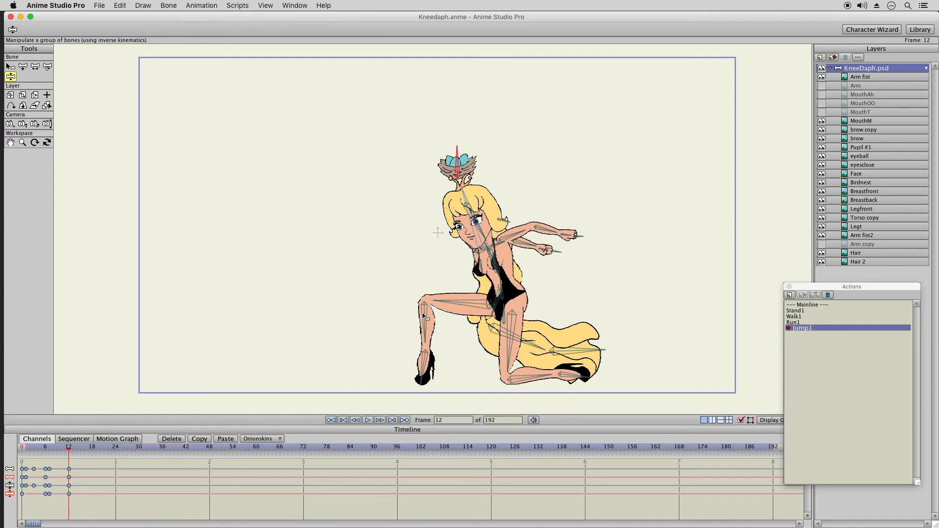
# Copy the standing pose keyframes of frame 1 to frame 15 and scrub through the transition.
pyautogui.click(81, 450)
pyautogui.moveTo(24, 462); pyautogui.dragTo(48, 498)
pyautogui.click(222, 442)
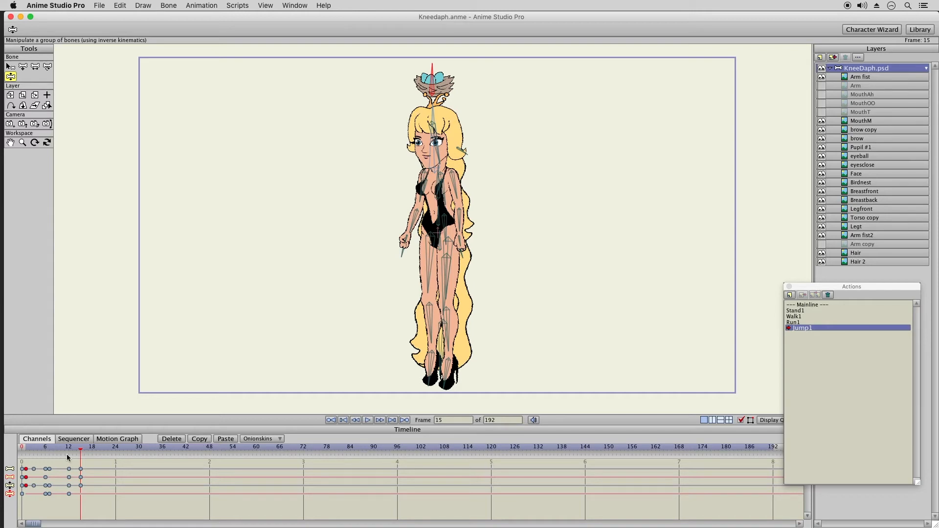
pyautogui.moveTo(63, 453); pyautogui.dragTo(82, 455)
# At frame 15, raise both bent arms in front of the face and shift the front foot slightly back.
pyautogui.moveTo(447, 352); pyautogui.dragTo(407, 171)
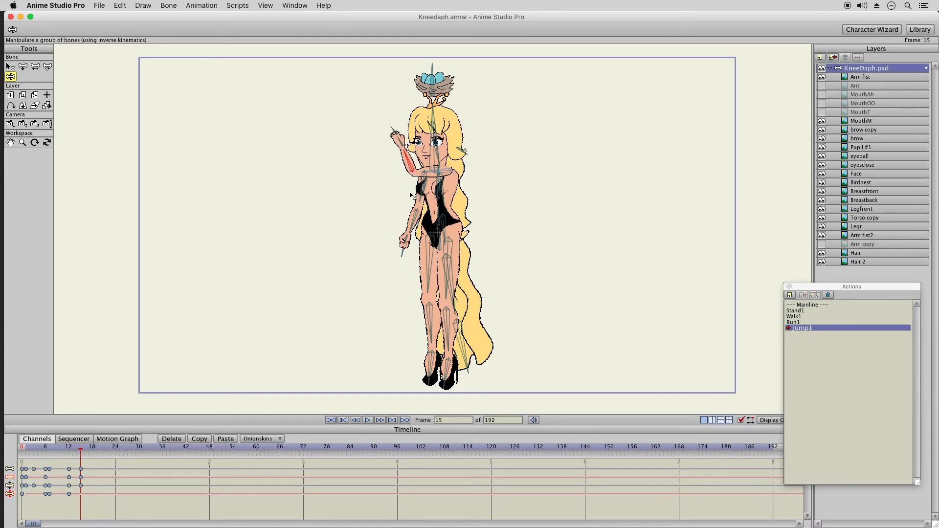
pyautogui.click(409, 223)
pyautogui.moveTo(397, 202); pyautogui.dragTo(388, 184)
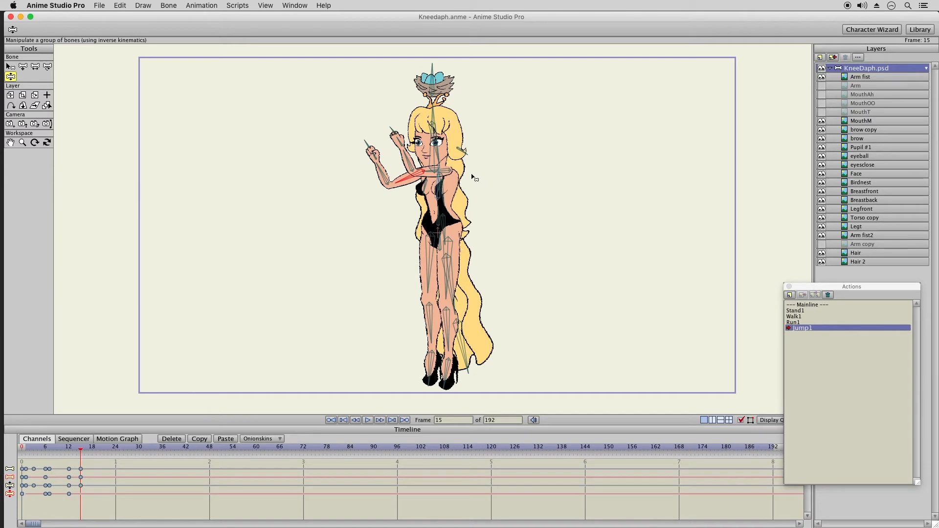
pyautogui.click(436, 341)
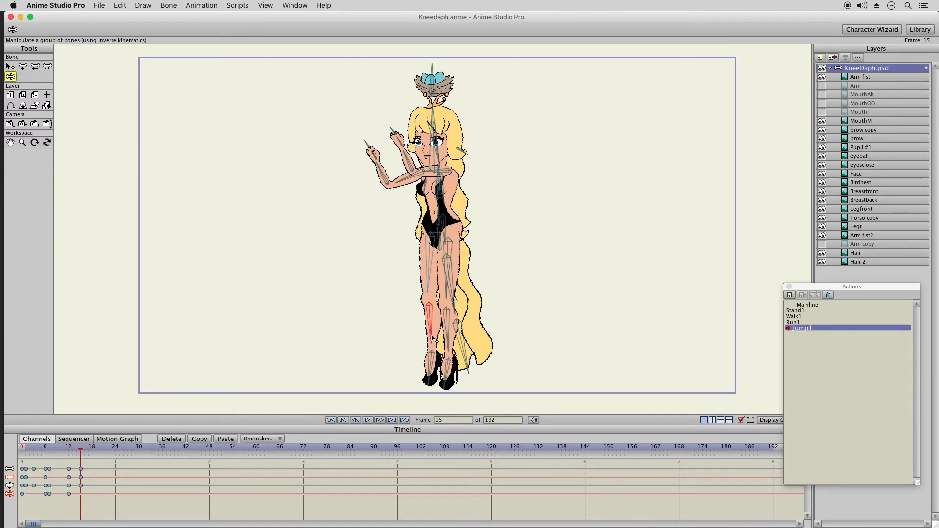
pyautogui.moveTo(433, 341); pyautogui.dragTo(437, 341)
pyautogui.click(446, 344)
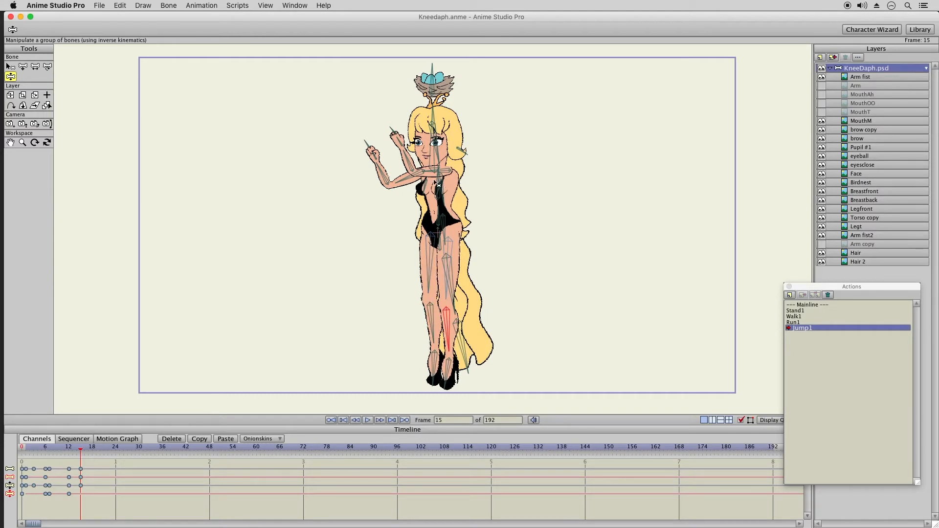
# At frame 15, adjust the upper body and swing the long hair out behind the legs.
pyautogui.moveTo(443, 167); pyautogui.dragTo(451, 164)
pyautogui.moveTo(476, 344); pyautogui.dragTo(483, 341)
pyautogui.moveTo(440, 180); pyautogui.dragTo(433, 198)
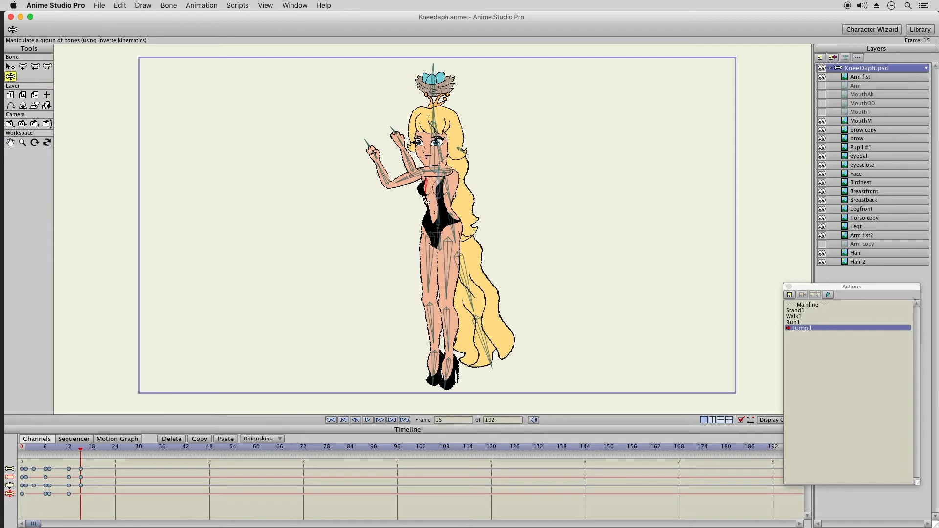
# At frame 15, tilt the head back and re-angle the bird nest, checking the motion against the preceding frames.
pyautogui.moveTo(426, 144); pyautogui.dragTo(450, 161)
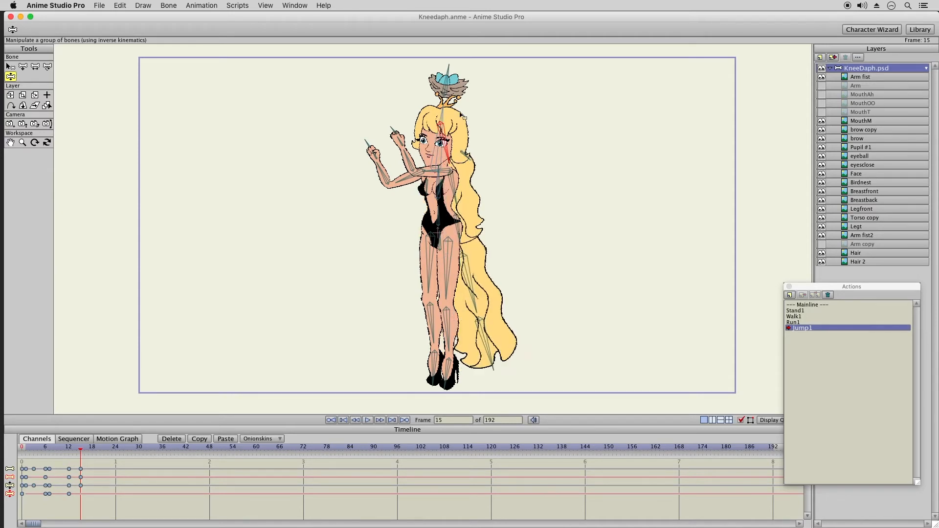
pyautogui.moveTo(448, 72); pyautogui.dragTo(451, 69)
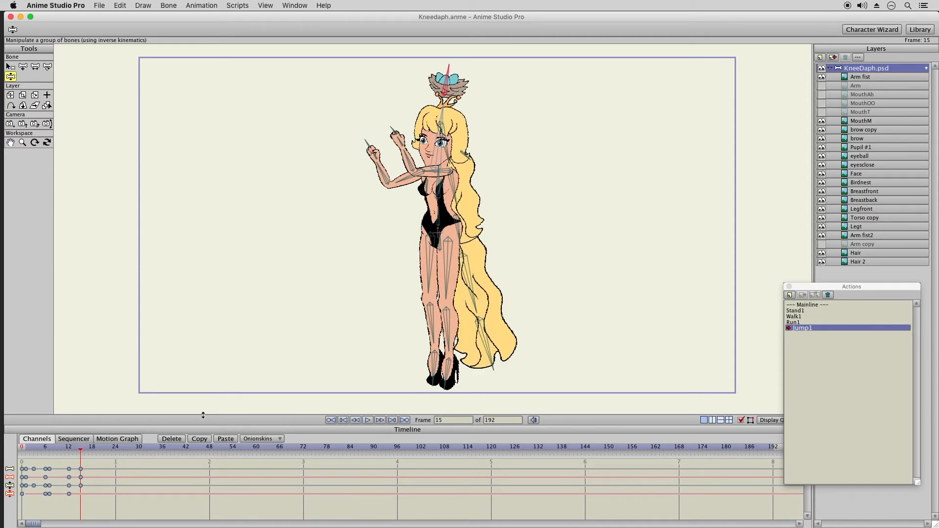
pyautogui.moveTo(67, 450); pyautogui.dragTo(81, 452)
pyautogui.moveTo(445, 72); pyautogui.dragTo(462, 73)
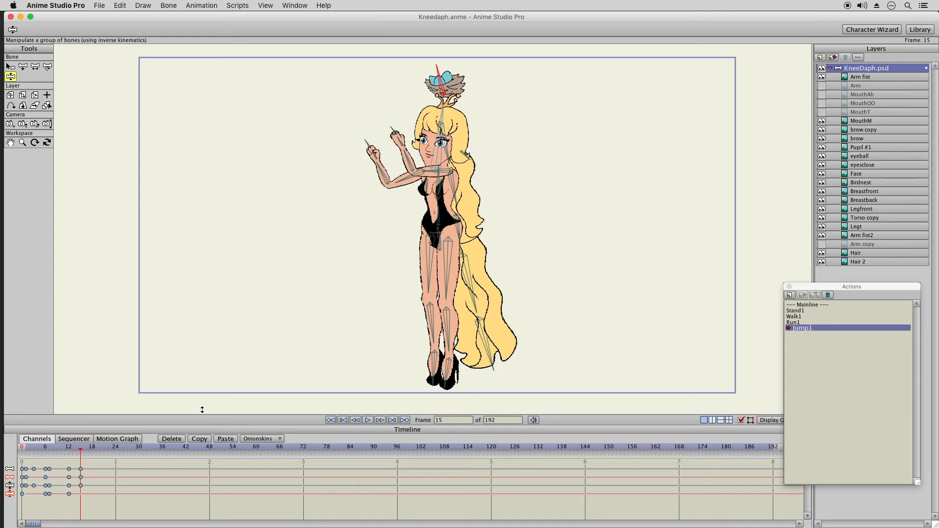
# At frame 18, lift the whole character off the ground by its root bone and sweep the lower legs backward.
pyautogui.click(93, 450)
pyautogui.click(22, 67)
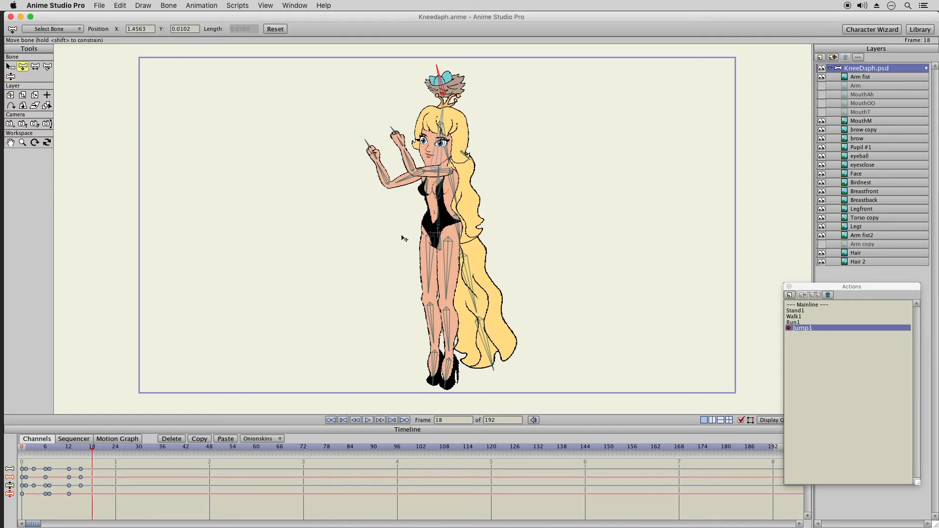
pyautogui.moveTo(442, 252); pyautogui.dragTo(443, 182)
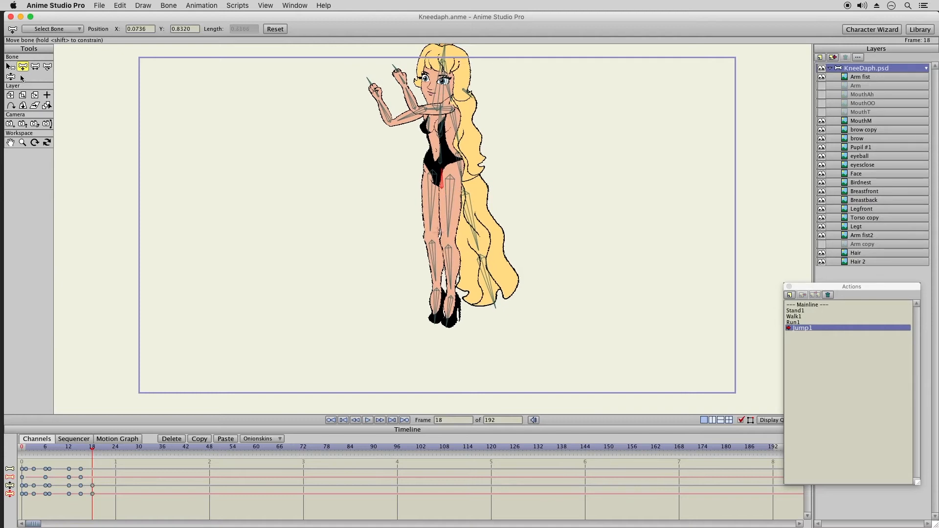
pyautogui.click(13, 78)
pyautogui.moveTo(445, 287); pyautogui.dragTo(458, 303)
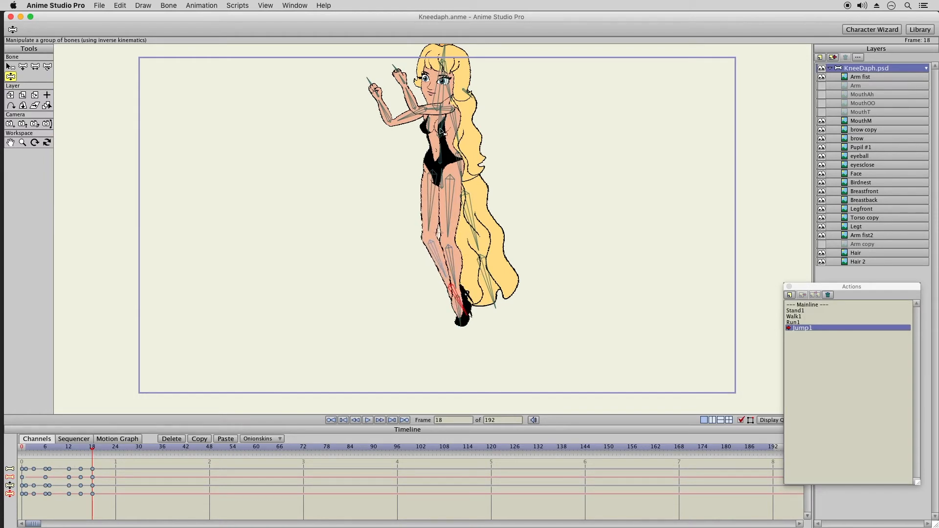
# At frame 18, raise both arms overhead and let the hair hang straight down behind the body.
pyautogui.moveTo(440, 118); pyautogui.dragTo(444, 116)
pyautogui.moveTo(488, 293); pyautogui.dragTo(487, 267)
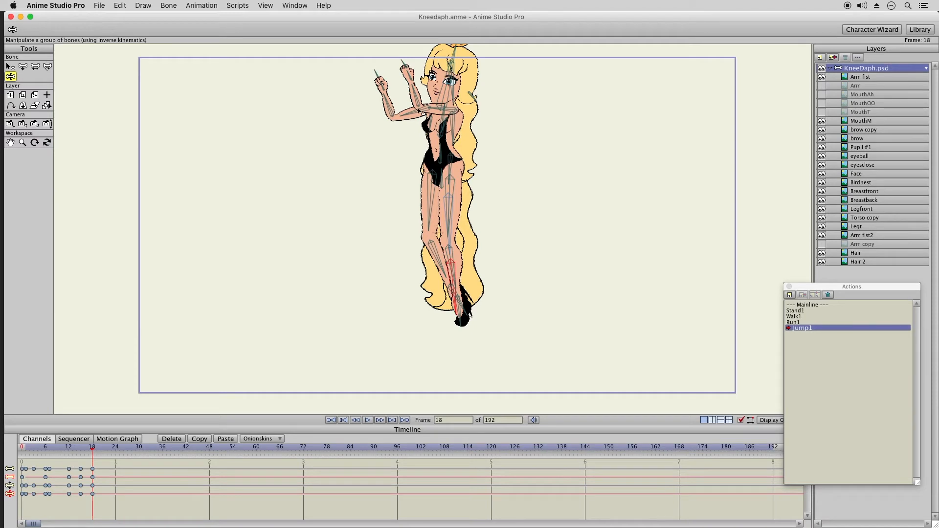
pyautogui.moveTo(417, 100); pyautogui.dragTo(431, 51)
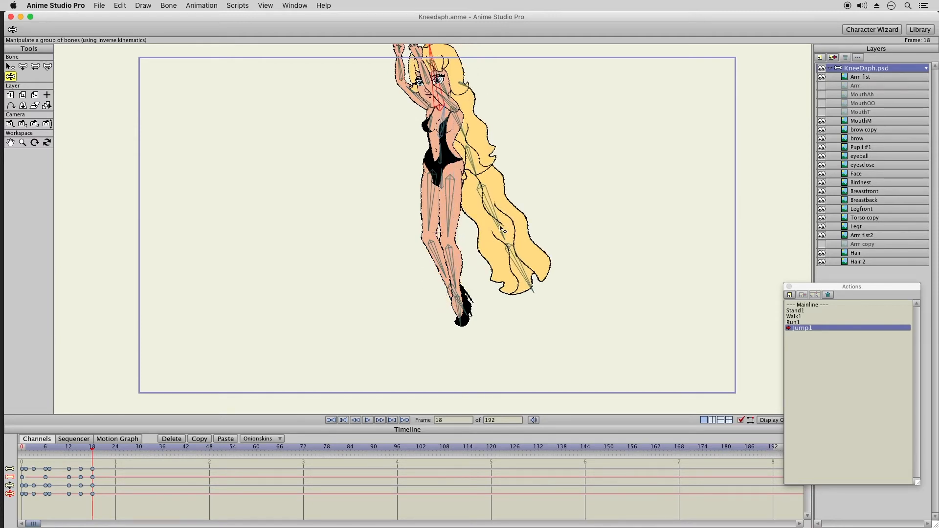
pyautogui.moveTo(483, 170); pyautogui.dragTo(465, 327)
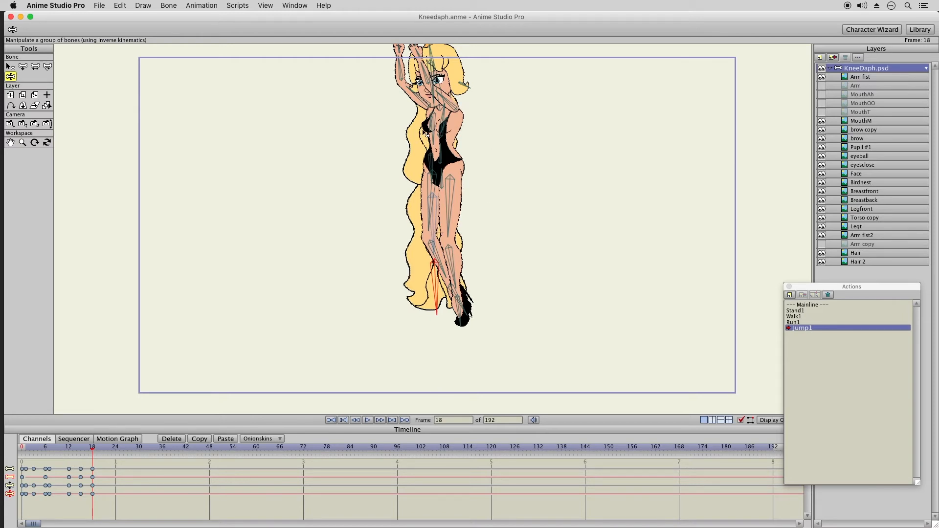
pyautogui.click(428, 134)
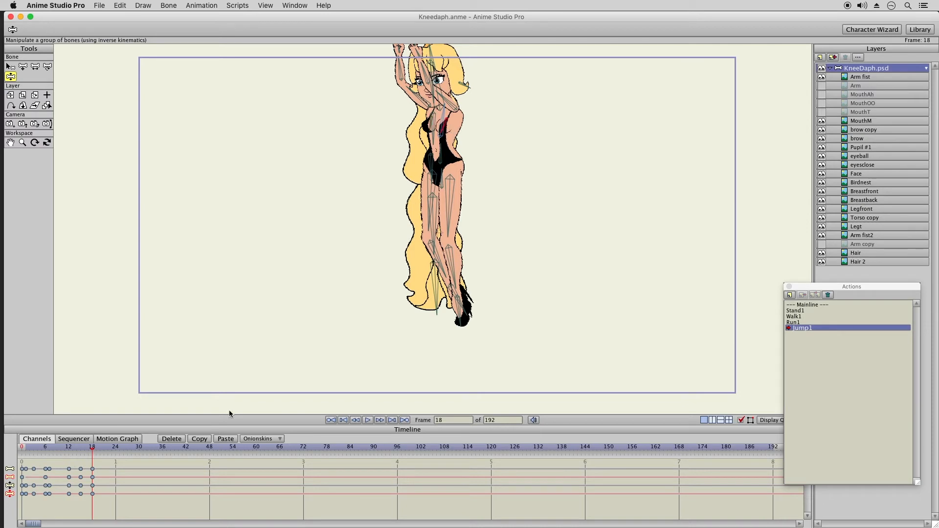
# At frame 22, move the whole character down slightly and swing the hair out behind the back.
pyautogui.click(108, 451)
pyautogui.click(23, 68)
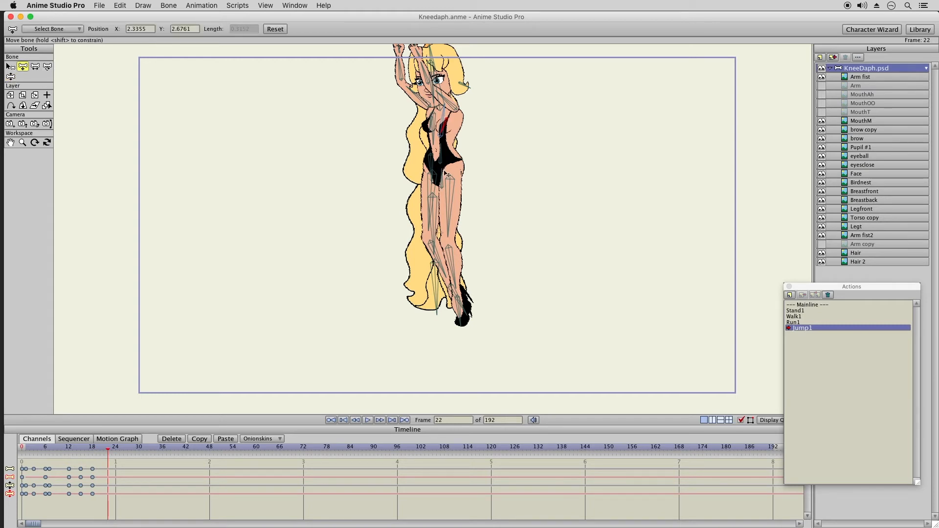
pyautogui.moveTo(444, 188); pyautogui.dragTo(443, 202)
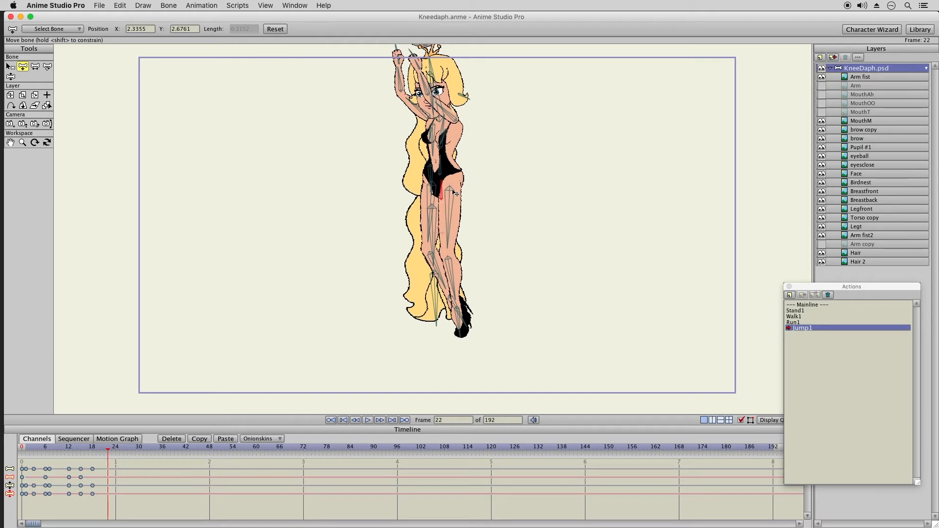
pyautogui.click(11, 76)
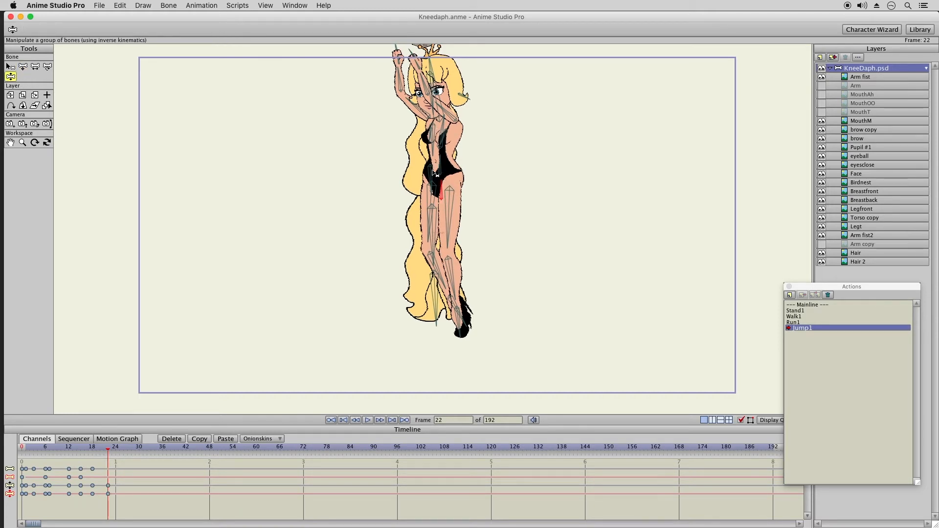
pyautogui.moveTo(421, 159); pyautogui.dragTo(488, 234)
pyautogui.moveTo(487, 279); pyautogui.dragTo(496, 255)
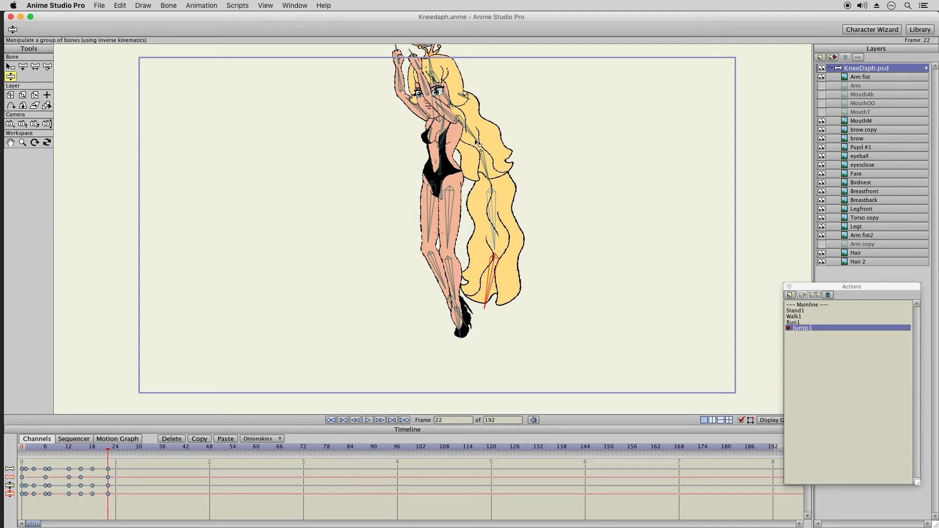
# At frame 22, bring both hands up beside the bird nest on the head and tilt the nest upright.
pyautogui.click(437, 66)
pyautogui.moveTo(439, 63)
pyautogui.mouseDown()
pyautogui.moveTo(440, 89)
pyautogui.moveTo(405, 79)
pyautogui.moveTo(426, 58)
pyautogui.mouseUp()
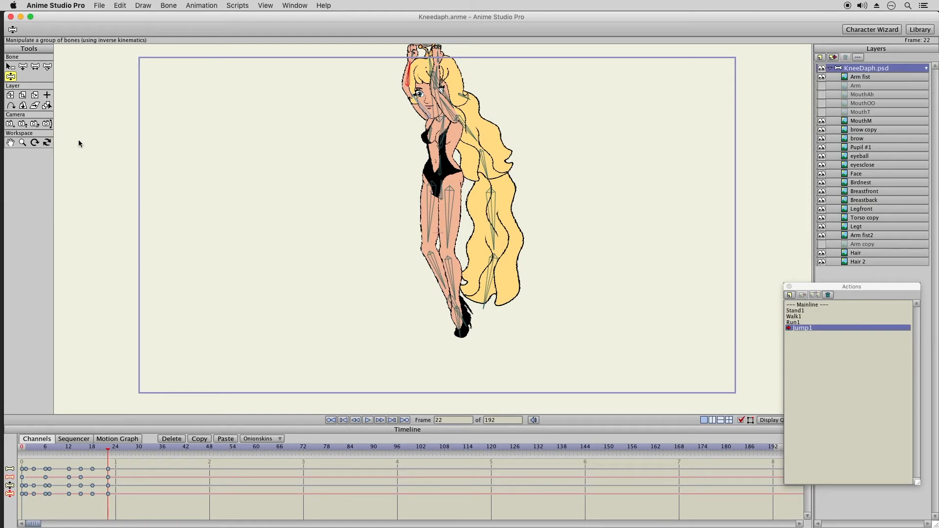
pyautogui.click(22, 142)
pyautogui.moveTo(263, 119); pyautogui.dragTo(259, 118)
pyautogui.click(10, 77)
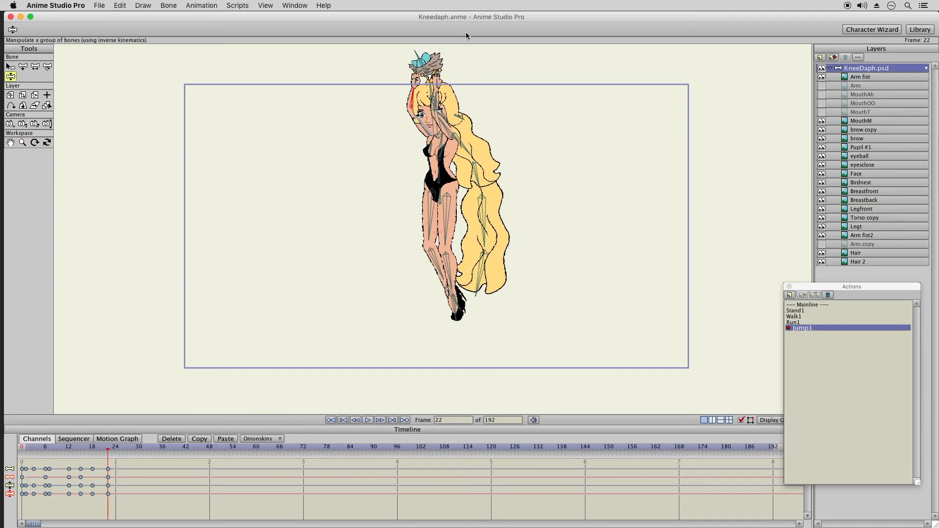
pyautogui.moveTo(428, 49); pyautogui.dragTo(436, 49)
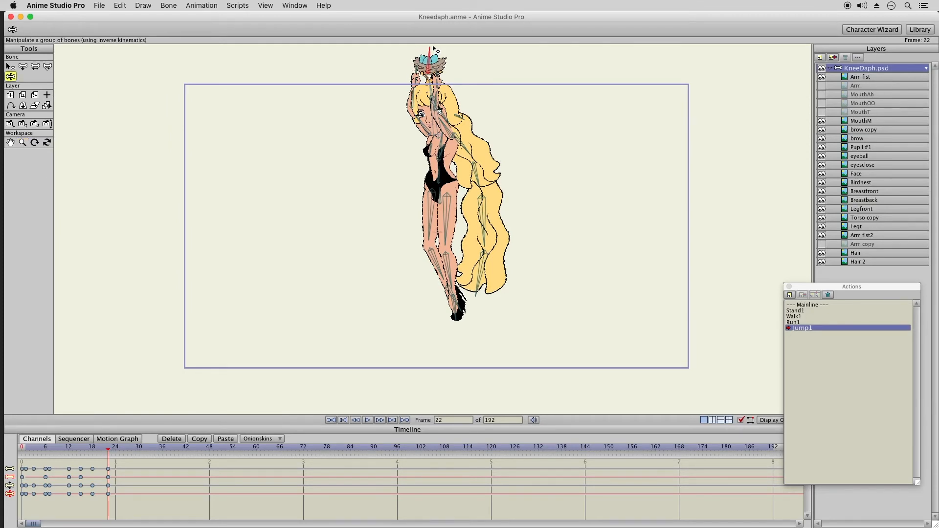
pyautogui.click(23, 142)
pyautogui.moveTo(268, 144); pyautogui.dragTo(323, 153)
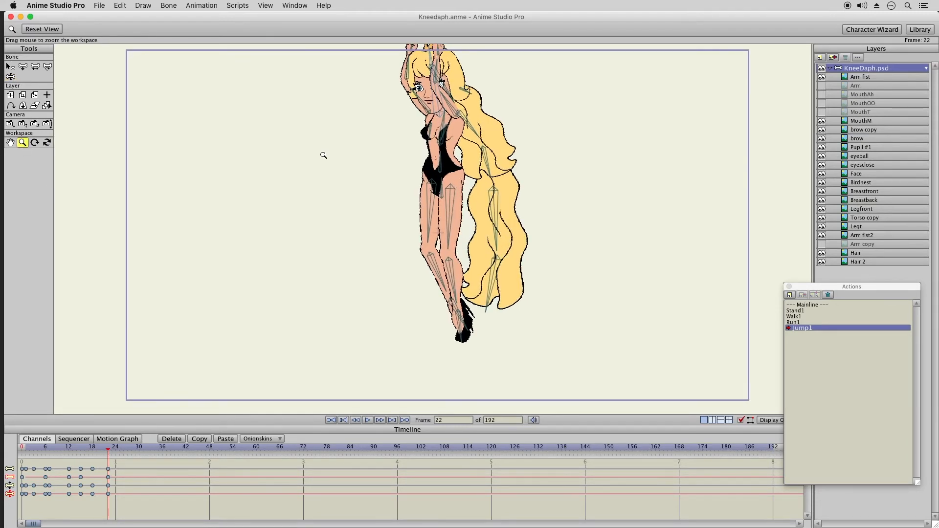
pyautogui.click(11, 76)
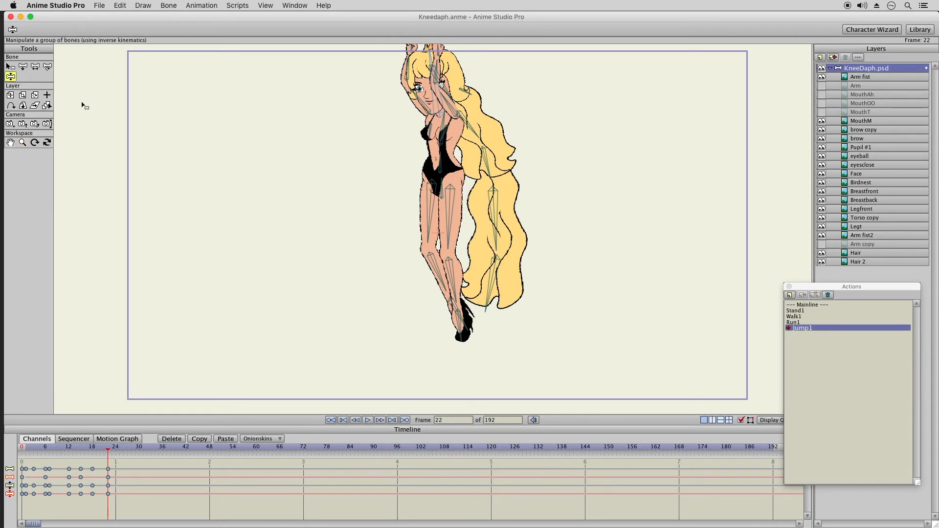
pyautogui.click(442, 282)
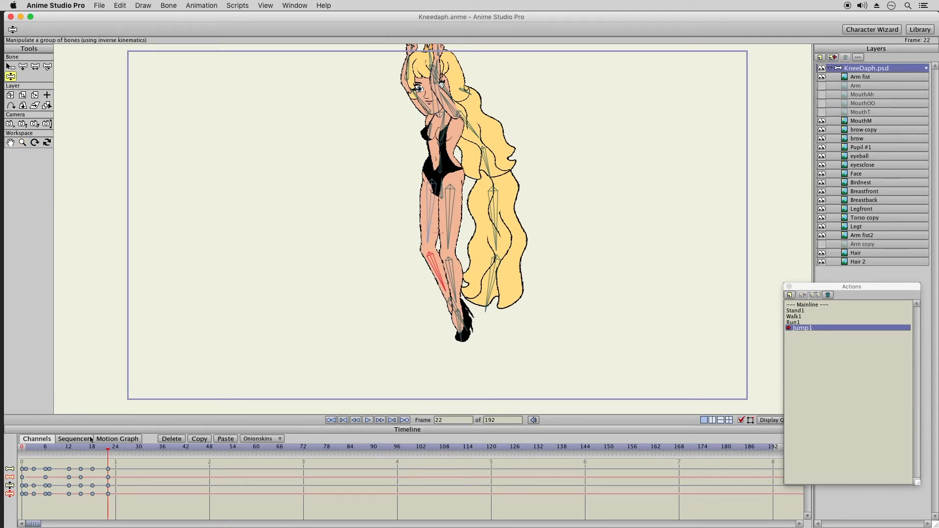
# At frame 14, raise the root bone until the feet are inside the canvas border, and scrub through the take-off.
pyautogui.moveTo(64, 449); pyautogui.dragTo(79, 450)
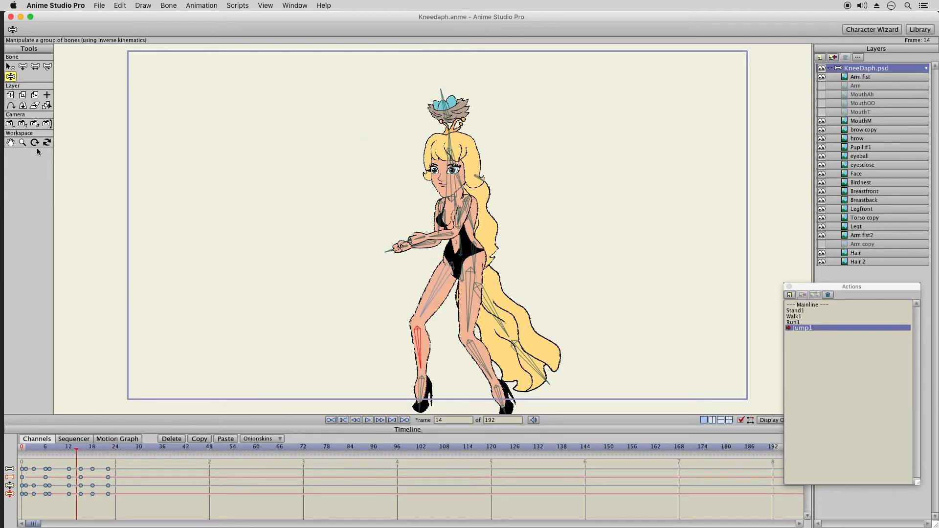
pyautogui.click(23, 67)
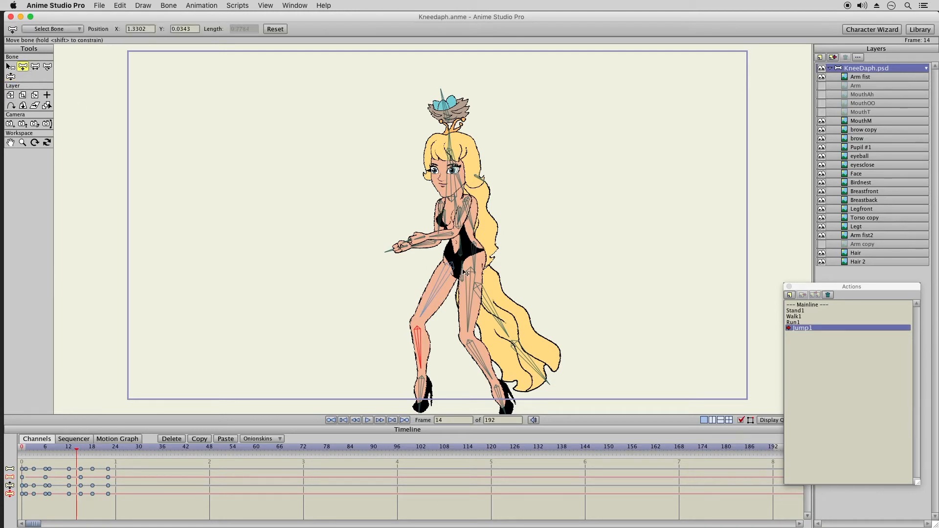
pyautogui.moveTo(464, 279); pyautogui.dragTo(464, 259)
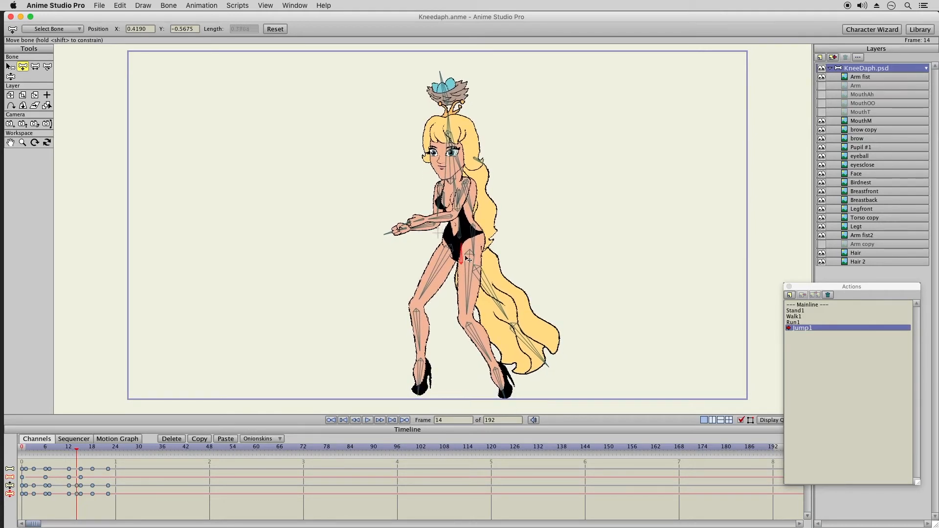
pyautogui.moveTo(70, 448); pyautogui.dragTo(84, 451)
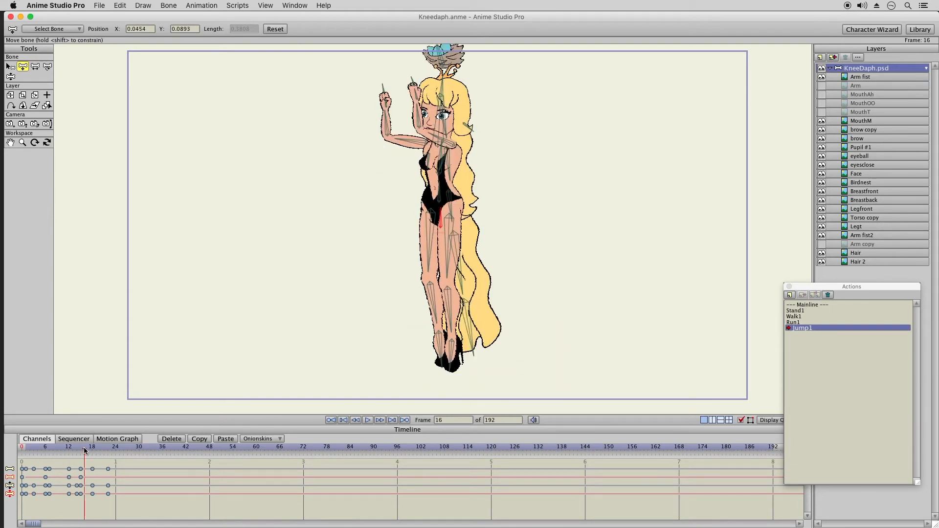
# At frame 22, raise the whole character above its frame 18 height by moving the root bone up.
pyautogui.moveTo(88, 451); pyautogui.dragTo(107, 456)
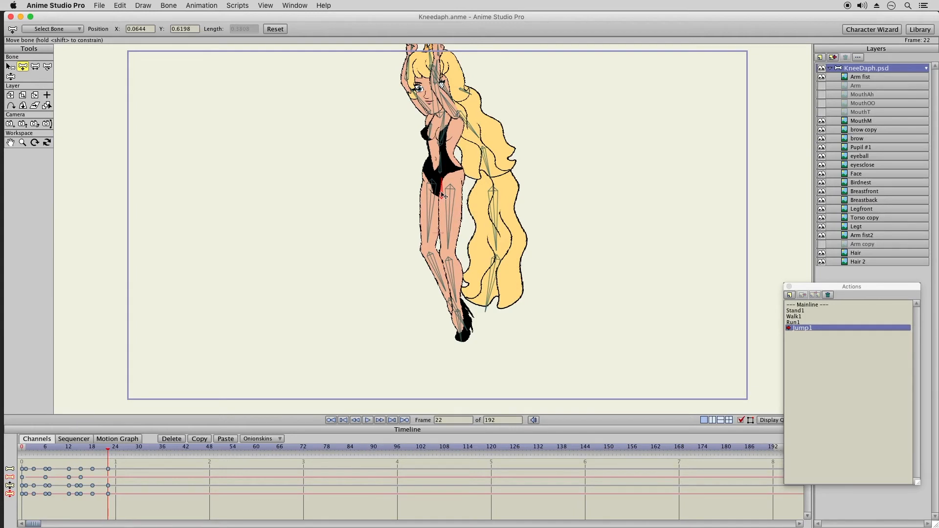
pyautogui.moveTo(444, 195); pyautogui.dragTo(442, 176)
pyautogui.moveTo(78, 447)
pyautogui.mouseDown()
pyautogui.moveTo(105, 454)
pyautogui.moveTo(92, 454)
pyautogui.mouseUp()
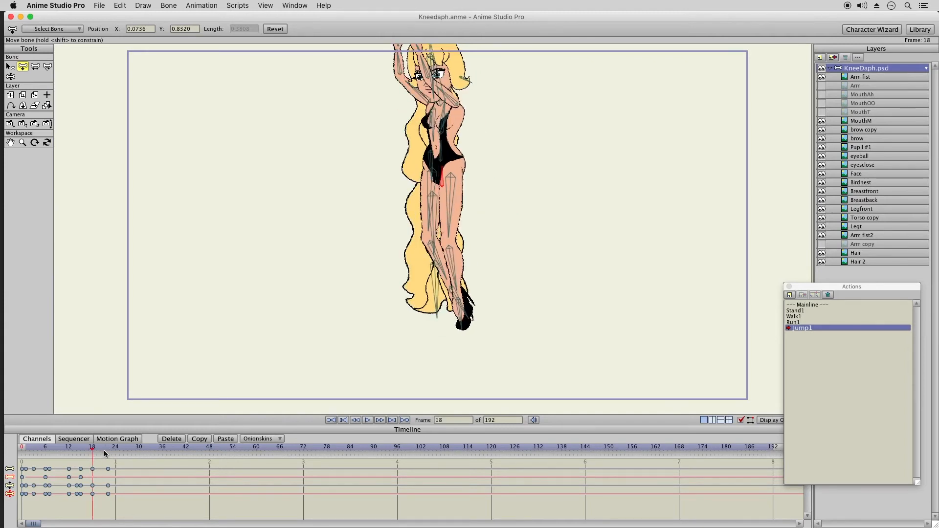
pyautogui.click(108, 449)
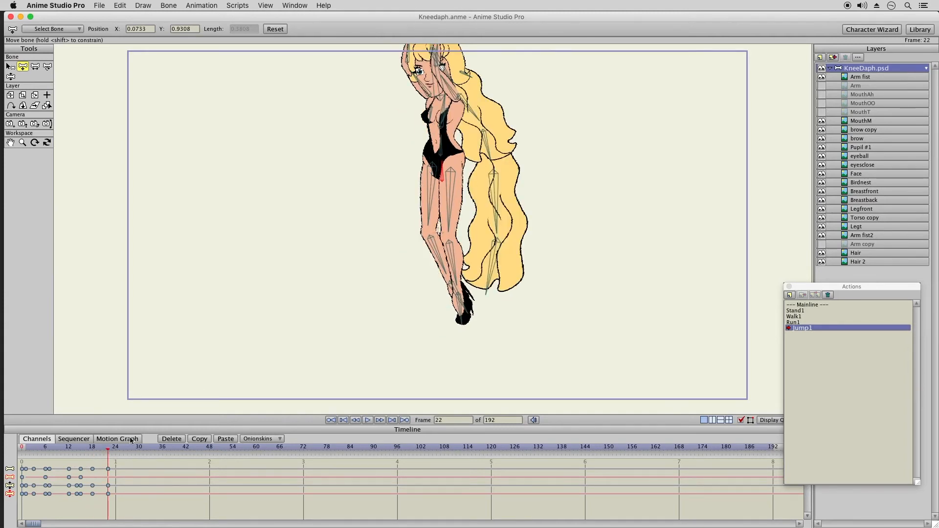
pyautogui.moveTo(446, 172); pyautogui.dragTo(443, 165)
# Scrub between frames 18 and 22, and pull the hair closer to the body at frame 22.
pyautogui.click(11, 77)
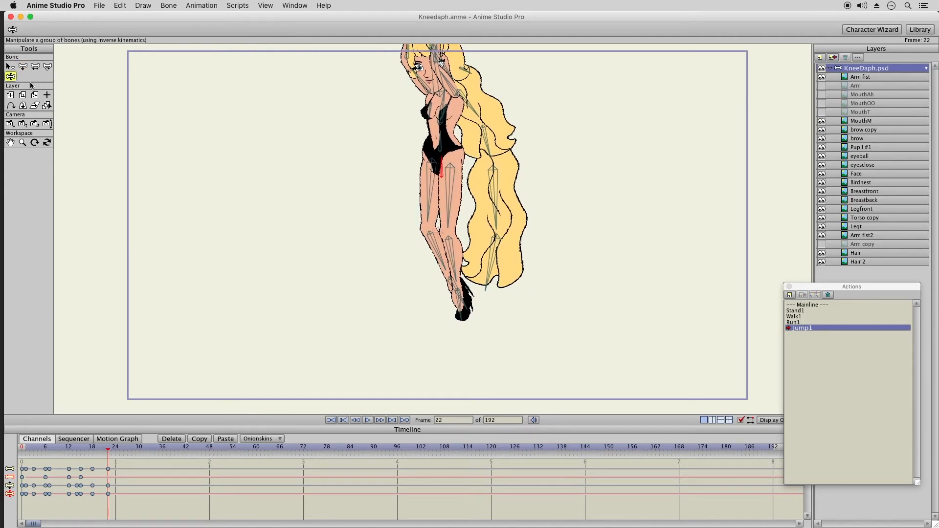
pyautogui.moveTo(87, 447); pyautogui.dragTo(97, 447)
pyautogui.moveTo(103, 447); pyautogui.dragTo(107, 447)
pyautogui.moveTo(489, 153); pyautogui.dragTo(480, 172)
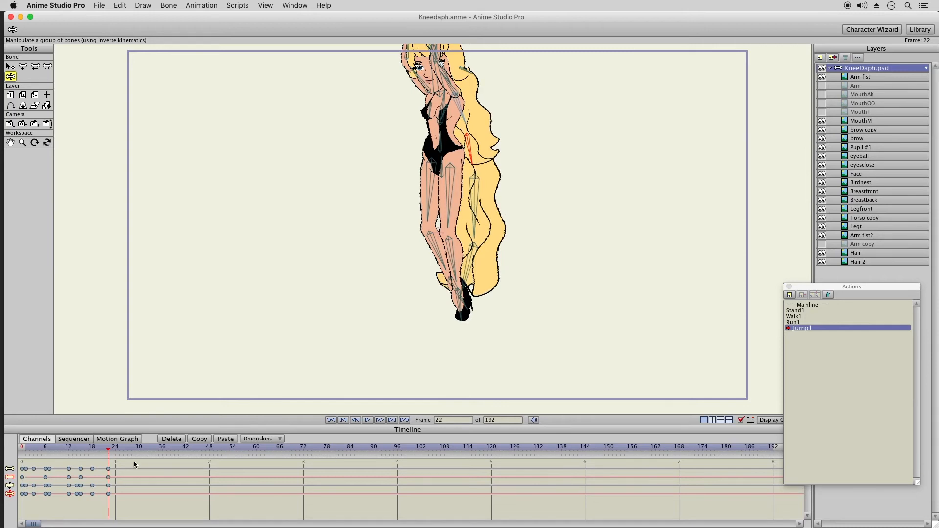
# Copy the frame 18 keyframes to frame 26 and swing the hair out behind the body there.
pyautogui.click(125, 447)
pyautogui.moveTo(100, 462); pyautogui.dragTo(90, 511)
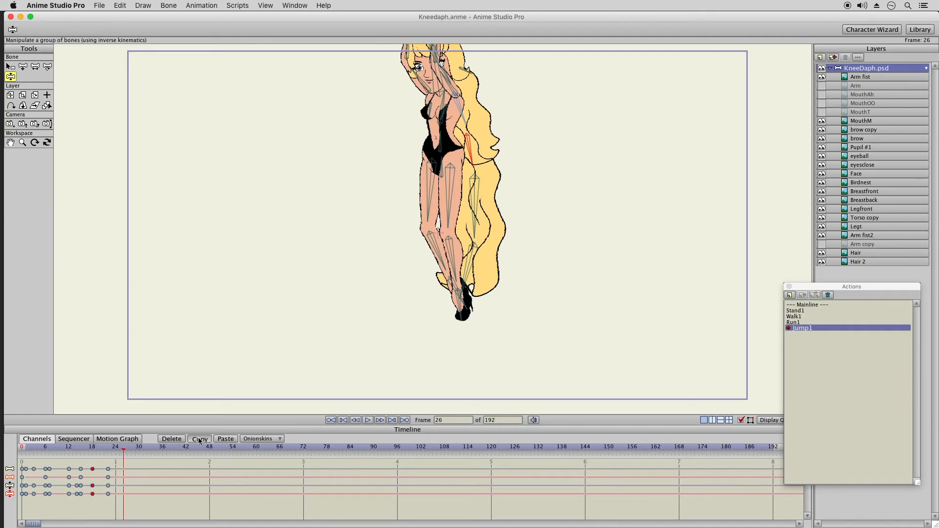
pyautogui.click(225, 439)
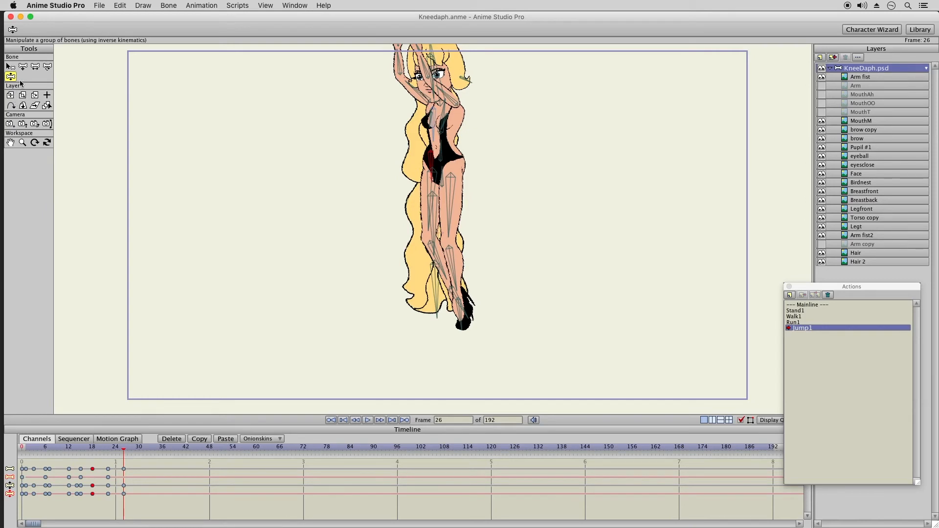
pyautogui.moveTo(435, 139); pyautogui.dragTo(494, 156)
pyautogui.moveTo(519, 257); pyautogui.dragTo(547, 250)
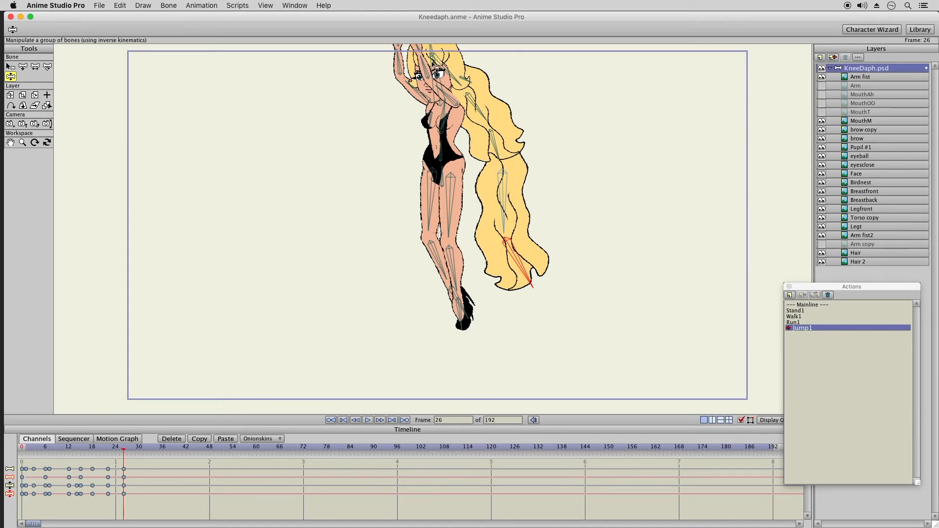
# At frame 26, lower both arms to bent positions in front of the face and adjust the chest bones.
pyautogui.moveTo(399, 68); pyautogui.dragTo(387, 92)
pyautogui.click(431, 70)
pyautogui.moveTo(435, 75); pyautogui.dragTo(444, 100)
pyautogui.click(430, 123)
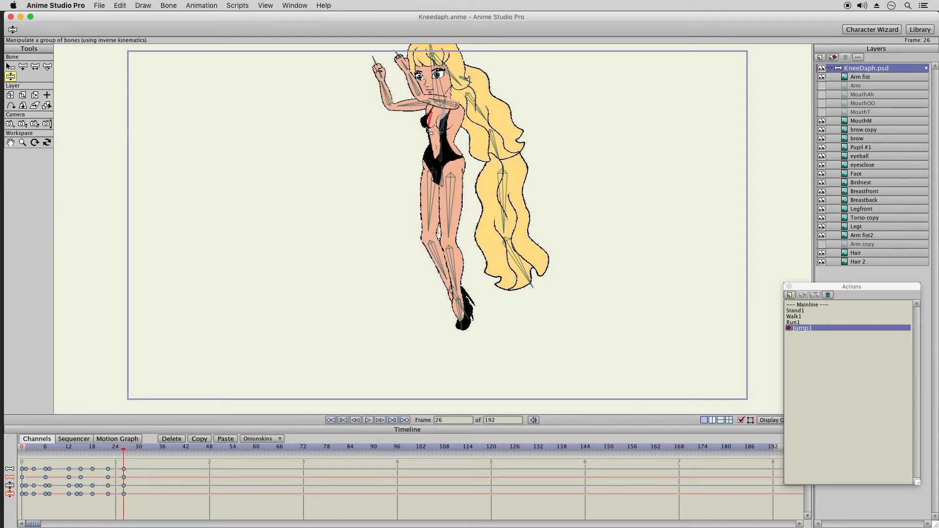
pyautogui.moveTo(440, 131); pyautogui.dragTo(457, 131)
# At frame 26, reposition both lower legs with the feet close together, scrub through the descent, and save the project.
pyautogui.moveTo(462, 283); pyautogui.dragTo(453, 330)
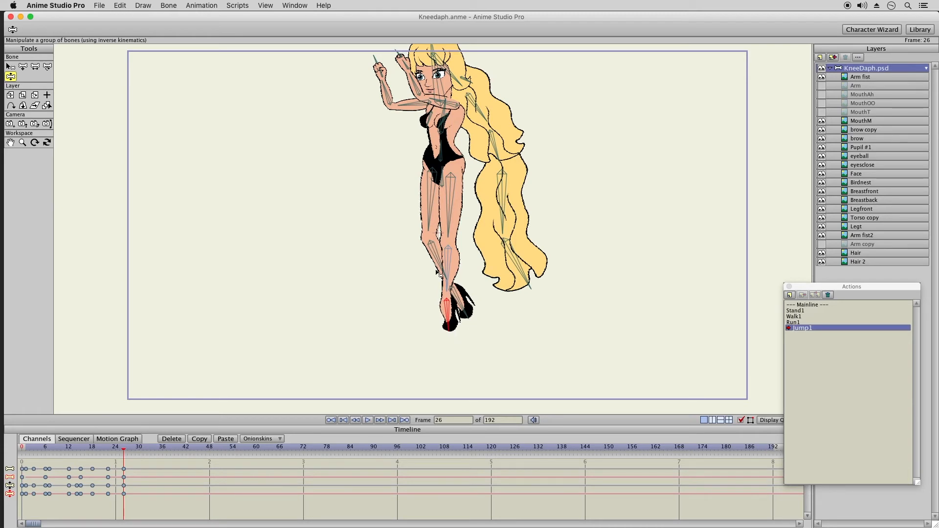
pyautogui.moveTo(437, 272); pyautogui.dragTo(430, 269)
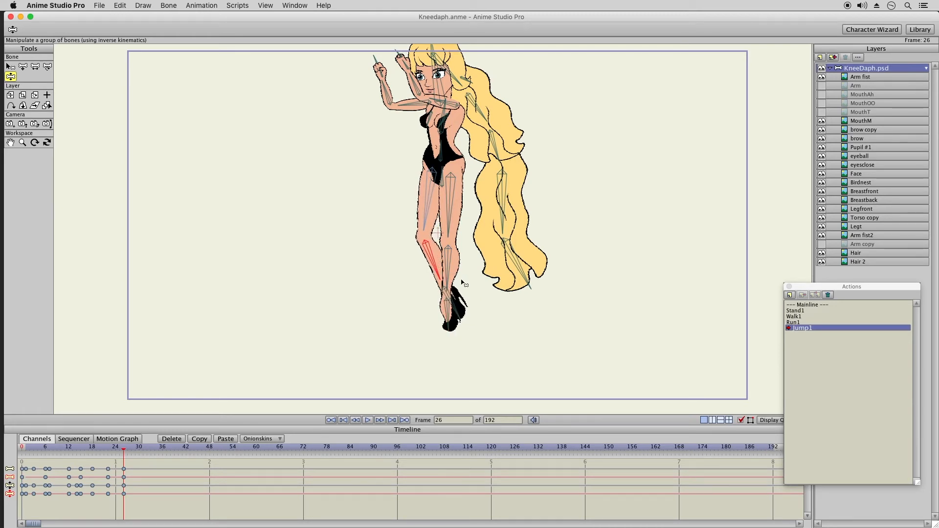
pyautogui.moveTo(90, 451); pyautogui.dragTo(134, 458)
pyautogui.click(139, 450)
pyautogui.click(100, 6)
pyautogui.click(114, 77)
# Copy the frame 15 keyframes and paste them at frame 30 as the landing pose.
pyautogui.click(70, 450)
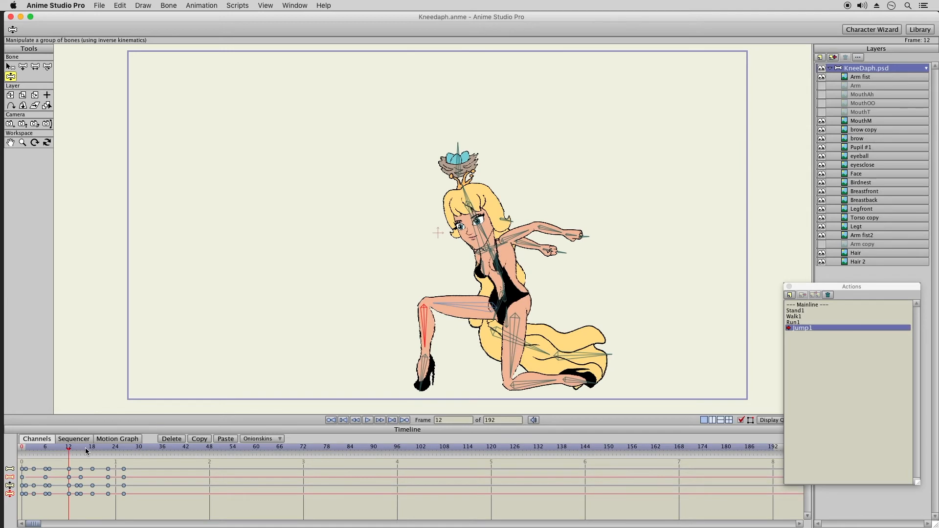
pyautogui.click(82, 450)
pyautogui.moveTo(81, 466); pyautogui.dragTo(84, 509)
pyautogui.click(199, 440)
pyautogui.click(124, 446)
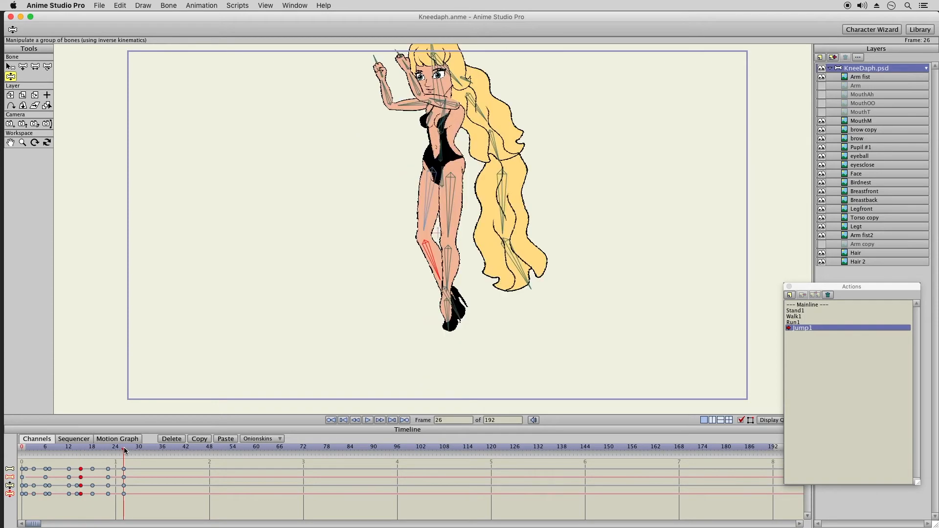
pyautogui.moveTo(123, 447)
pyautogui.mouseDown()
pyautogui.moveTo(80, 450)
pyautogui.moveTo(139, 457)
pyautogui.mouseUp()
pyautogui.press('Left')
pyautogui.click(139, 450)
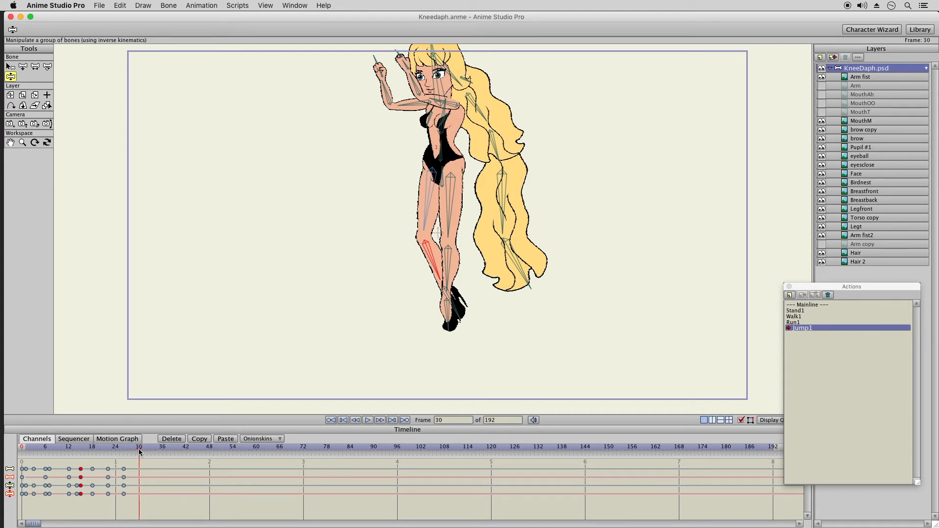
pyautogui.click(224, 439)
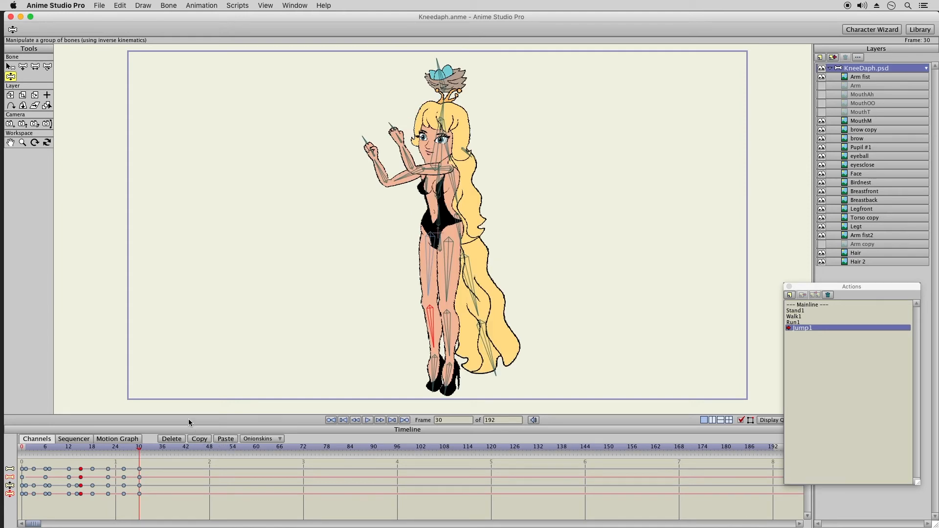
# At frame 30, pull the hair away behind the body and tilt the bird nest upright.
pyautogui.moveTo(113, 449); pyautogui.dragTo(138, 447)
pyautogui.click(424, 193)
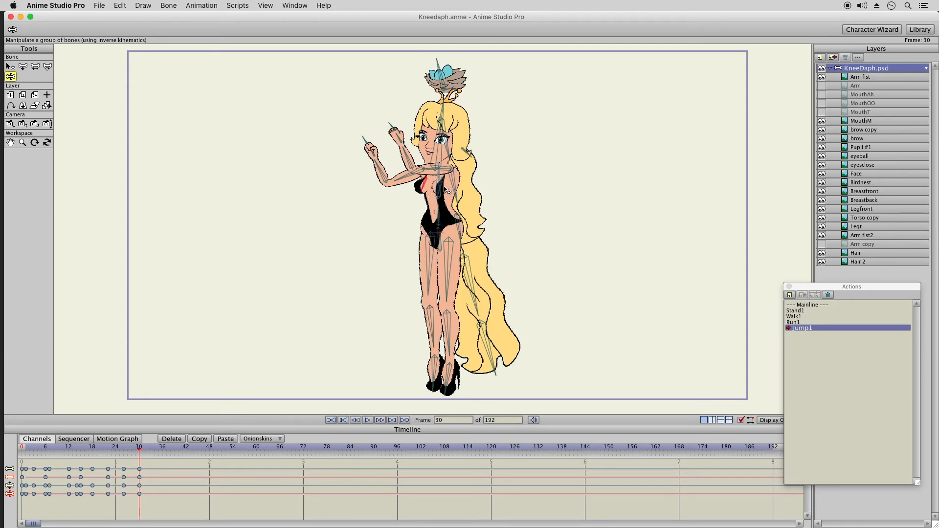
pyautogui.moveTo(442, 189); pyautogui.dragTo(492, 268)
pyautogui.press('super+z')
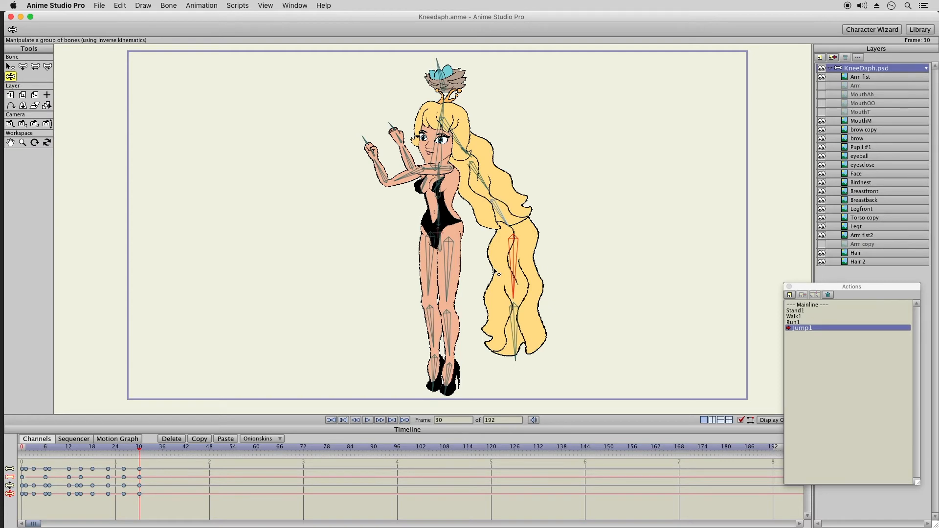
pyautogui.moveTo(512, 328); pyautogui.dragTo(547, 342)
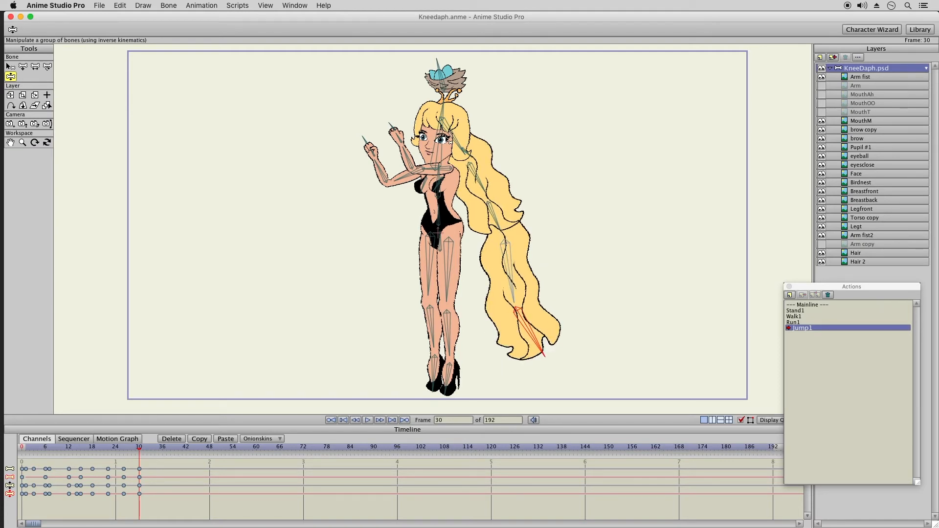
pyautogui.moveTo(443, 72); pyautogui.dragTo(465, 63)
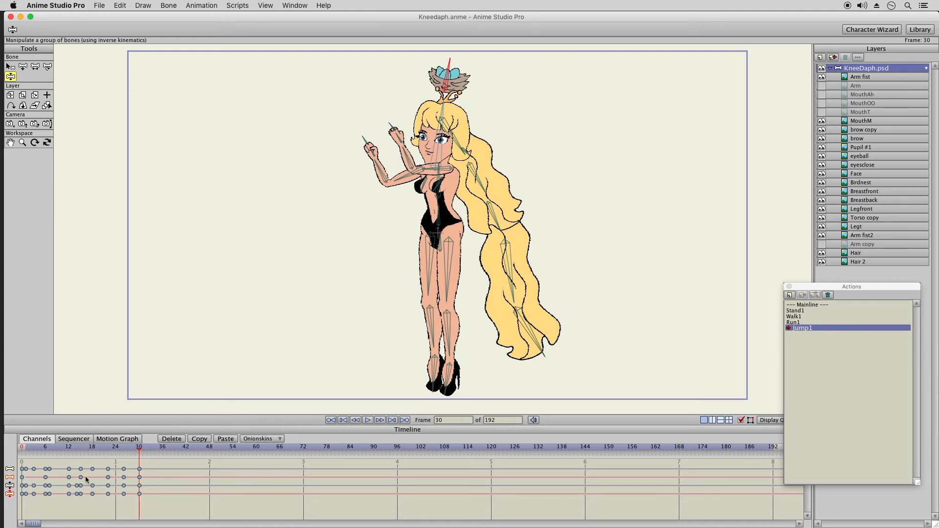
# At frame 30, swing the hair farther out behind, fine-tune the nest's tilt, and scrub through the descent.
pyautogui.moveTo(116, 453); pyautogui.dragTo(140, 455)
pyautogui.moveTo(497, 224); pyautogui.dragTo(562, 294)
pyautogui.click(452, 71)
pyautogui.moveTo(452, 70); pyautogui.dragTo(451, 70)
pyautogui.moveTo(106, 449); pyautogui.dragTo(140, 458)
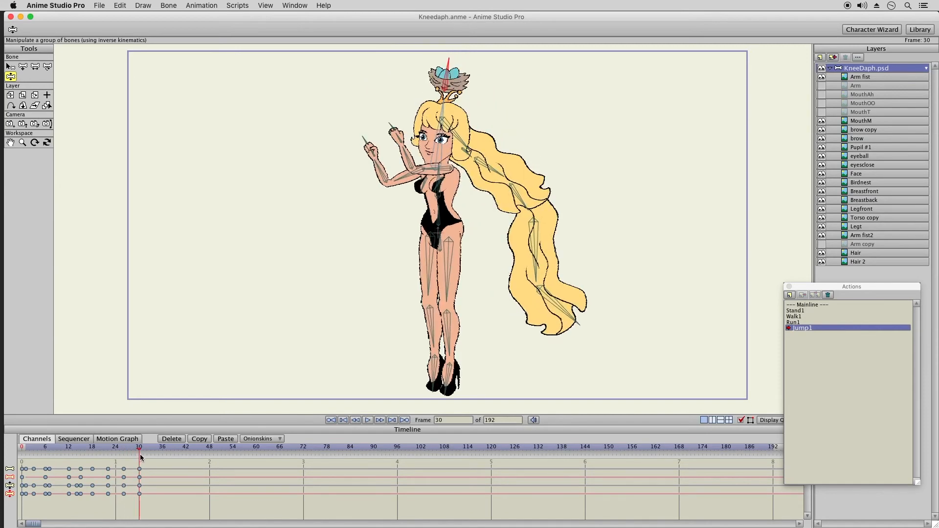
# Go to frame 14 of the take-off and add the missing keyframes on its bone channels.
pyautogui.click(148, 450)
pyautogui.click(65, 451)
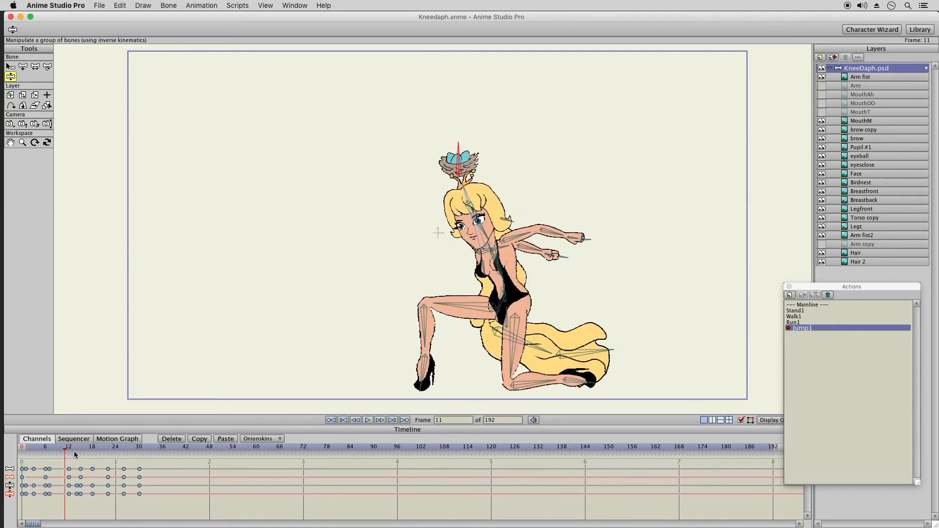
pyautogui.moveTo(75, 452); pyautogui.dragTo(77, 452)
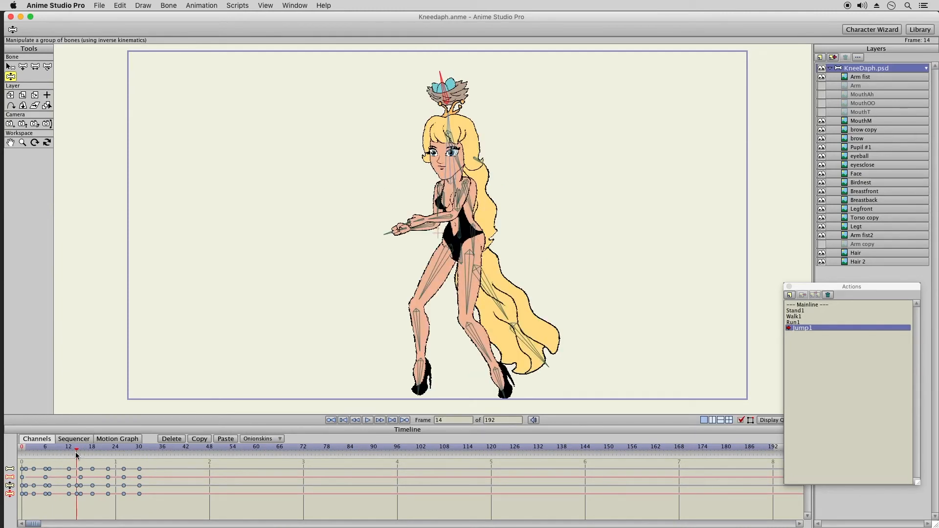
pyautogui.moveTo(77, 455); pyautogui.dragTo(77, 455)
pyautogui.rightClick(77, 471)
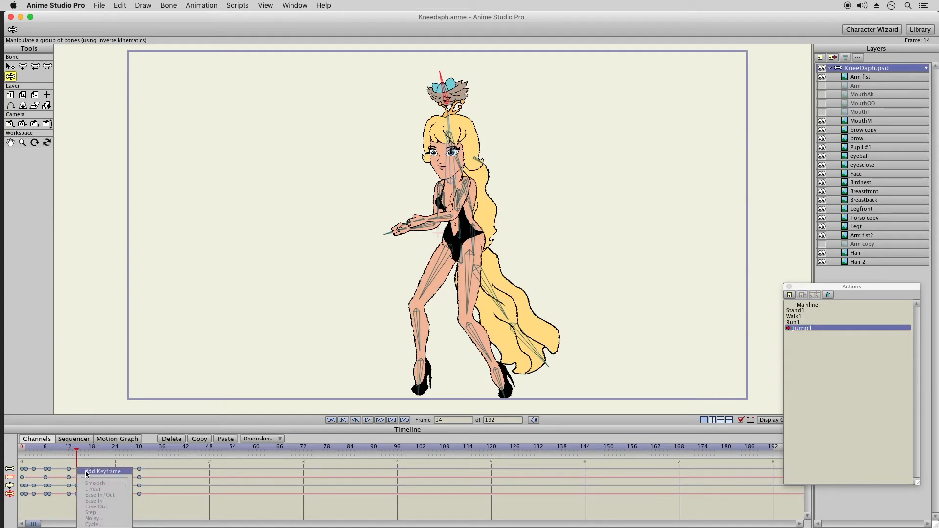
pyautogui.click(100, 472)
pyautogui.moveTo(74, 462); pyautogui.dragTo(77, 504)
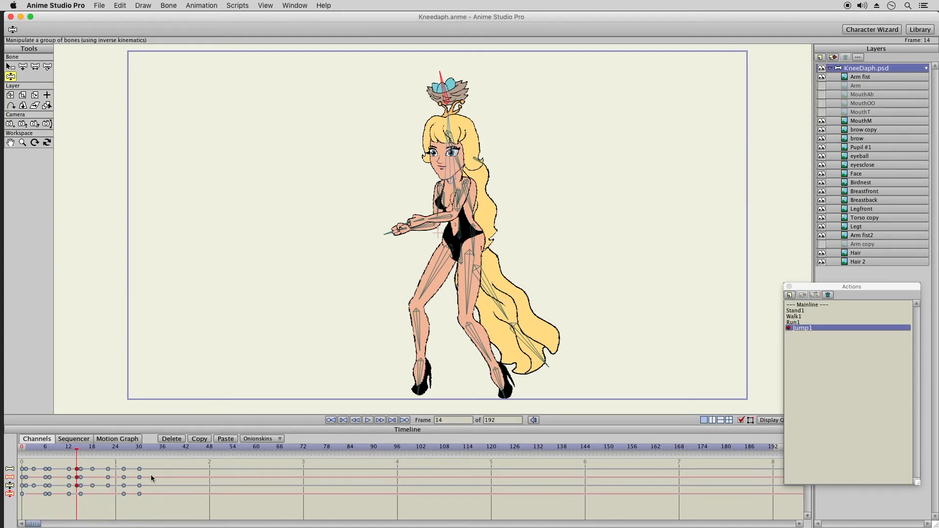
pyautogui.rightClick(76, 488)
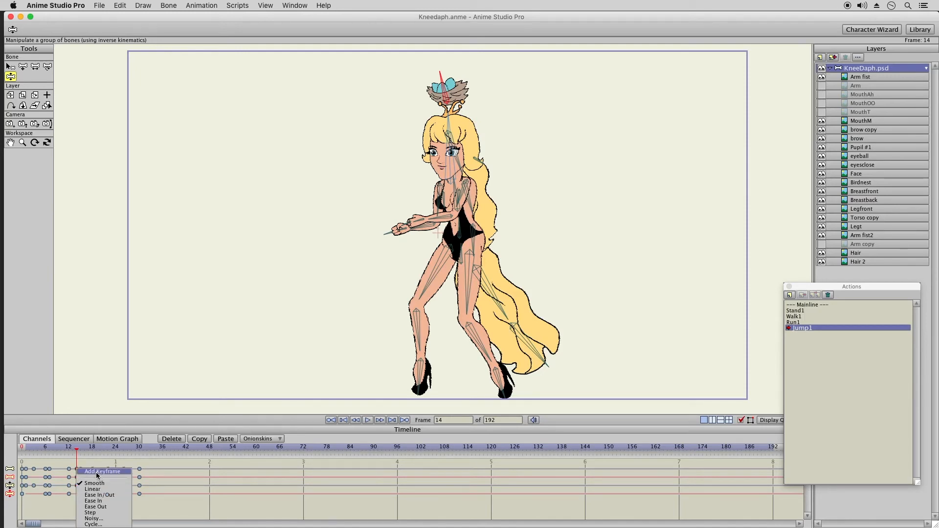
pyautogui.click(97, 472)
pyautogui.moveTo(76, 478); pyautogui.dragTo(84, 499)
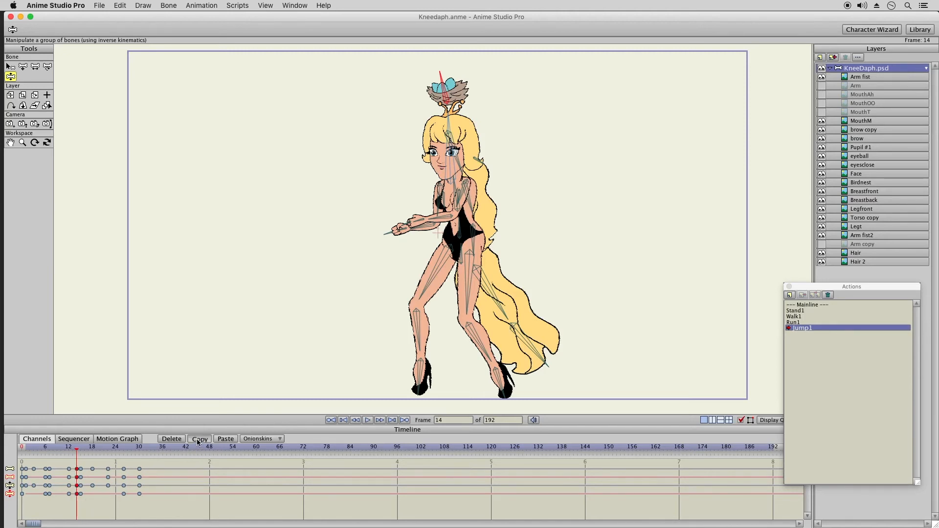
pyautogui.moveTo(135, 452); pyautogui.dragTo(144, 454)
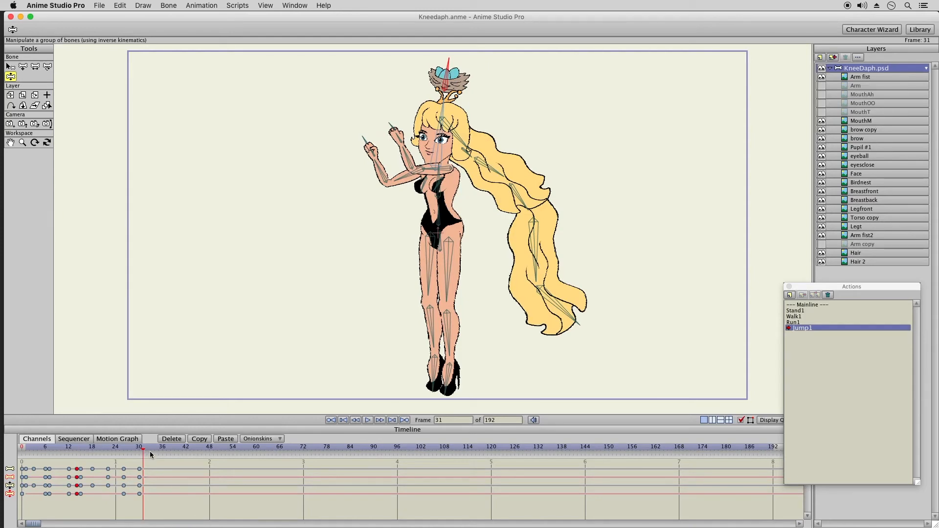
pyautogui.click(146, 472)
pyautogui.rightClick(146, 469)
pyautogui.click(162, 472)
pyautogui.moveTo(153, 465); pyautogui.dragTo(146, 482)
pyautogui.click(172, 440)
# Copy the frame 14 keyframes to frame 32 and scrub through the landing.
pyautogui.click(77, 446)
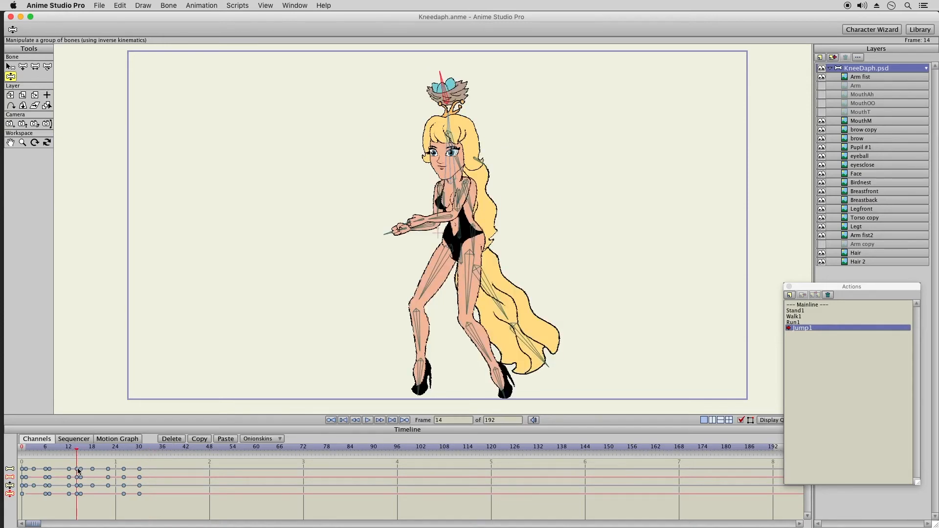
pyautogui.moveTo(75, 462); pyautogui.dragTo(85, 509)
pyautogui.click(199, 438)
pyautogui.click(146, 446)
pyautogui.click(225, 439)
pyautogui.click(126, 448)
pyautogui.moveTo(127, 451); pyautogui.dragTo(148, 458)
# At frame 32, move the root bone so the front foot lines up with its frame 30 position.
pyautogui.click(23, 67)
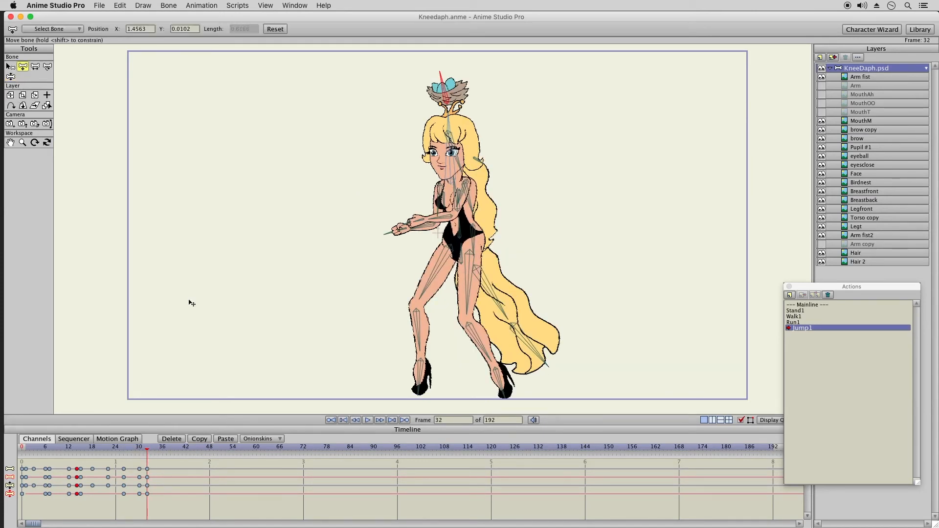
pyautogui.click(143, 450)
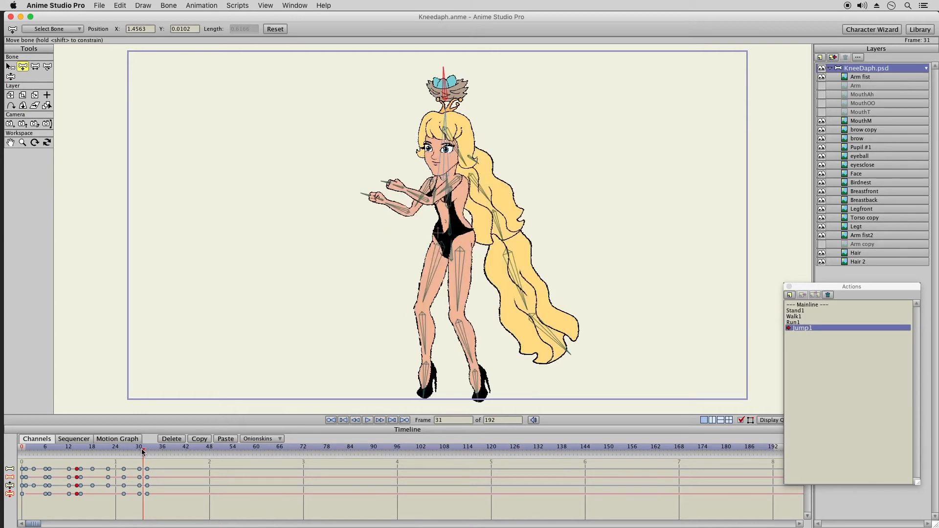
pyautogui.click(139, 451)
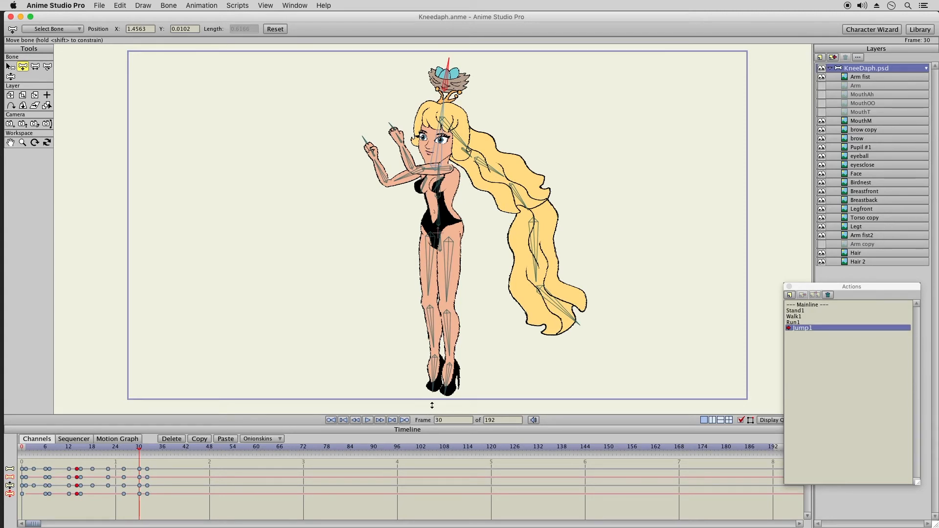
pyautogui.click(148, 454)
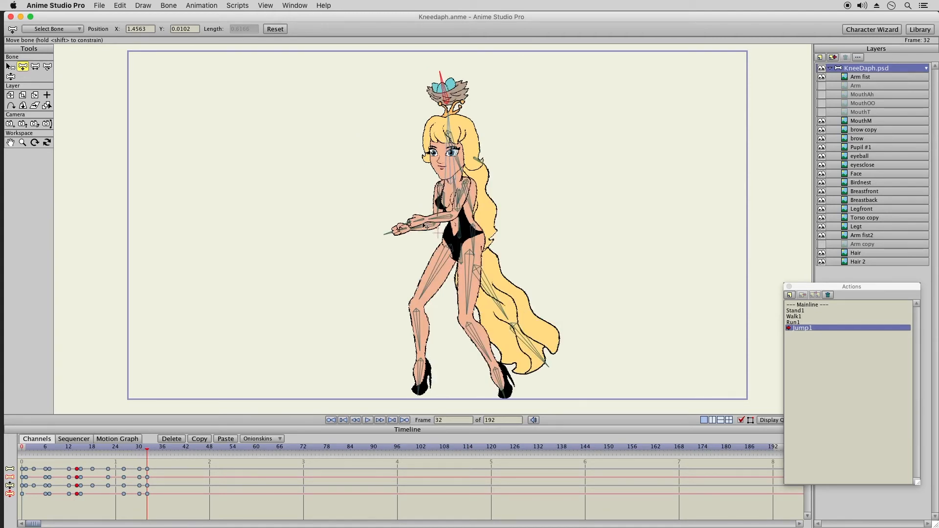
pyautogui.moveTo(462, 258); pyautogui.dragTo(476, 257)
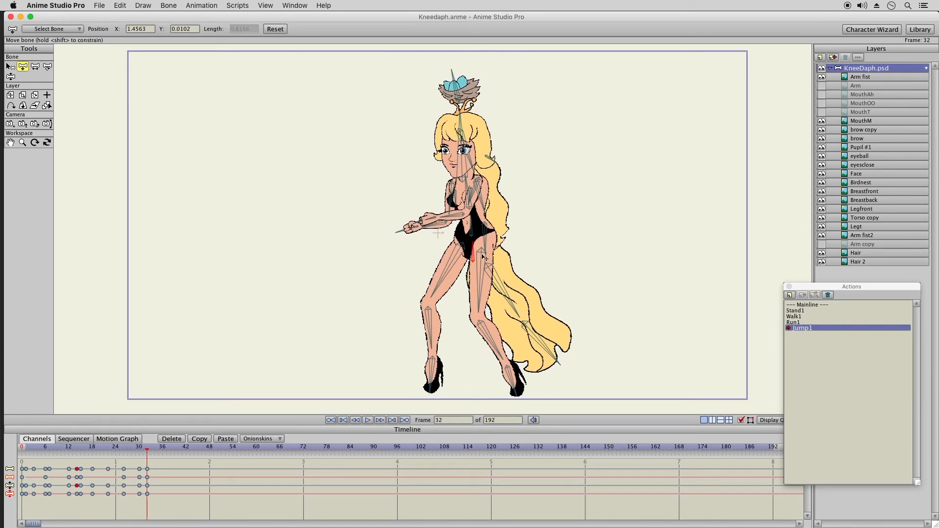
pyautogui.click(131, 446)
pyautogui.moveTo(136, 446)
pyautogui.mouseDown()
pyautogui.moveTo(158, 454)
pyautogui.moveTo(140, 454)
pyautogui.moveTo(150, 453)
pyautogui.mouseUp()
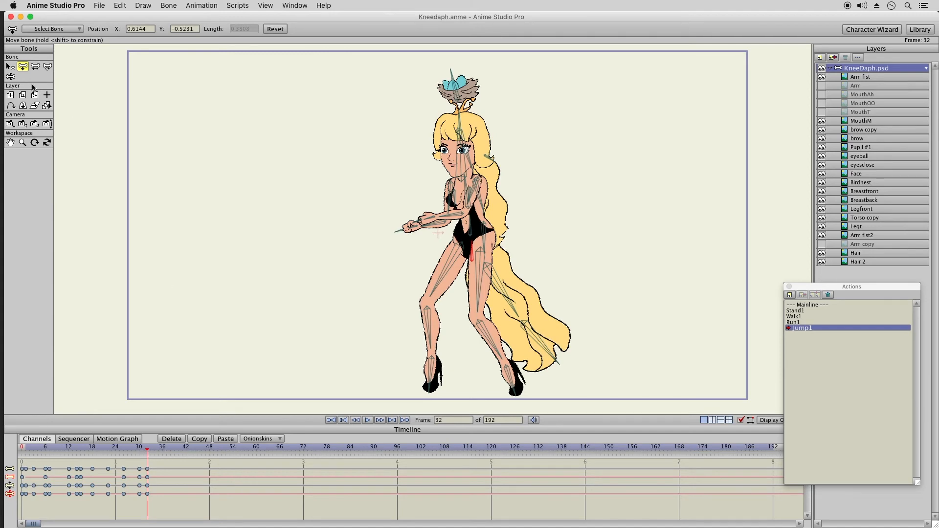
# At frame 32, bring the back leg forward beside the front leg and lean the torso forward.
pyautogui.click(11, 77)
pyautogui.moveTo(499, 335); pyautogui.dragTo(456, 335)
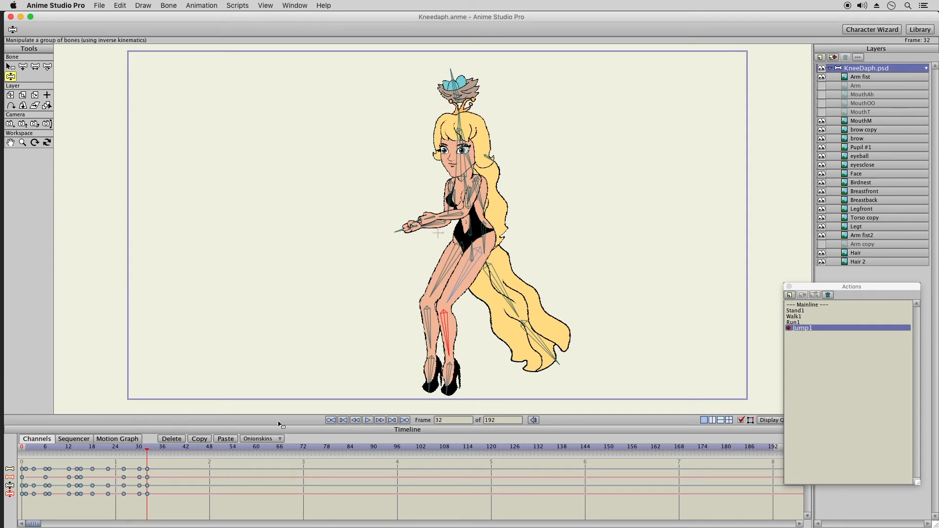
pyautogui.moveTo(469, 190)
pyautogui.mouseDown()
pyautogui.moveTo(449, 187)
pyautogui.moveTo(462, 190)
pyautogui.mouseUp()
# At frame 32, lower the hair with its tip trailing behind, set the nest upright, and scrub back through the landing.
pyautogui.moveTo(517, 285); pyautogui.dragTo(384, 375)
pyautogui.moveTo(138, 454)
pyautogui.mouseDown()
pyautogui.moveTo(128, 447)
pyautogui.moveTo(146, 450)
pyautogui.mouseUp()
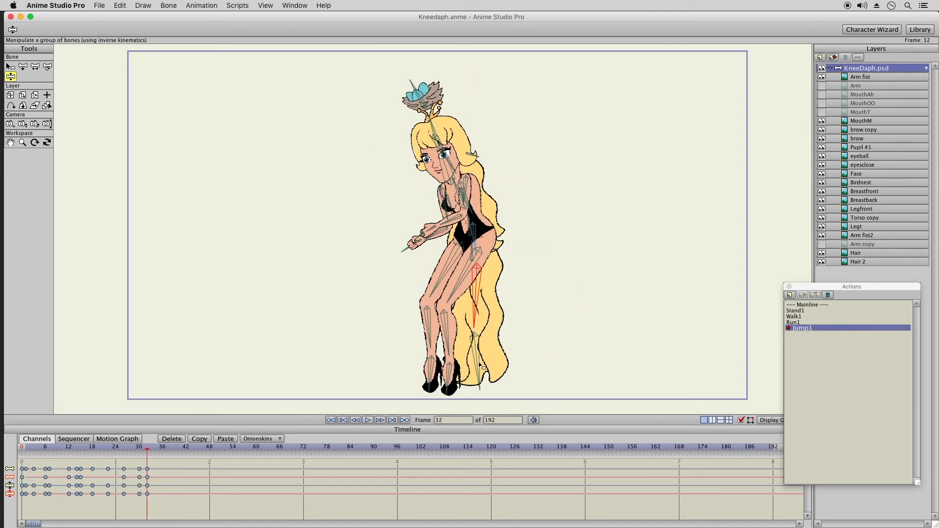
pyautogui.moveTo(493, 372); pyautogui.dragTo(573, 340)
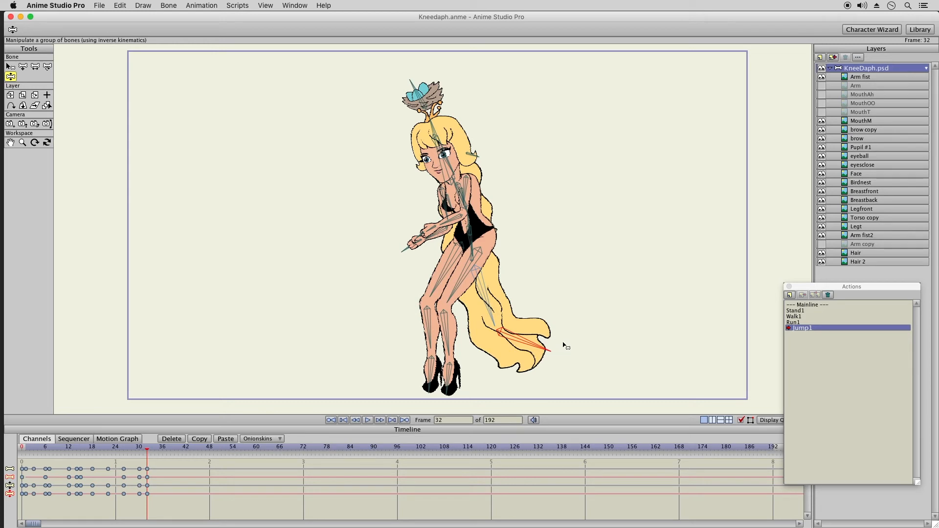
pyautogui.moveTo(418, 92); pyautogui.dragTo(433, 81)
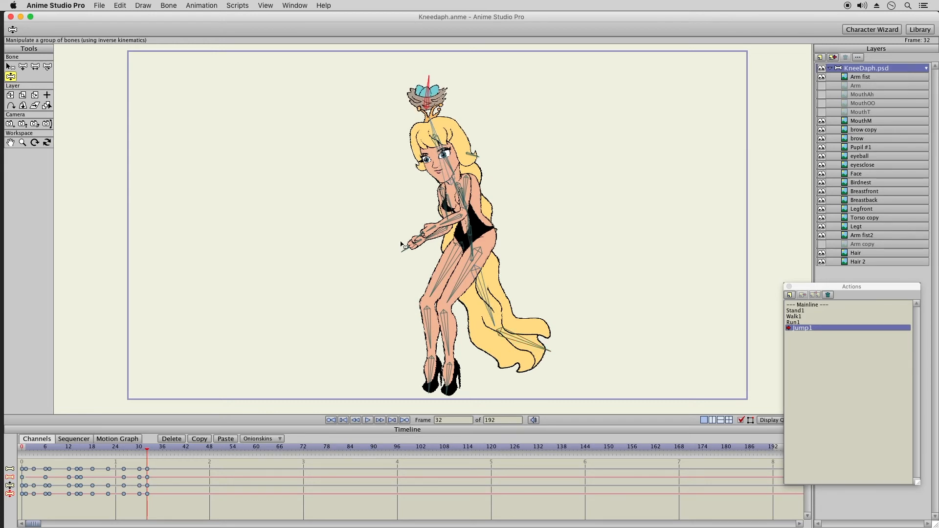
pyautogui.moveTo(129, 451)
pyautogui.mouseDown()
pyautogui.moveTo(147, 450)
pyautogui.moveTo(140, 453)
pyautogui.mouseUp()
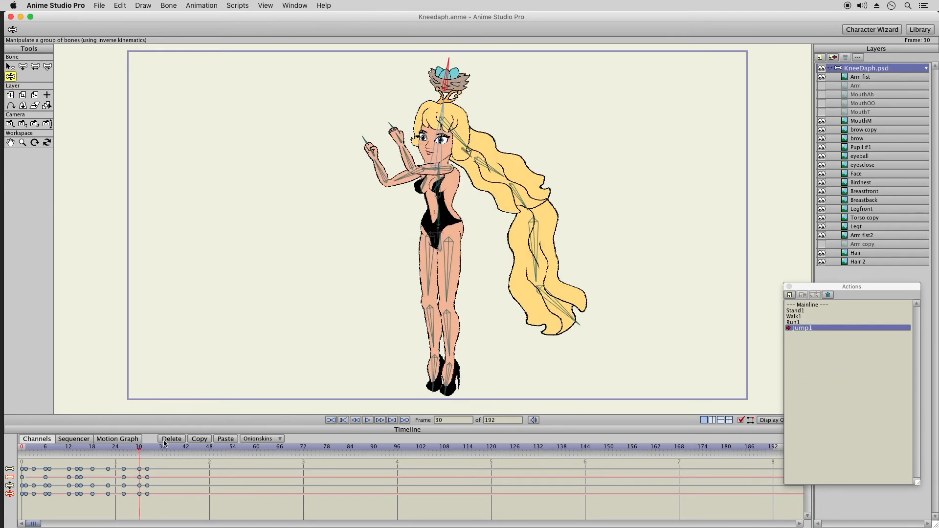
pyautogui.click(144, 450)
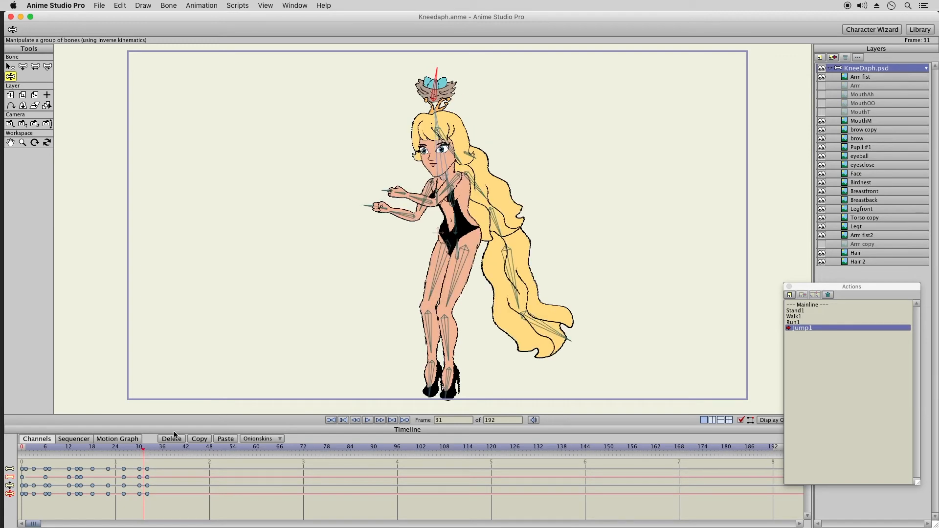
# Copy the frame 1 standing-pose keyframes to frame 36 and scrub through the rise from the landing.
pyautogui.click(149, 448)
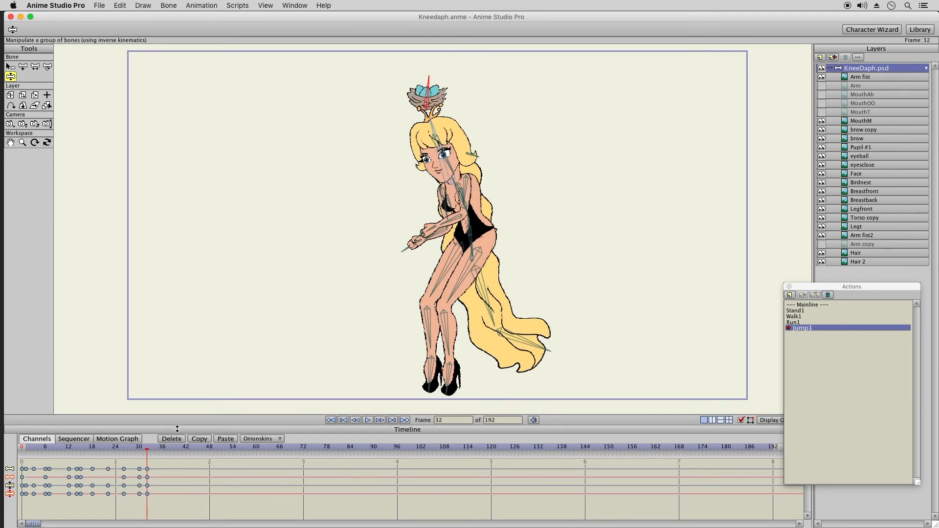
pyautogui.click(453, 207)
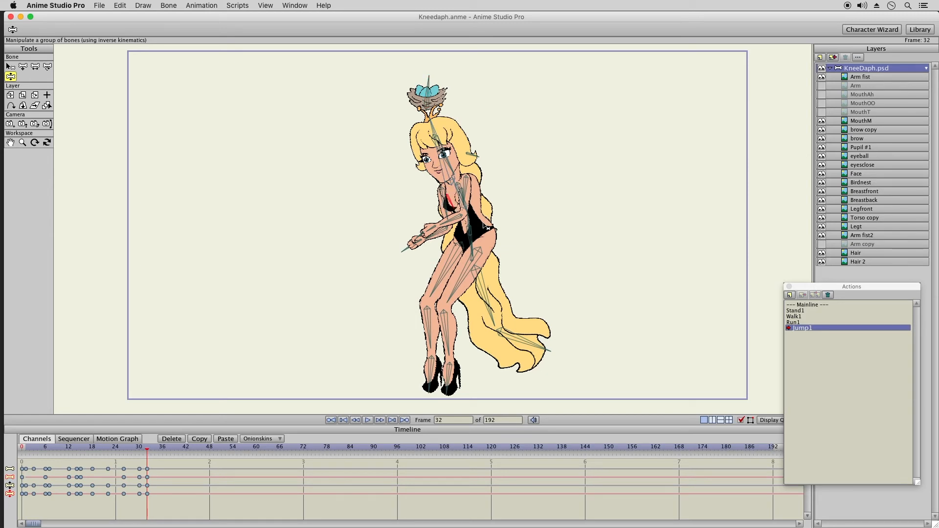
pyautogui.click(163, 450)
pyautogui.moveTo(27, 499); pyautogui.dragTo(28, 500)
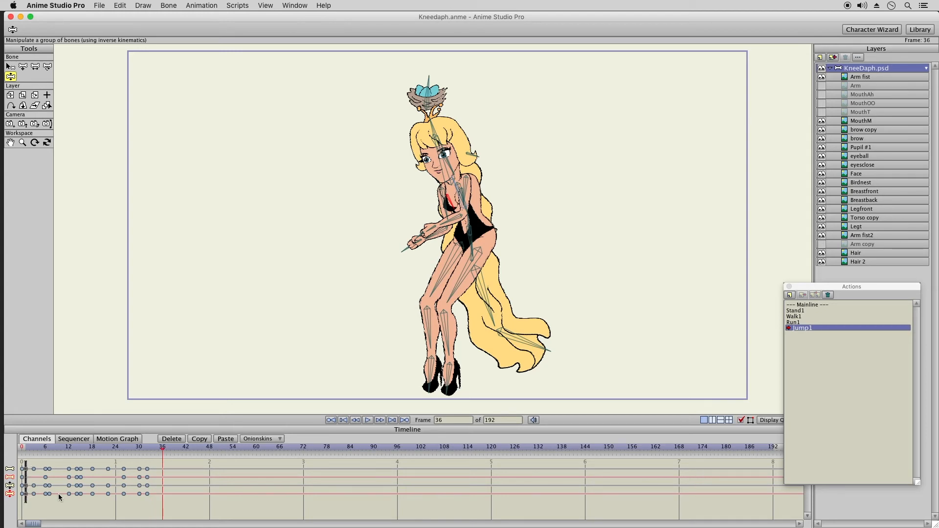
pyautogui.click(225, 439)
pyautogui.moveTo(119, 452); pyautogui.dragTo(156, 455)
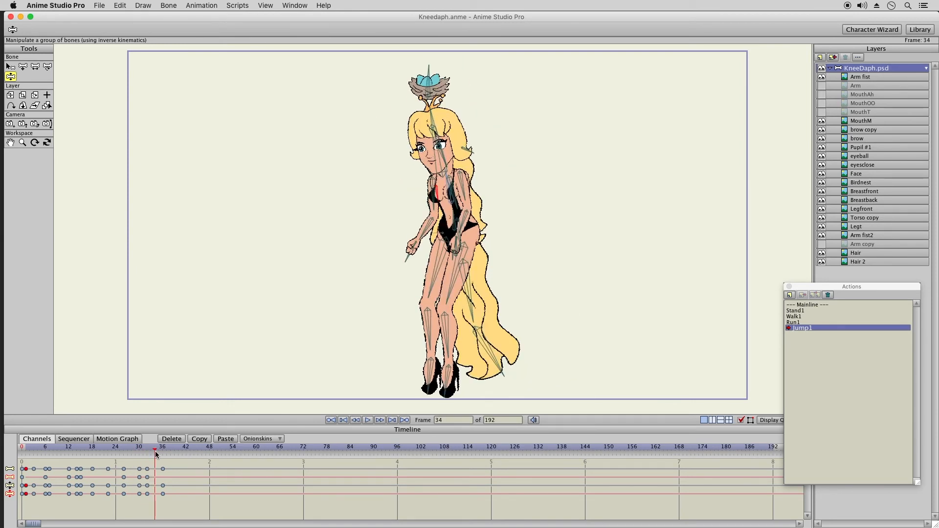
# At frame 32, swing both arms backward and scrub forward to the standing pose at frame 36.
pyautogui.moveTo(148, 451); pyautogui.dragTo(148, 452)
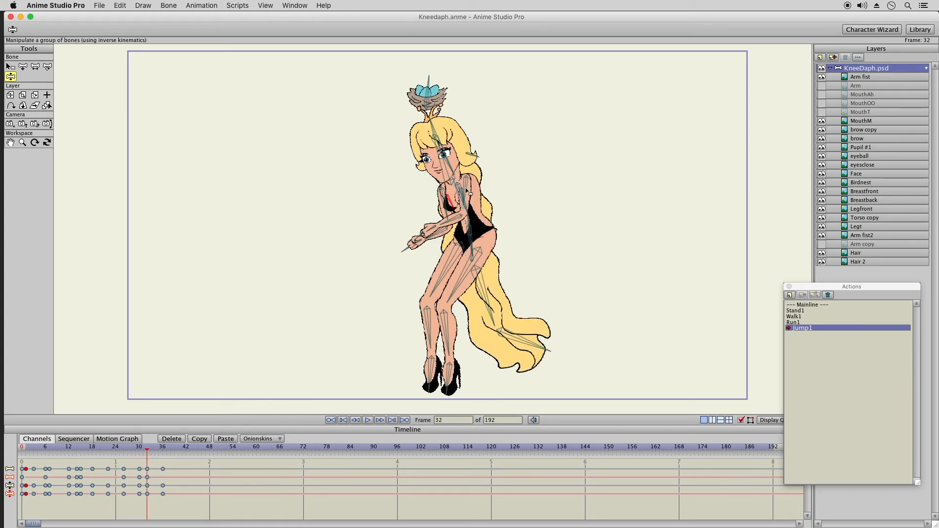
pyautogui.moveTo(469, 191); pyautogui.dragTo(498, 189)
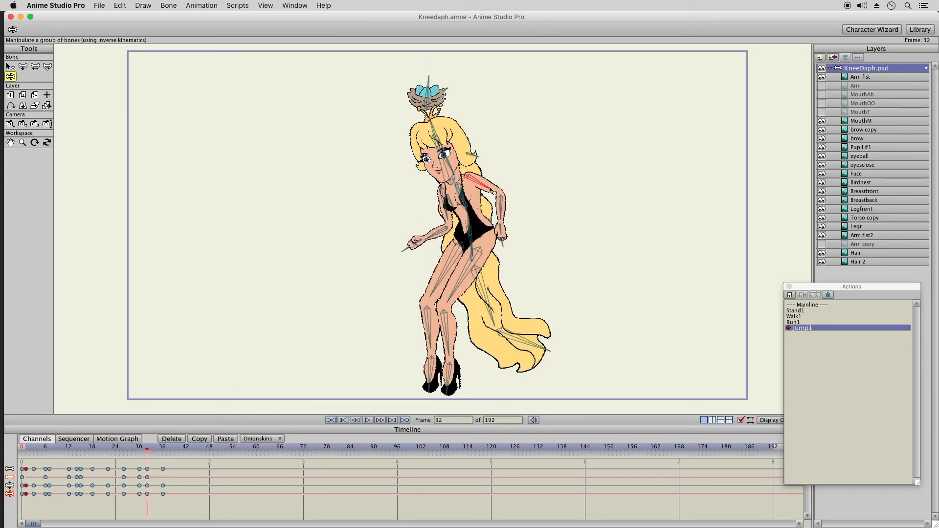
pyautogui.moveTo(447, 221); pyautogui.dragTo(479, 214)
pyautogui.moveTo(133, 448); pyautogui.dragTo(163, 454)
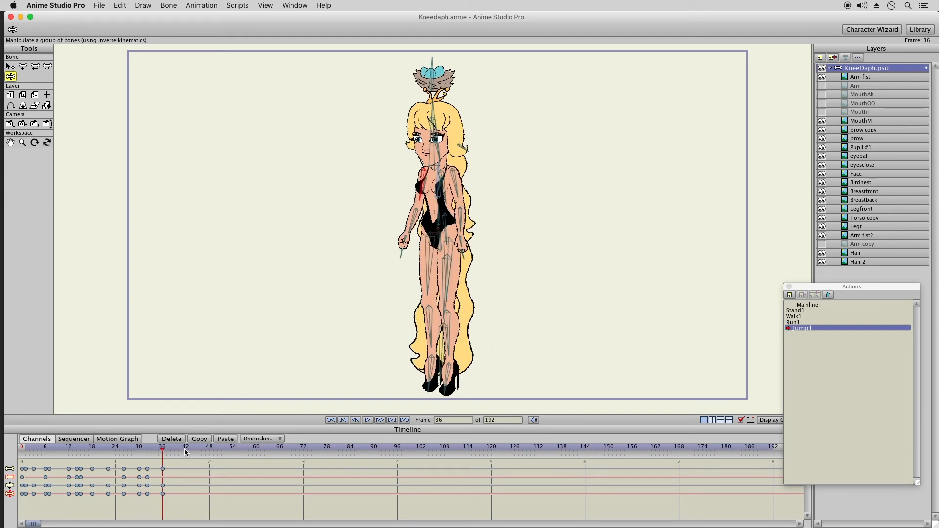
# Copy the frame 36 keyframes to frame 48.
pyautogui.click(211, 450)
pyautogui.moveTo(174, 465); pyautogui.dragTo(159, 516)
pyautogui.click(225, 439)
# At frame 48, slightly adjust the head bone, shift both arms outward, and set the hair tip beside the legs.
pyautogui.click(434, 177)
pyautogui.moveTo(434, 177); pyautogui.dragTo(437, 109)
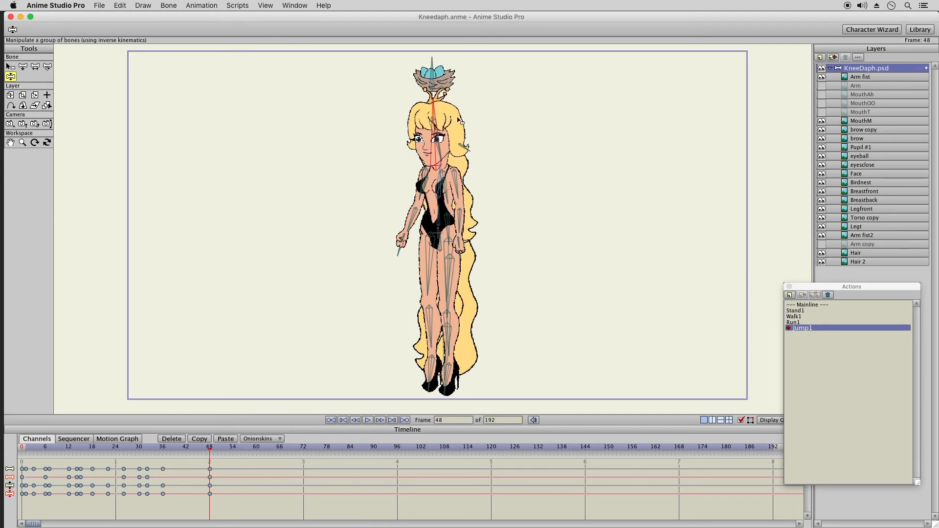
pyautogui.click(467, 200)
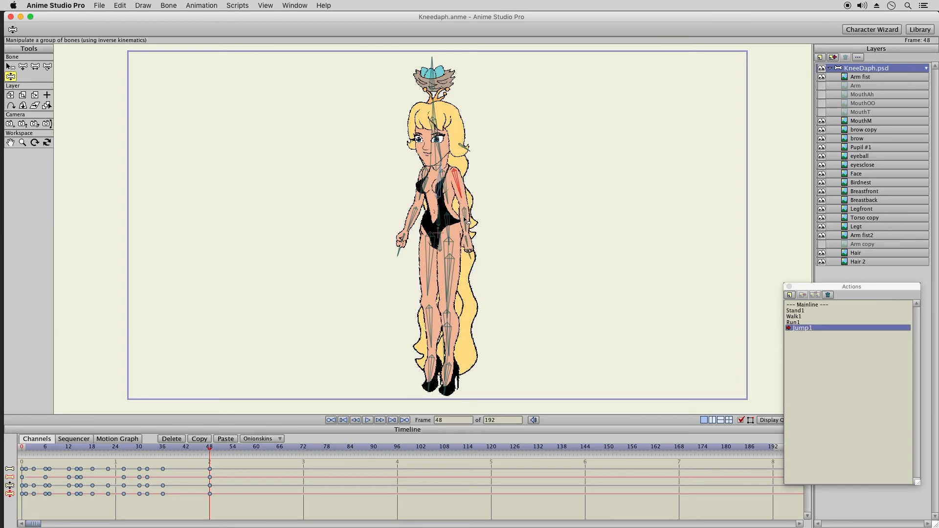
pyautogui.click(465, 218)
pyautogui.moveTo(411, 226); pyautogui.dragTo(405, 221)
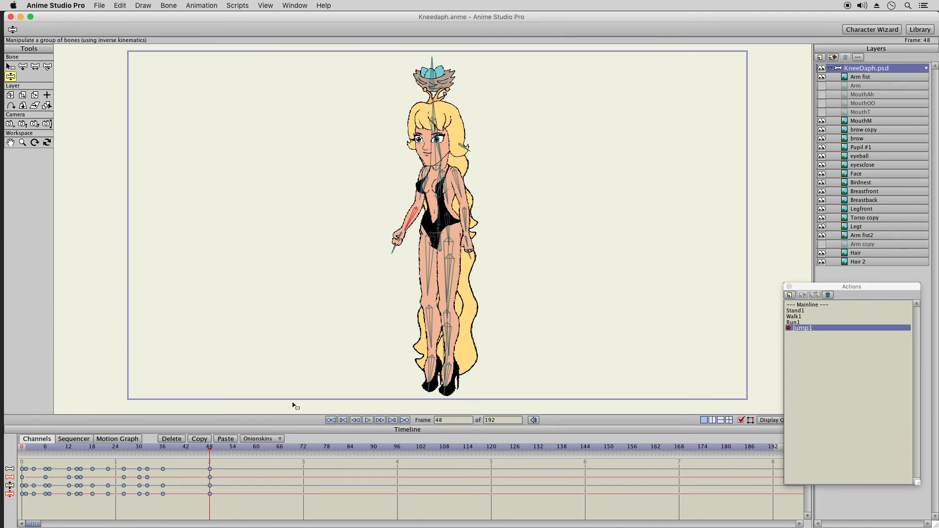
pyautogui.moveTo(440, 357); pyautogui.dragTo(433, 365)
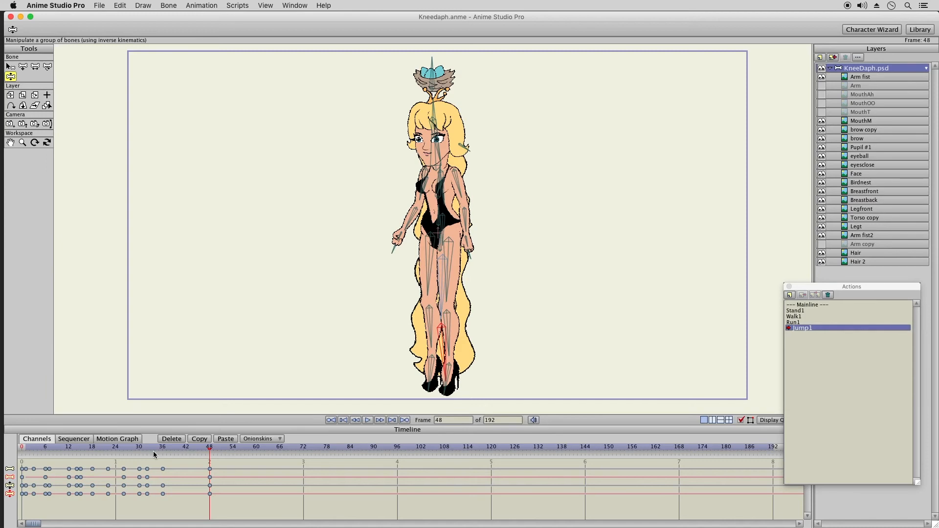
# At frame 42, swing the hair tip forward past the legs and tilt the nest slightly forward.
pyautogui.moveTo(148, 447); pyautogui.dragTo(187, 447)
pyautogui.moveTo(443, 350); pyautogui.dragTo(415, 371)
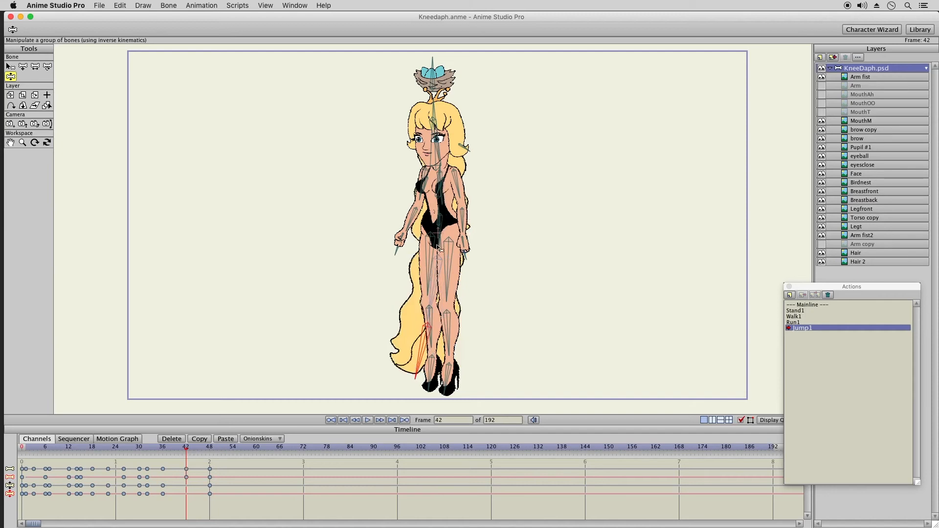
pyautogui.moveTo(433, 70); pyautogui.dragTo(430, 70)
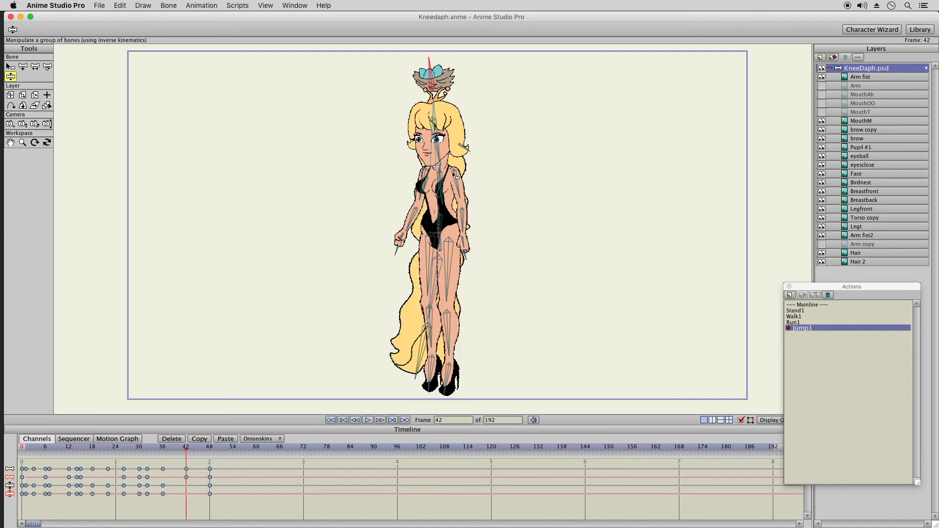
# Adjust the chest bones at frames 38 and 40 for follow-through, and scrub forward to frame 48.
pyautogui.click(139, 450)
pyautogui.moveTo(152, 451); pyautogui.dragTo(171, 452)
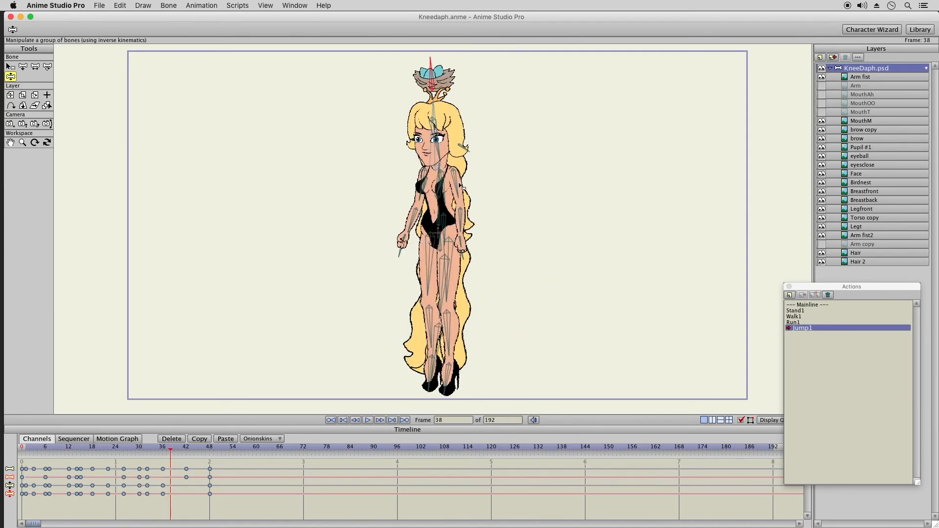
pyautogui.click(429, 193)
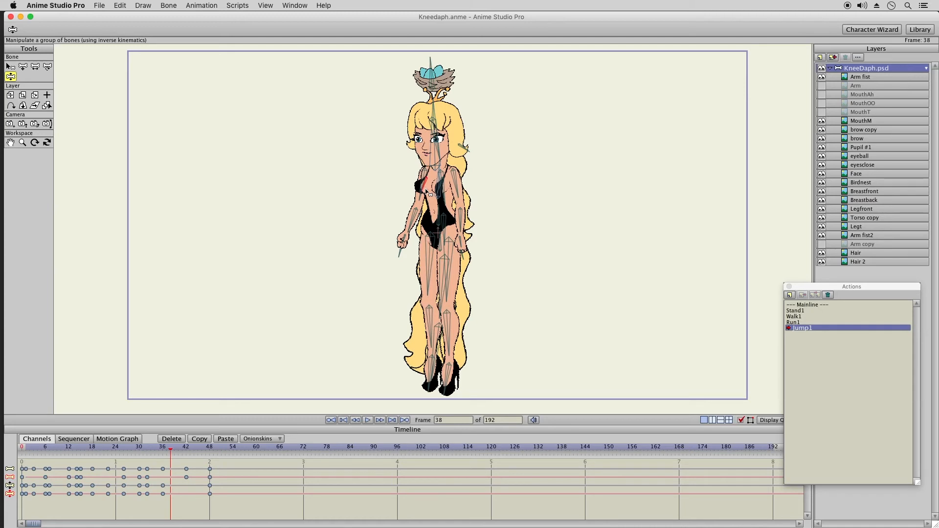
pyautogui.click(443, 190)
pyautogui.click(436, 191)
pyautogui.moveTo(435, 189); pyautogui.dragTo(434, 190)
pyautogui.moveTo(174, 448); pyautogui.dragTo(180, 448)
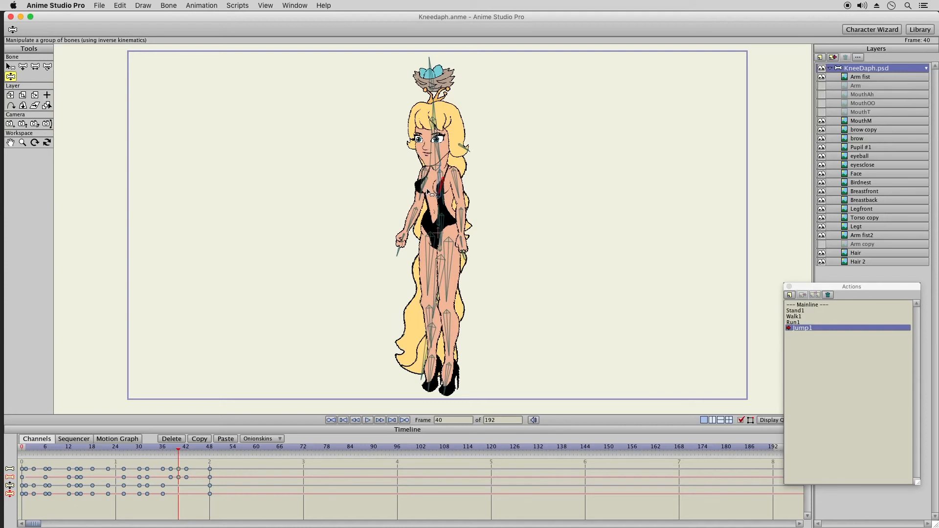
pyautogui.click(429, 193)
pyautogui.moveTo(162, 453); pyautogui.dragTo(209, 456)
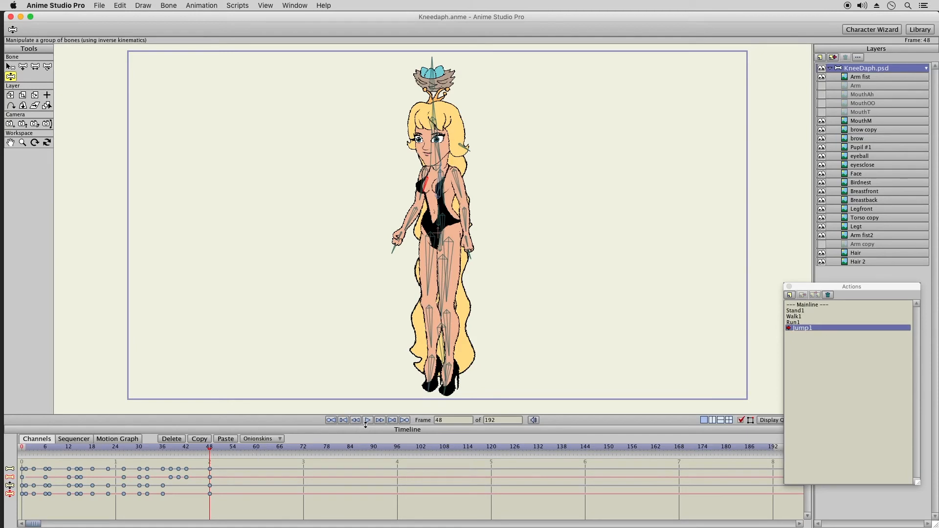
# Hide the bone overlay in the canvas and save the project.
pyautogui.click(741, 419)
pyautogui.click(99, 6)
pyautogui.click(112, 77)
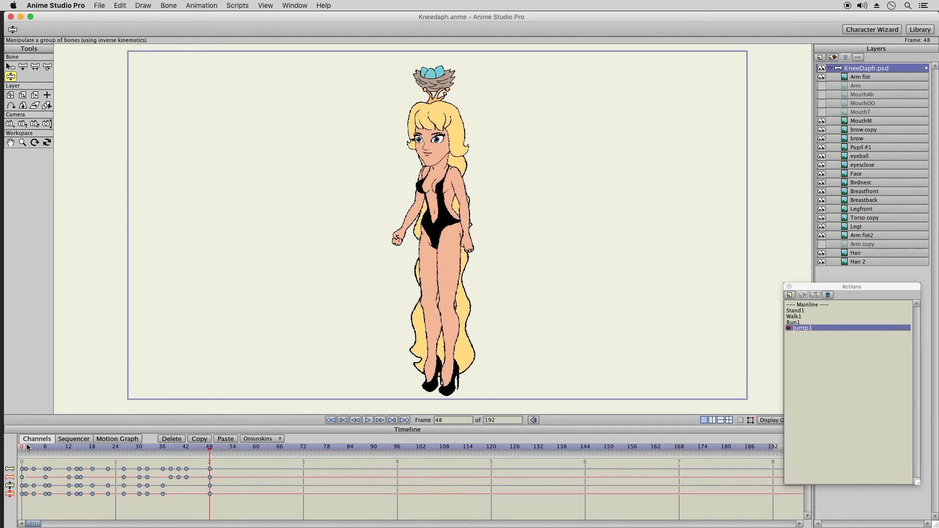
# Scrub and play back the whole Jump1 action from frame 1, stop playback, and save the project.
pyautogui.moveTo(25, 448); pyautogui.dragTo(209, 447)
pyautogui.click(368, 420)
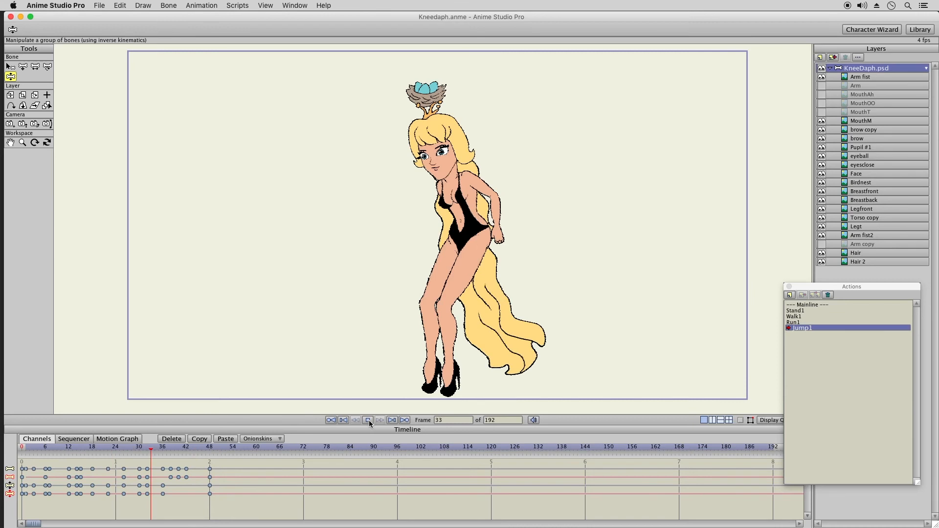
pyautogui.click(368, 420)
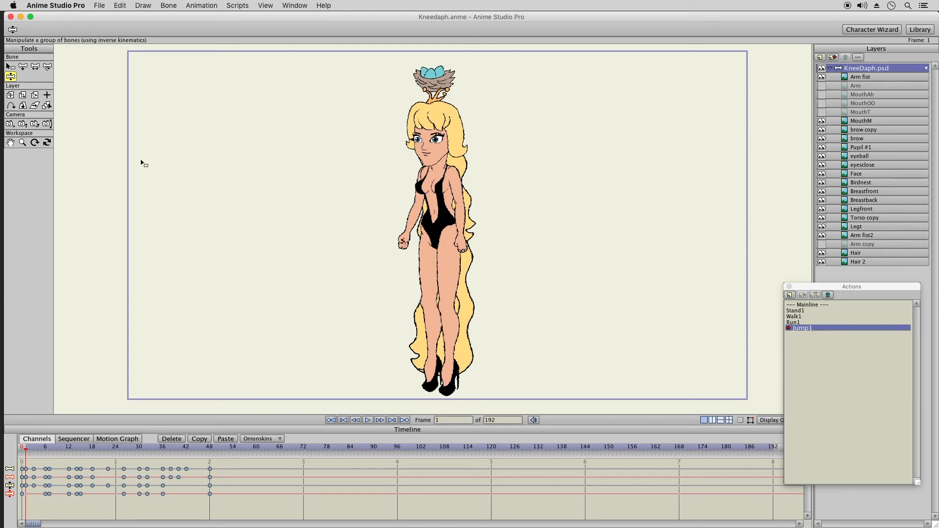
pyautogui.click(100, 5)
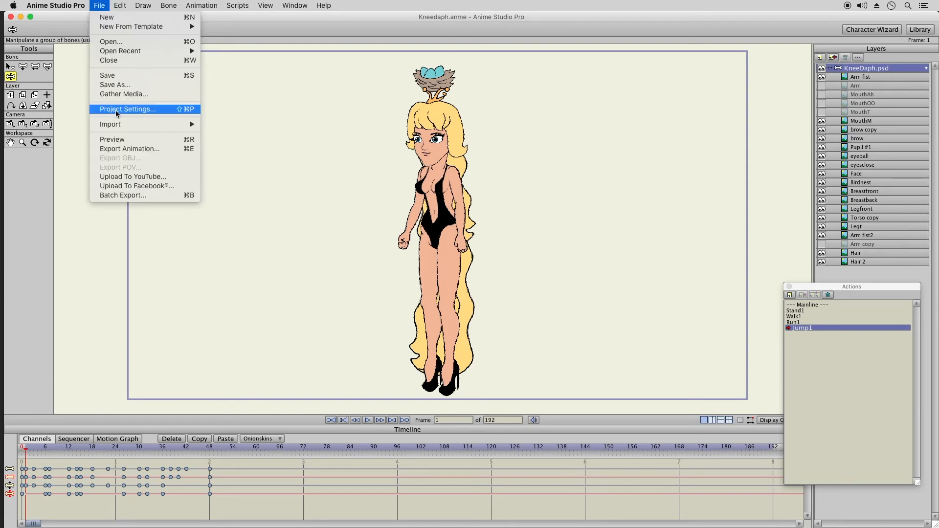
pyautogui.click(118, 77)
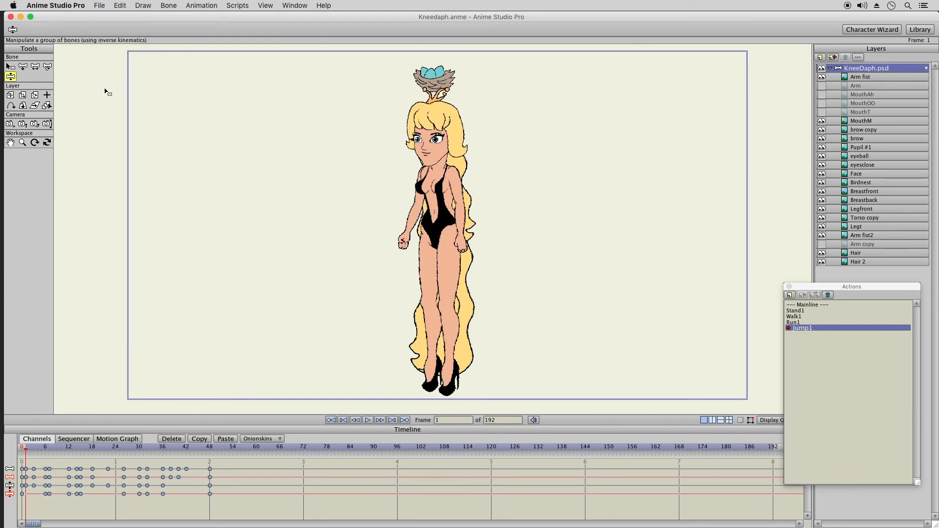
# Render a preview of the crouch pose at frame 12 and close the render window.
pyautogui.click(99, 5)
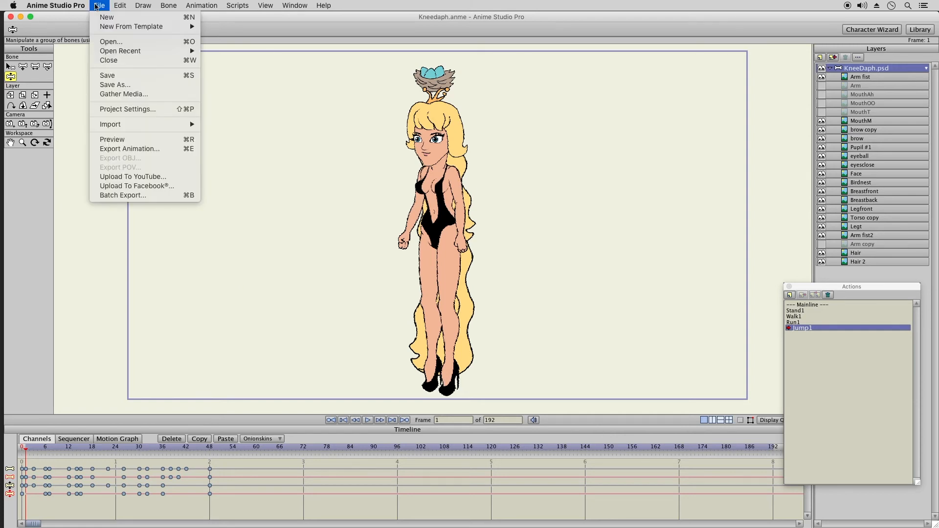
pyautogui.click(203, 399)
pyautogui.moveTo(139, 449); pyautogui.dragTo(69, 436)
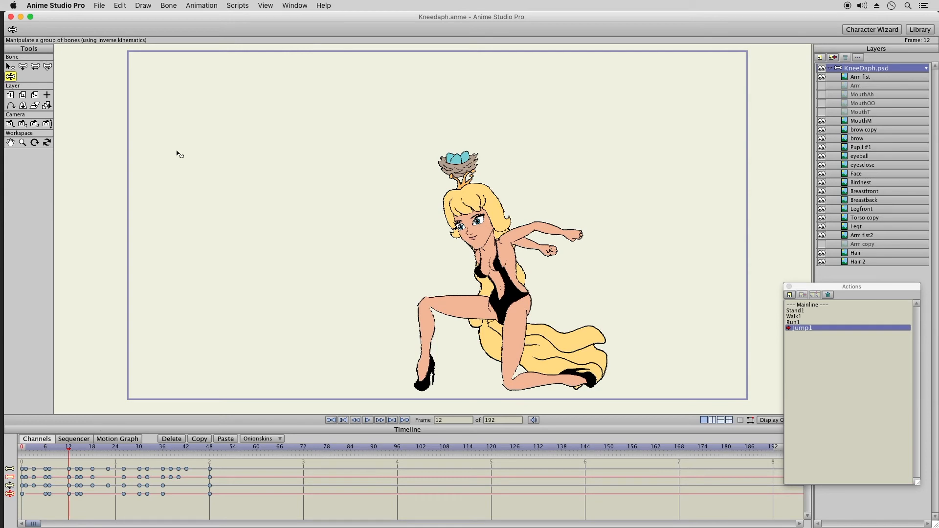
pyautogui.click(100, 5)
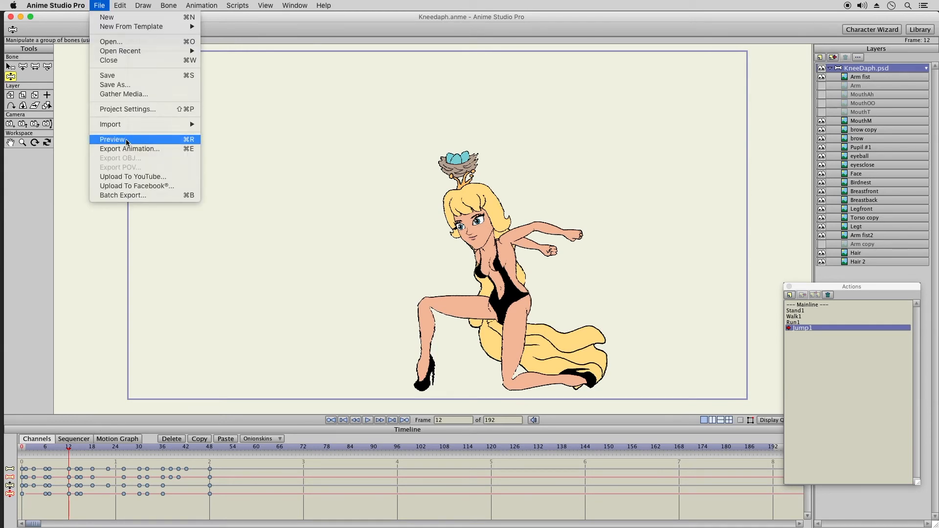
pyautogui.click(126, 140)
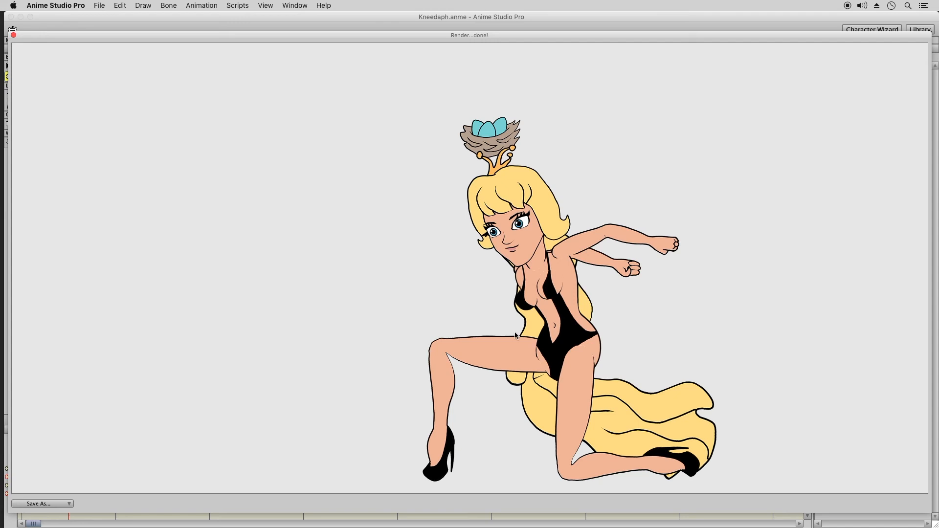
pyautogui.click(13, 35)
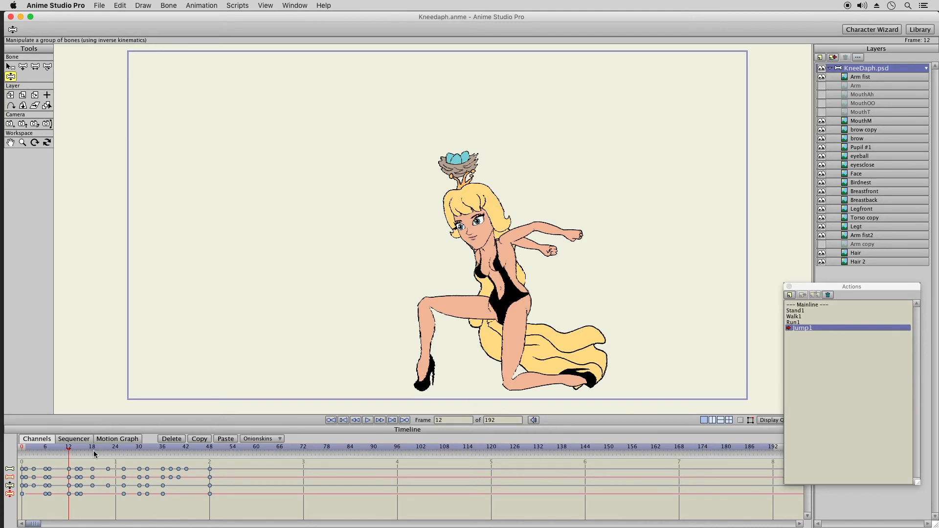
# Switch from the Jump1 action to the Mainline timeline, go to frame 1, and save the project.
pyautogui.click(26, 452)
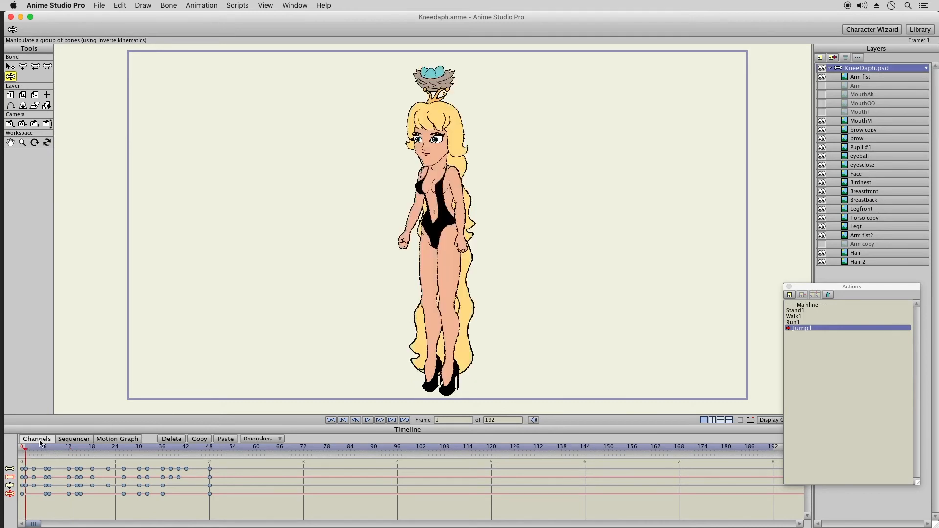
pyautogui.press('Left')
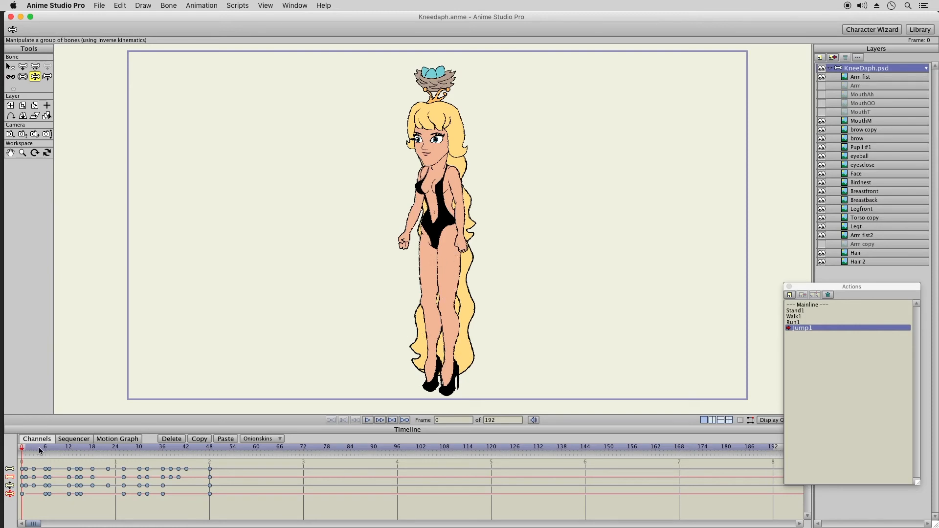
pyautogui.doubleClick(810, 305)
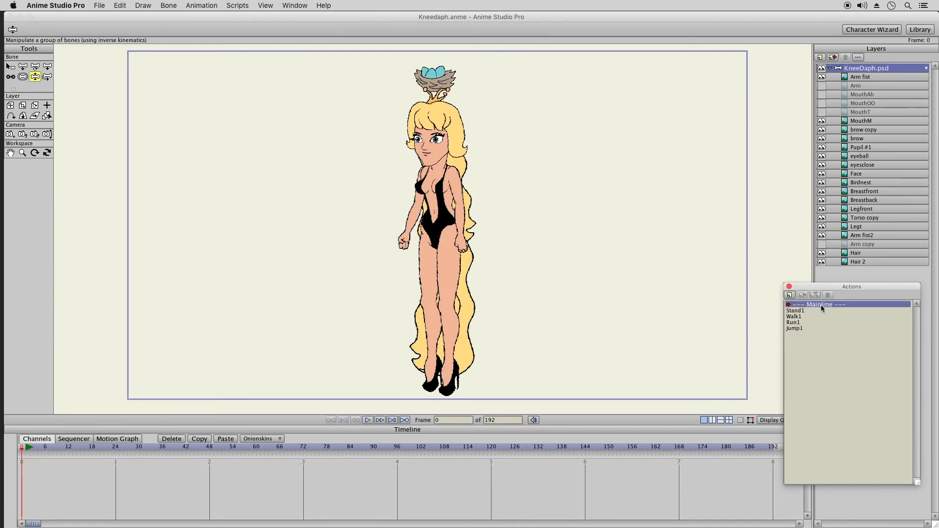
pyautogui.click(37, 446)
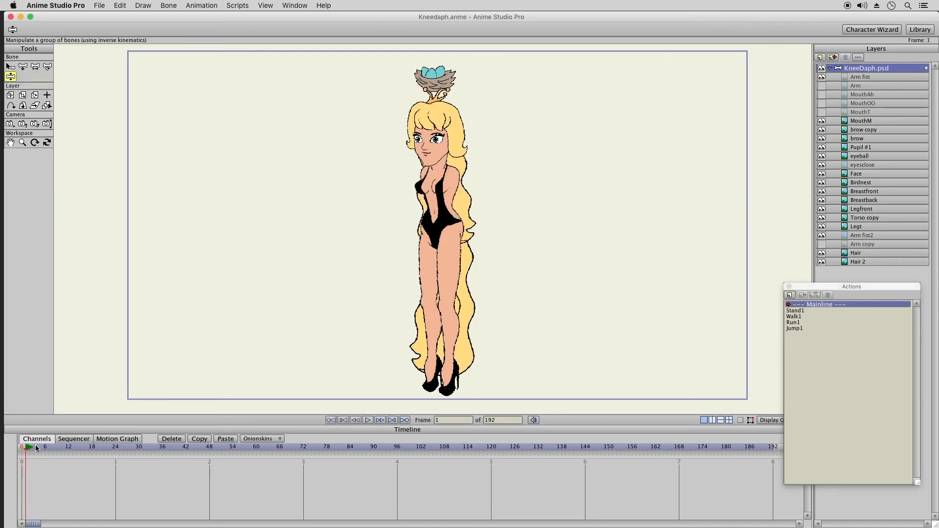
pyautogui.click(98, 5)
pyautogui.click(142, 75)
# Make the open-hand Arm and Arm copy layers visible, check the Arm fist layer's timeline, and reselect the KneeDaph.psd bone layer.
pyautogui.click(822, 85)
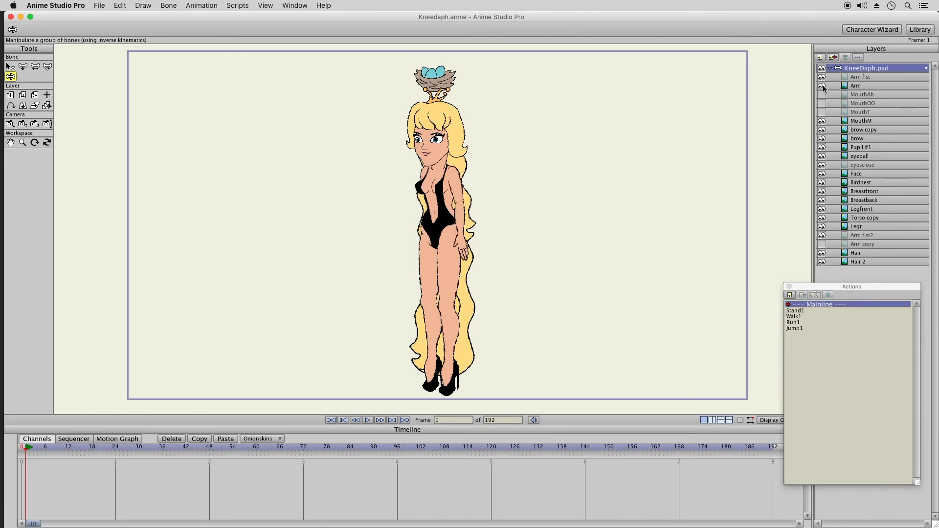
pyautogui.click(820, 244)
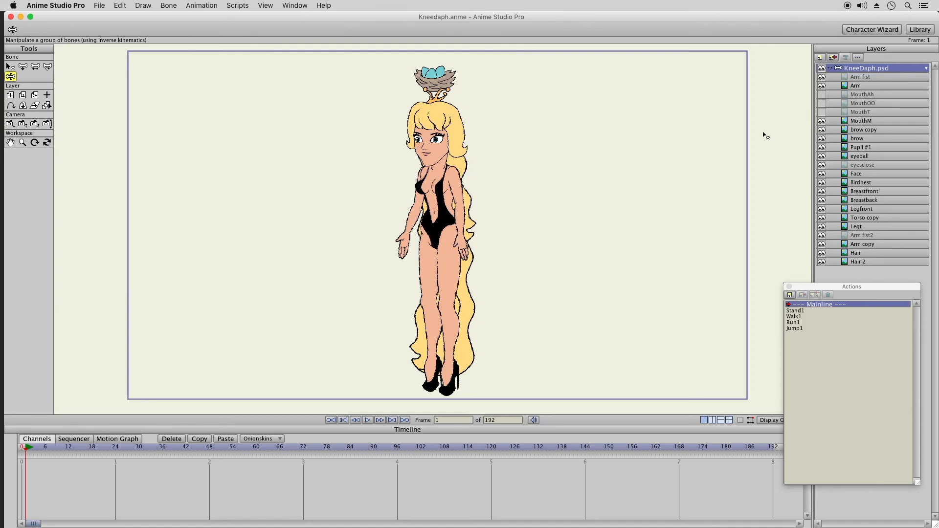
pyautogui.click(859, 78)
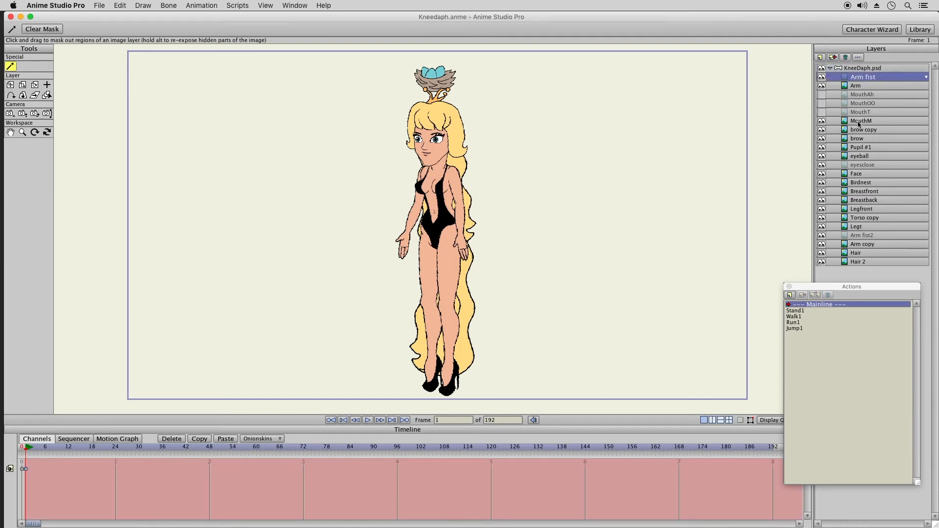
pyautogui.click(851, 72)
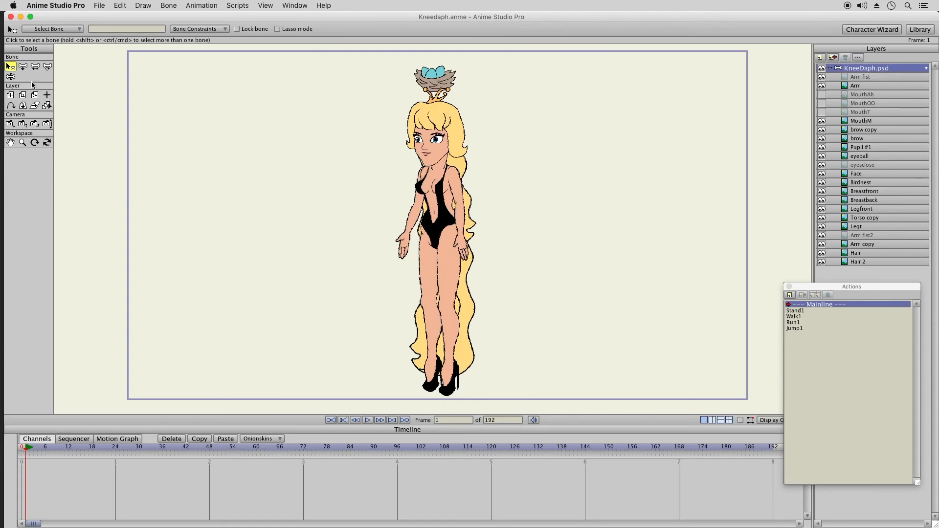
# Insert a copy of the Stand1 action into the Mainline at frame 1.
pyautogui.click(10, 77)
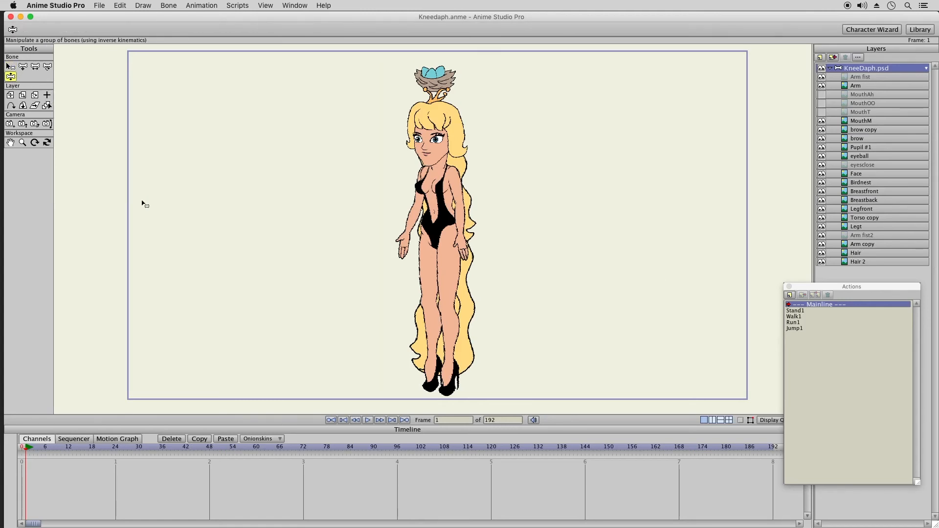
pyautogui.click(815, 307)
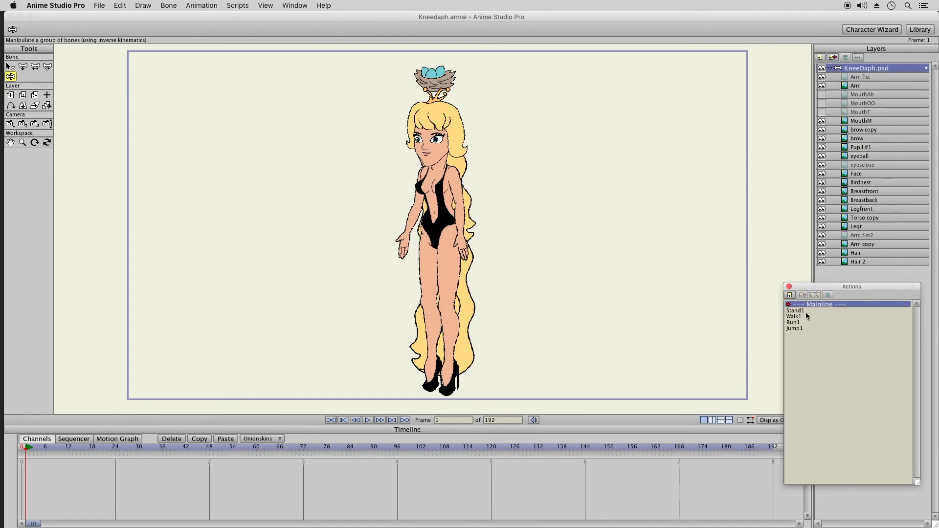
pyautogui.click(805, 310)
pyautogui.click(813, 295)
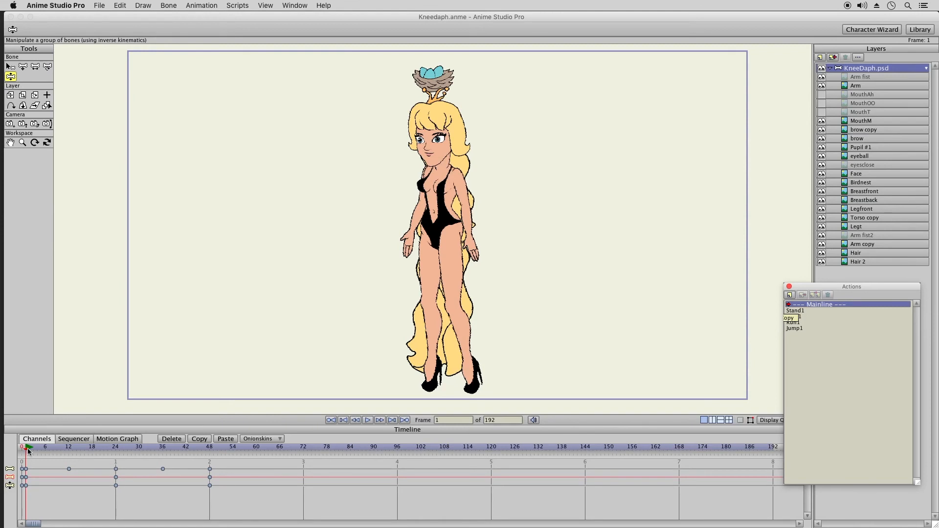
# Delete the inserted standing keyframes that lie after frame 24 on the Mainline.
pyautogui.moveTo(27, 451); pyautogui.dragTo(116, 451)
pyautogui.moveTo(216, 462); pyautogui.dragTo(141, 509)
pyautogui.click(172, 439)
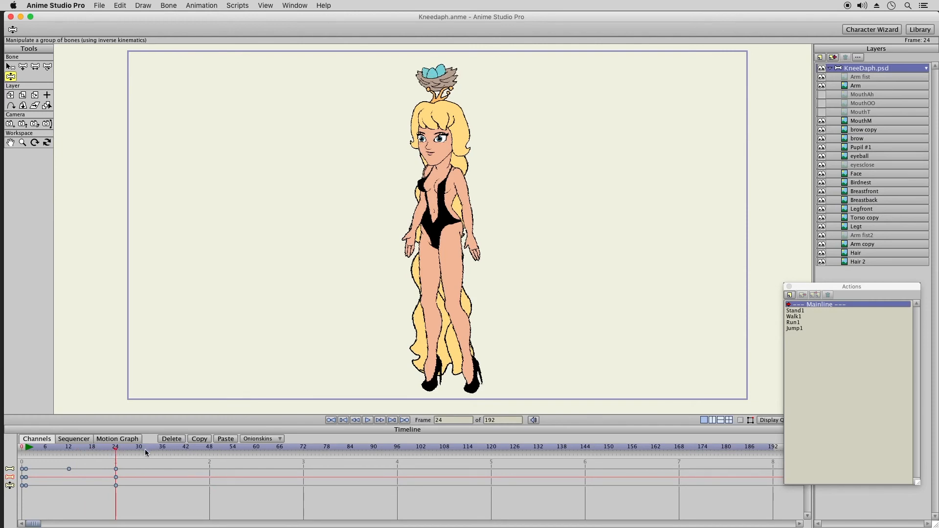
# Insert a copy of the Walk1 action at frame 30 and delete the extra keyframes at frame 29.
pyautogui.click(140, 450)
pyautogui.click(805, 316)
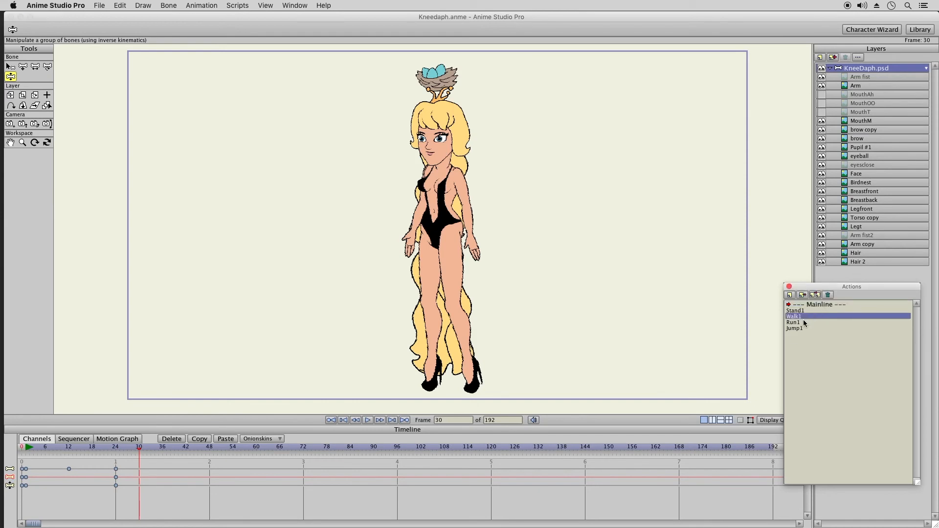
pyautogui.click(815, 295)
pyautogui.click(136, 494)
pyautogui.moveTo(133, 502); pyautogui.dragTo(134, 503)
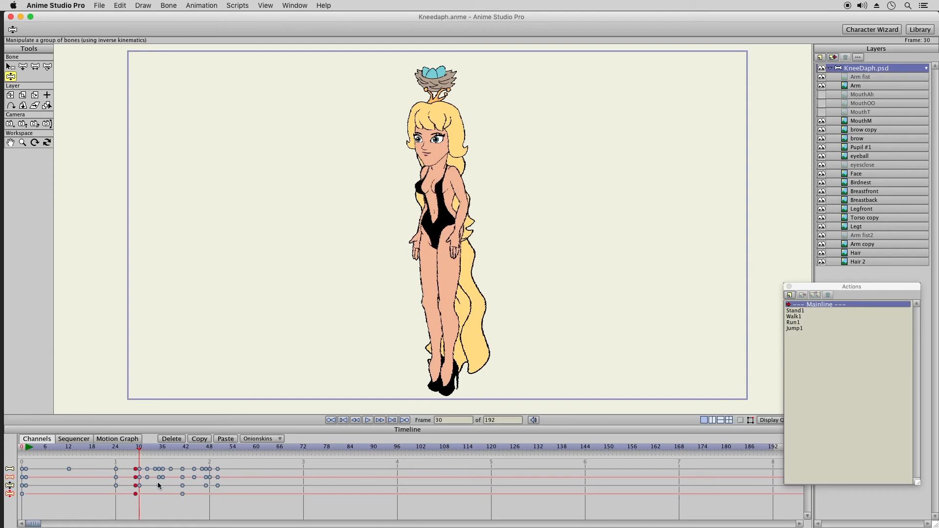
pyautogui.click(172, 439)
# Shift all the walk keyframes earlier so the walk cycle starts at frame 28.
pyautogui.moveTo(89, 450); pyautogui.dragTo(154, 453)
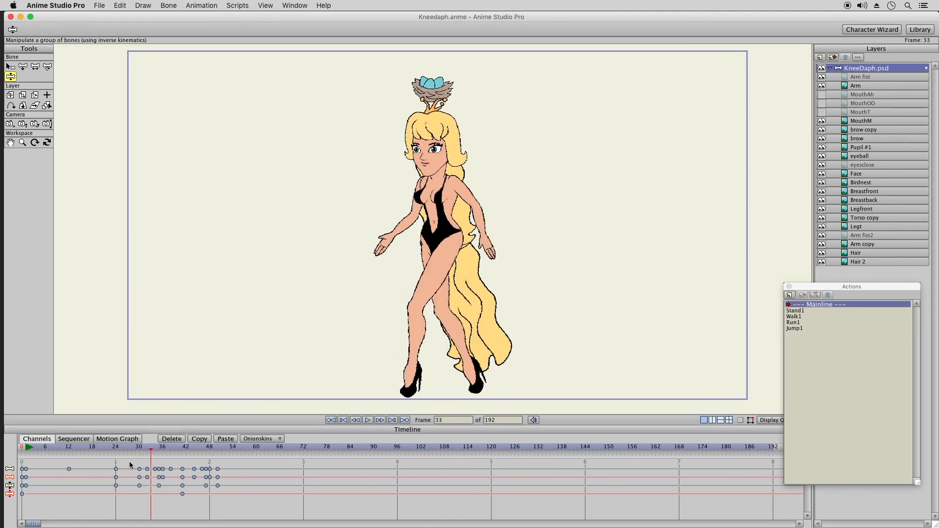
pyautogui.moveTo(183, 493); pyautogui.dragTo(240, 505)
pyautogui.click(132, 489)
pyautogui.moveTo(134, 462); pyautogui.dragTo(240, 498)
pyautogui.moveTo(138, 477); pyautogui.dragTo(130, 501)
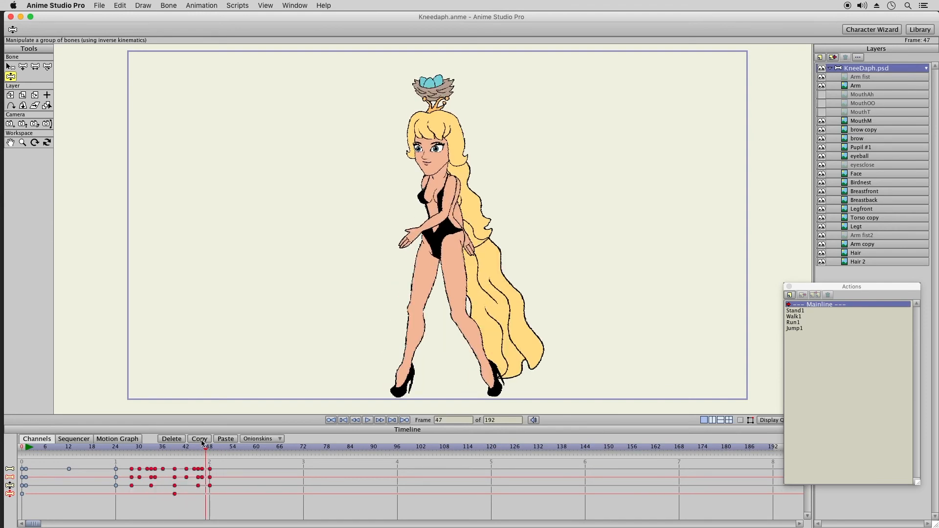
# Duplicate the walk keyframes after the first cycle, shift the copies to start at frame 50, and scrub through the second cycle.
pyautogui.click(219, 453)
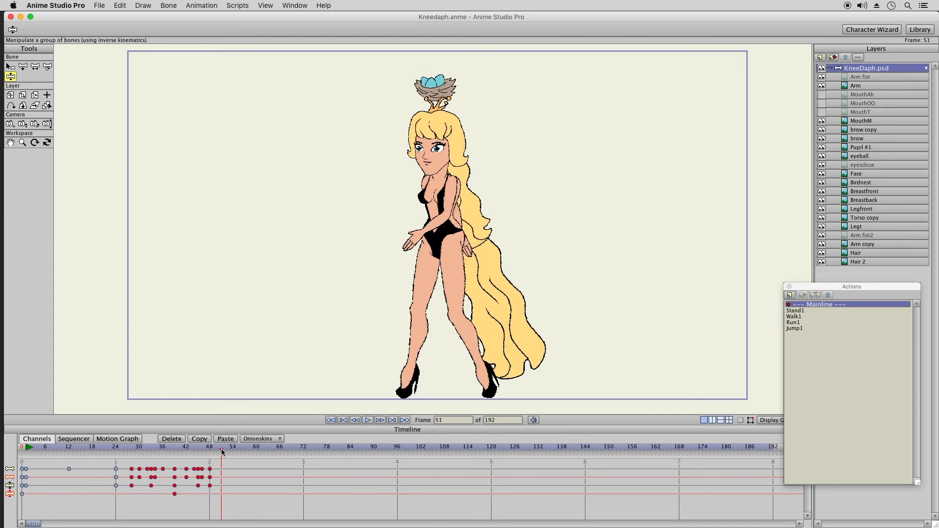
pyautogui.click(226, 438)
pyautogui.click(202, 448)
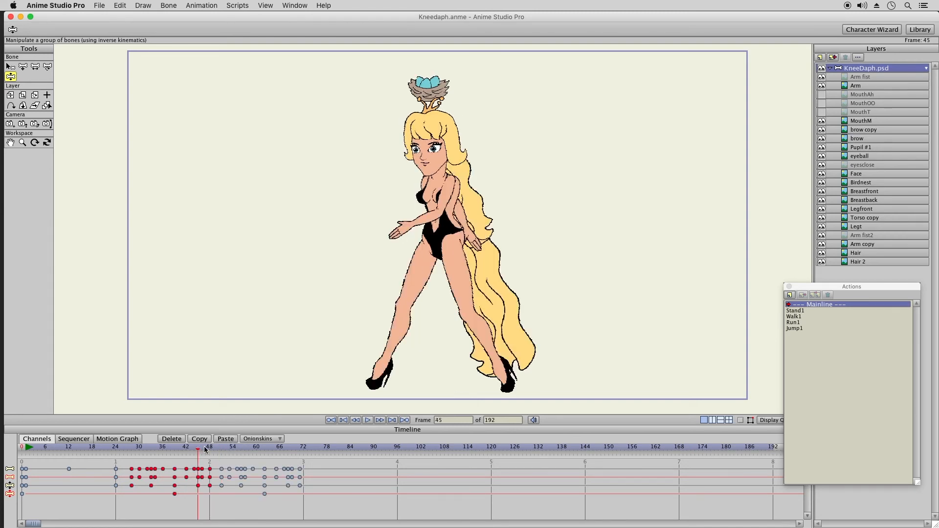
pyautogui.moveTo(211, 449); pyautogui.dragTo(241, 449)
pyautogui.moveTo(315, 463); pyautogui.dragTo(218, 485)
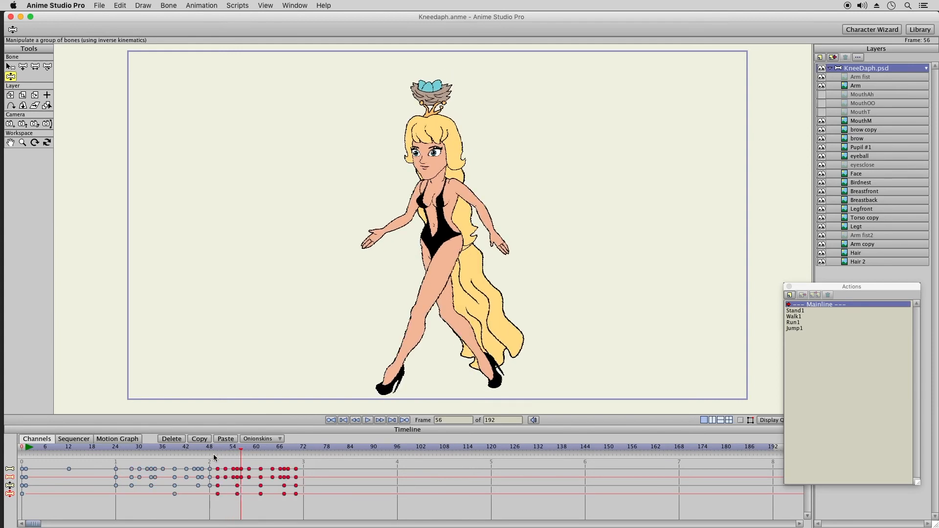
pyautogui.moveTo(208, 449); pyautogui.dragTo(303, 452)
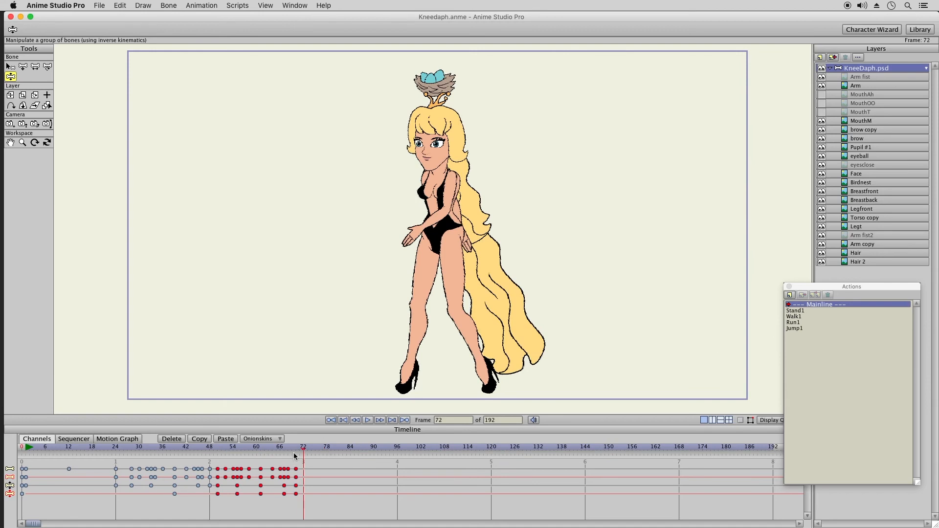
# Choose the Run1 action and move the playhead to frame 75.
pyautogui.click(802, 321)
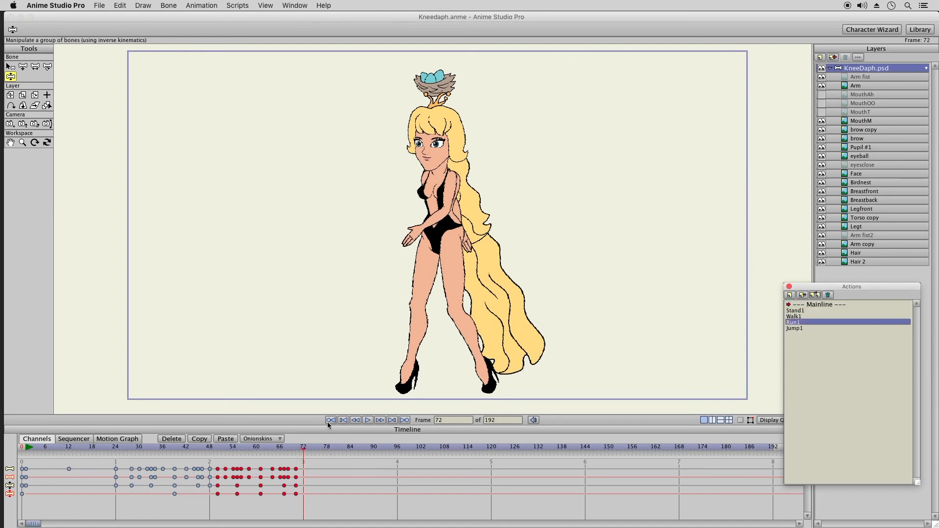
pyautogui.moveTo(309, 453); pyautogui.dragTo(315, 452)
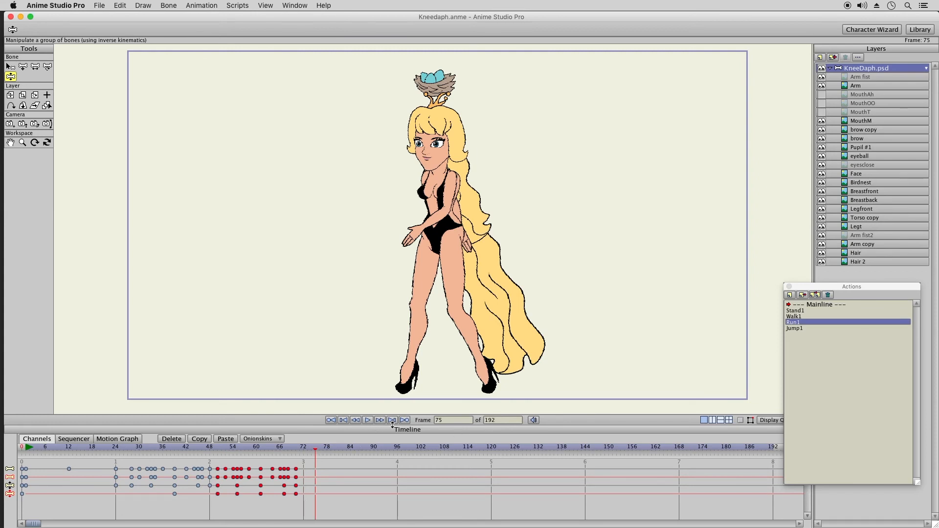
pyautogui.click(226, 439)
pyautogui.click(314, 469)
pyautogui.moveTo(306, 464); pyautogui.dragTo(434, 511)
pyautogui.click(174, 440)
# Insert a copy of the Run1 action at frame 75 and delete the extra keyframes at frame 74.
pyautogui.click(807, 322)
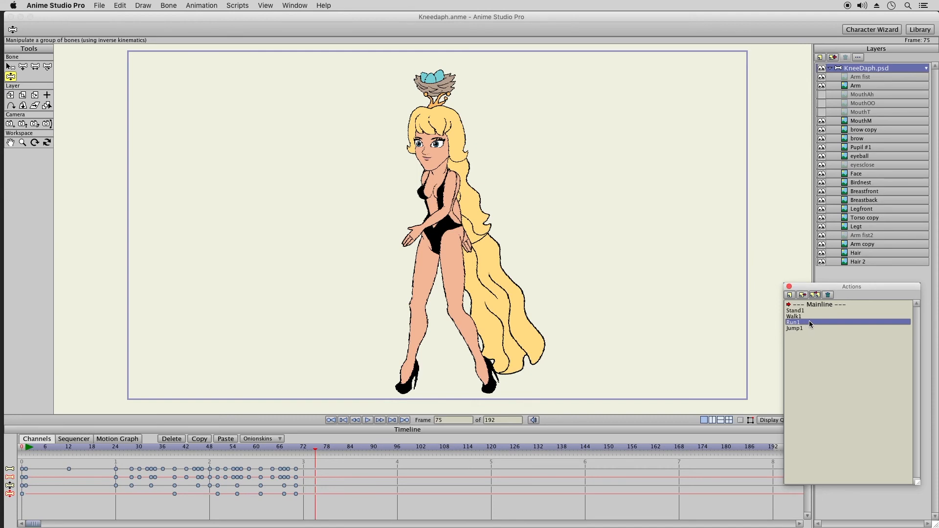
pyautogui.click(813, 295)
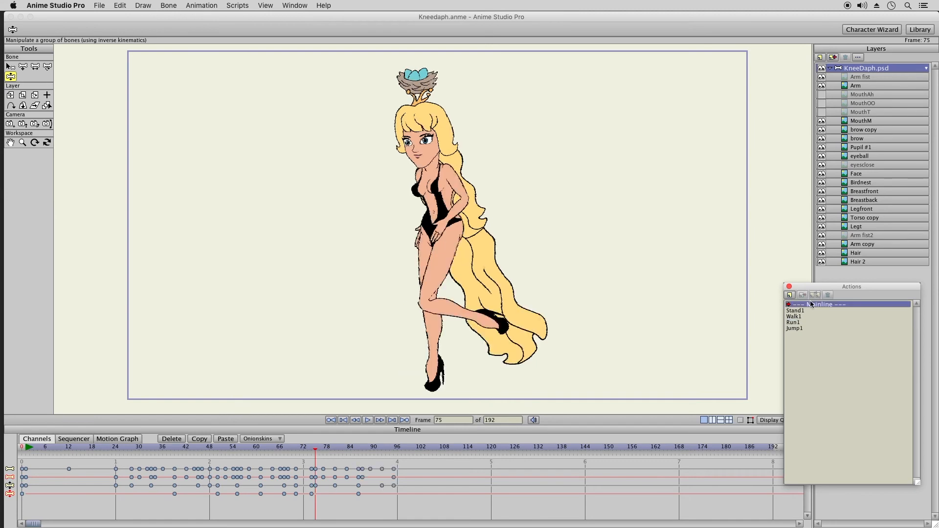
pyautogui.moveTo(281, 448); pyautogui.dragTo(309, 509)
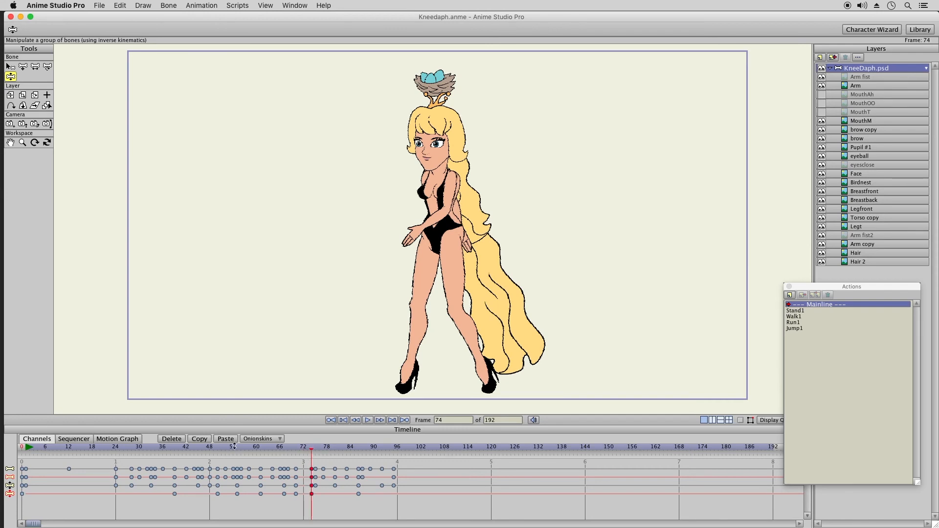
pyautogui.click(171, 439)
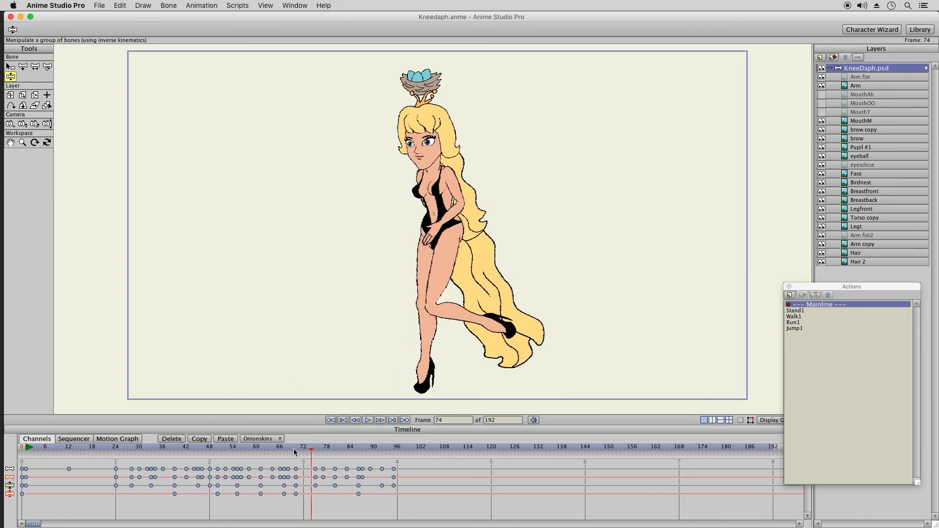
# Scrub through the run and shift all its keyframes earlier so it starts at frame 73.
pyautogui.moveTo(294, 448); pyautogui.dragTo(386, 457)
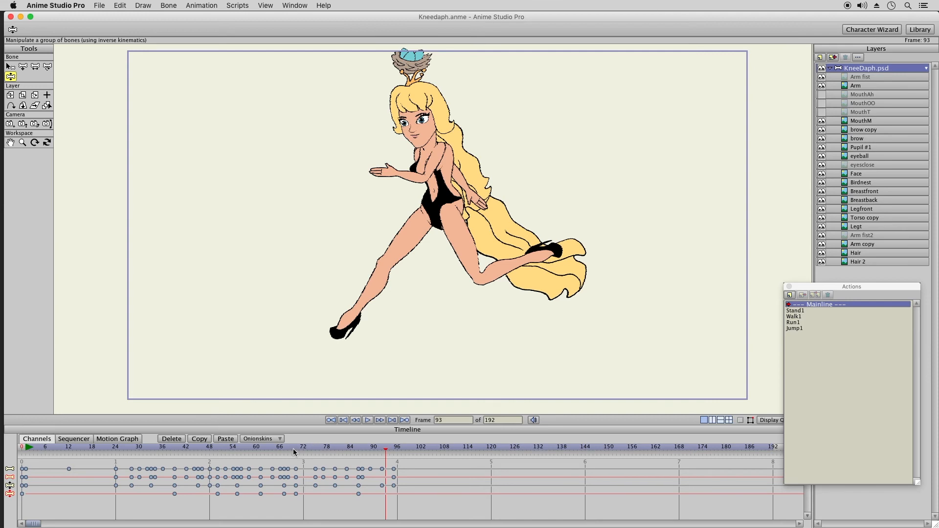
pyautogui.moveTo(312, 464); pyautogui.dragTo(416, 503)
pyautogui.moveTo(315, 485); pyautogui.dragTo(309, 488)
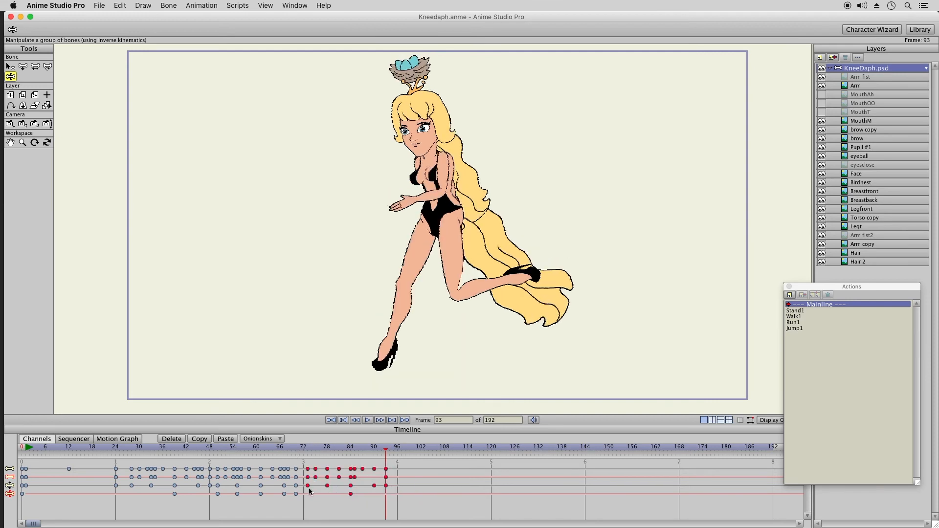
# At frame 70, key the Arm fist and Arm fist2 layers as visible.
pyautogui.moveTo(291, 446); pyautogui.dragTo(295, 449)
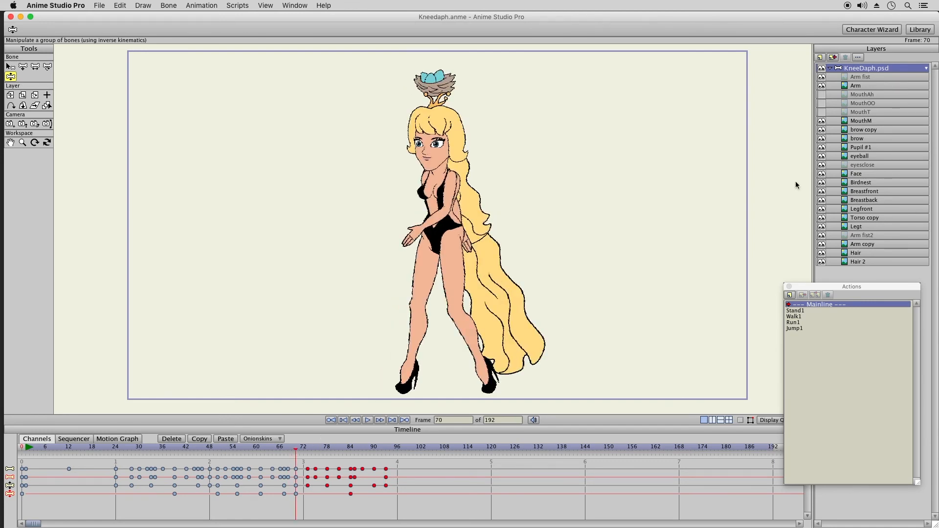
pyautogui.moveTo(303, 450); pyautogui.dragTo(296, 450)
pyautogui.click(449, 465)
pyautogui.click(843, 79)
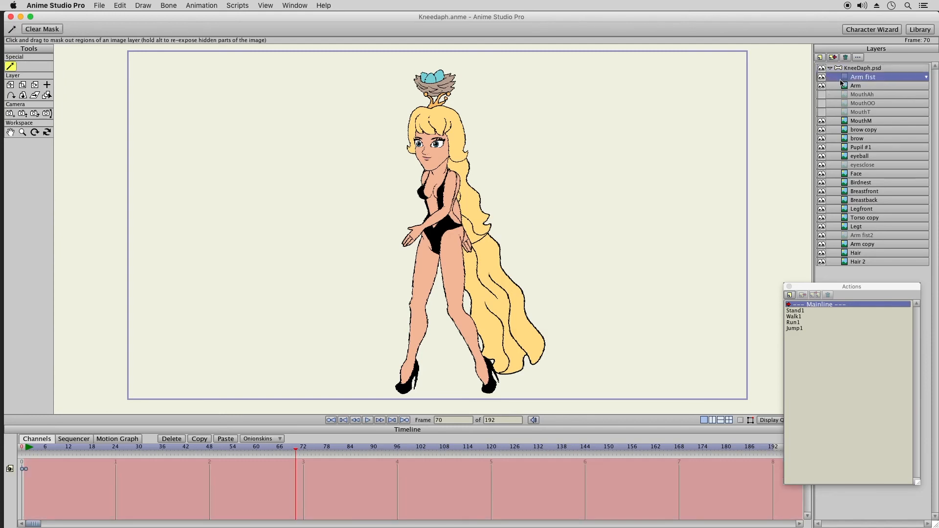
pyautogui.click(298, 469)
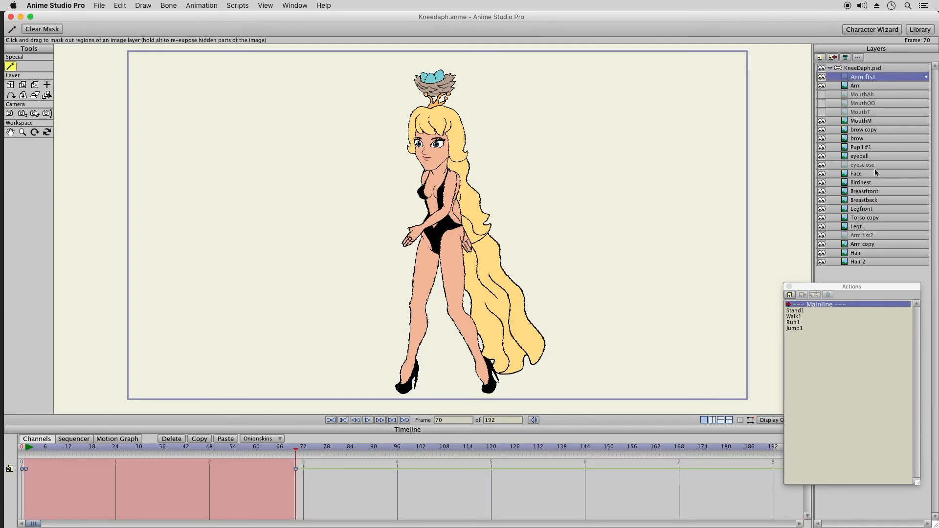
pyautogui.click(859, 236)
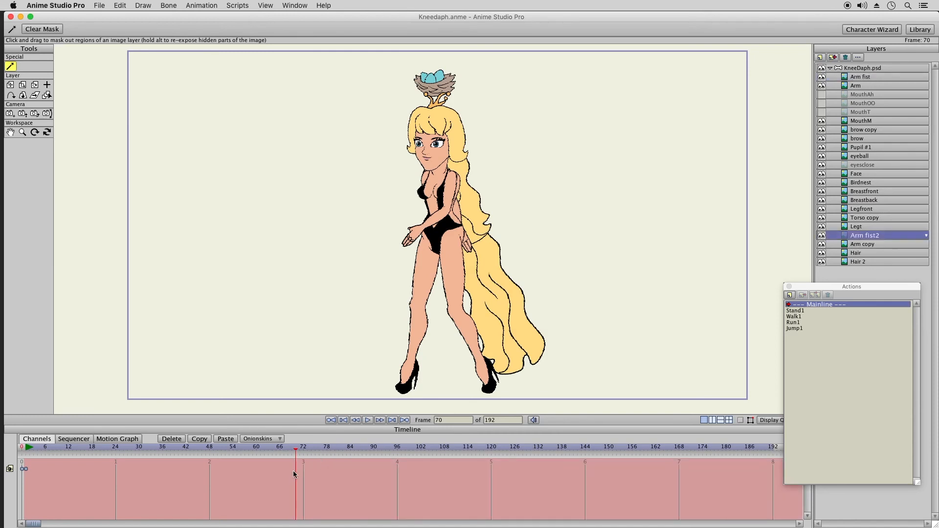
pyautogui.click(296, 468)
# At frame 70, turn off visibility for the Arm copy and Arm layers, and scrub back to frame 66 to check the hand switch.
pyautogui.click(845, 246)
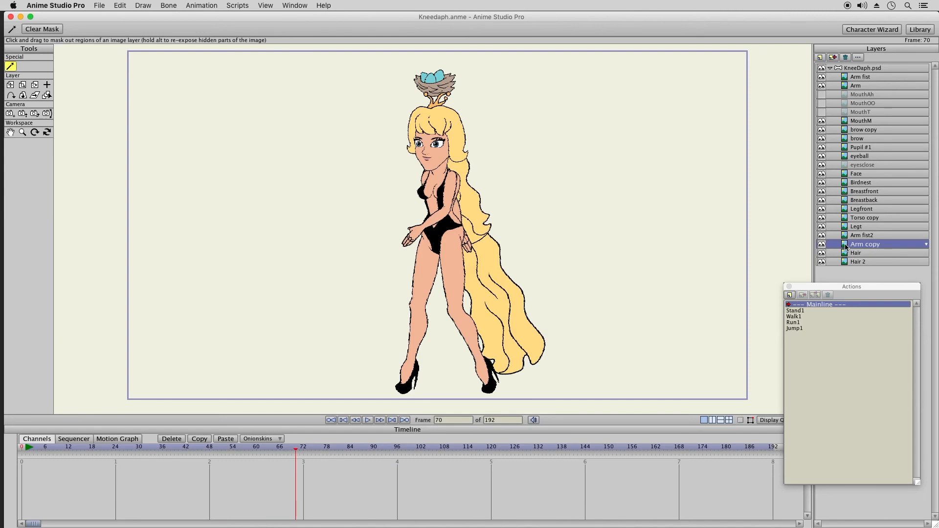
pyautogui.doubleClick(847, 247)
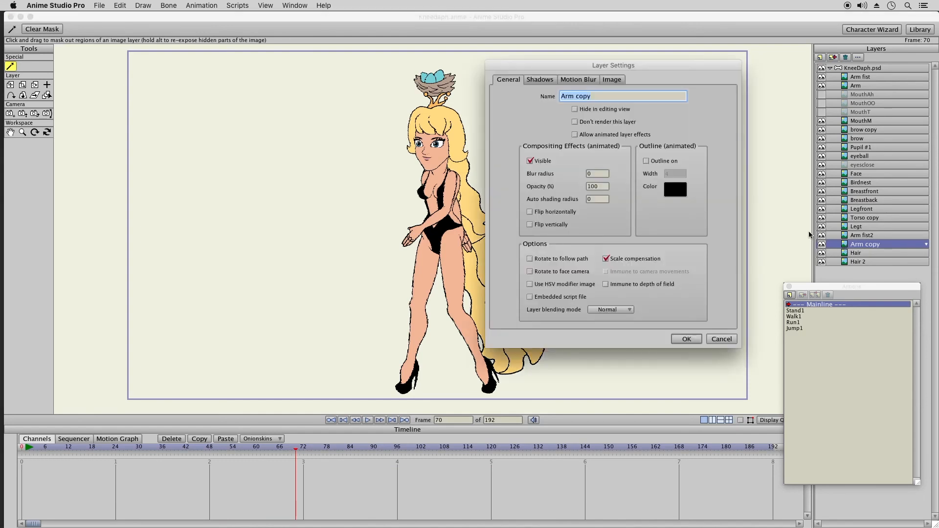
pyautogui.click(694, 341)
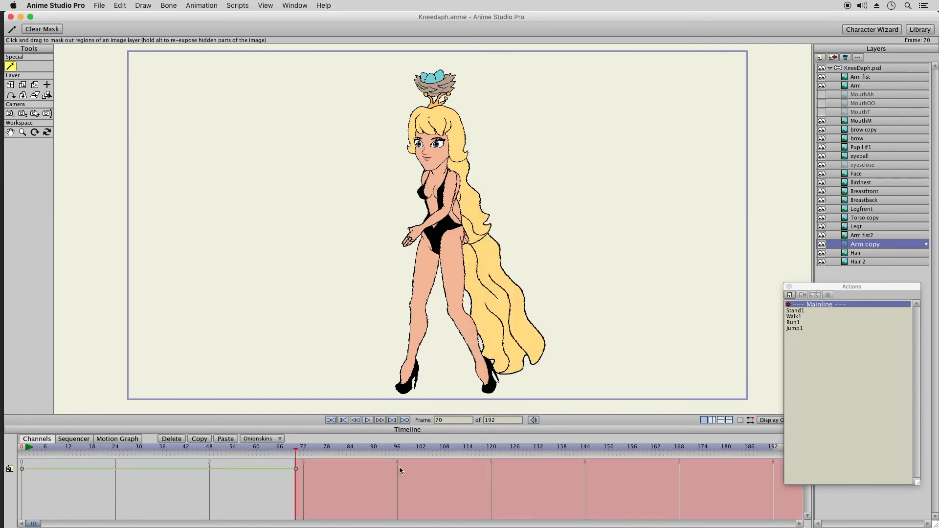
pyautogui.click(845, 84)
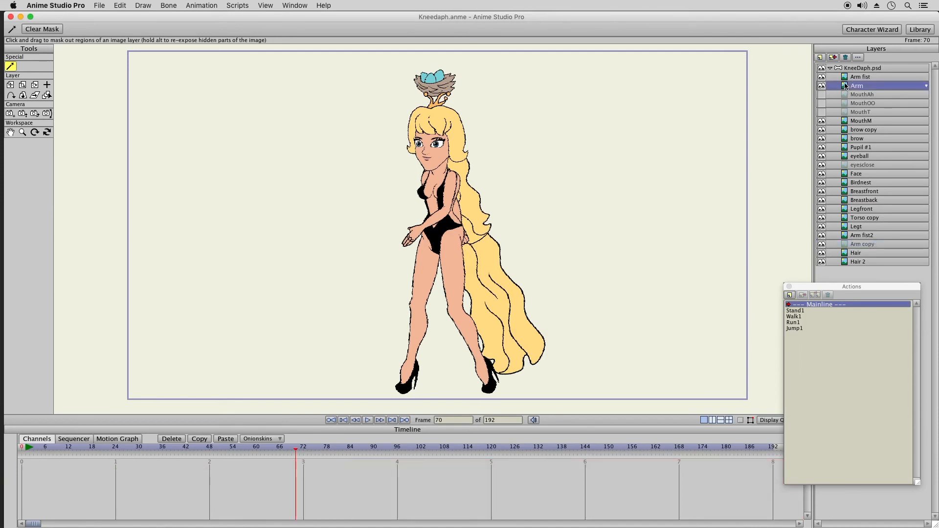
pyautogui.doubleClick(845, 86)
pyautogui.click(544, 162)
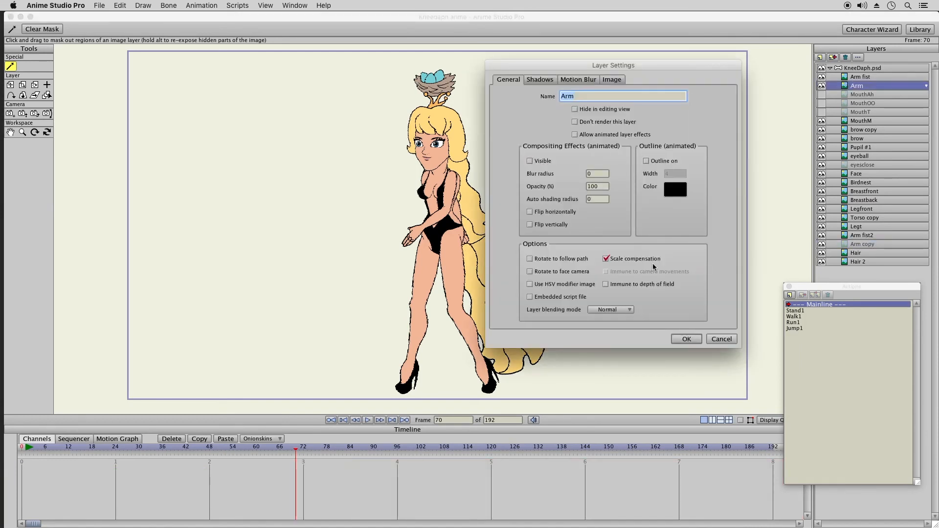
pyautogui.click(686, 339)
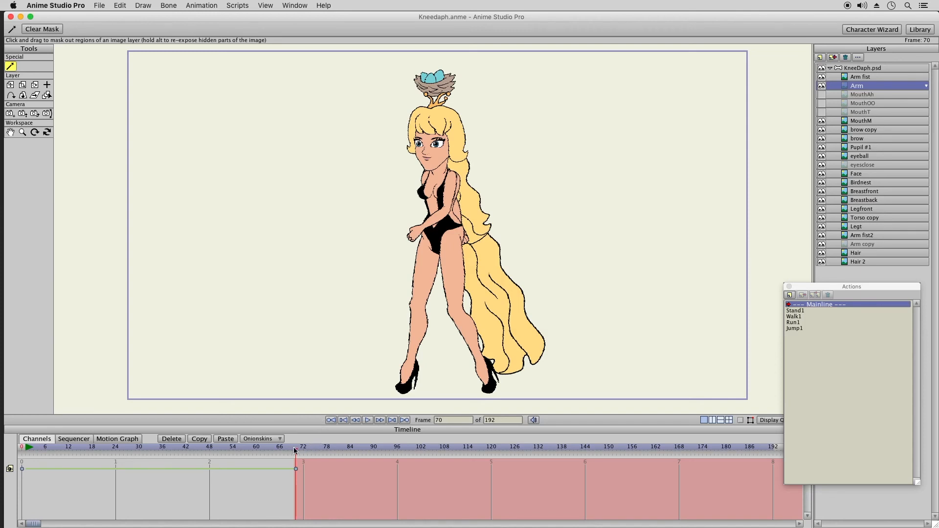
pyautogui.click(279, 452)
pyautogui.moveTo(296, 452)
pyautogui.mouseDown()
pyautogui.moveTo(306, 453)
pyautogui.moveTo(279, 453)
pyautogui.mouseUp()
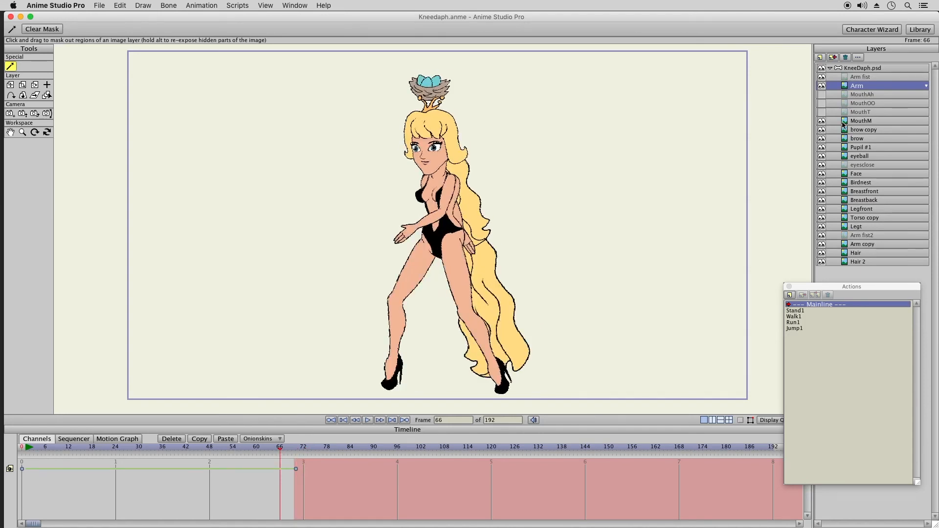
# At frame 66, turn off the eyeball layer's visibility.
pyautogui.click(845, 149)
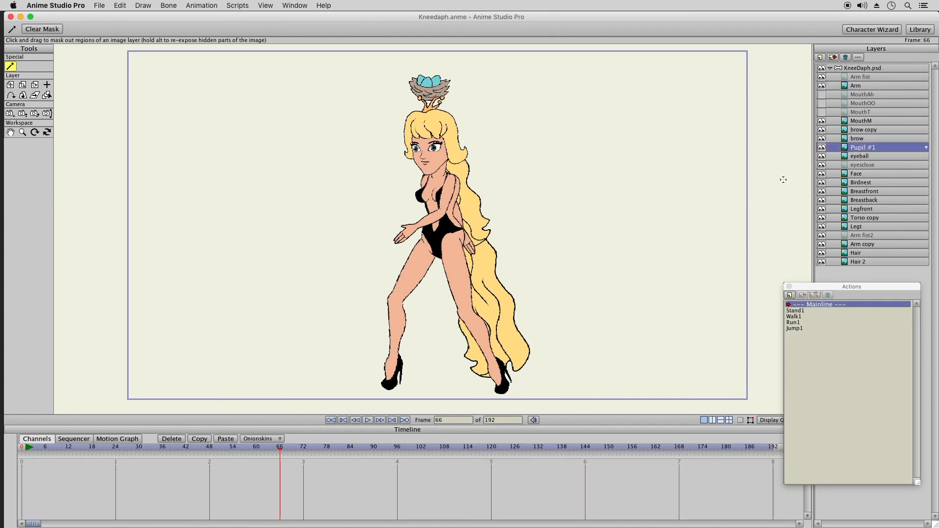
pyautogui.click(862, 68)
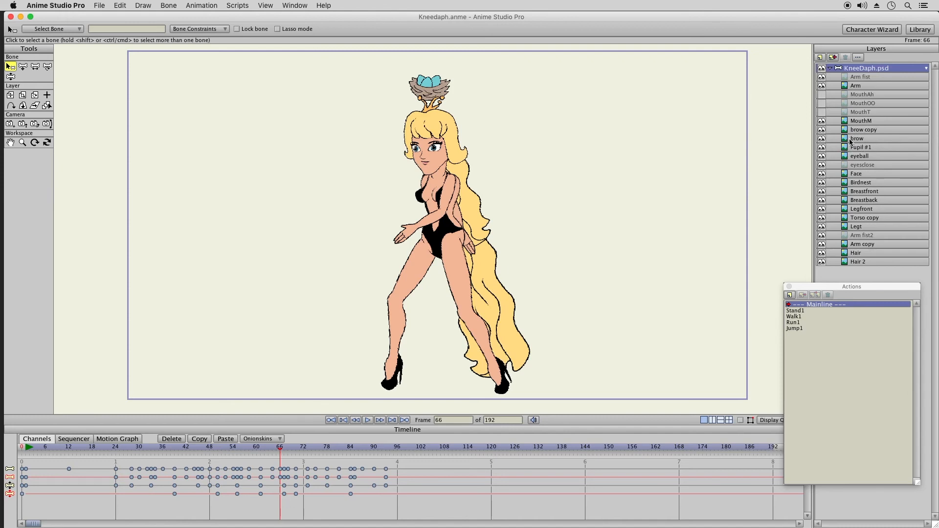
pyautogui.click(846, 156)
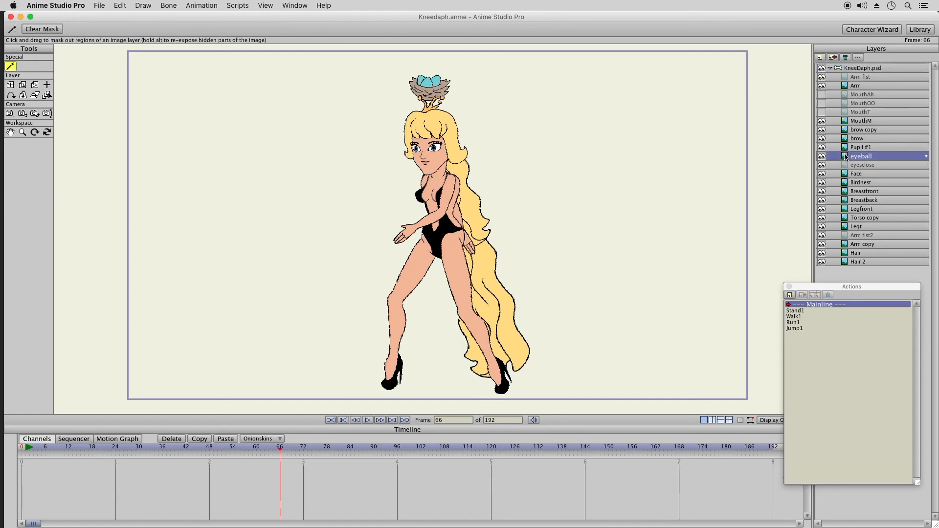
pyautogui.doubleClick(846, 156)
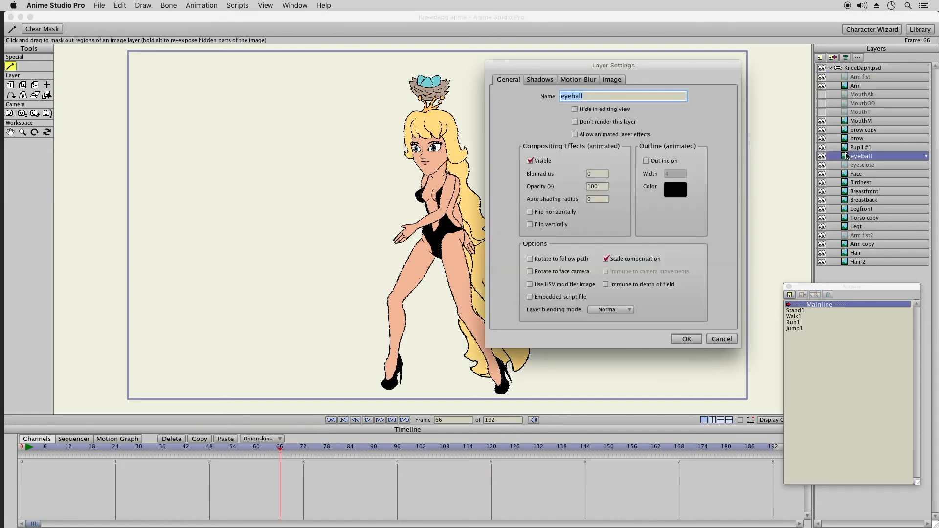
pyautogui.click(533, 161)
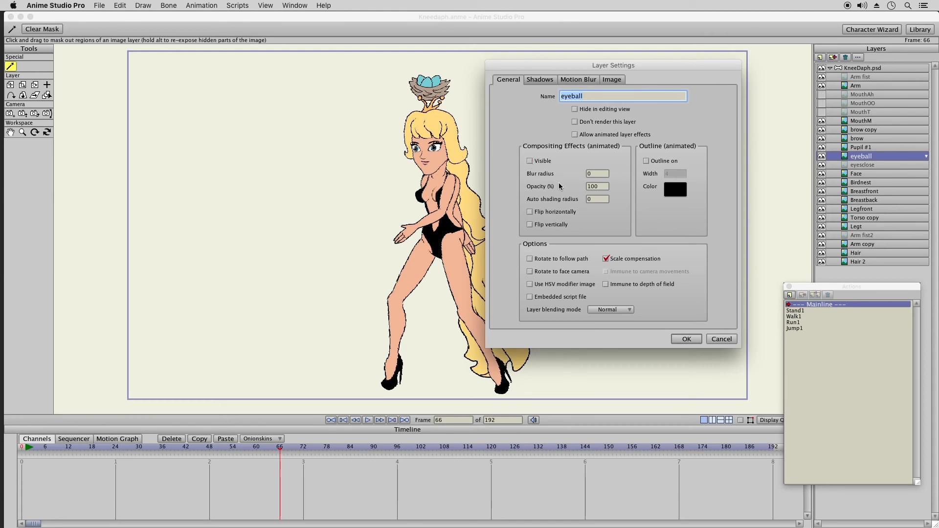
pyautogui.click(687, 339)
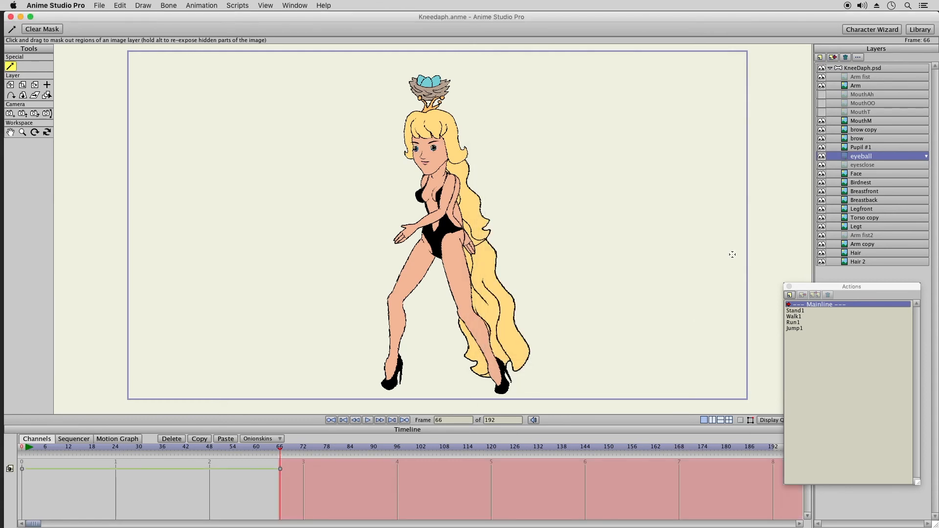
# Key the eyesclose layer as visible at frame 66 and hidden again at frame 72.
pyautogui.click(863, 166)
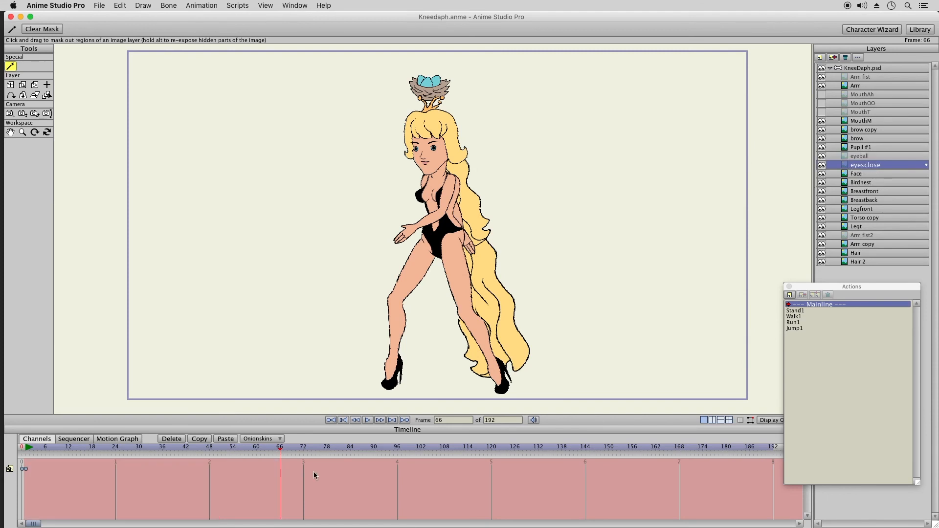
pyautogui.click(280, 470)
pyautogui.click(303, 470)
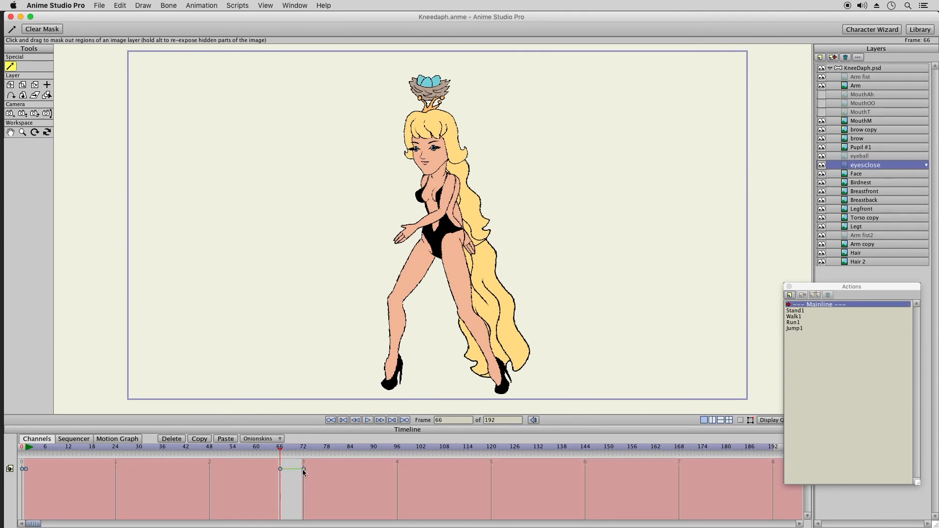
# Hide the Pupil #1 layer at frame 66 and key it visible again at frame 72.
pyautogui.click(862, 148)
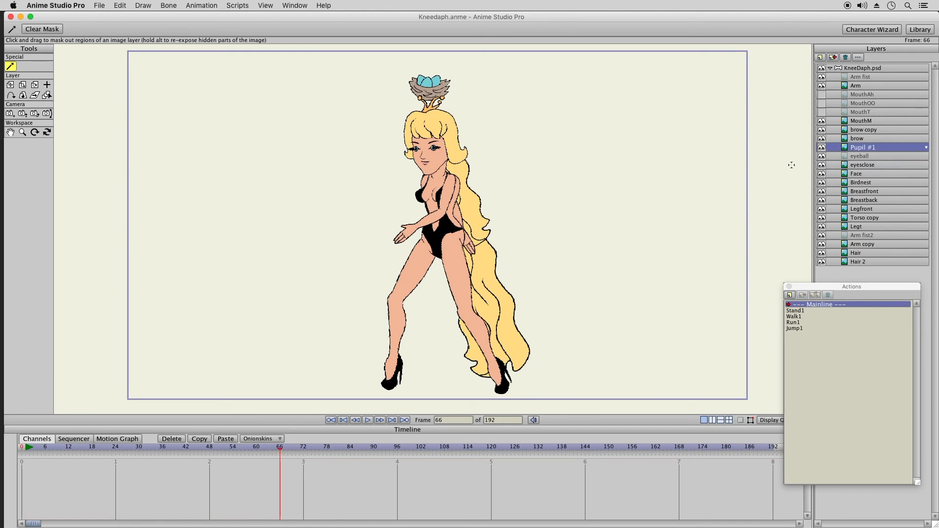
pyautogui.doubleClick(844, 153)
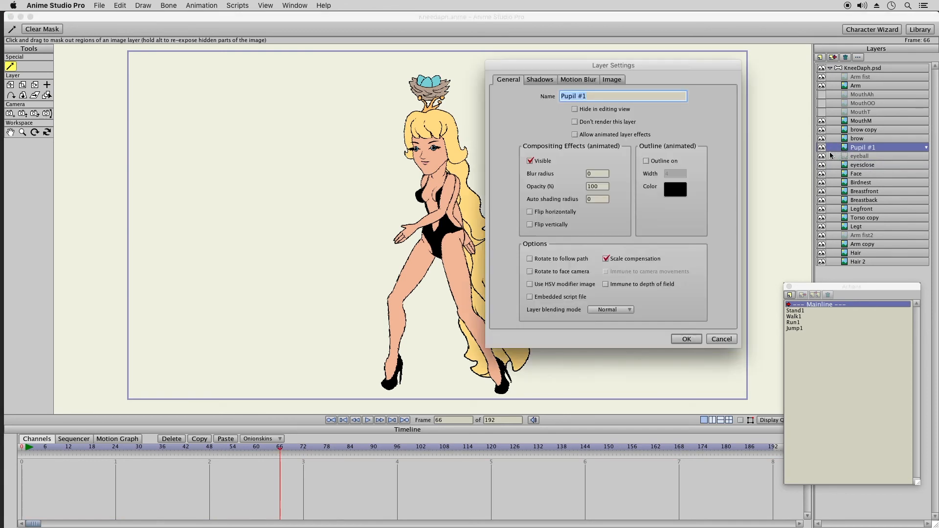
pyautogui.click(529, 161)
pyautogui.click(686, 339)
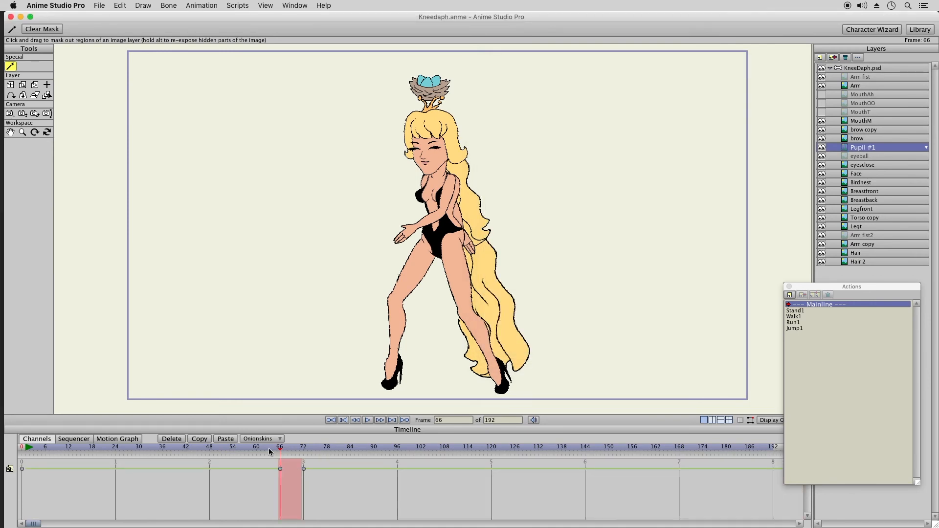
# Key the eyeball layer as visible at frame 72, then scrub through the blink and the run to frame 92.
pyautogui.moveTo(270, 448); pyautogui.dragTo(303, 450)
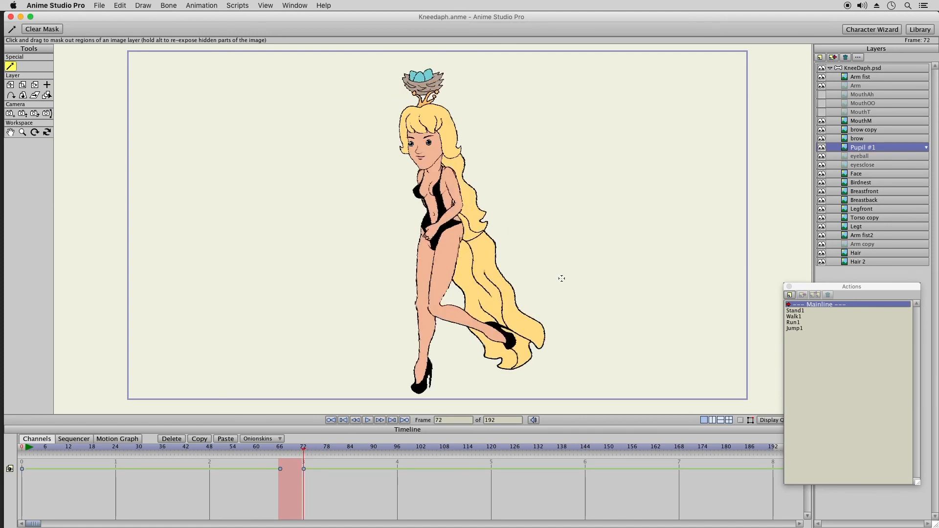
pyautogui.click(871, 156)
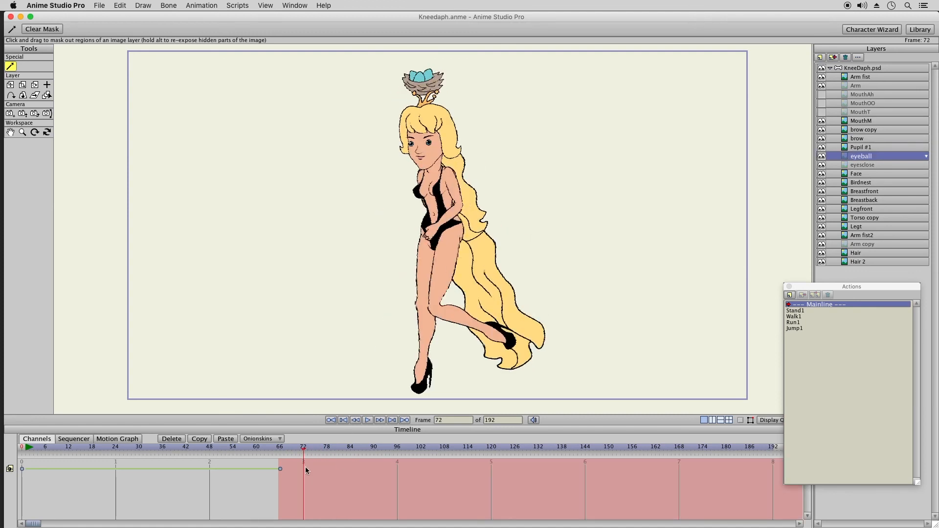
pyautogui.doubleClick(303, 468)
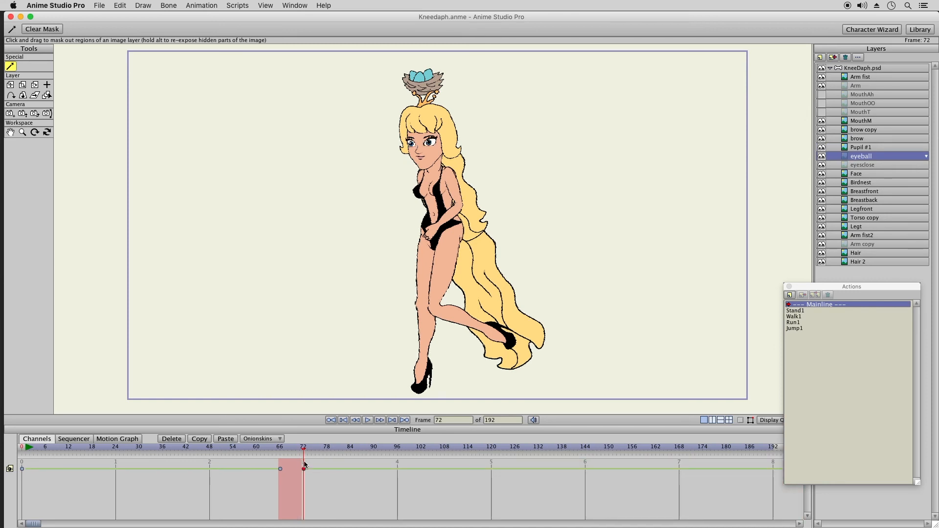
pyautogui.moveTo(304, 471)
pyautogui.mouseDown()
pyautogui.moveTo(294, 471)
pyautogui.moveTo(284, 451)
pyautogui.moveTo(304, 453)
pyautogui.moveTo(305, 473)
pyautogui.mouseUp()
pyautogui.moveTo(271, 447); pyautogui.dragTo(332, 448)
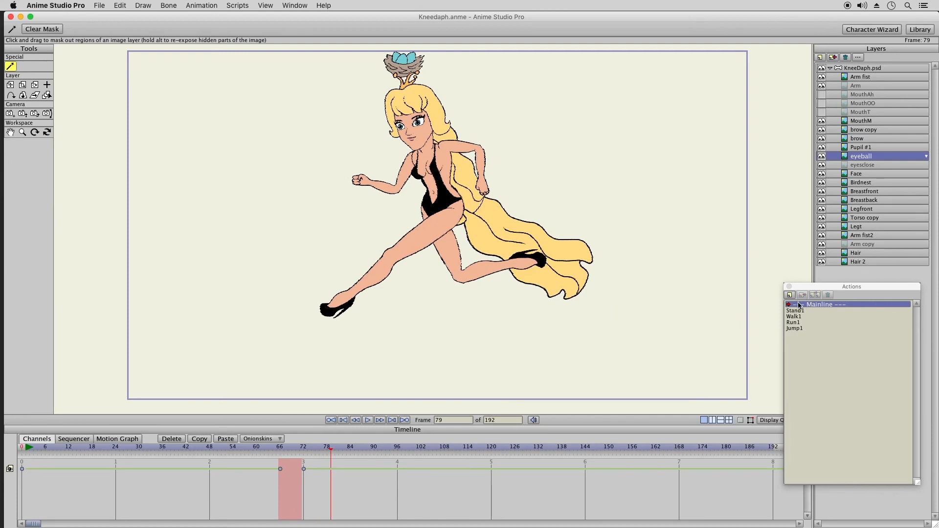
pyautogui.moveTo(332, 451); pyautogui.dragTo(382, 450)
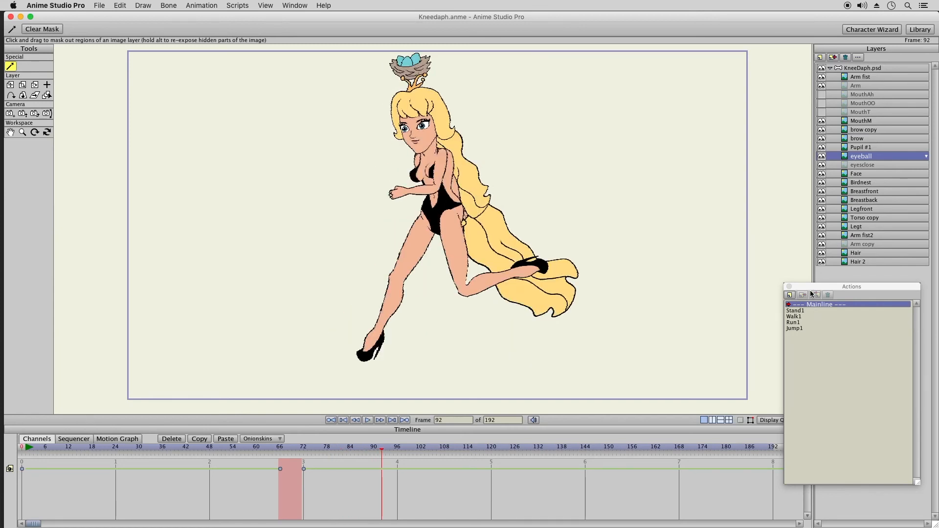
# Copy the KneeDaph.psd bone layer's run keyframes from frames 73 to 93 and paste them at frame 96.
pyautogui.click(857, 69)
pyautogui.click(811, 323)
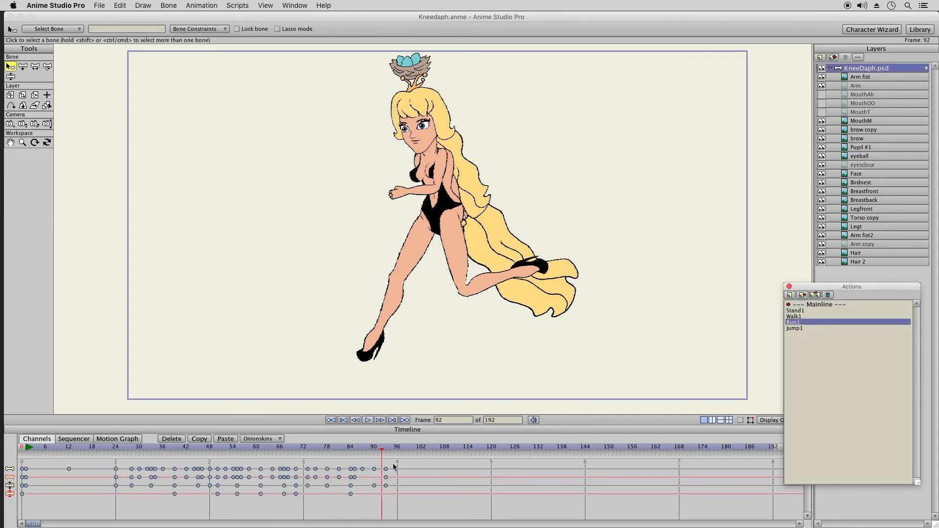
pyautogui.moveTo(254, 450); pyautogui.dragTo(305, 455)
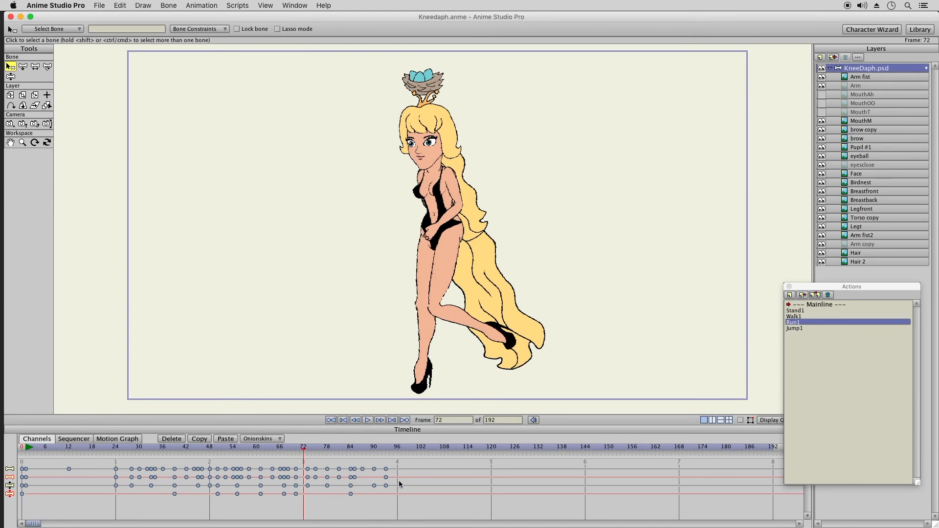
pyautogui.moveTo(402, 463); pyautogui.dragTo(307, 520)
pyautogui.click(397, 466)
pyautogui.moveTo(390, 467); pyautogui.dragTo(304, 513)
pyautogui.click(199, 439)
pyautogui.click(398, 450)
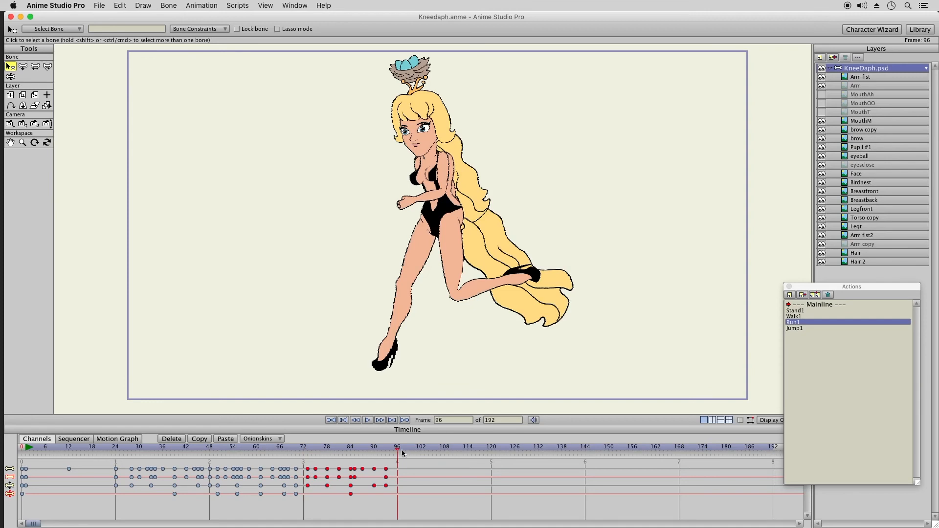
pyautogui.click(226, 439)
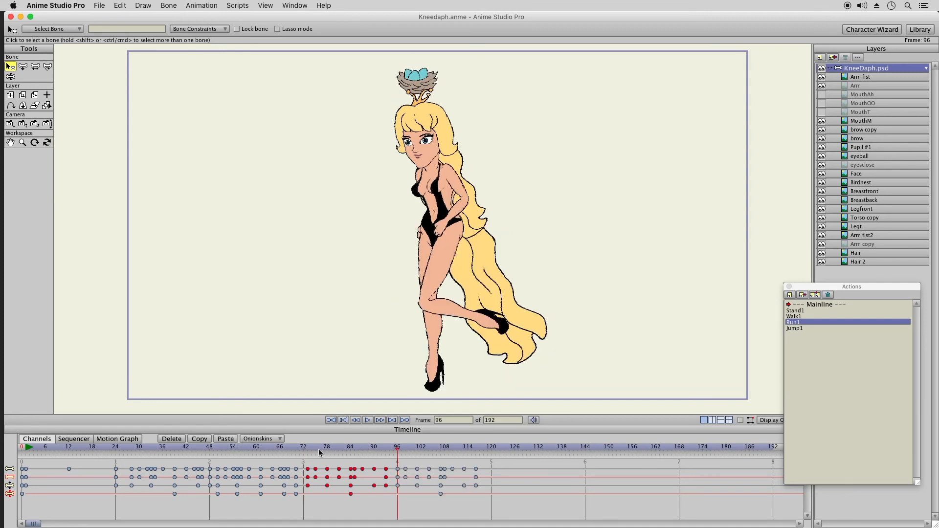
# Scrub through the repeated run to frame 116 and paste another copy of the run keyframes at frame 120.
pyautogui.moveTo(294, 449); pyautogui.dragTo(356, 460)
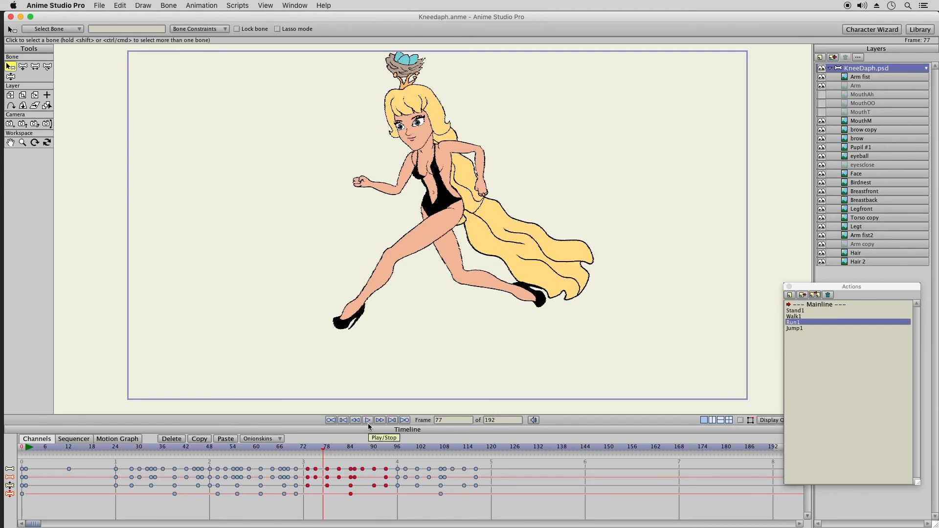
pyautogui.click(302, 452)
pyautogui.moveTo(315, 452); pyautogui.dragTo(475, 451)
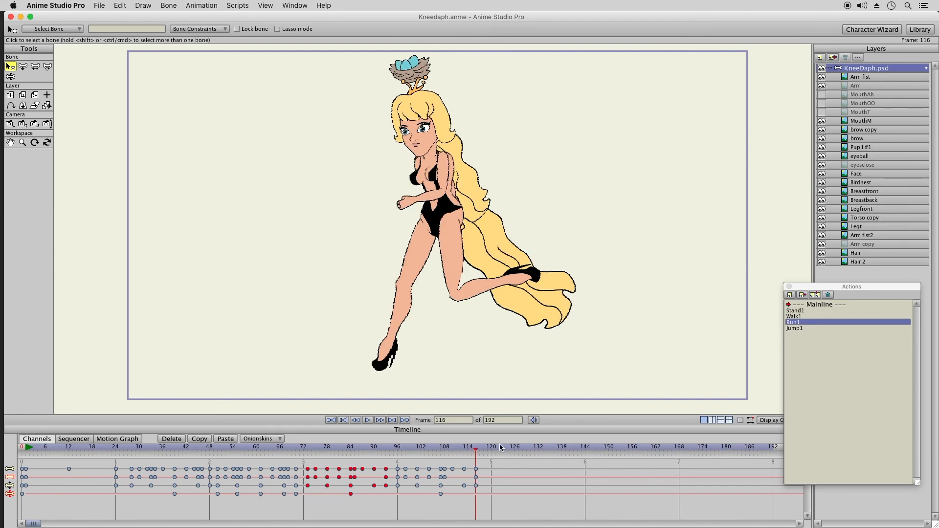
pyautogui.click(492, 450)
pyautogui.click(225, 439)
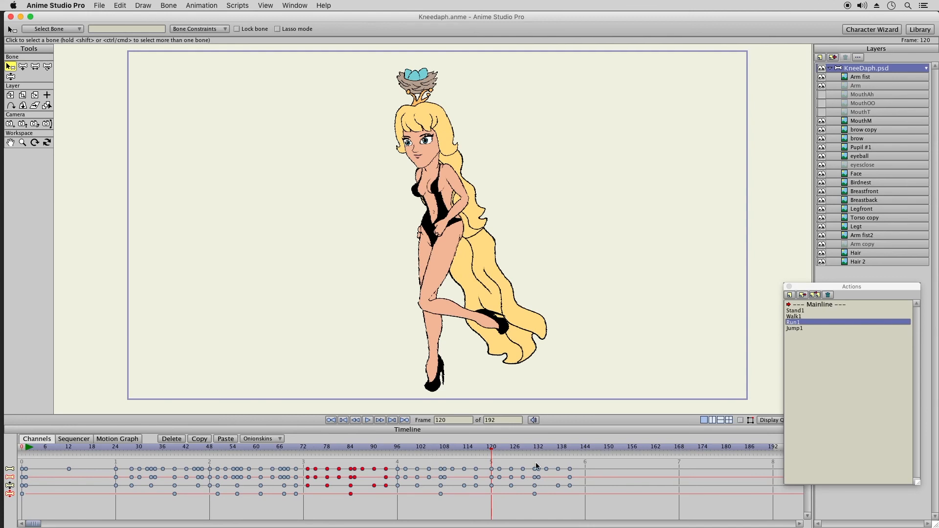
# Shift the last pasted run keyframes one frame earlier to start at frame 119, and scrub through them to frame 139.
pyautogui.moveTo(600, 467); pyautogui.dragTo(482, 521)
pyautogui.moveTo(491, 489); pyautogui.dragTo(488, 490)
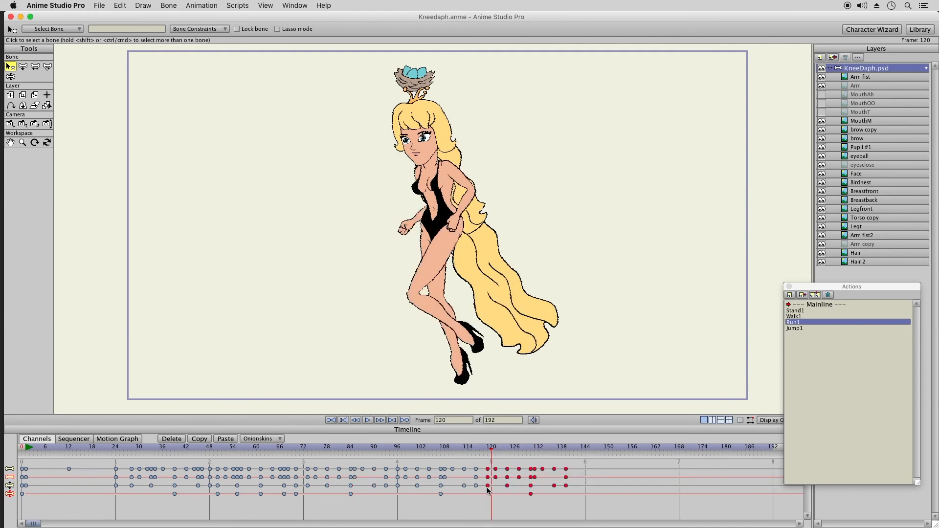
pyautogui.click(468, 450)
pyautogui.moveTo(478, 451); pyautogui.dragTo(566, 453)
pyautogui.click(582, 458)
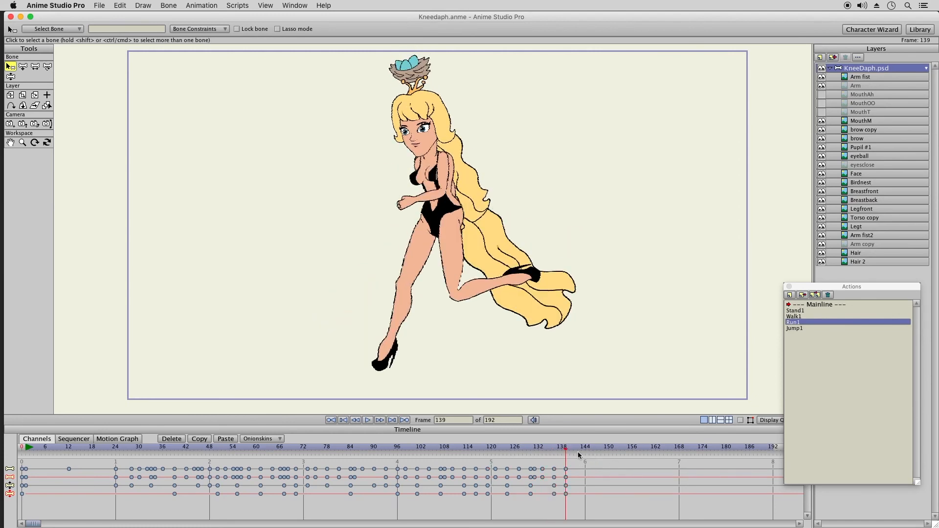
# Insert a copy of the Walk1 action at frame 143 and delete the extra keyframes at frame 142.
pyautogui.click(581, 449)
pyautogui.click(808, 316)
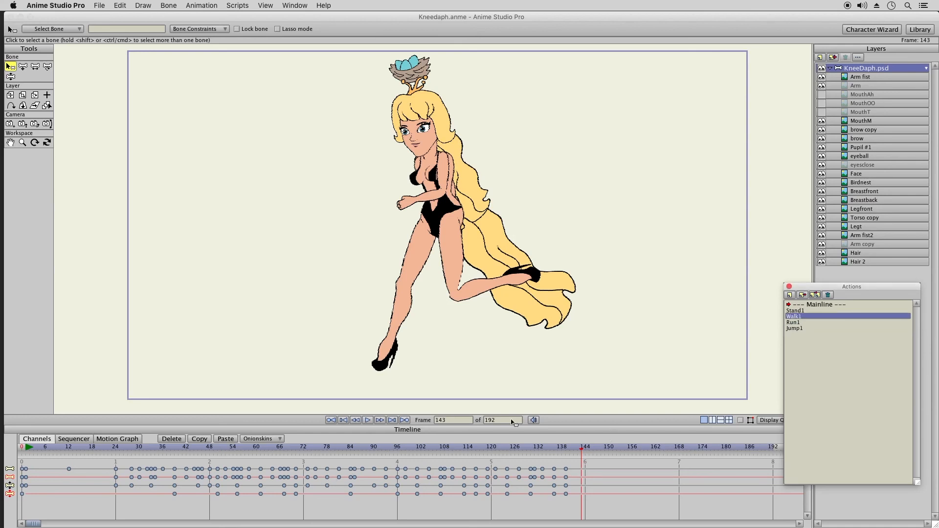
pyautogui.doubleClick(813, 304)
pyautogui.moveTo(581, 463); pyautogui.dragTo(578, 510)
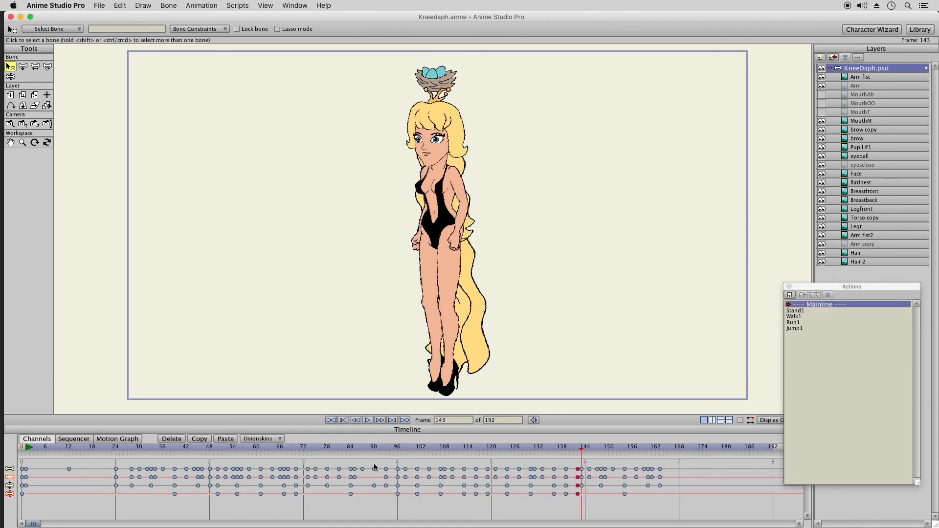
pyautogui.click(172, 438)
# Shift all keyframes of the inserted walk one frame earlier to start at frame 142, and scrub through it to frame 166.
pyautogui.moveTo(578, 462); pyautogui.dragTo(668, 500)
pyautogui.click(578, 487)
pyautogui.moveTo(582, 486); pyautogui.dragTo(577, 488)
pyautogui.moveTo(556, 449); pyautogui.dragTo(638, 510)
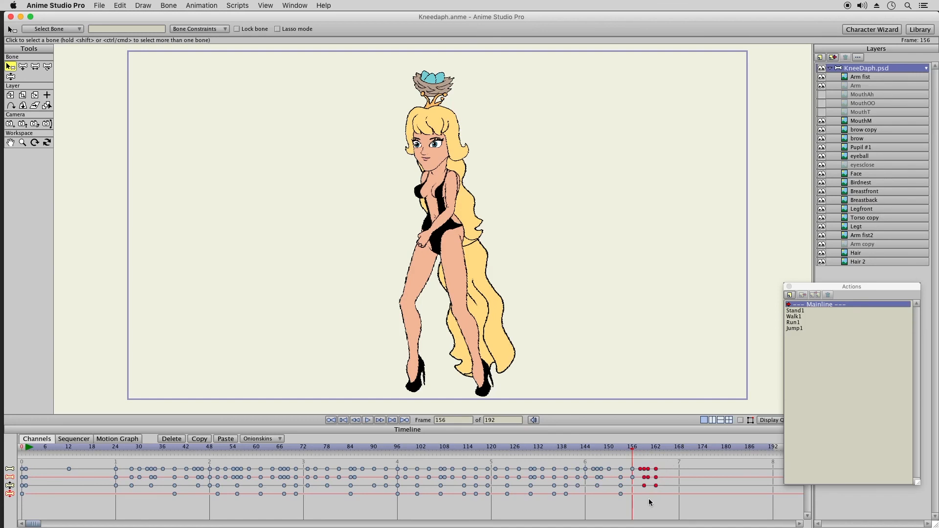
pyautogui.click(606, 447)
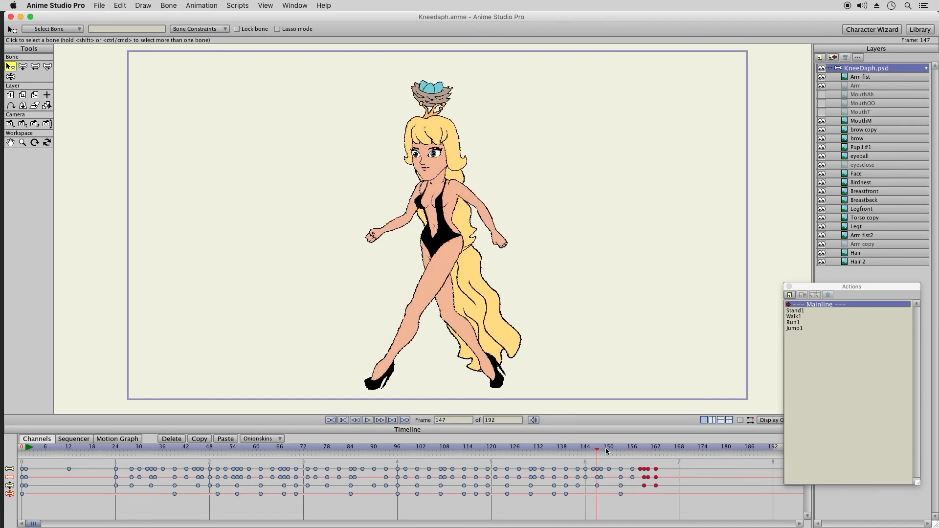
pyautogui.click(620, 449)
pyautogui.moveTo(638, 450); pyautogui.dragTo(671, 451)
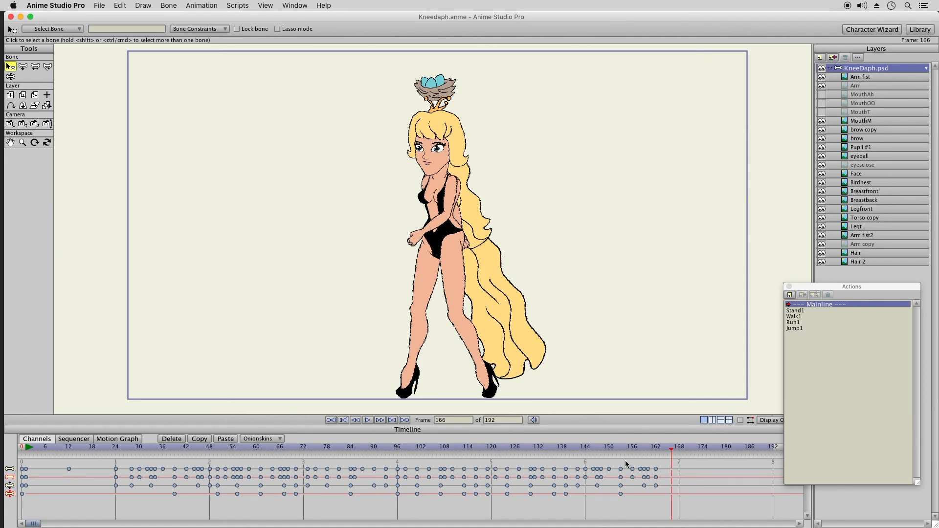
# Copy the standing pose keyframes at frame 142, paste them at frame 165, and scrub through the end of the walk.
pyautogui.moveTo(563, 450); pyautogui.dragTo(580, 493)
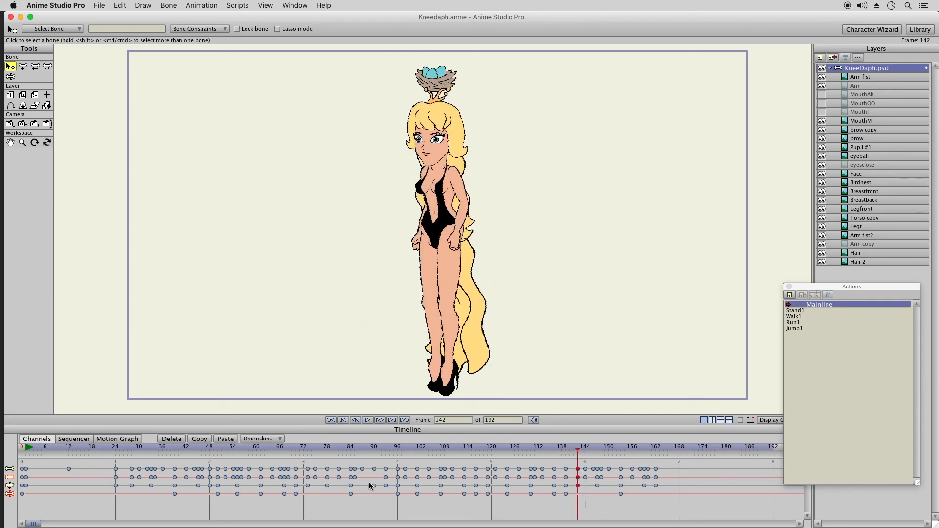
pyautogui.click(196, 439)
pyautogui.click(667, 449)
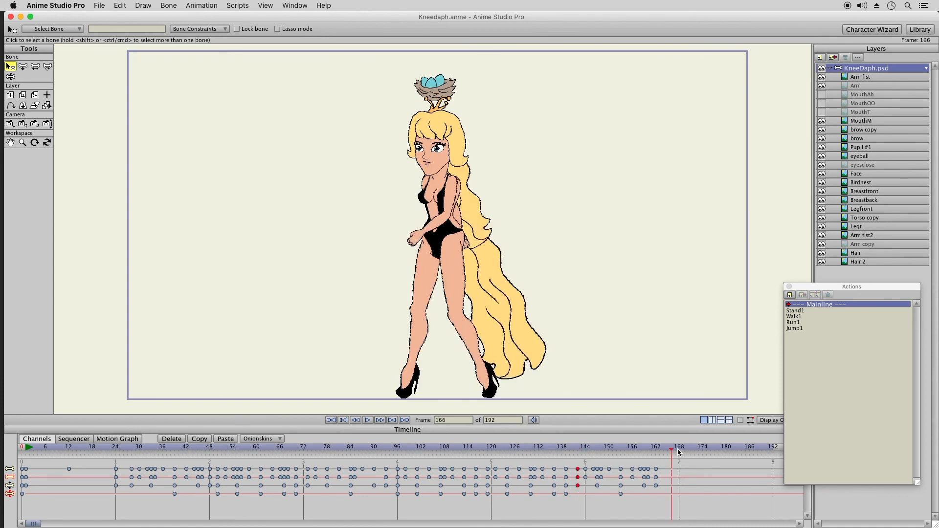
pyautogui.click(225, 439)
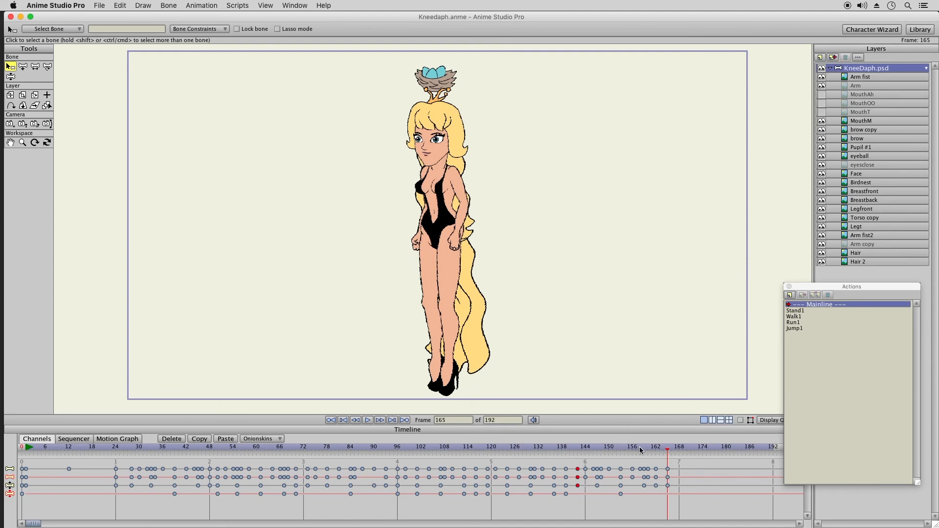
pyautogui.moveTo(629, 448); pyautogui.dragTo(682, 446)
# Insert a copy of the Jump1 action at frame 168 and delete the extra keyframes at frame 167.
pyautogui.click(809, 328)
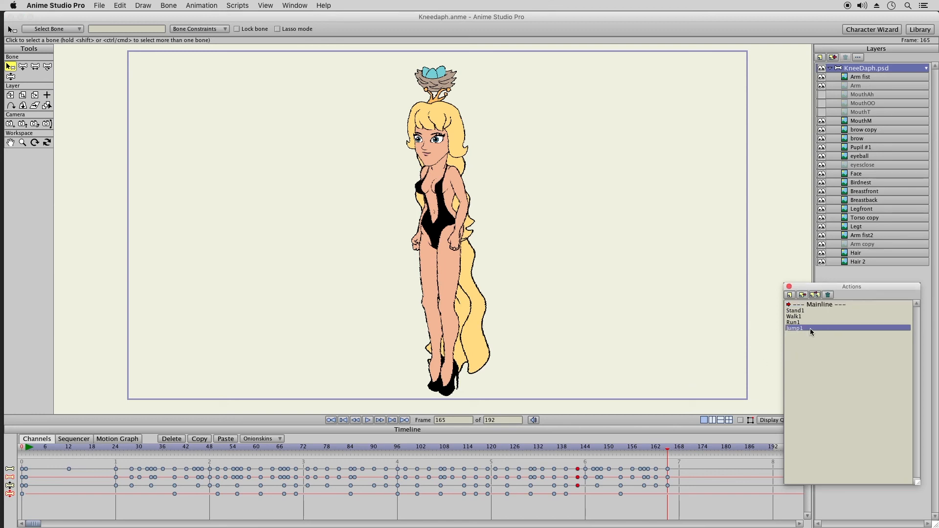
pyautogui.click(679, 448)
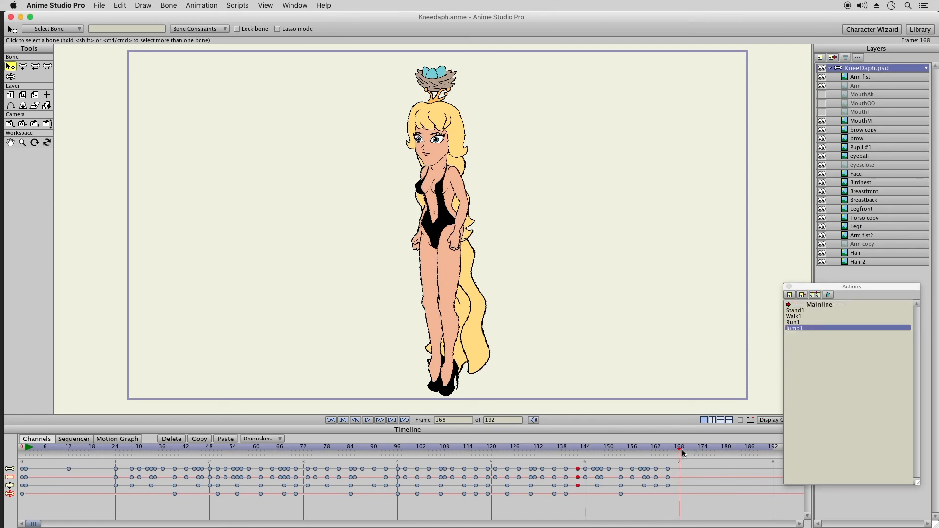
pyautogui.click(226, 440)
pyautogui.moveTo(688, 464); pyautogui.dragTo(671, 506)
pyautogui.click(171, 439)
pyautogui.doubleClick(818, 303)
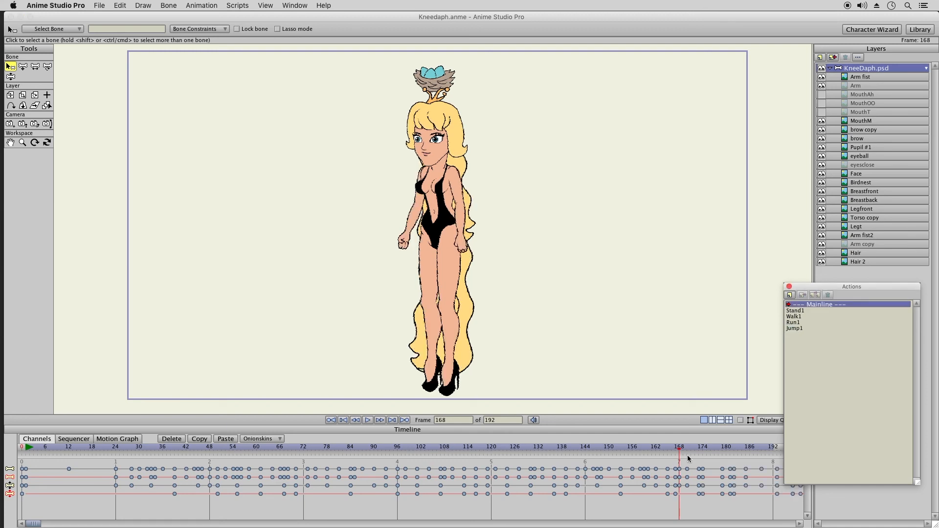
pyautogui.moveTo(676, 461); pyautogui.dragTo(679, 509)
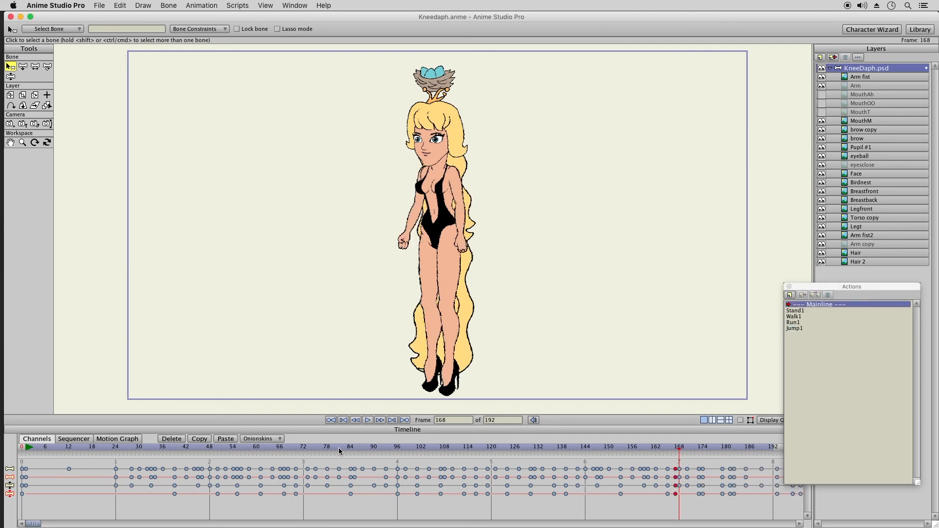
pyautogui.click(172, 438)
# Scrub through the inserted jump to frame 224 and set the animation's total length to 300 frames.
pyautogui.click(661, 449)
pyautogui.moveTo(661, 449); pyautogui.dragTo(611, 451)
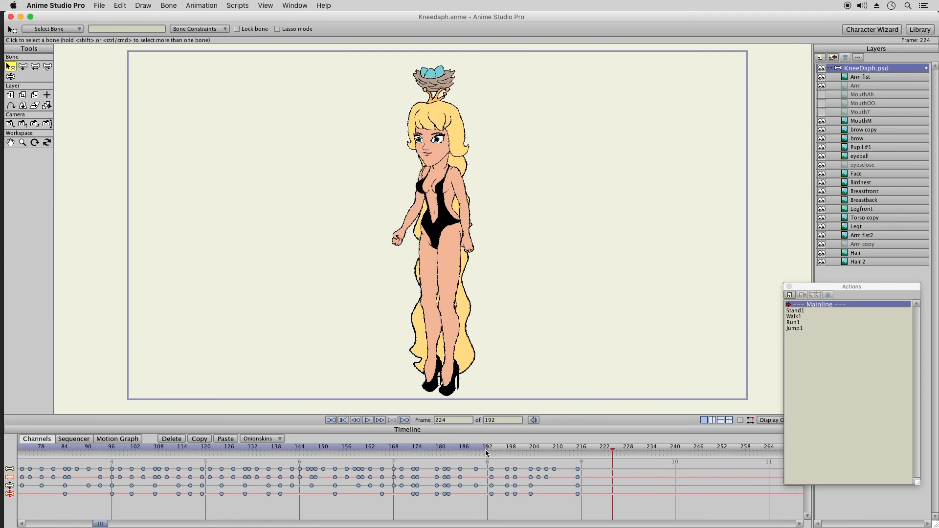
pyautogui.click(490, 420)
pyautogui.write('300')
pyautogui.press('Return')
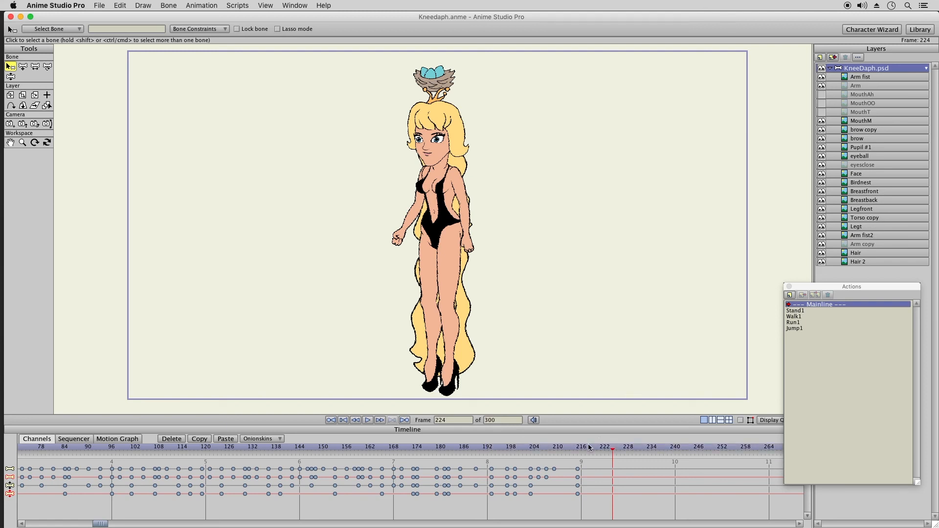
pyautogui.moveTo(554, 449); pyautogui.dragTo(587, 459)
pyautogui.click(377, 446)
pyautogui.moveTo(381, 447); pyautogui.dragTo(611, 505)
pyautogui.moveTo(530, 483); pyautogui.dragTo(530, 482)
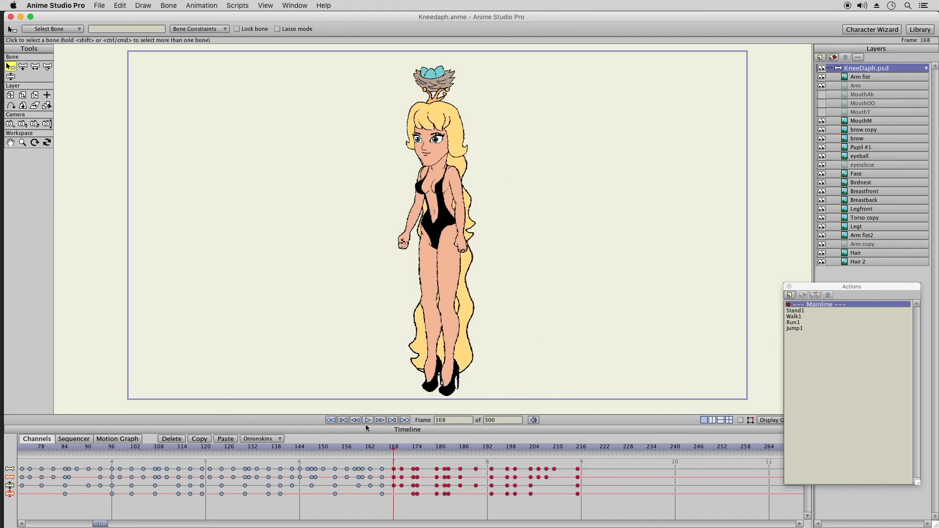
pyautogui.click(207, 443)
pyautogui.click(589, 447)
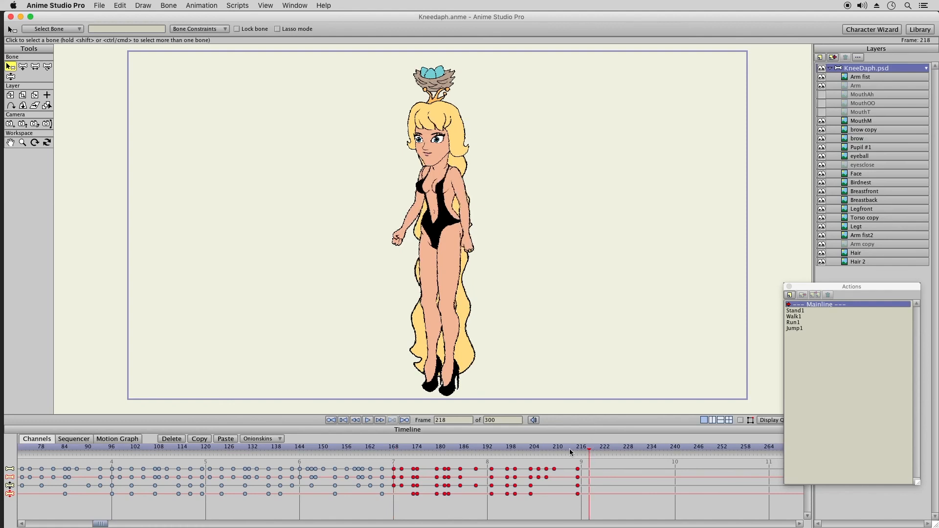
pyautogui.click(225, 438)
# Delete the jump's final keyframes at frame 215 and move the playhead to frame 212.
pyautogui.moveTo(567, 460); pyautogui.dragTo(600, 510)
pyautogui.click(172, 438)
pyautogui.click(566, 447)
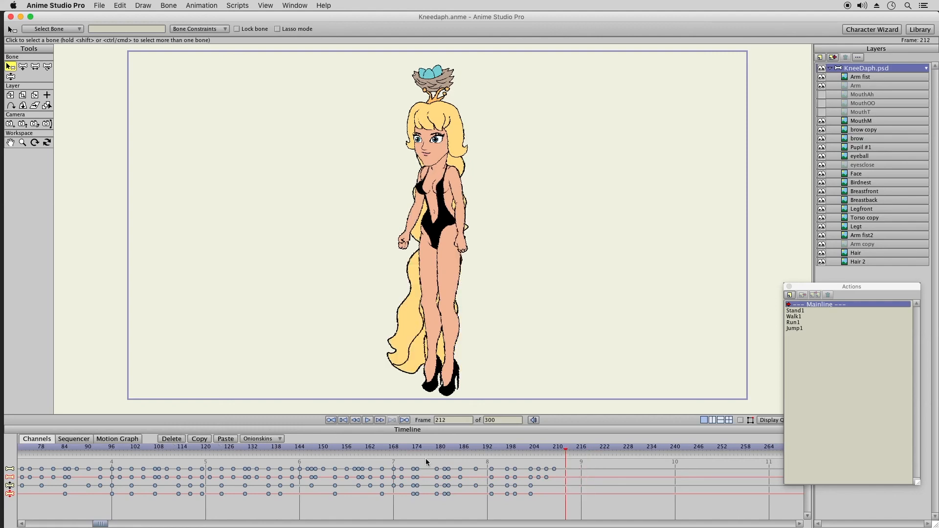
# Copy the jump keyframes from frame 168 to 209, paste them at frame 212, and scrub through to frame 264.
pyautogui.moveTo(443, 446); pyautogui.dragTo(532, 503)
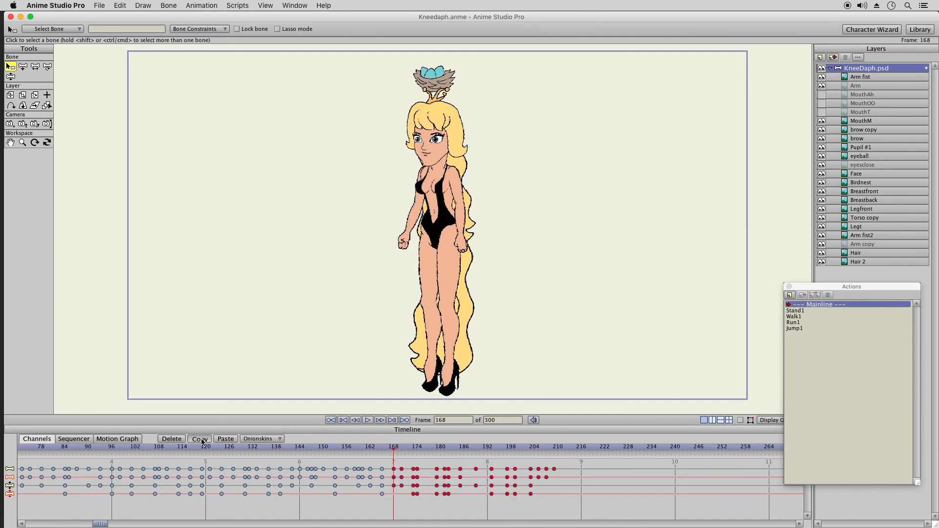
pyautogui.moveTo(562, 446); pyautogui.dragTo(567, 446)
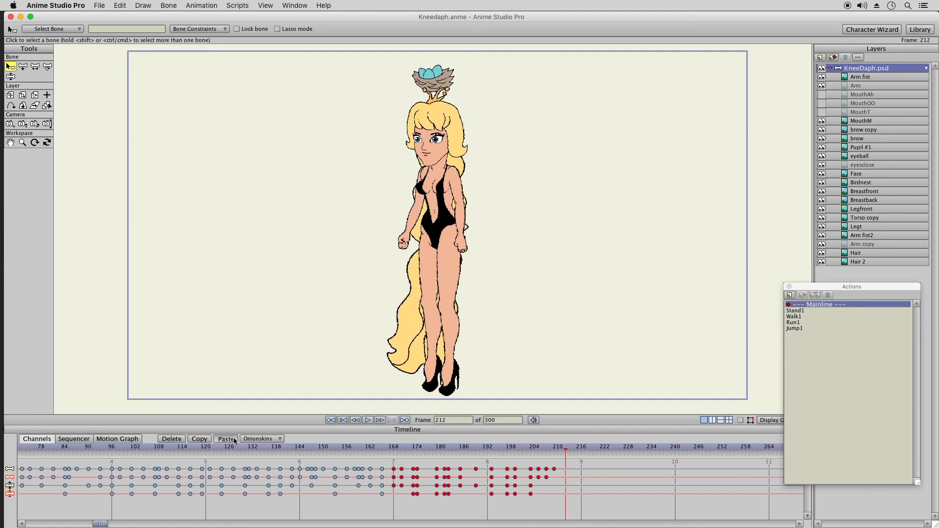
pyautogui.click(234, 440)
pyautogui.click(544, 447)
pyautogui.moveTo(556, 451); pyautogui.dragTo(784, 442)
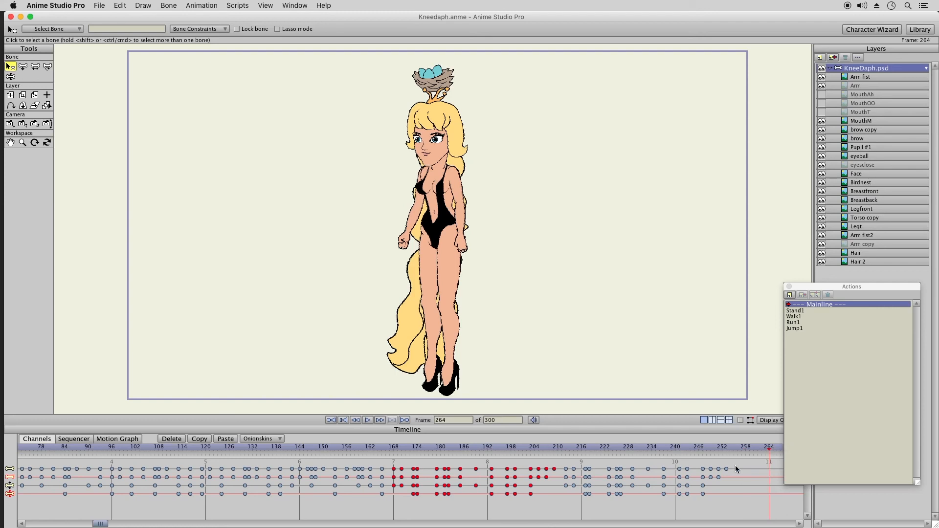
# Copy the standing pose keyframes at frame 1, paste them at frame 264, and scrub through the final transition.
pyautogui.moveTo(102, 524); pyautogui.dragTo(26, 524)
pyautogui.moveTo(33, 464); pyautogui.dragTo(74, 510)
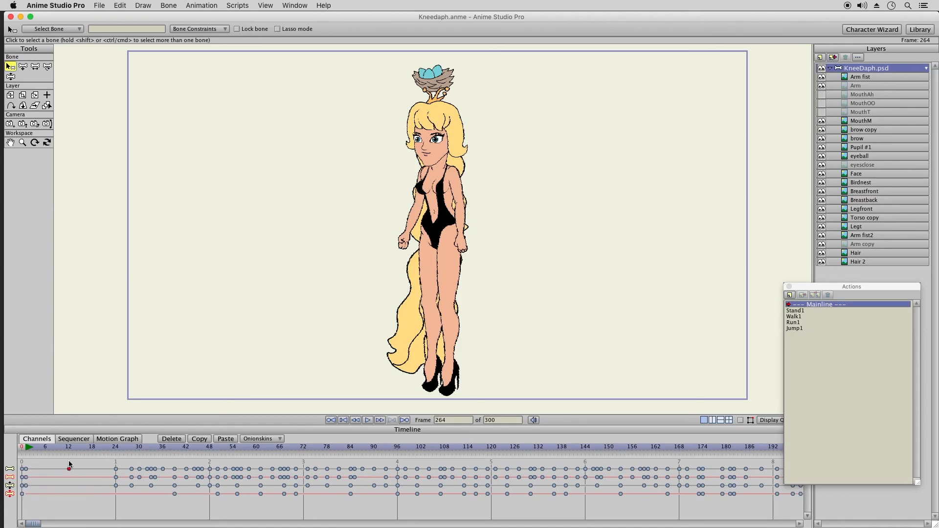
pyautogui.moveTo(26, 492); pyautogui.dragTo(26, 492)
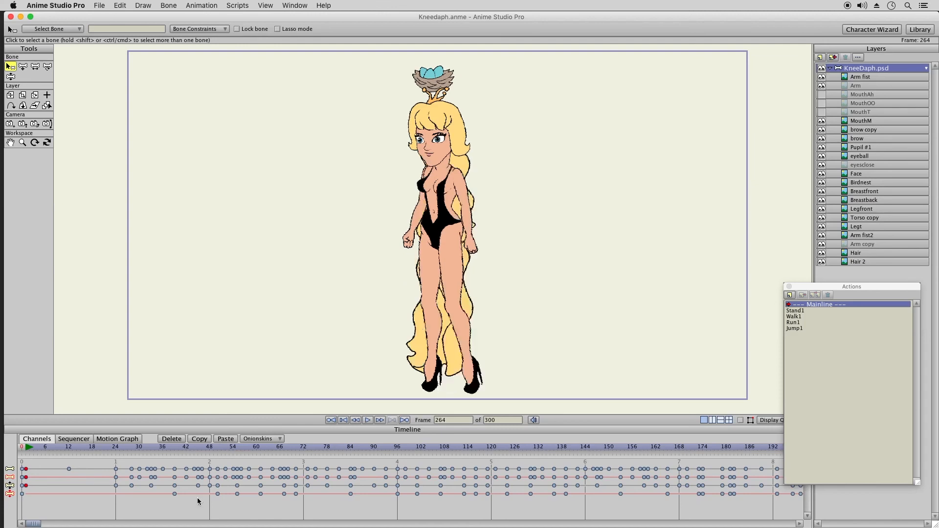
pyautogui.moveTo(35, 524); pyautogui.dragTo(182, 524)
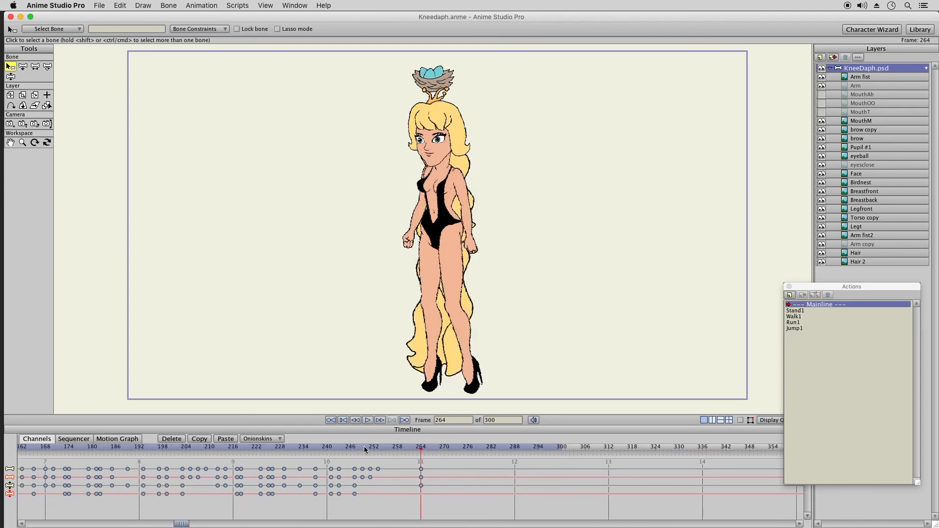
pyautogui.moveTo(349, 449); pyautogui.dragTo(421, 450)
# Set the animation's total length to 264 frames.
pyautogui.moveTo(498, 420); pyautogui.dragTo(450, 419)
pyautogui.write('264')
pyautogui.press('Return')
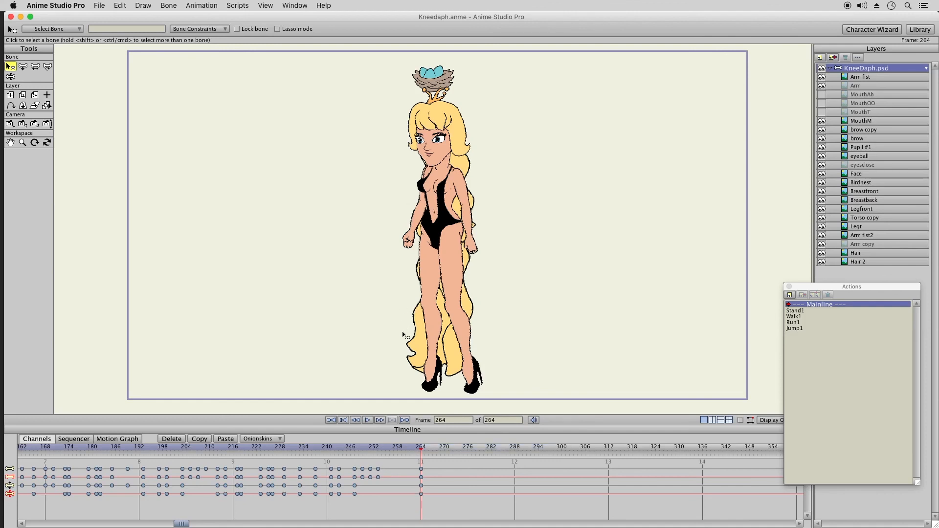
# Open the animation export settings and close them without exporting.
pyautogui.click(99, 6)
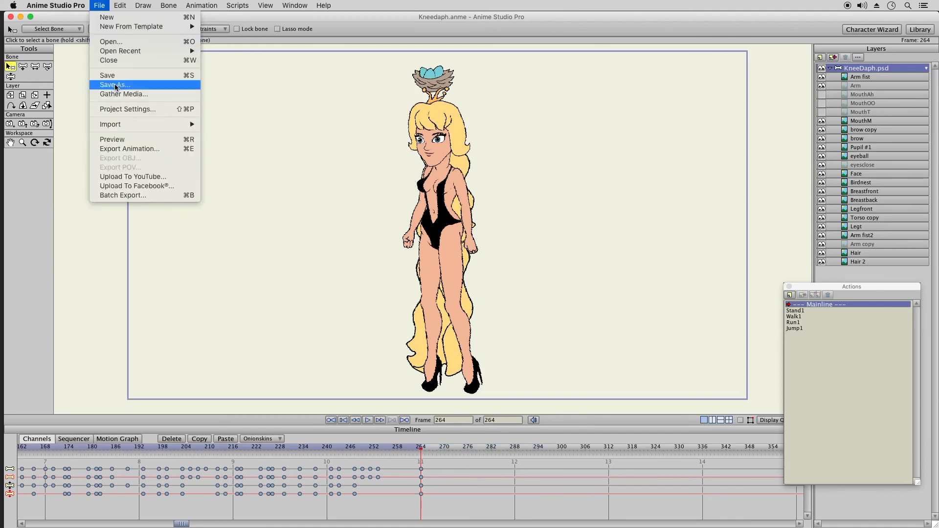
pyautogui.click(140, 150)
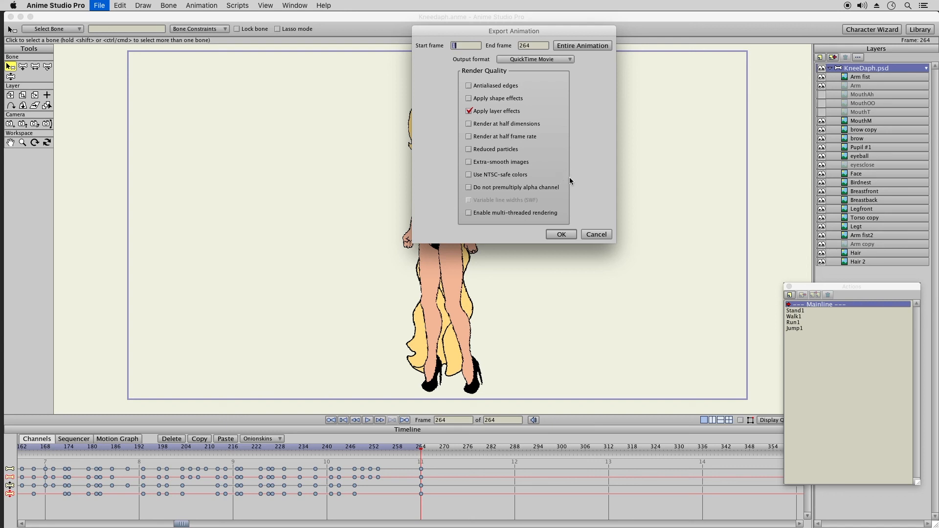
pyautogui.click(597, 234)
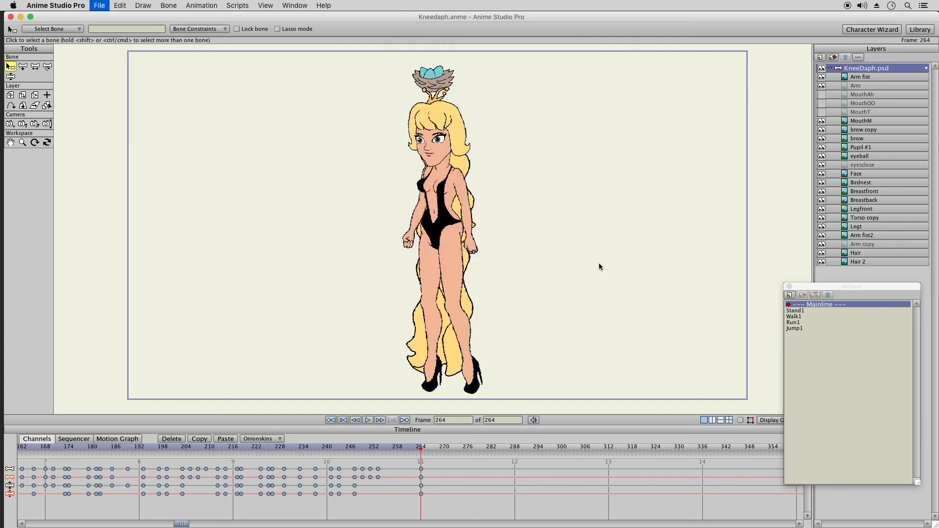